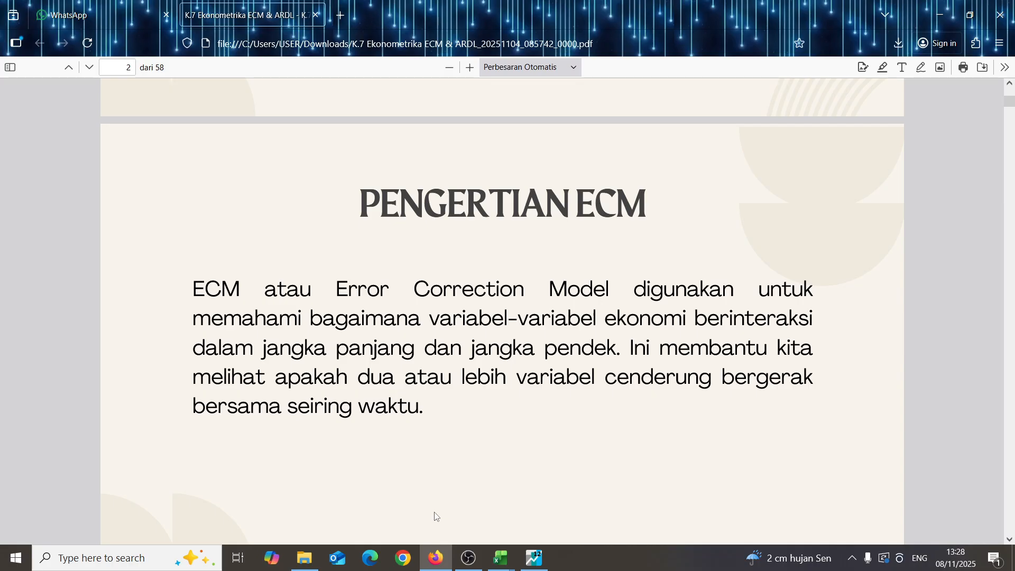
Step: Read through the ECM definition and the overview of analysis steps in the PDF slides
scroll(467, 516, down, 7)
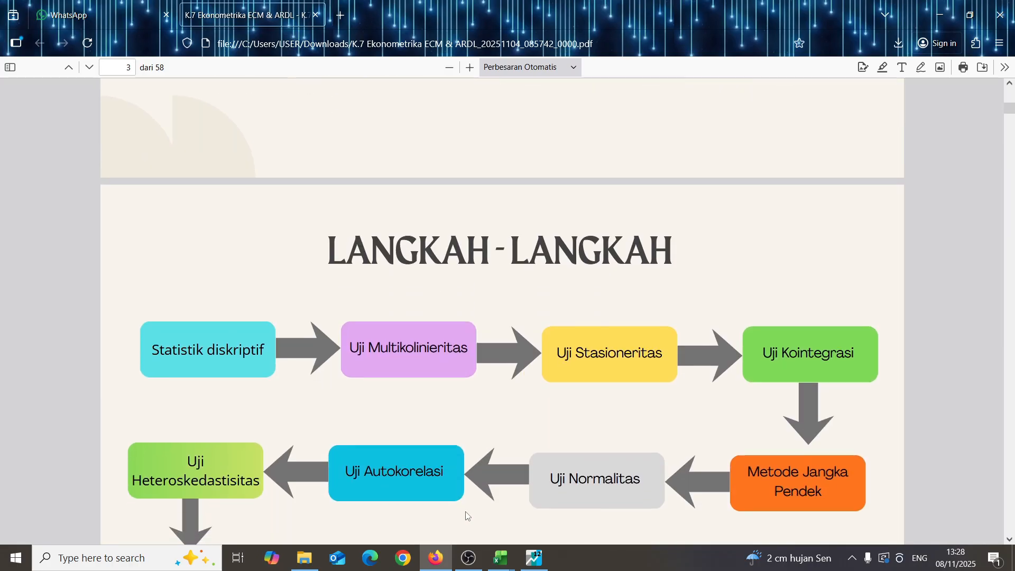
scroll(467, 516, down, 3)
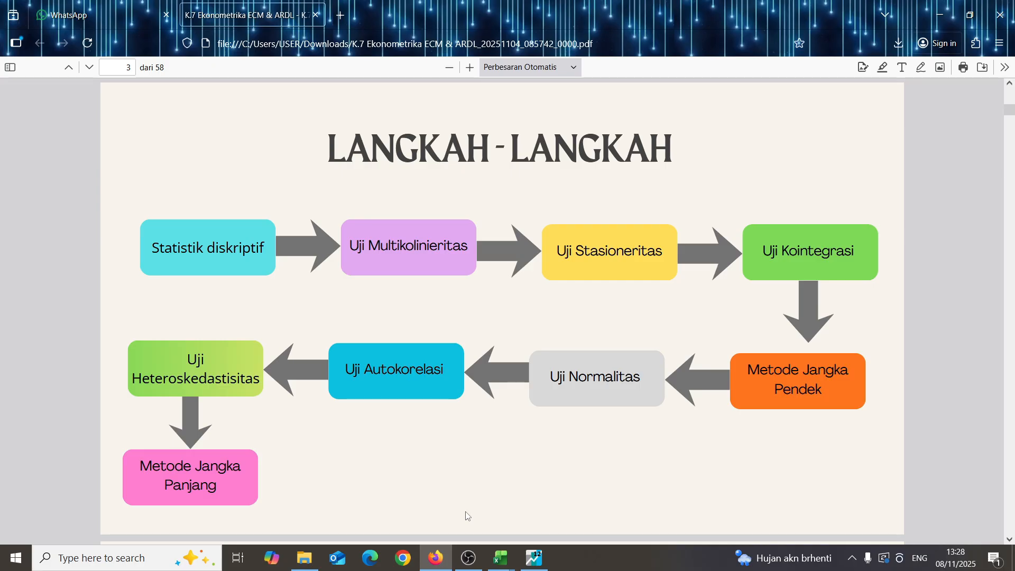
Step: Switch to the DATA ECM workbook in Excel and copy the PDI and PCE columns with headers, C1:D89
mouse_move(519, 562)
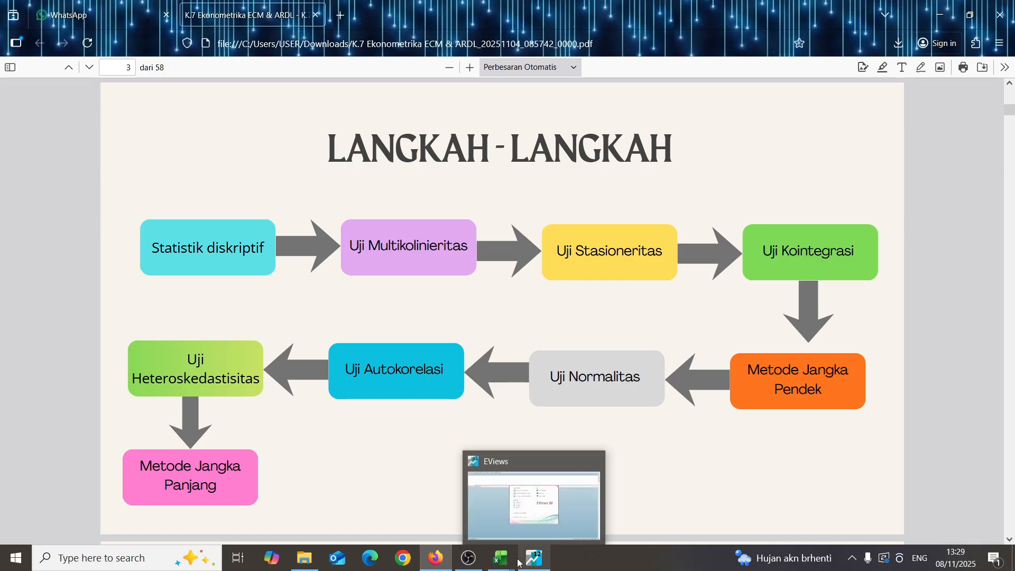
click(473, 497)
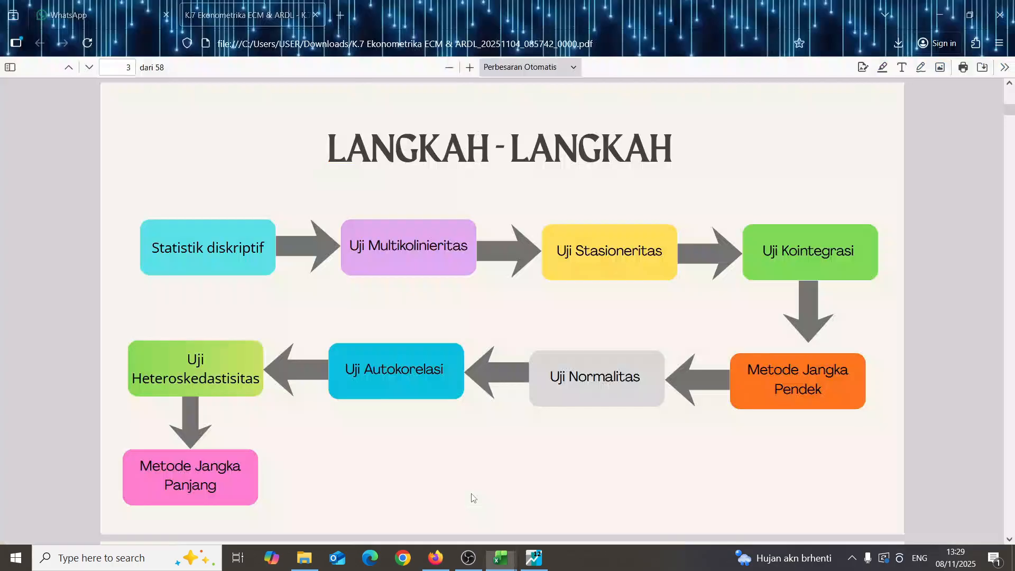
scroll(243, 323, up, 15)
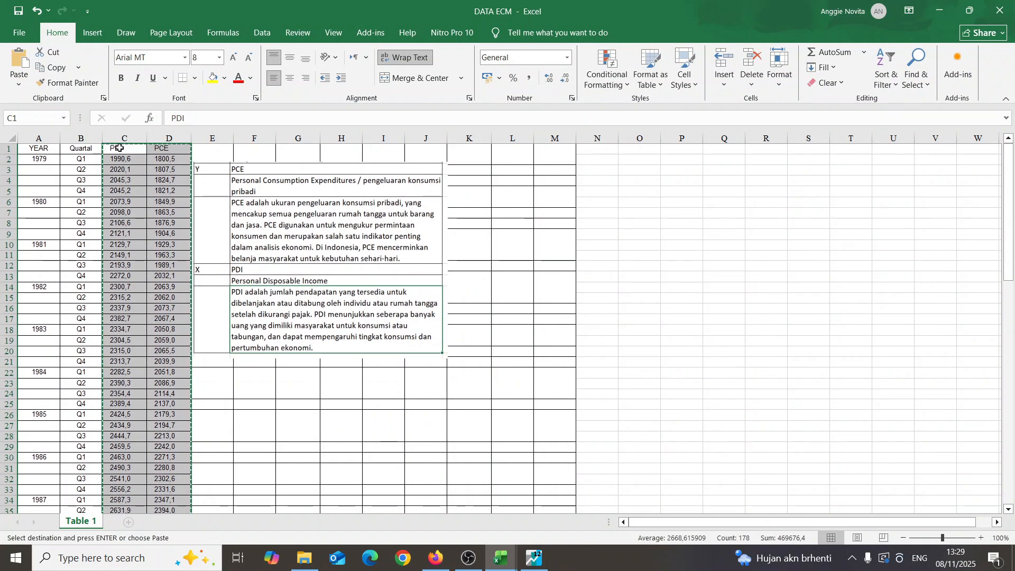
drag(118, 148, 184, 476)
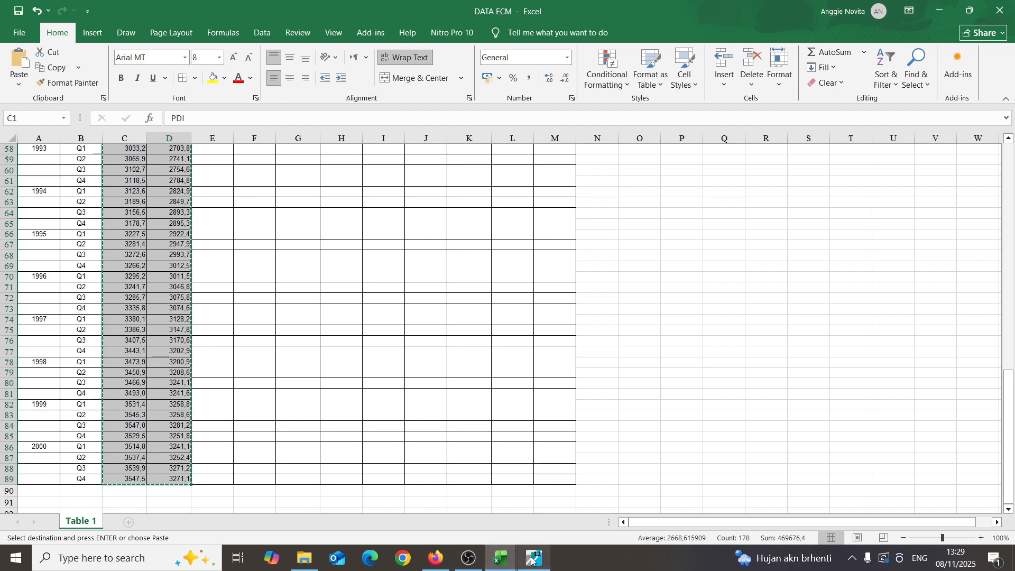
Step: Switch to EViews and create a dated workfile with quarterly frequency, running from 1979 to 2000
mouse_move(532, 561)
click(537, 518)
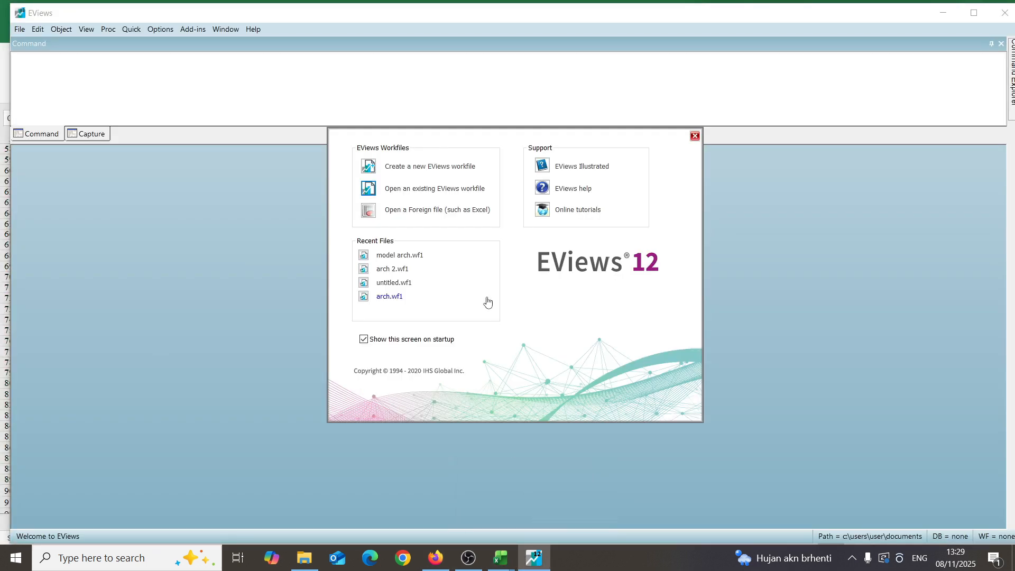
click(435, 167)
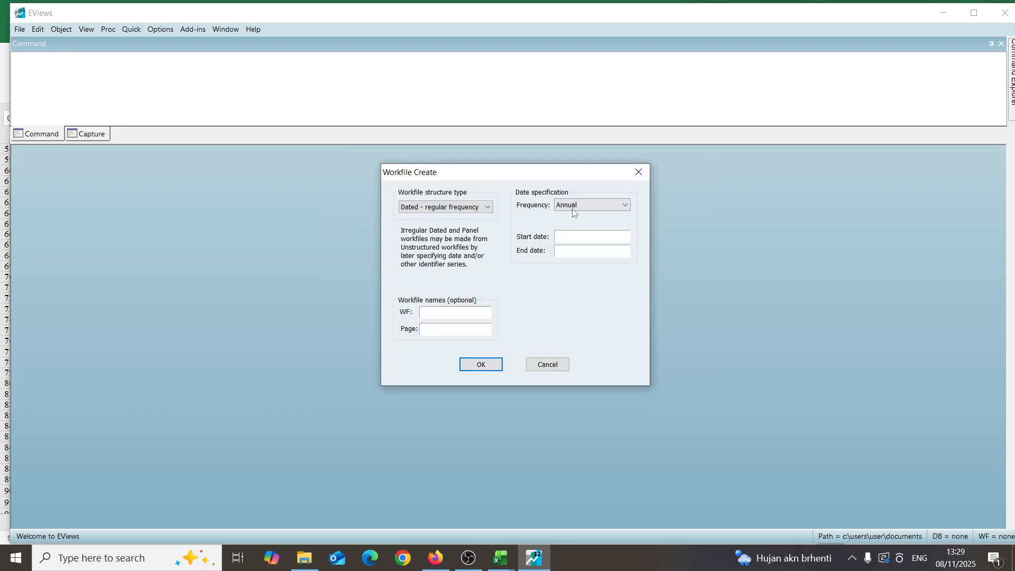
click(608, 206)
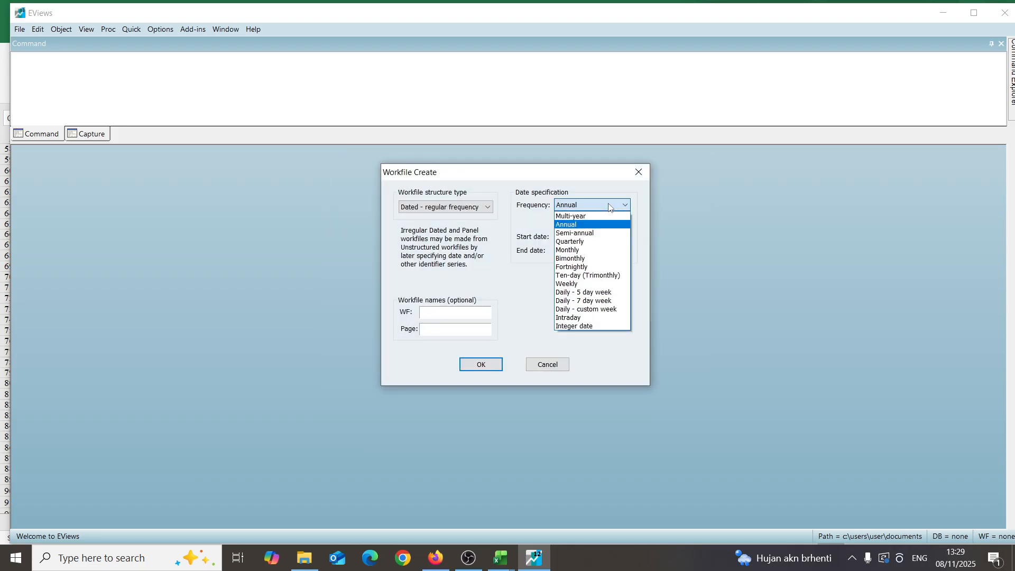
click(598, 243)
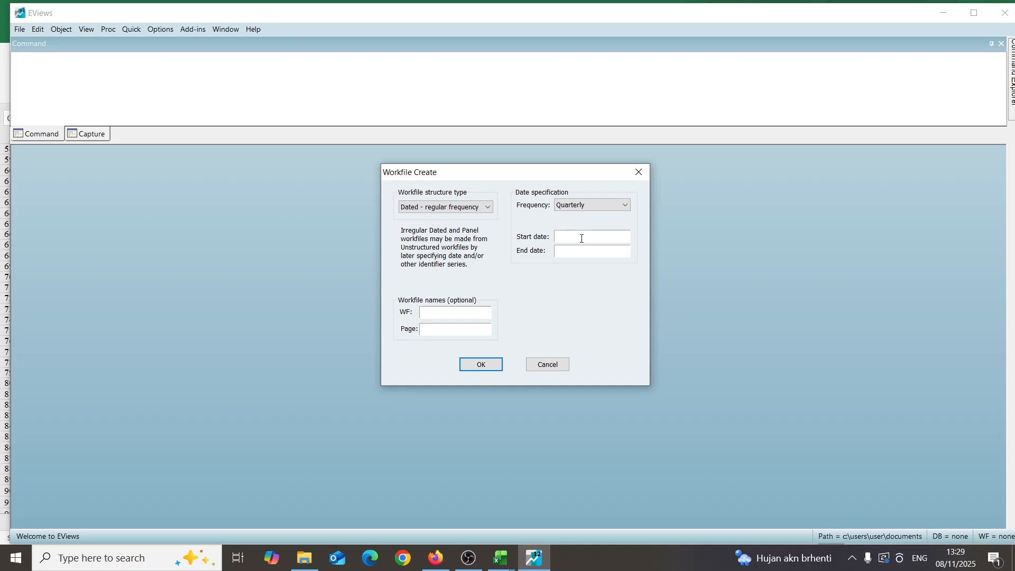
text(19)
text(2000)
click(481, 365)
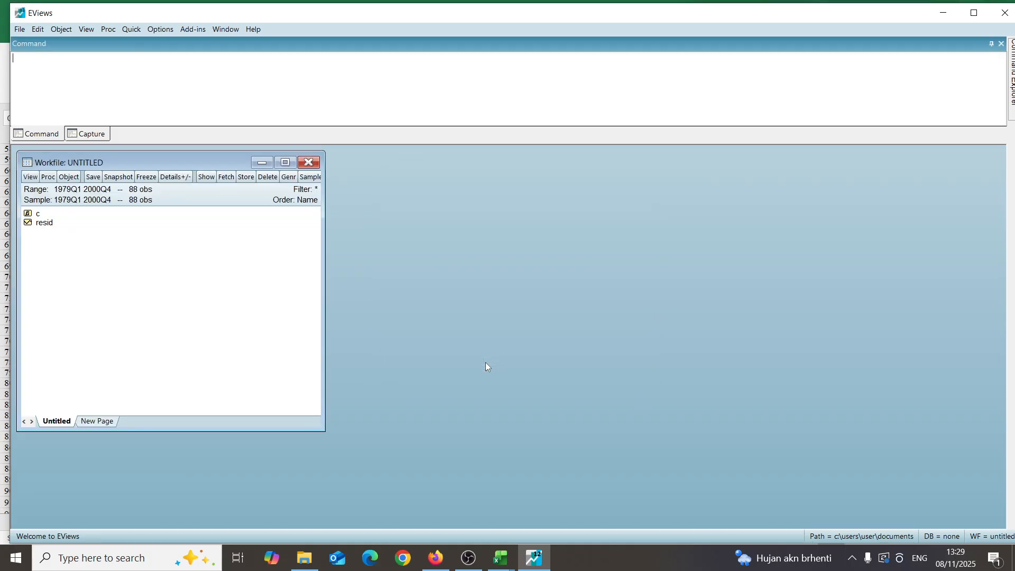
Step: Paste the copied PDI and PCE data with headers into a new empty group and place its window beside the workfile
click(132, 32)
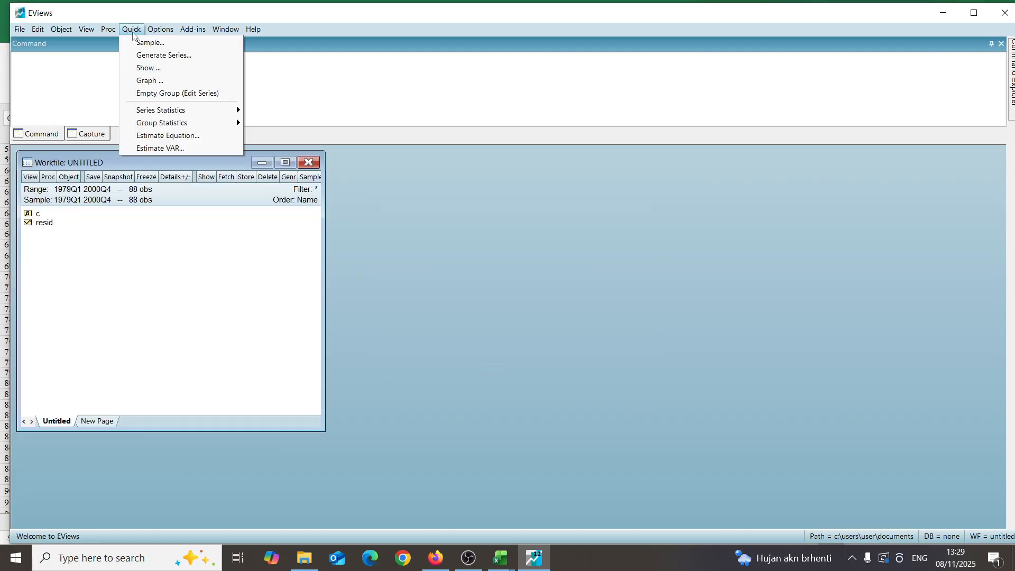
click(158, 96)
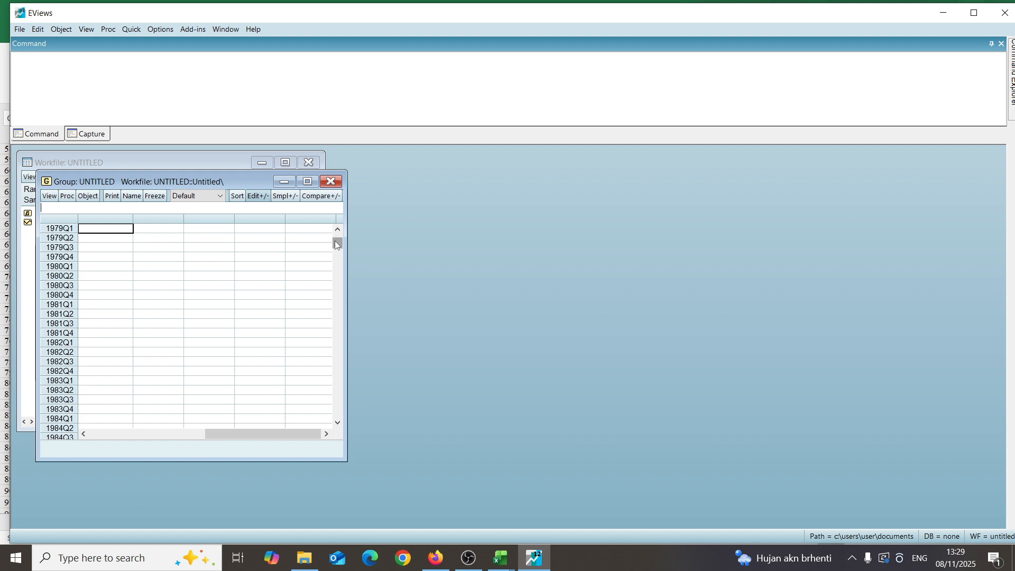
drag(335, 240, 335, 228)
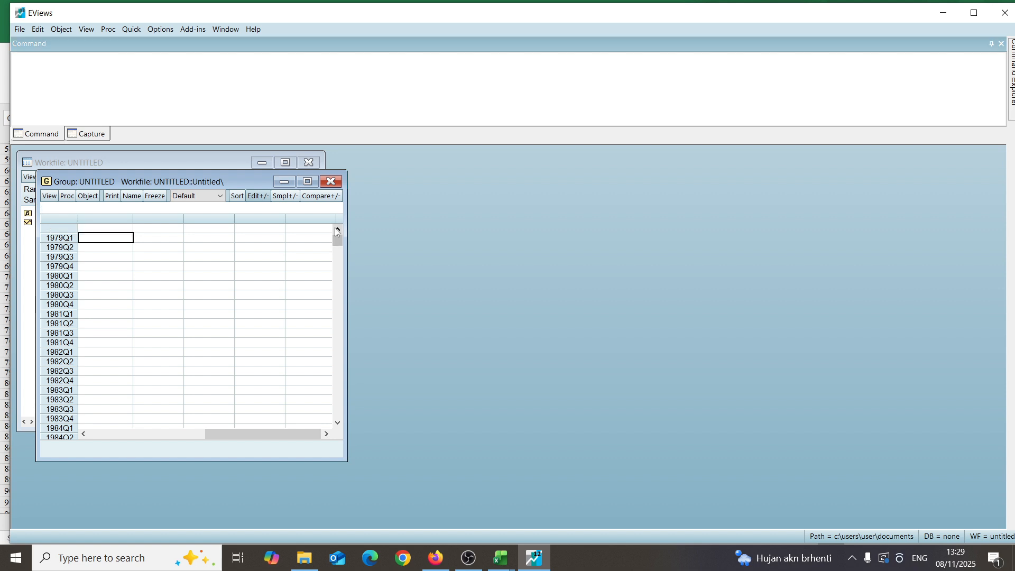
click(117, 230)
key(ctrl+v)
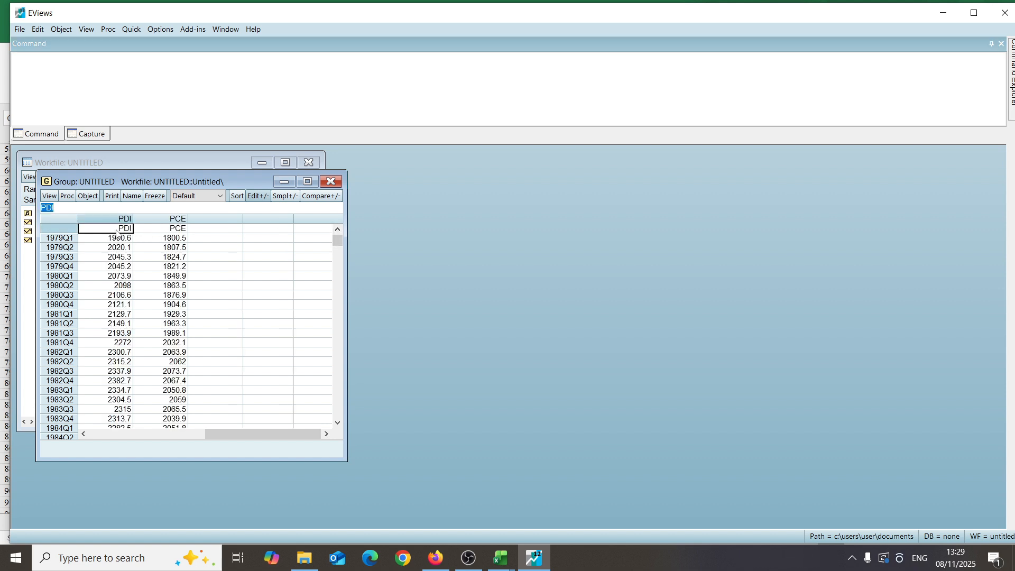
drag(234, 182, 516, 154)
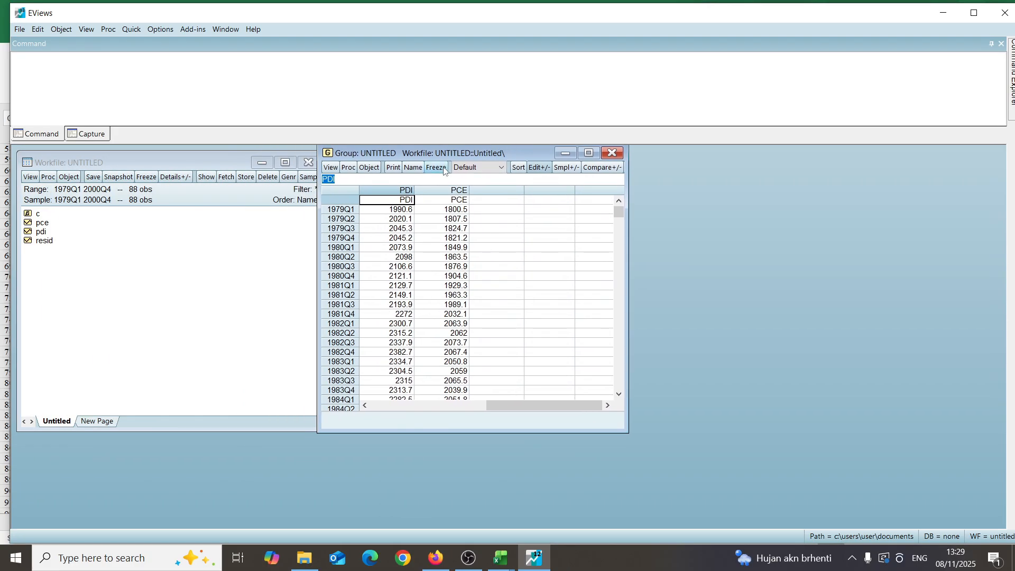
Step: Show the common-sample descriptive statistics for the PDI and PCE group
click(332, 167)
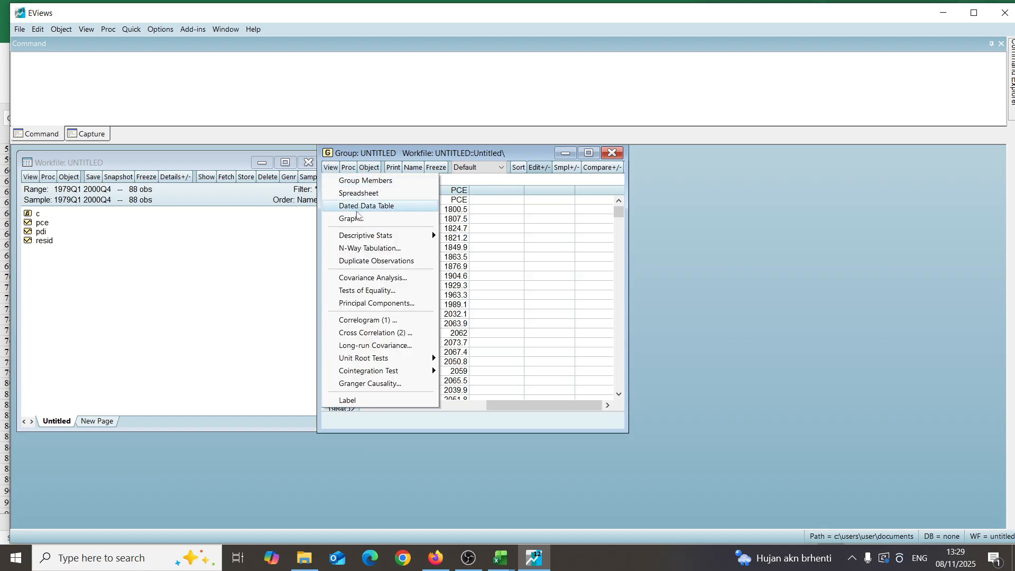
mouse_move(360, 236)
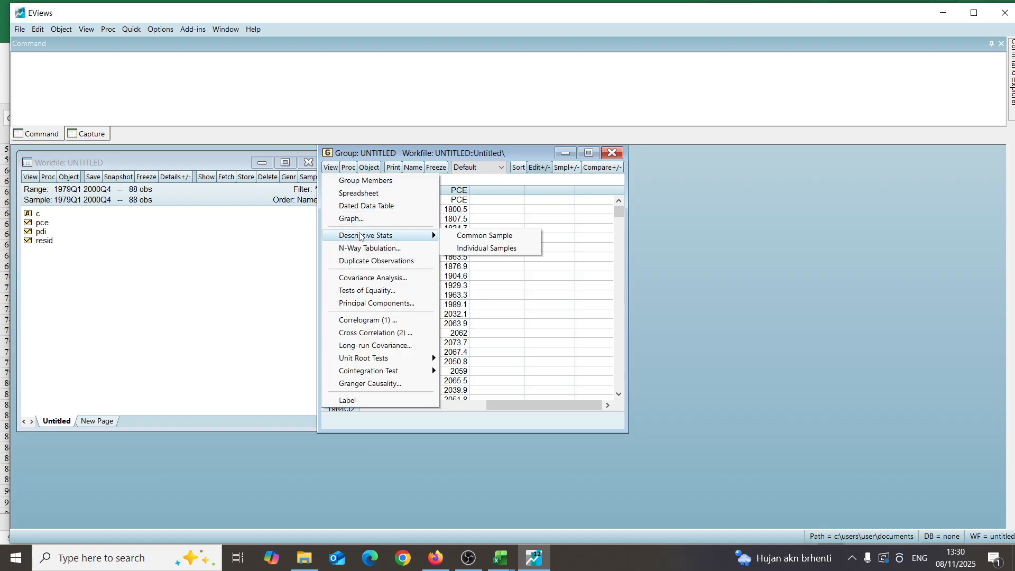
click(467, 240)
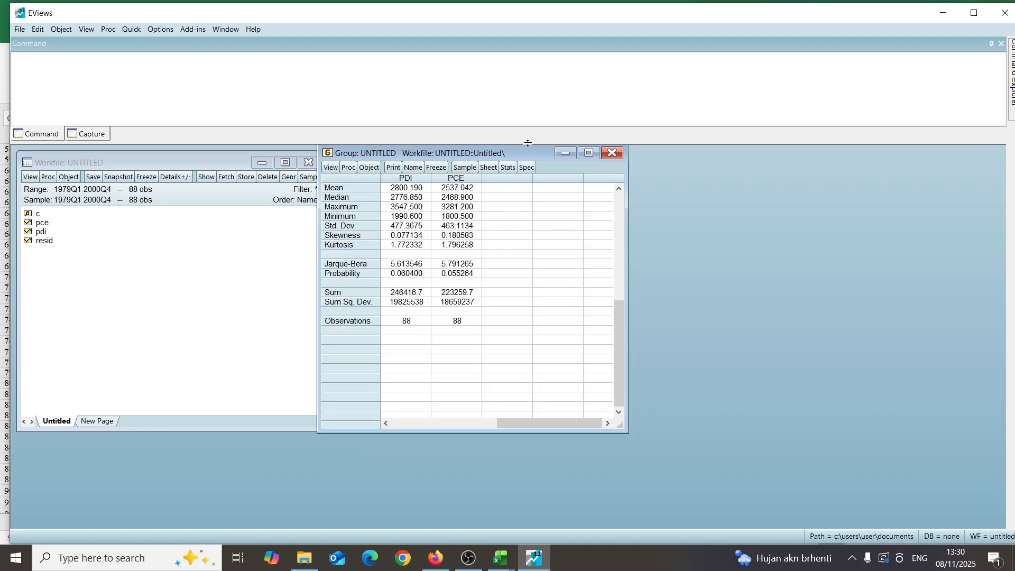
Step: Freeze the descriptive statistics as a table named _1_deskriptif and close that table
click(436, 167)
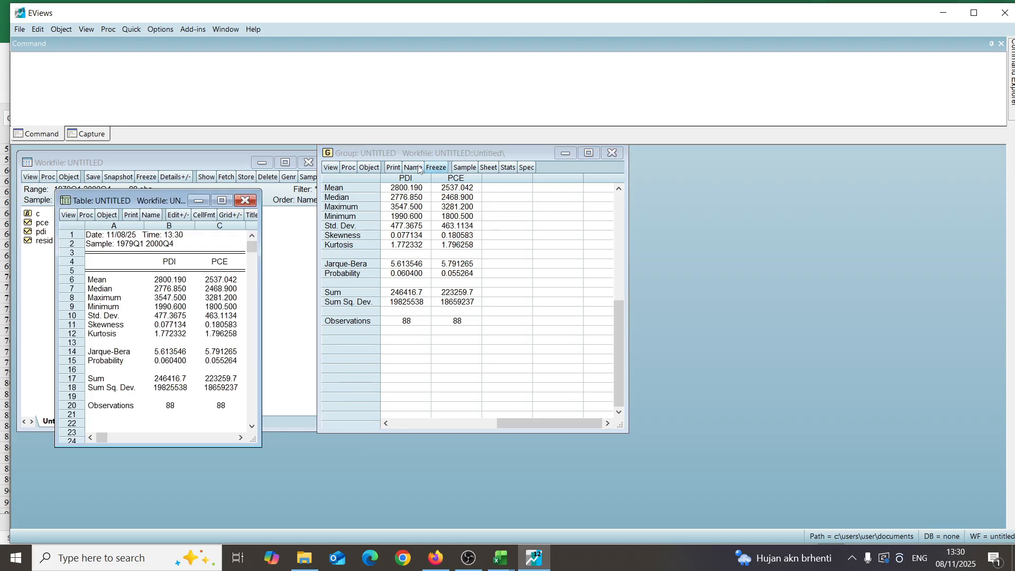
click(152, 215)
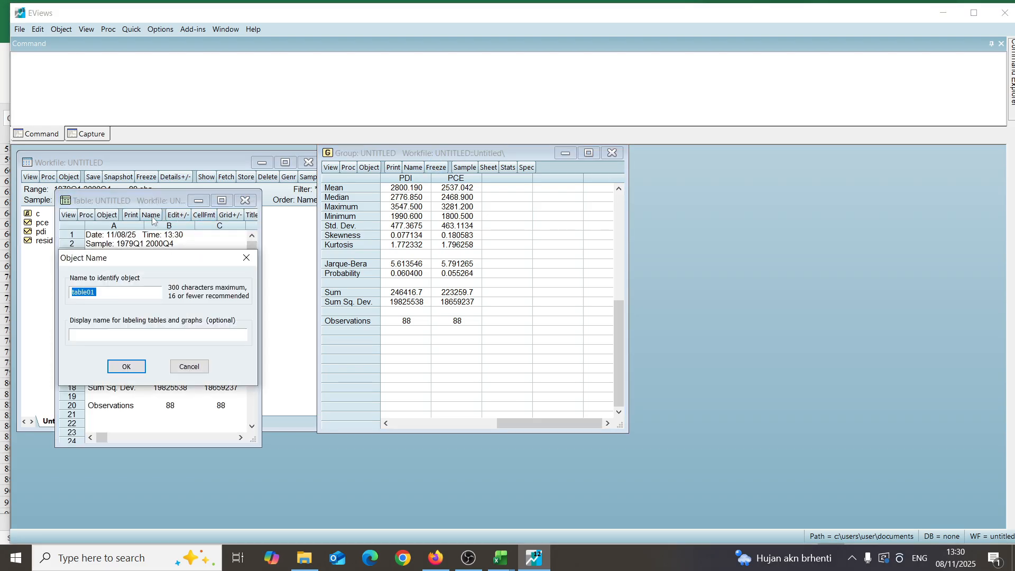
key(BackSpace)
text(_1_deskriptif)
key(Return)
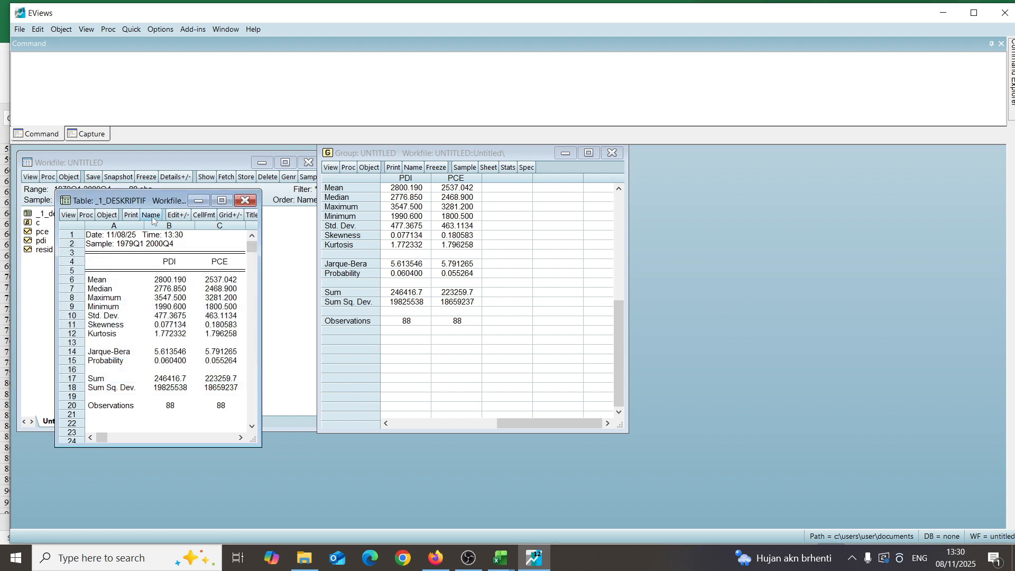
click(244, 200)
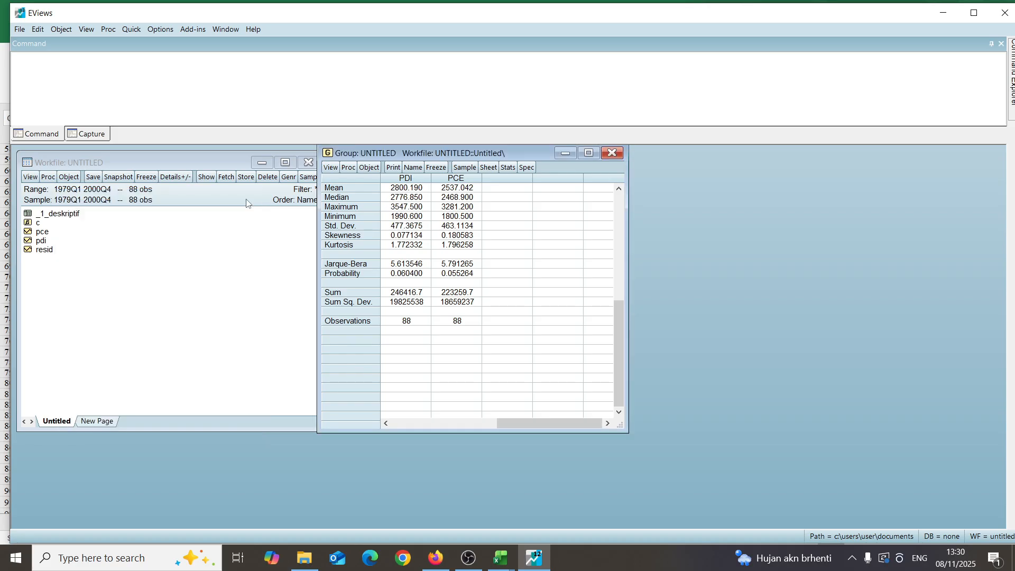
Step: Plot PDI and PCE together as a basic Line & Symbol graph of the raw data
click(333, 167)
click(350, 219)
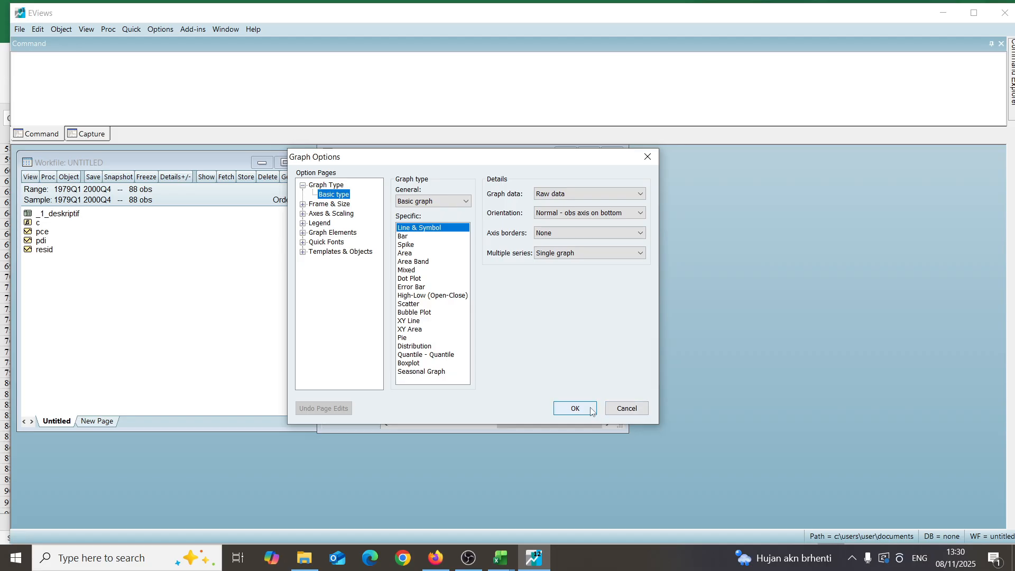
click(581, 408)
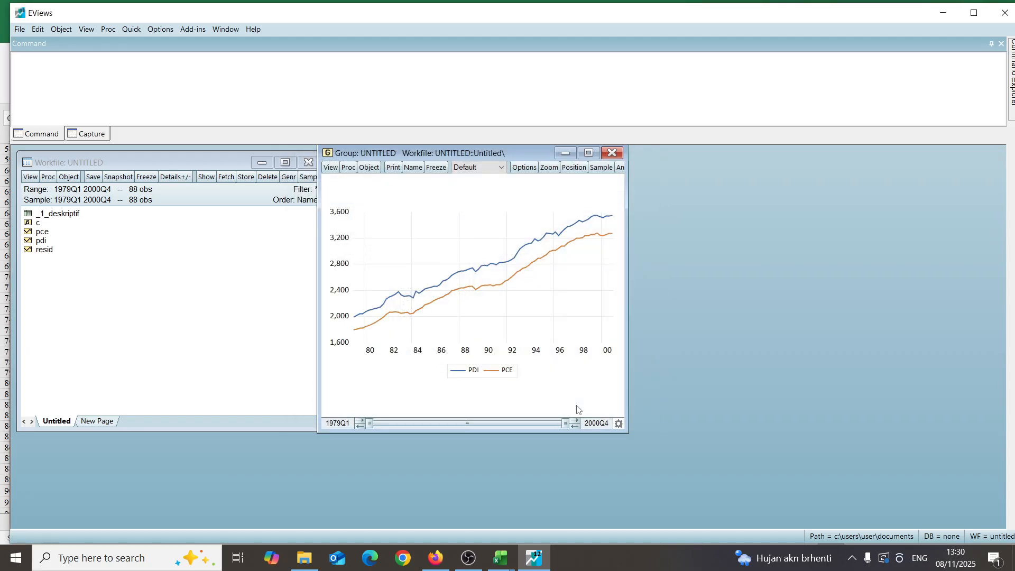
Step: Freeze the line graph with updating off, name it _2_grafik, and close the frozen graph
click(436, 168)
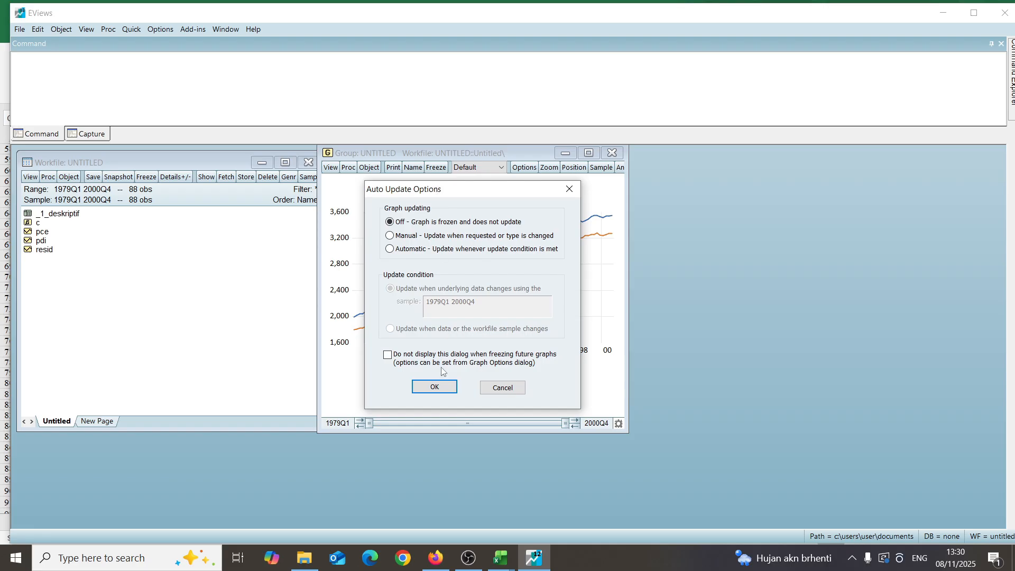
click(434, 387)
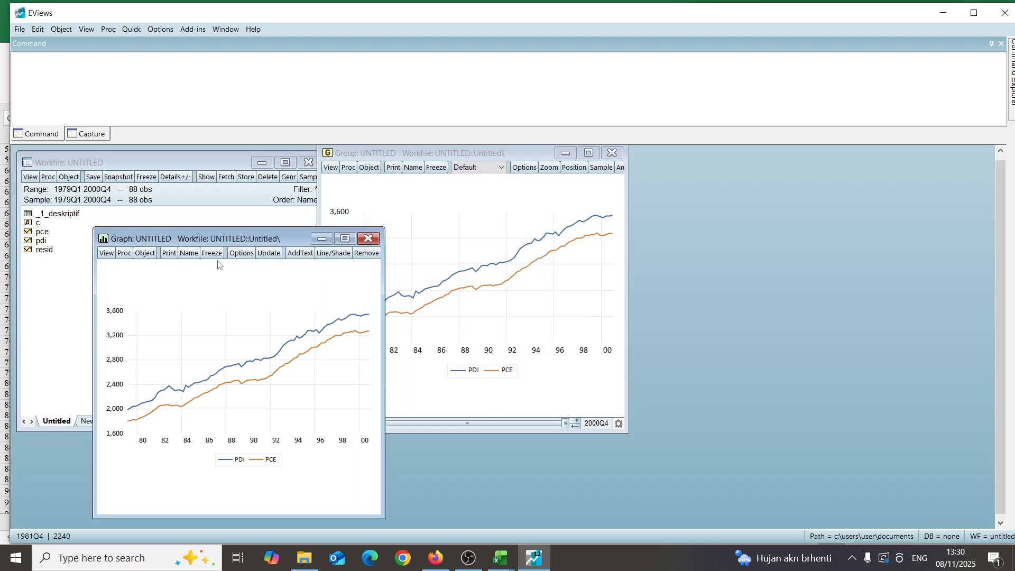
click(187, 253)
text(_)
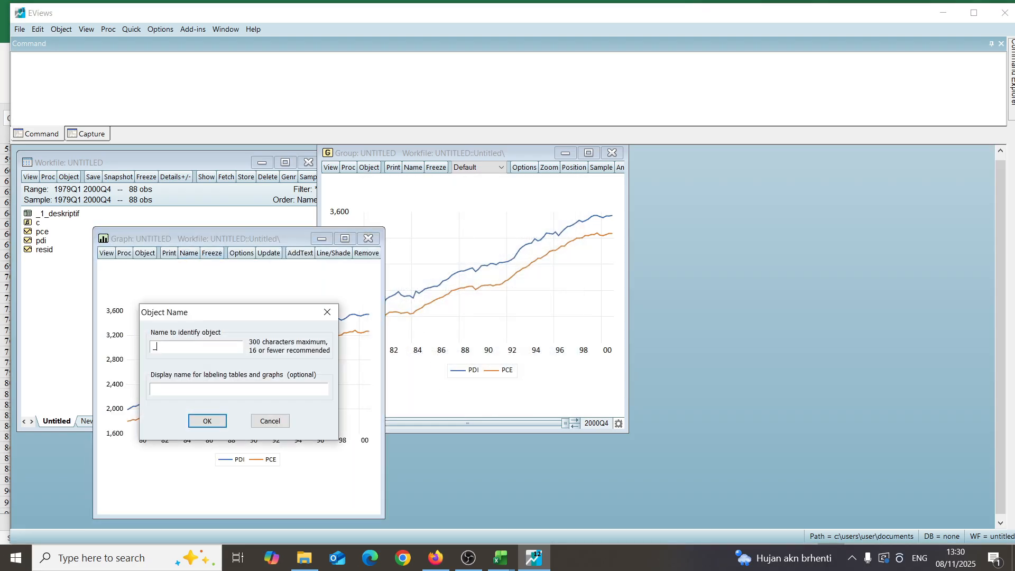
text(2_grafik)
key(Return)
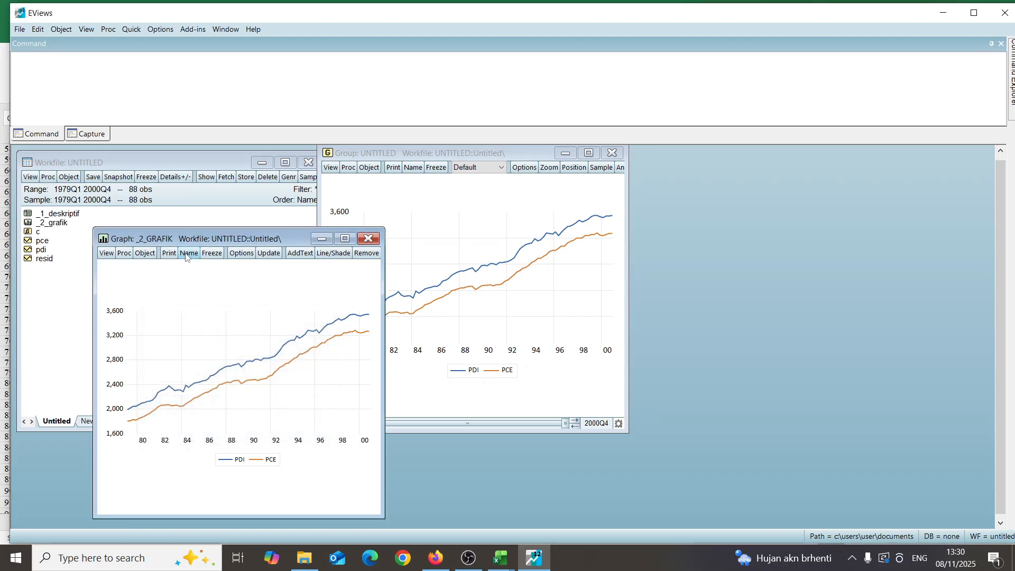
click(368, 240)
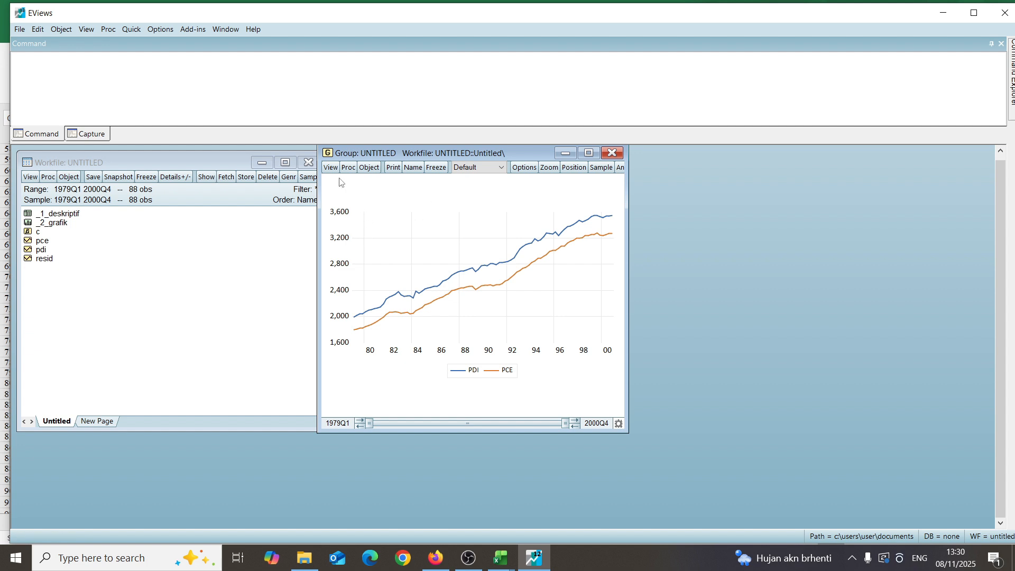
Step: Run a covariance analysis of PDI and PCE showing only Correlation in a single table, and close the group, deleting it unnamed
click(330, 167)
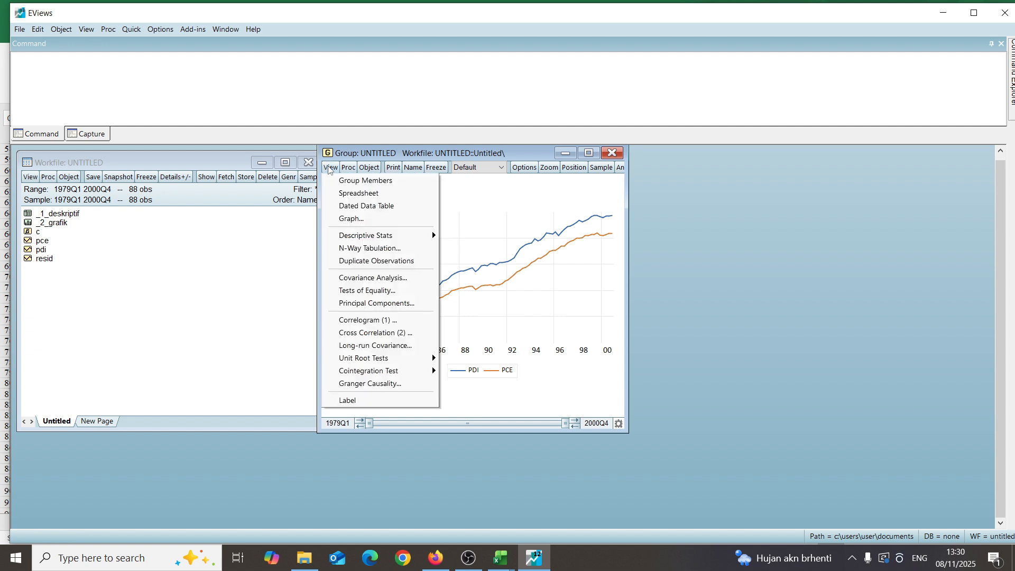
click(374, 278)
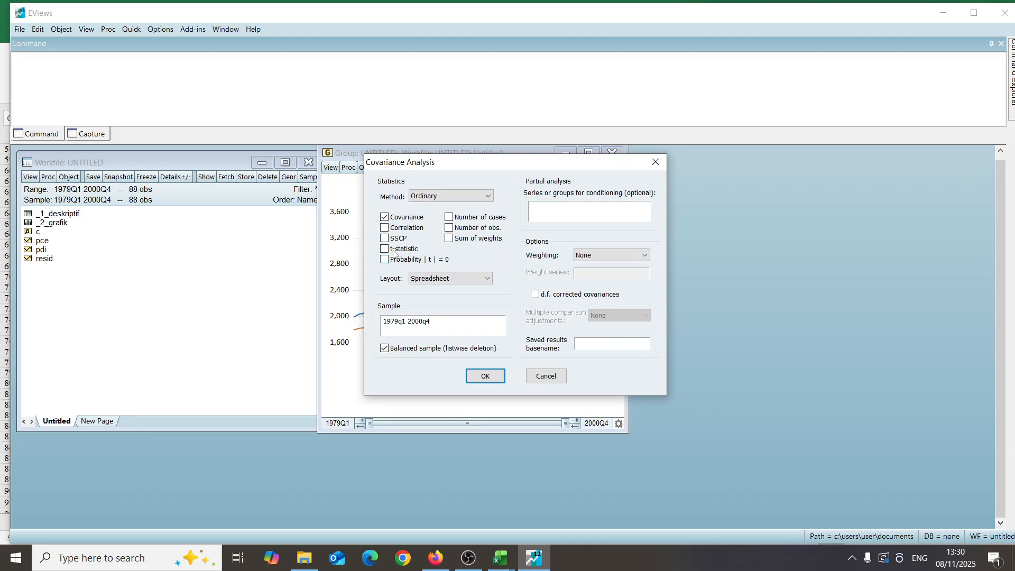
click(385, 228)
click(384, 217)
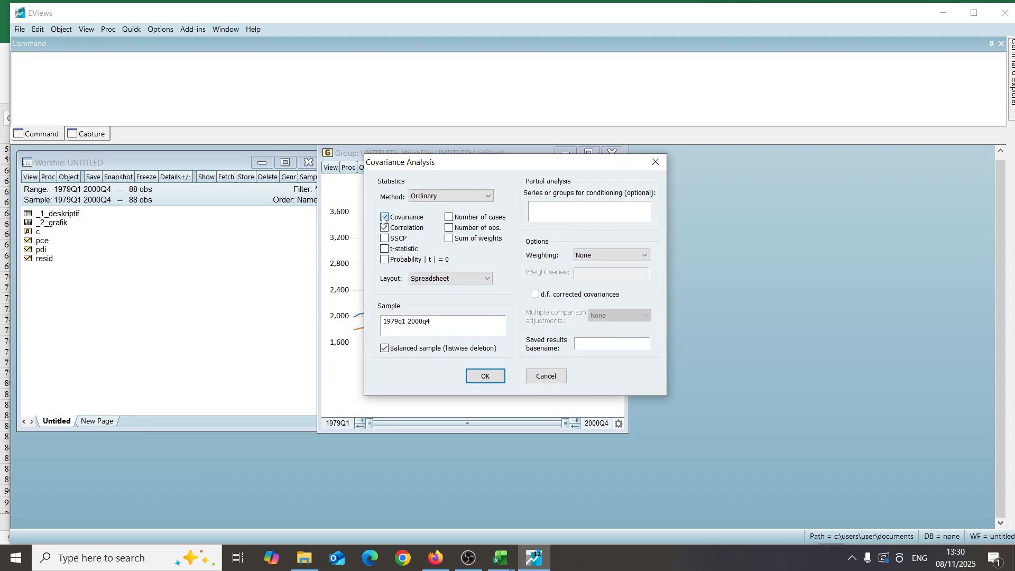
click(487, 280)
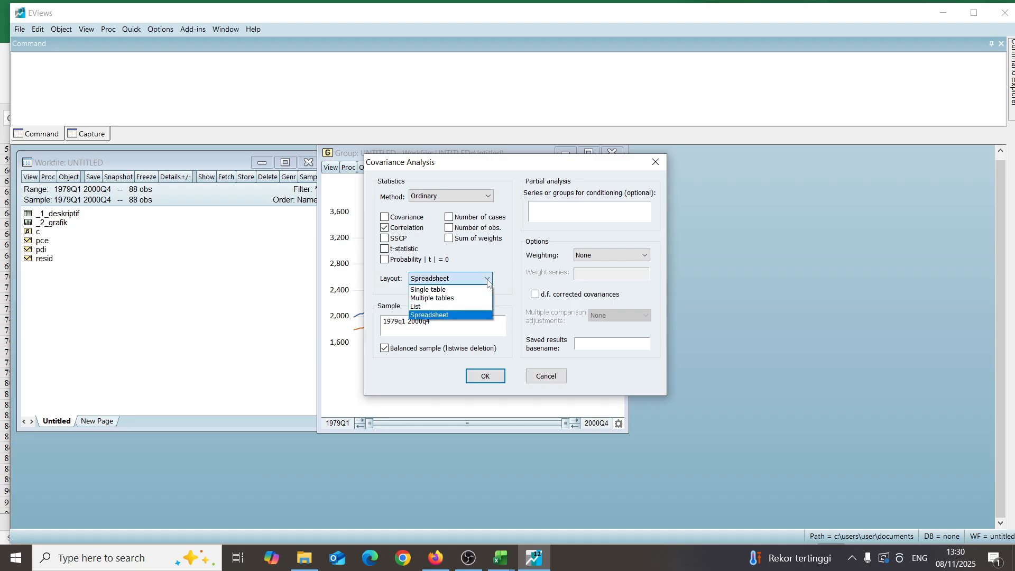
click(472, 291)
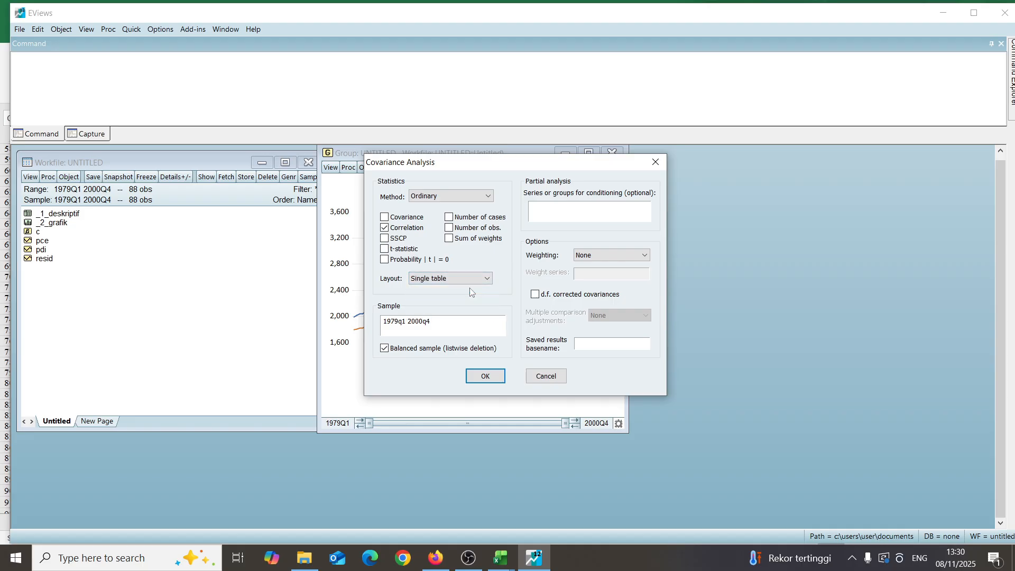
click(486, 376)
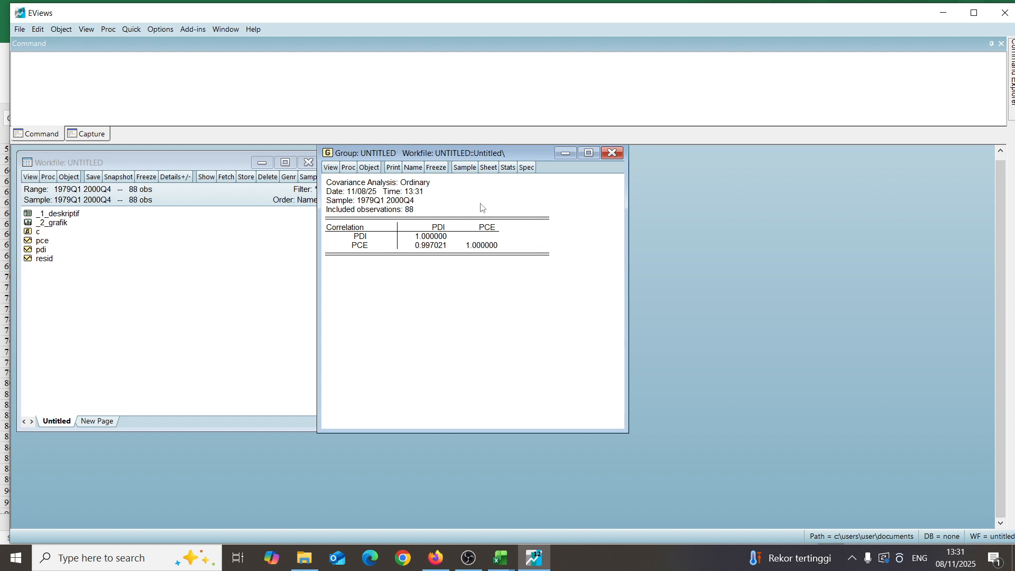
click(612, 153)
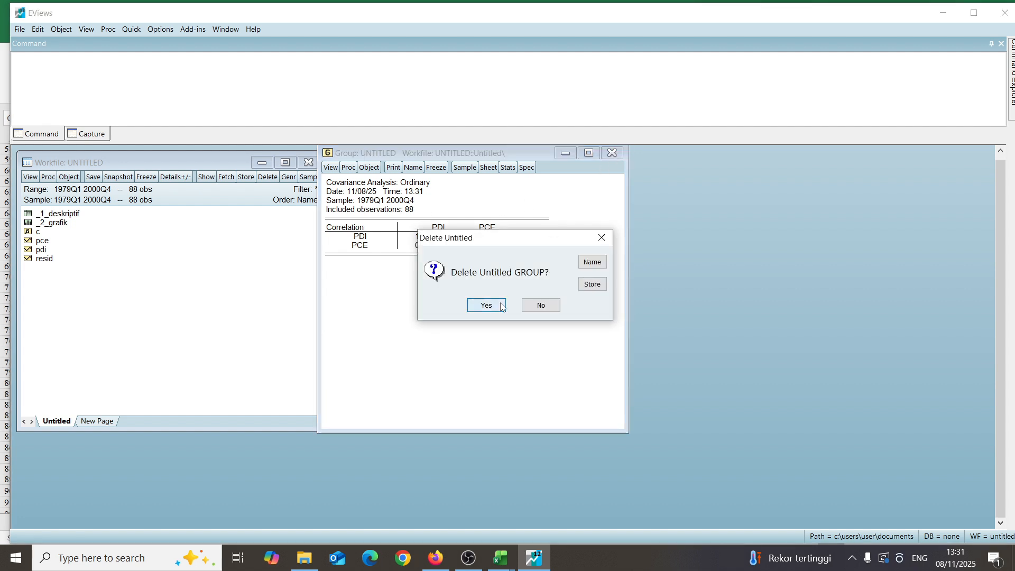
click(487, 306)
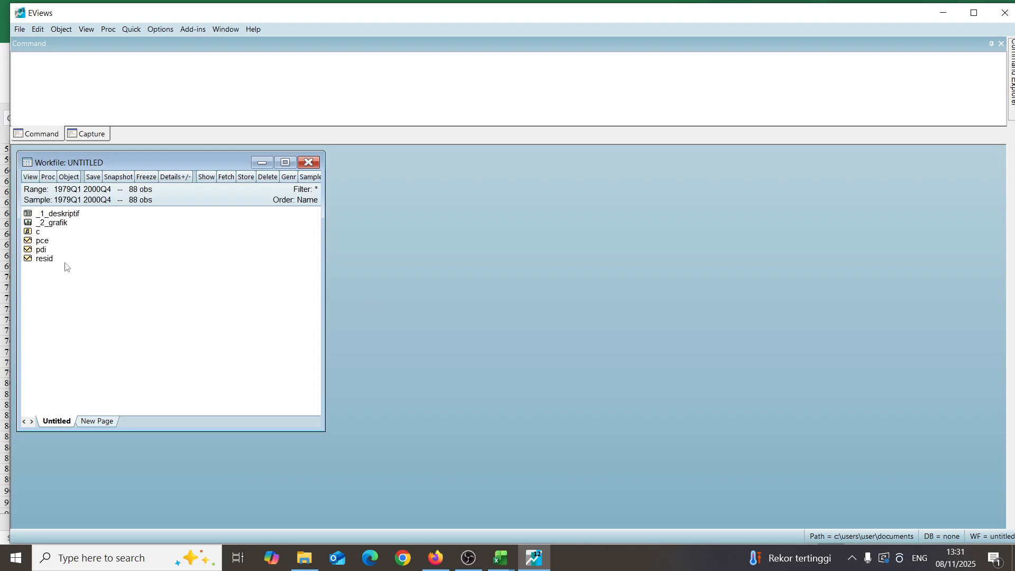
Step: Run a standard Augmented Dickey-Fuller unit root test on the PCE series at level with intercept
double_click(45, 243)
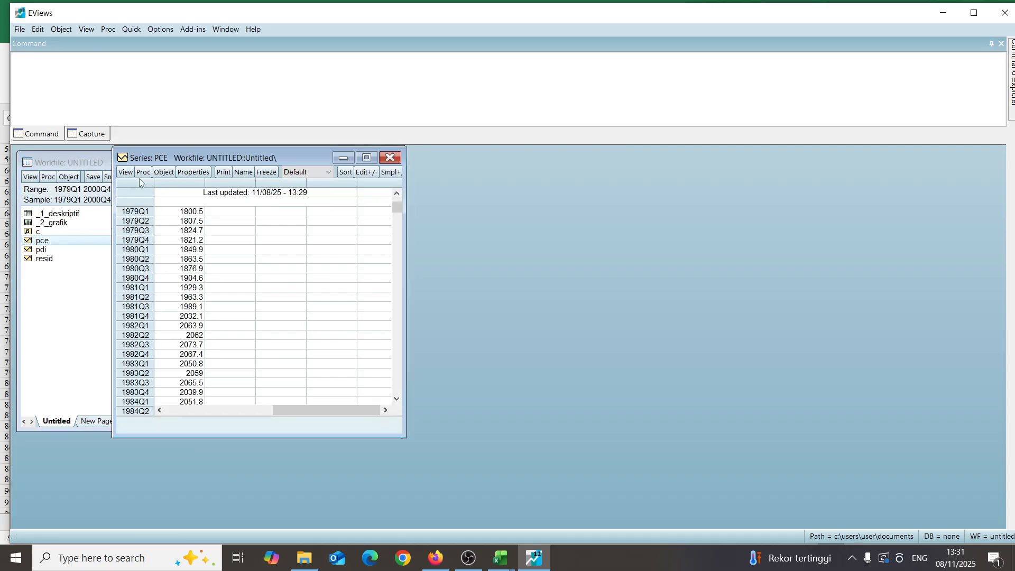
click(125, 172)
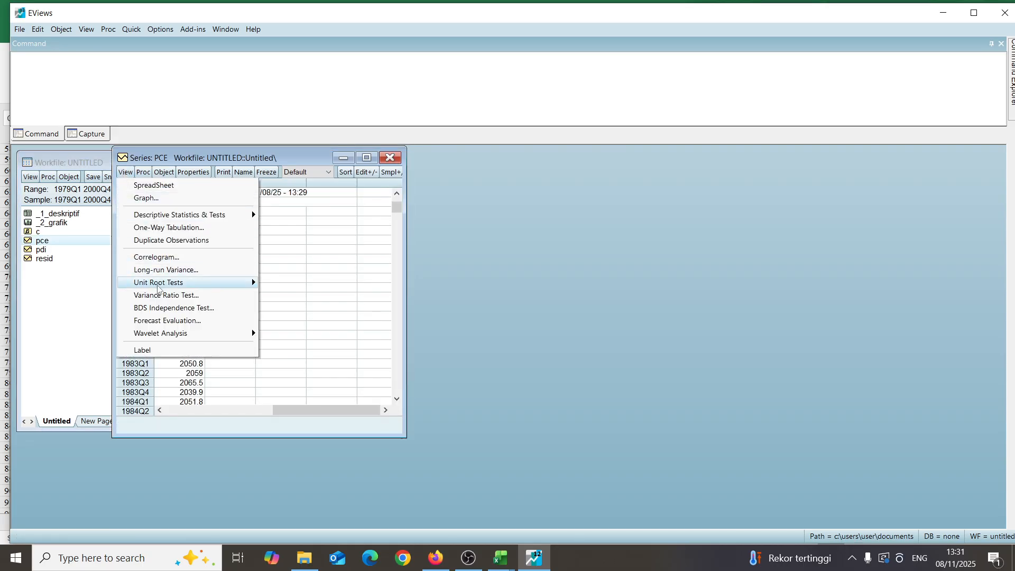
mouse_move(157, 286)
click(288, 283)
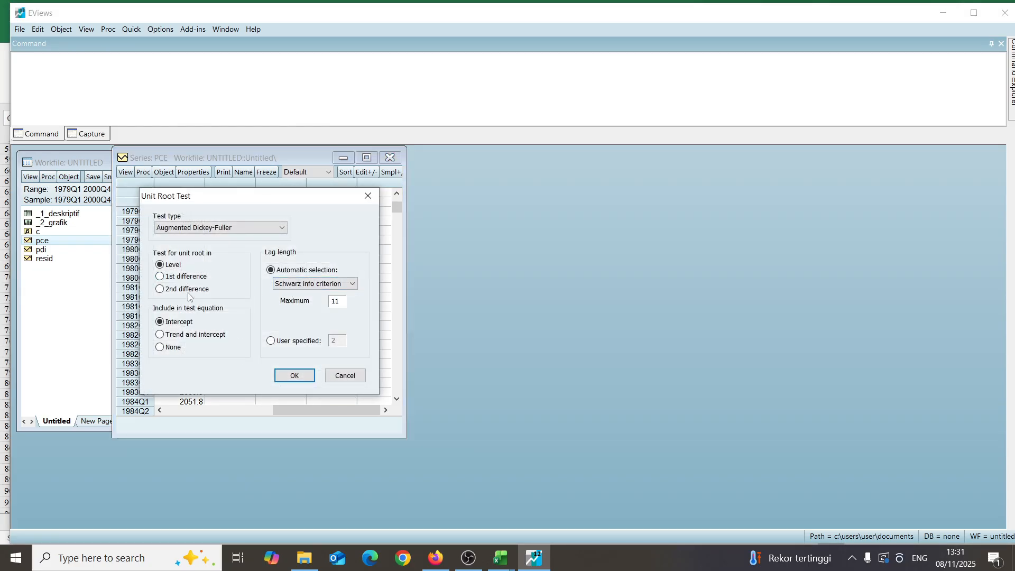
click(289, 376)
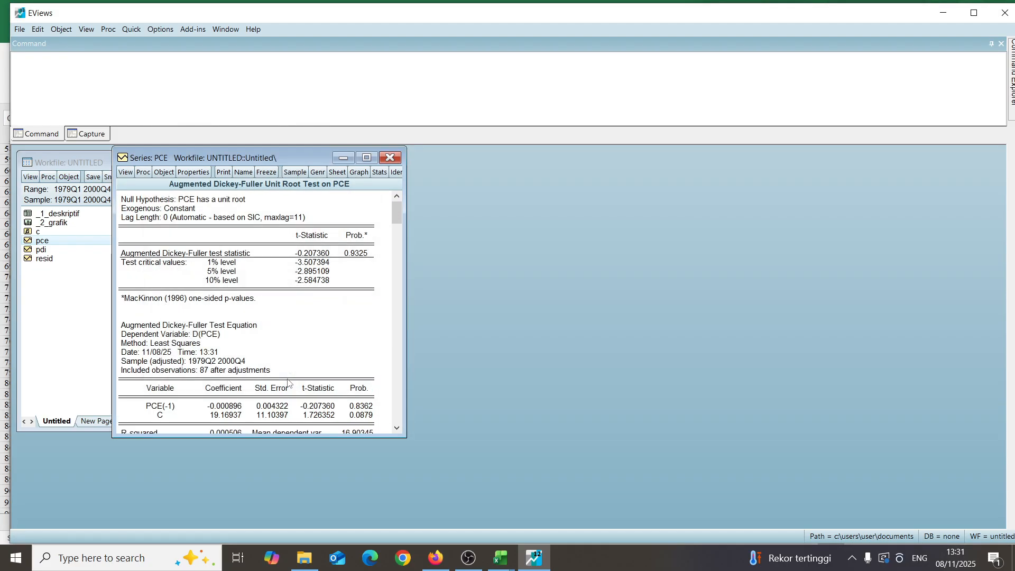
Step: Freeze the PCE level unit root result as a table named _3_s_pce_0 and close that table
click(266, 171)
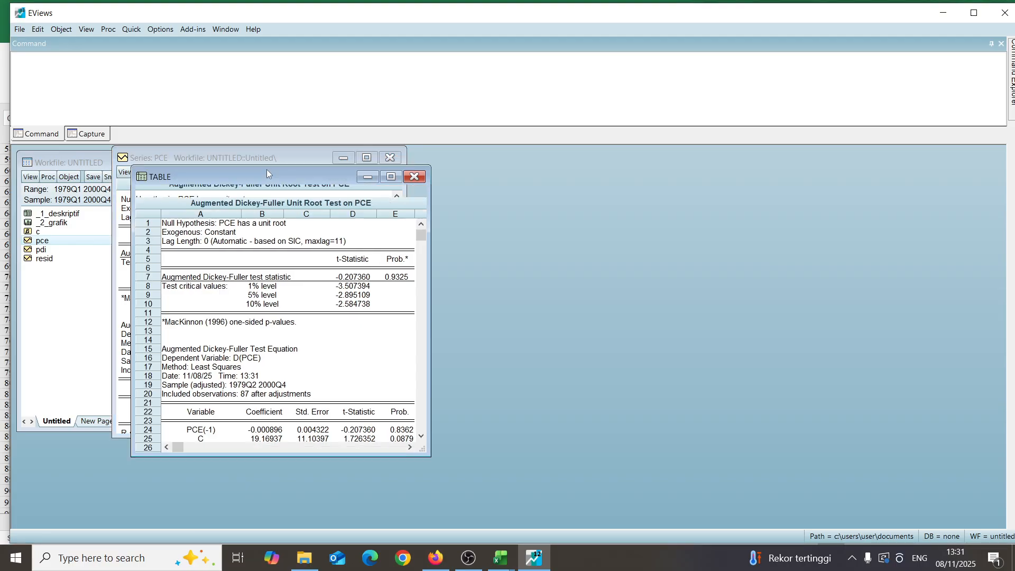
click(227, 190)
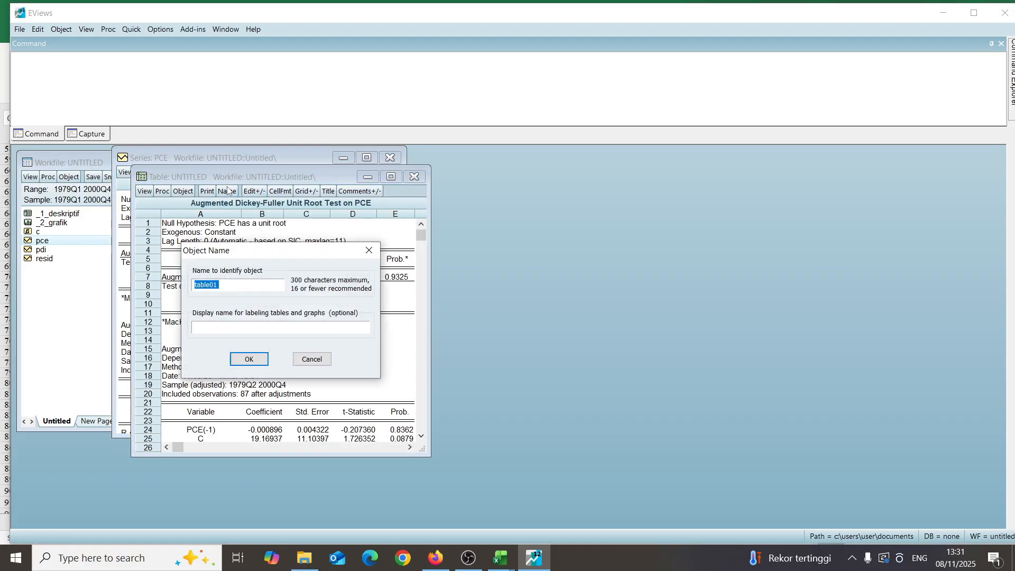
text(-)
text(0)
click(249, 359)
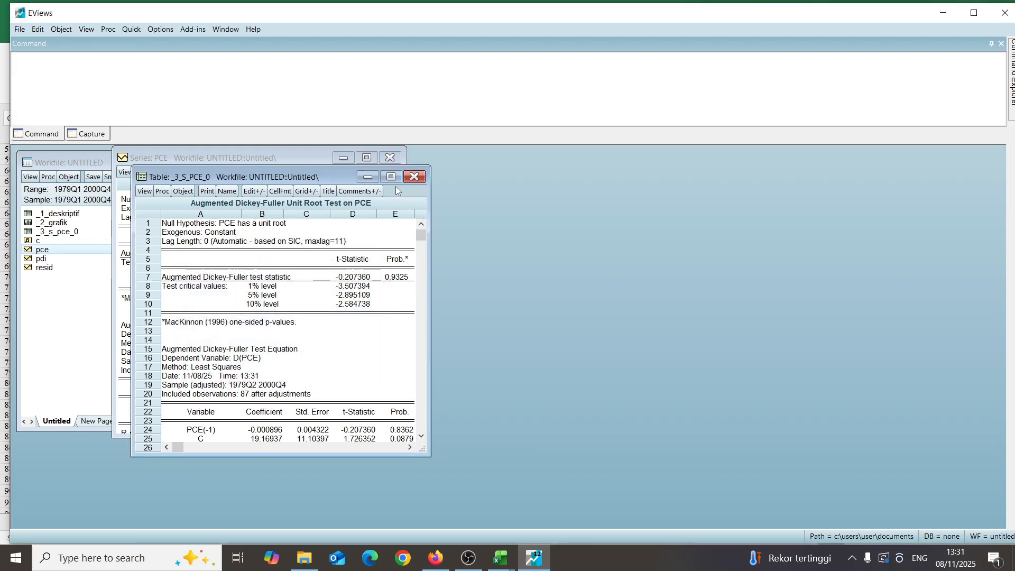
click(416, 177)
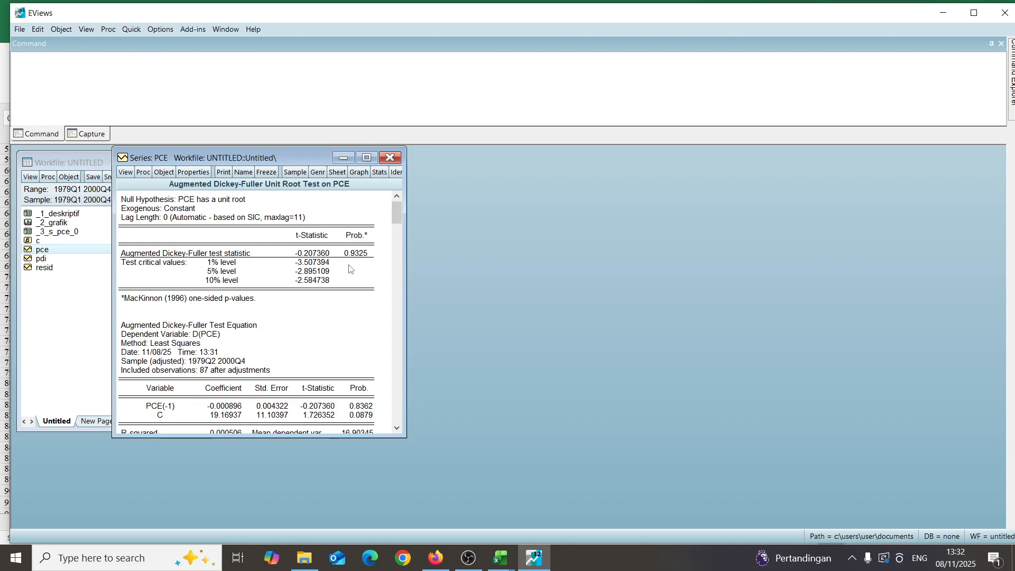
Step: Run the standard Augmented Dickey-Fuller unit root test on PCE in 1st difference with intercept
click(126, 172)
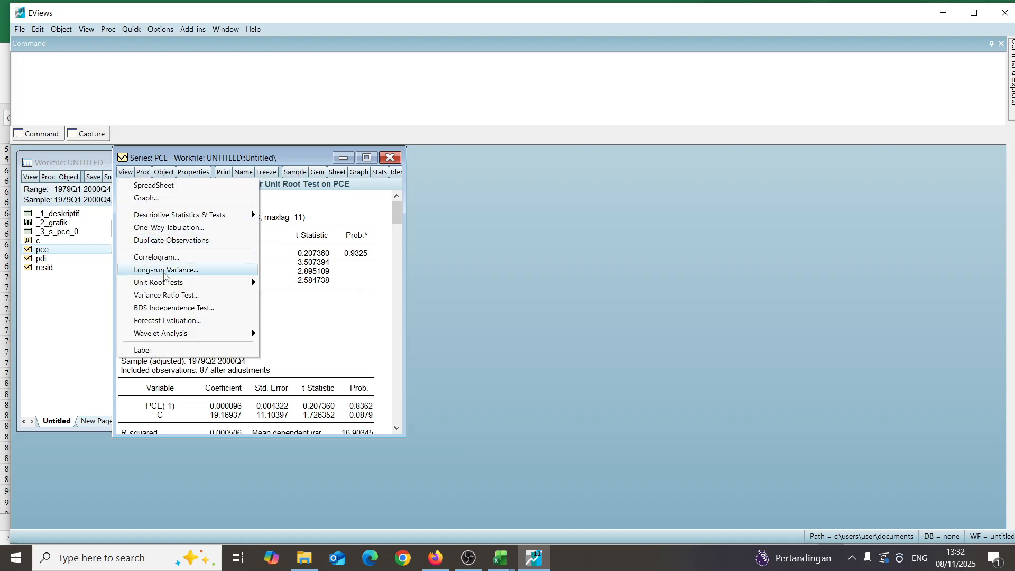
mouse_move(164, 285)
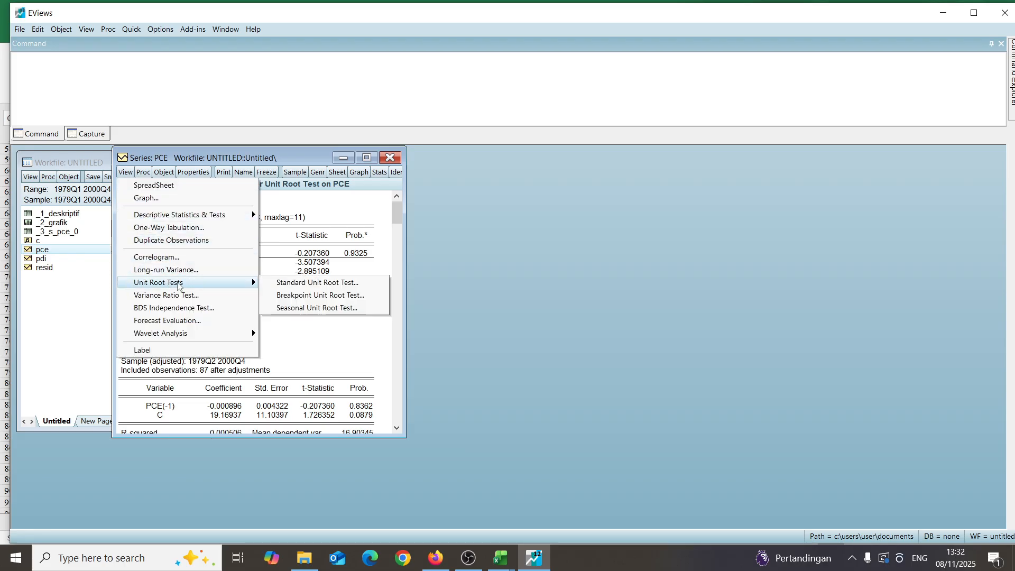
click(272, 284)
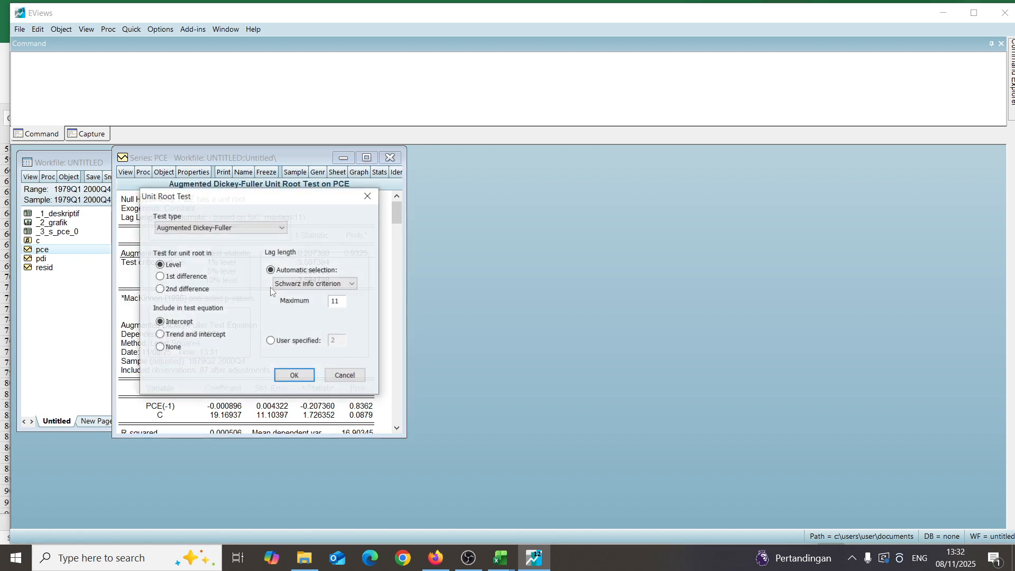
click(160, 277)
click(294, 376)
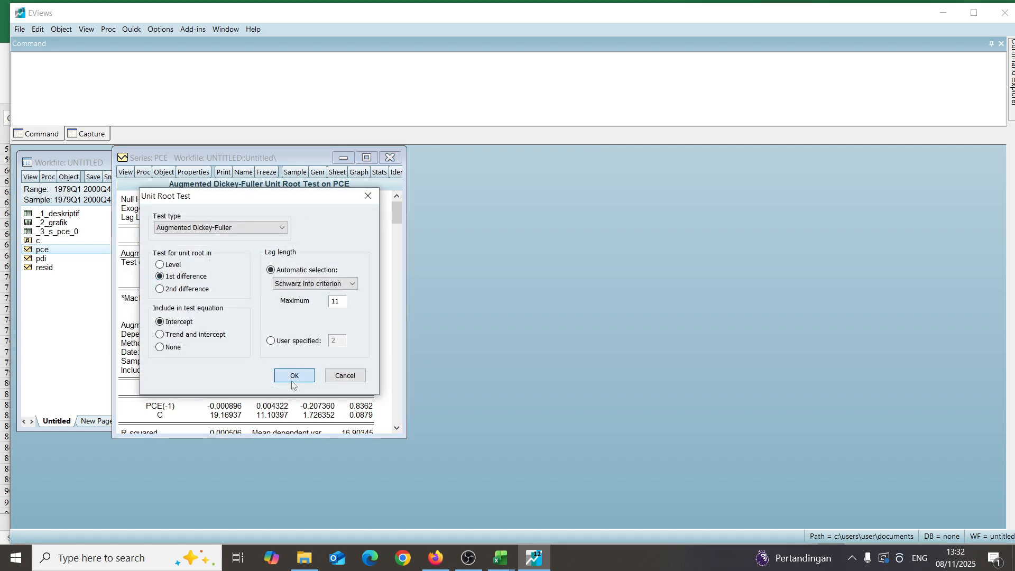
Step: Freeze the PCE first-difference test result as a table named _3_s_pce_1, and close the table and the PCE series
click(267, 172)
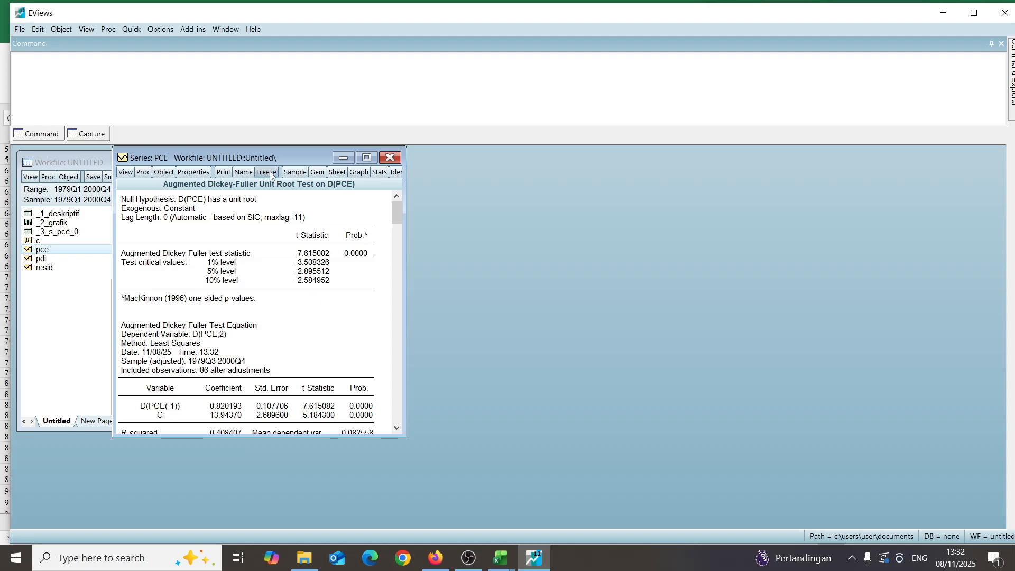
click(246, 210)
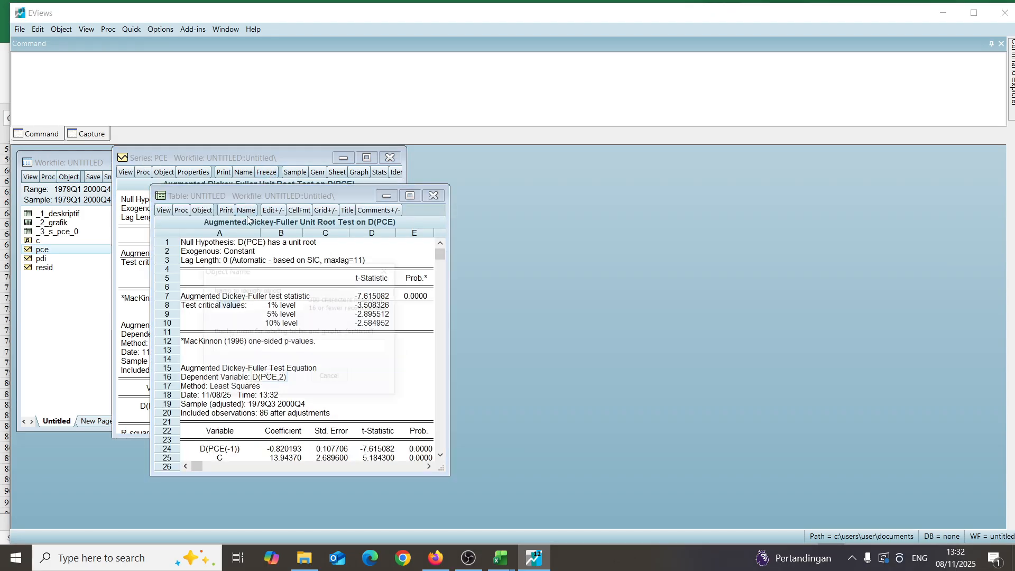
key(BackSpace)
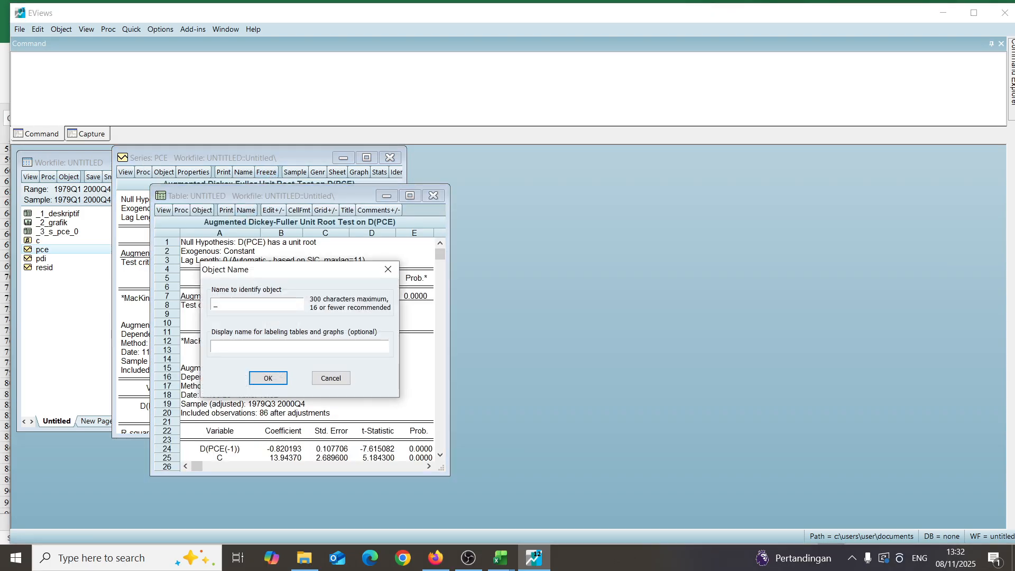
text(_3_s_pce_1)
click(268, 378)
click(434, 197)
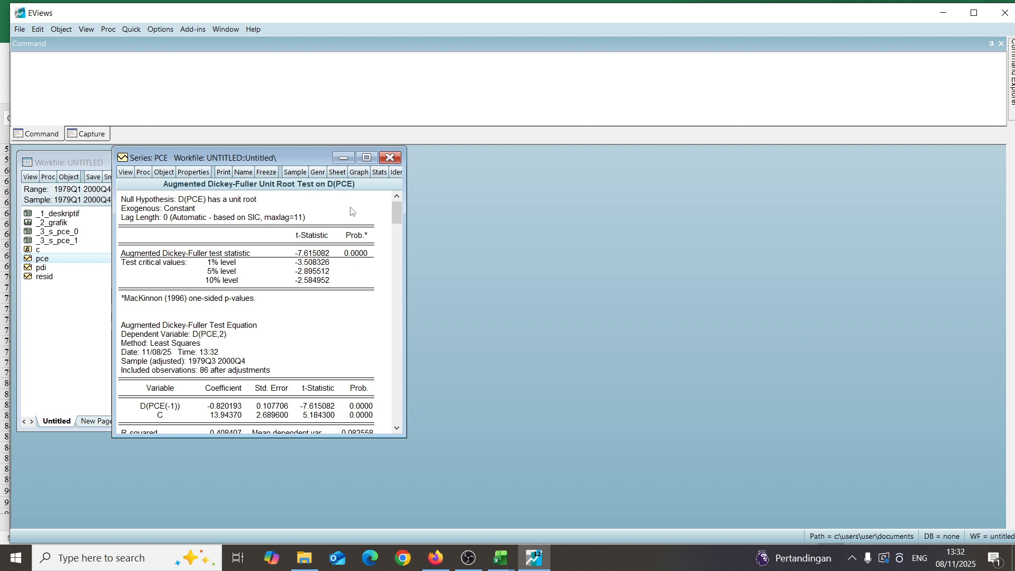
click(390, 158)
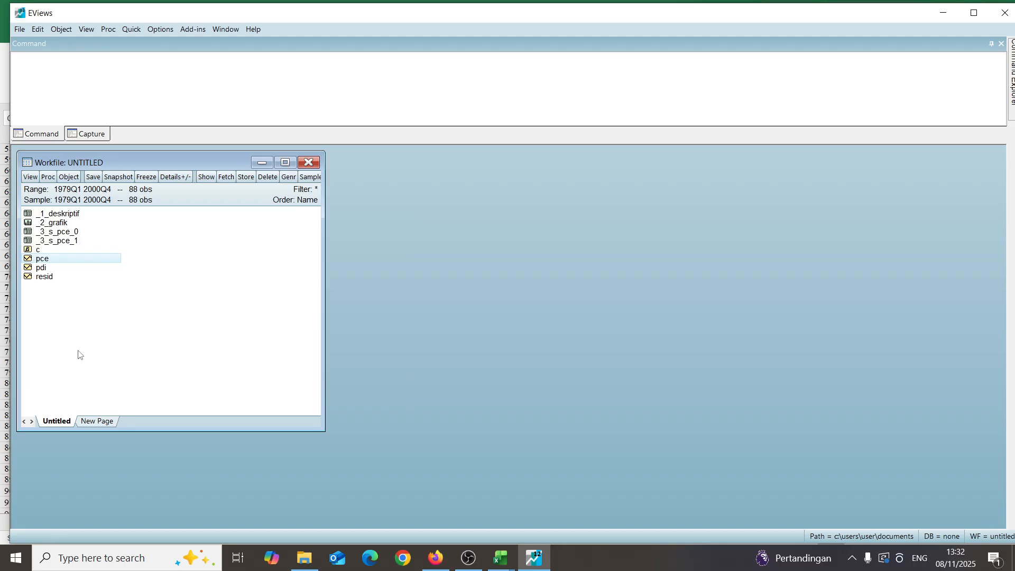
Step: Run a standard Augmented Dickey-Fuller unit root test on the PDI series at level with intercept
double_click(41, 268)
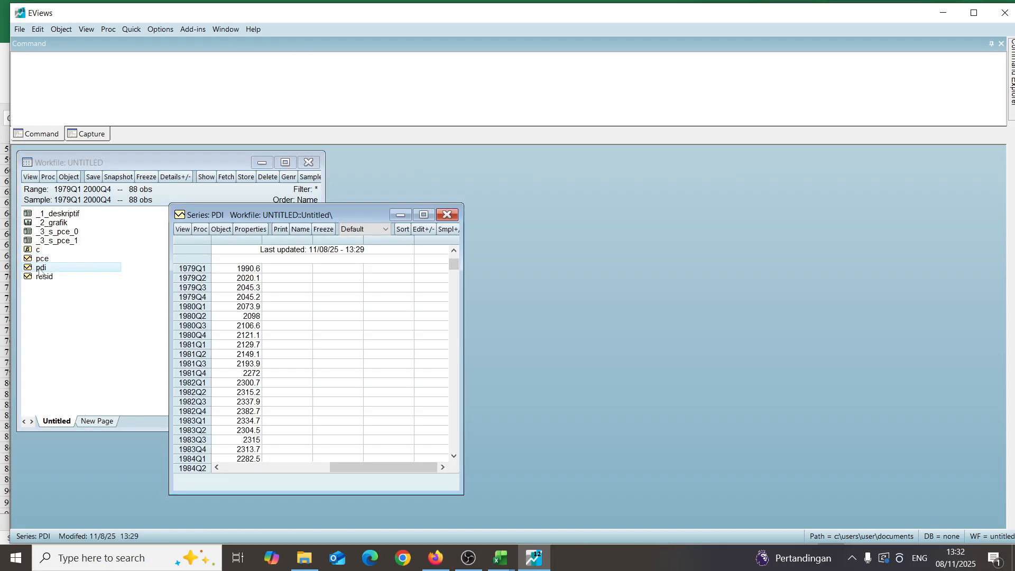
click(185, 230)
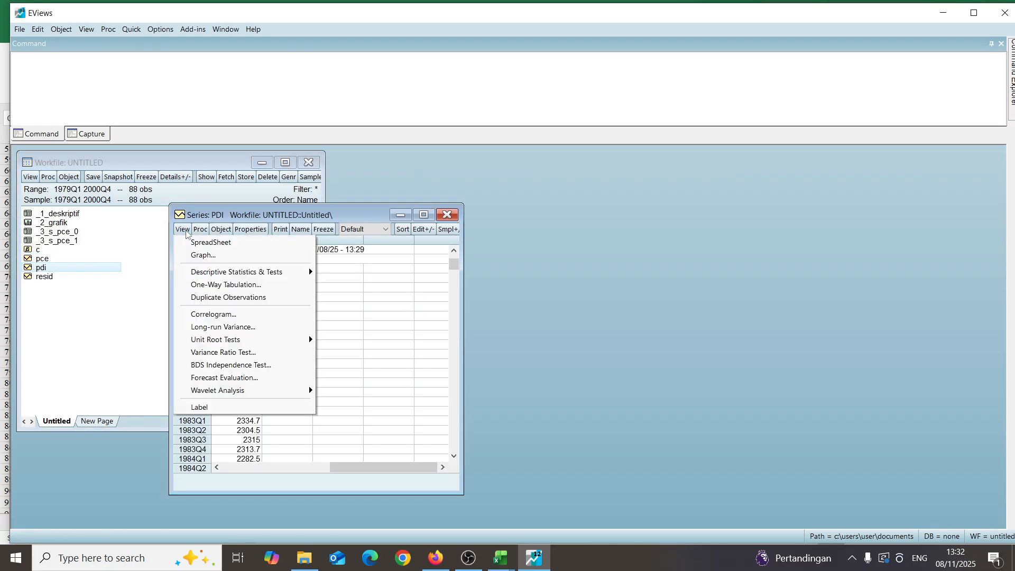
mouse_move(232, 339)
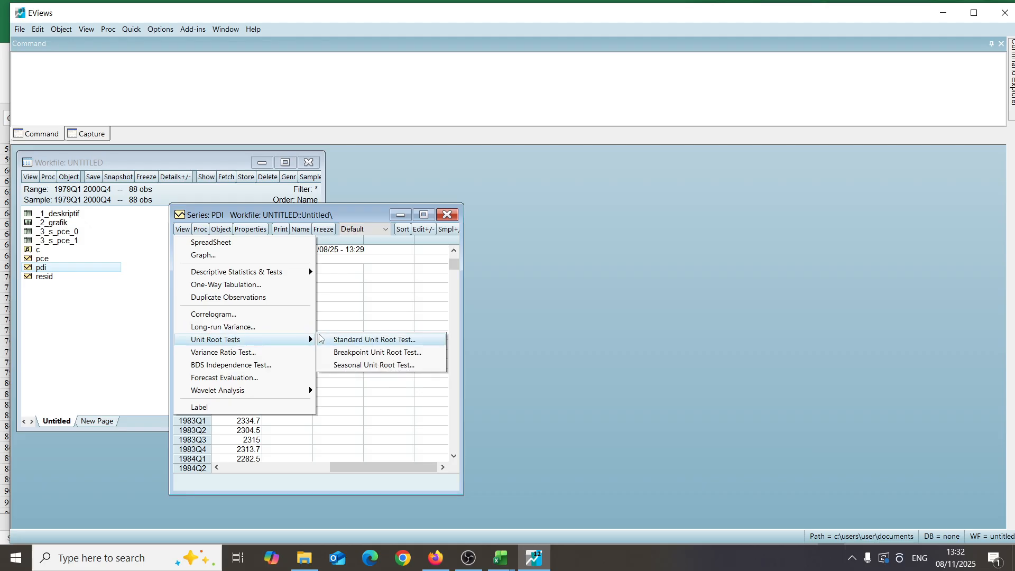
click(334, 340)
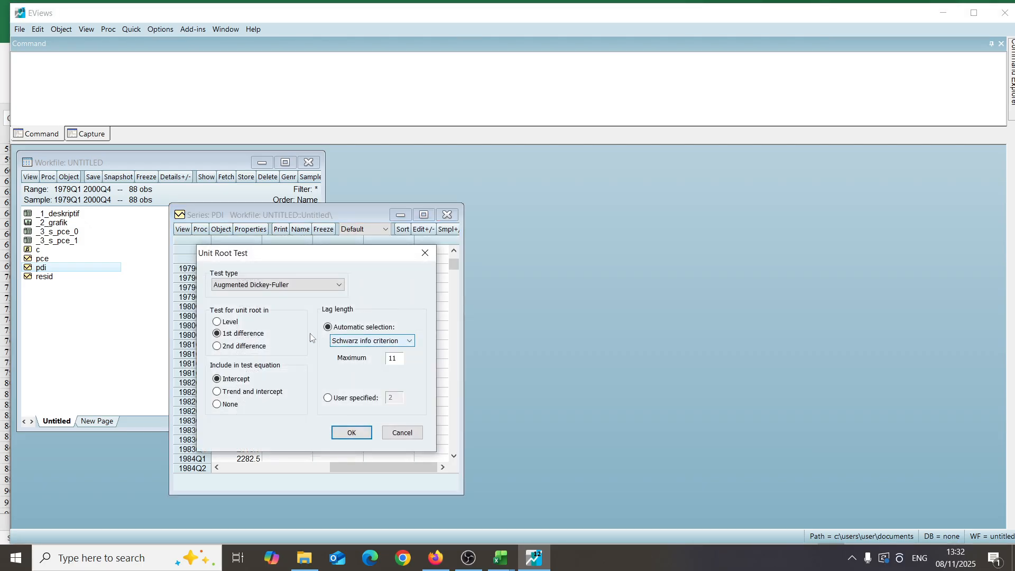
click(217, 321)
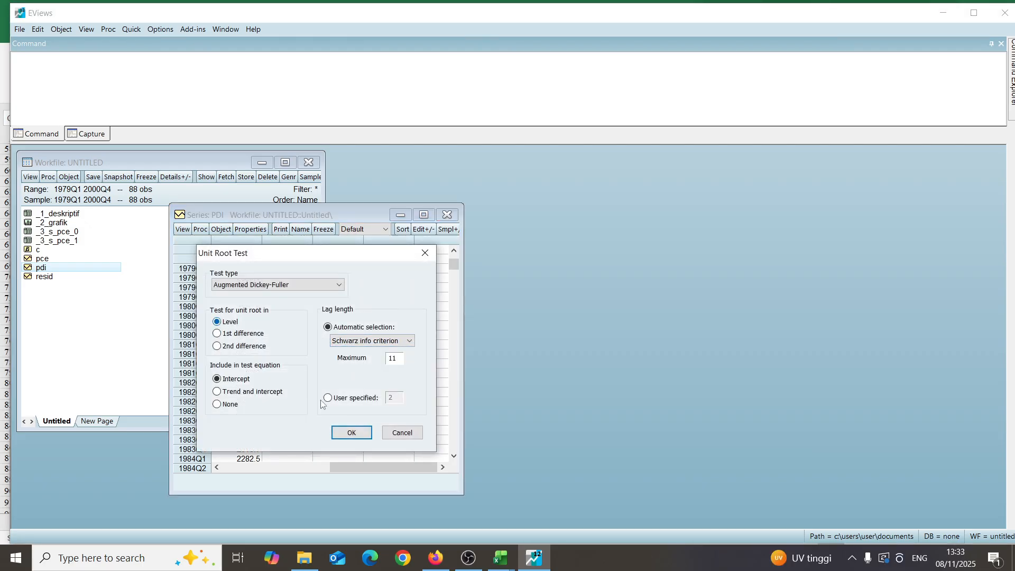
click(351, 433)
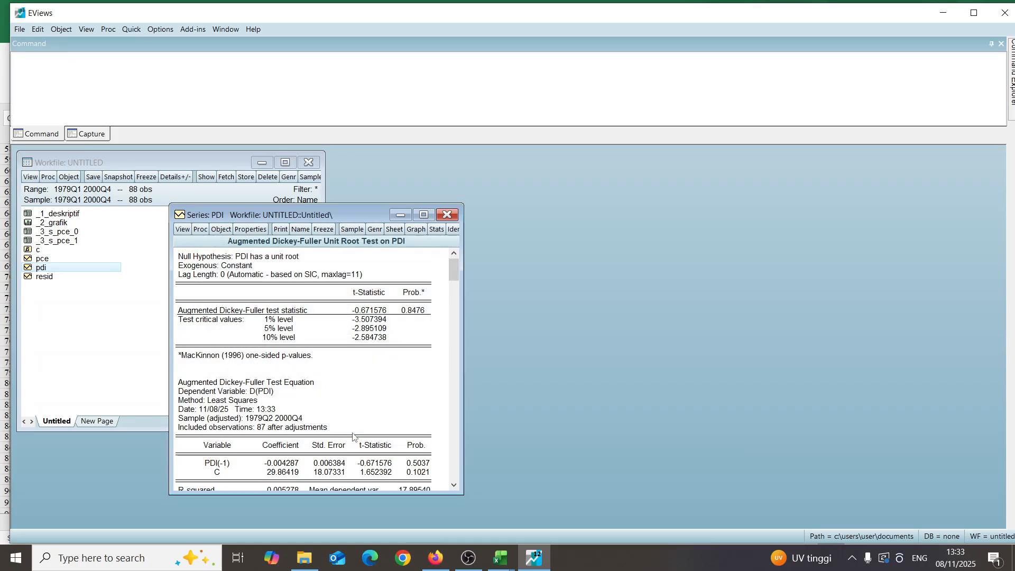
Step: Freeze the PDI level unit root result as a table named _3_s_pdi_0 and close that table
click(319, 231)
click(286, 249)
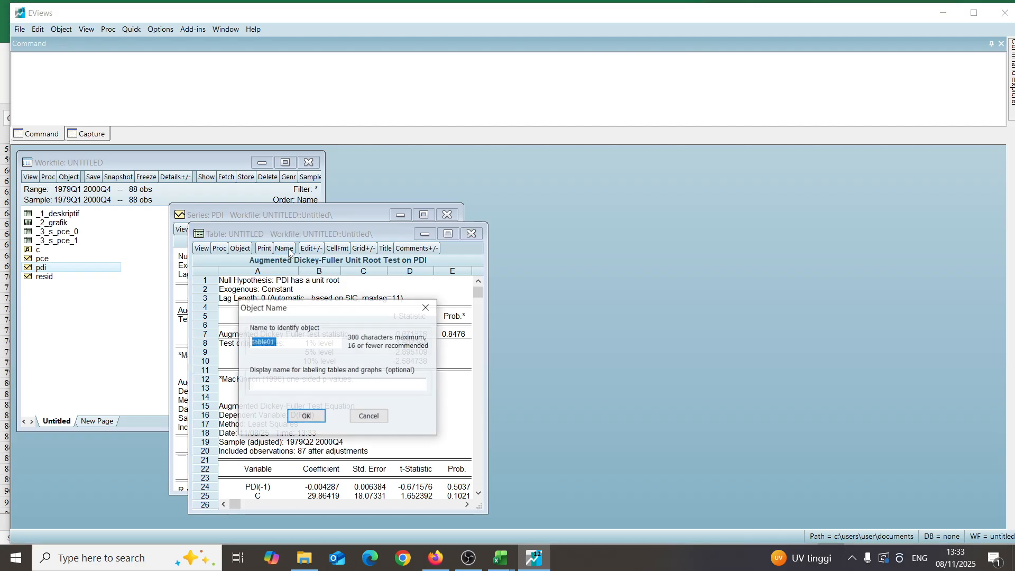
text(_3_s_)
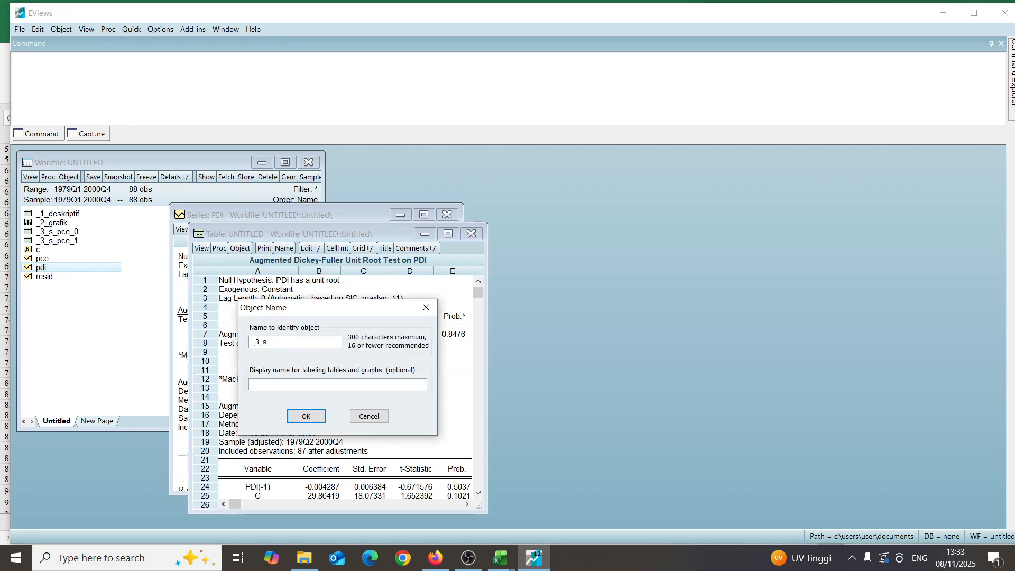
text(pdi_0)
click(312, 415)
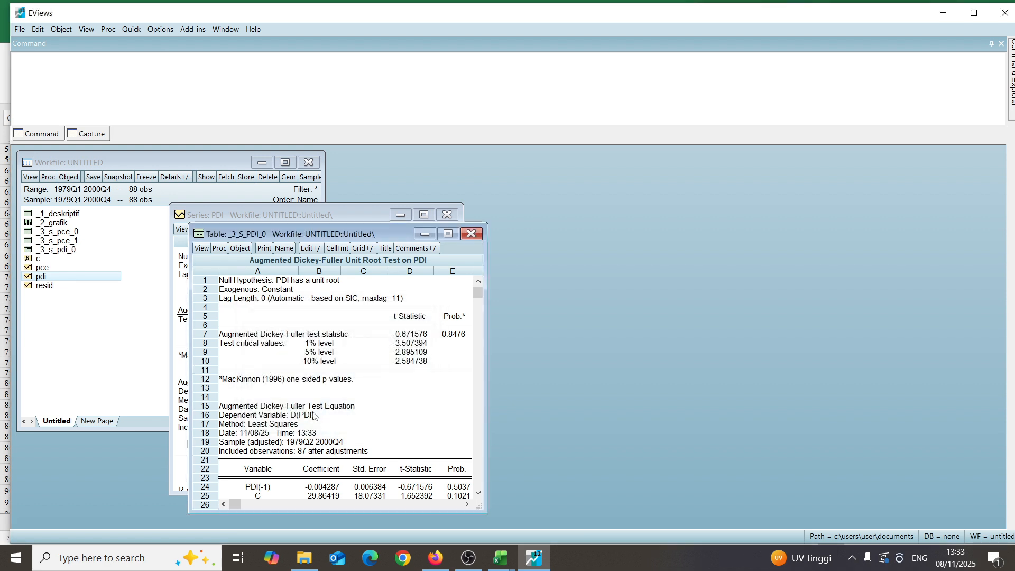
click(470, 236)
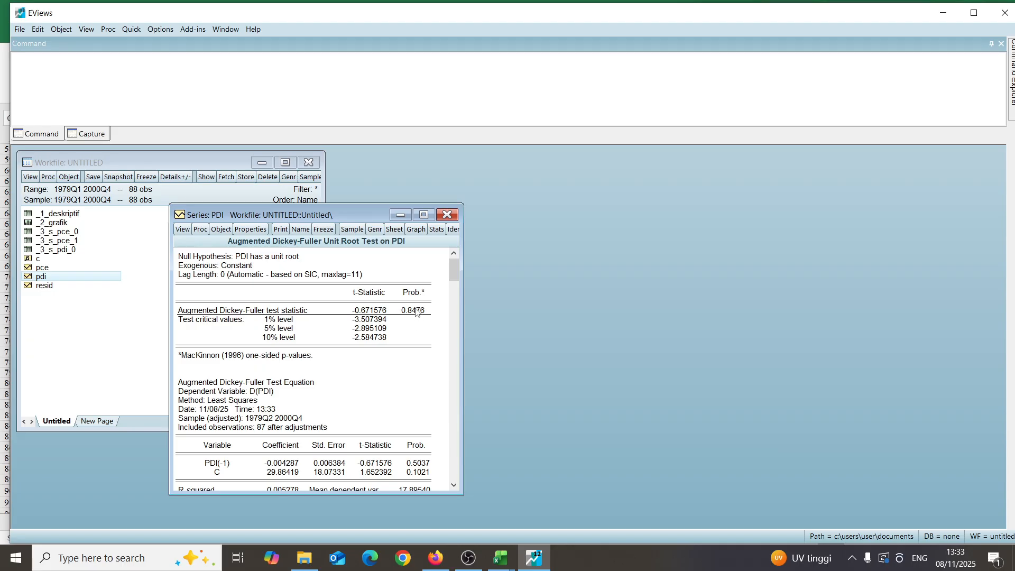
Step: Run the standard Augmented Dickey-Fuller unit root test on PDI in 1st difference with intercept
click(183, 231)
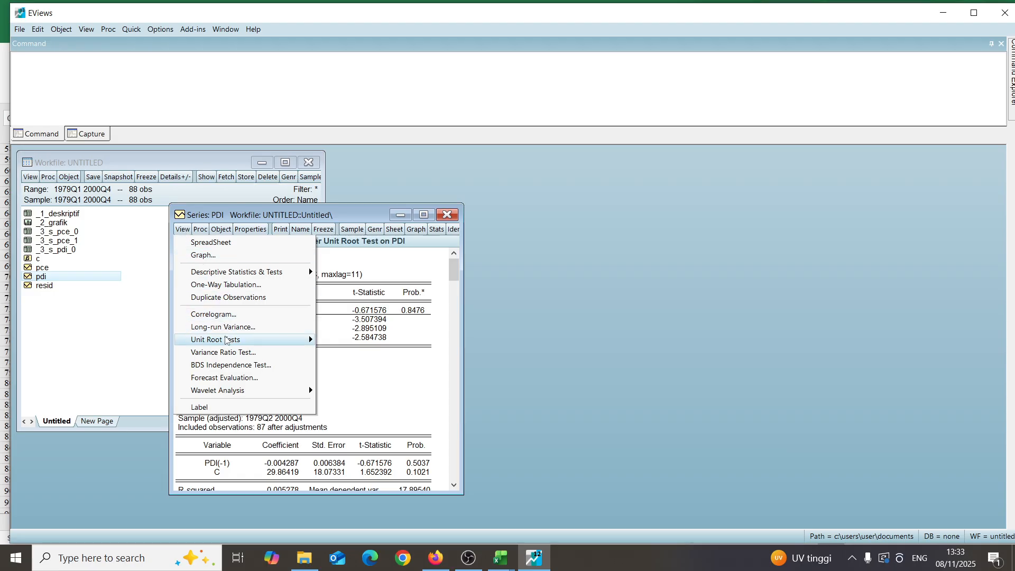
mouse_move(227, 341)
click(374, 340)
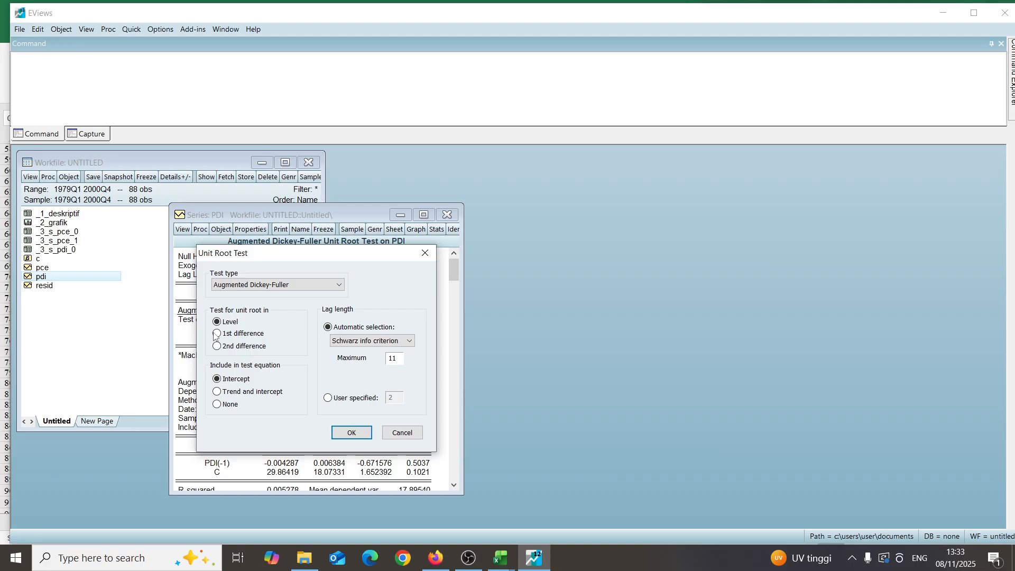
click(217, 334)
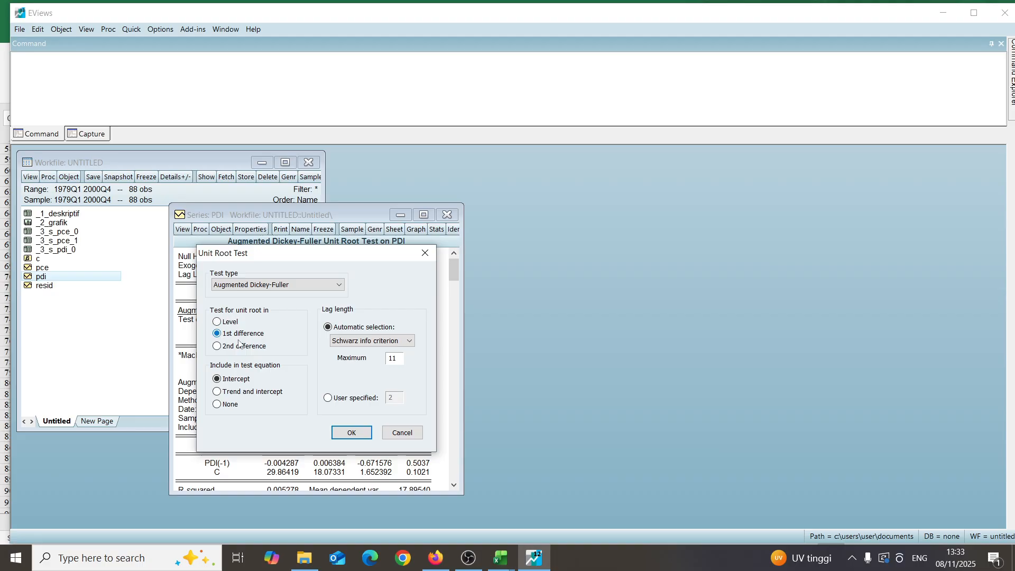
click(350, 433)
Step: Freeze the PDI first-difference test result as a table named _3_s_pdi_1, and close the table and the PDI series
click(323, 230)
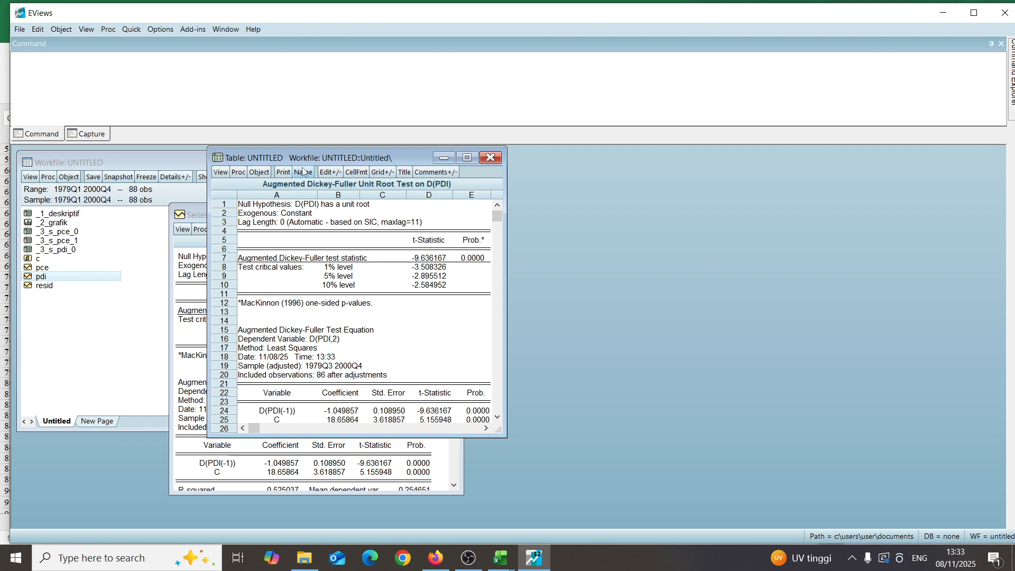
click(303, 171)
key(BackSpace)
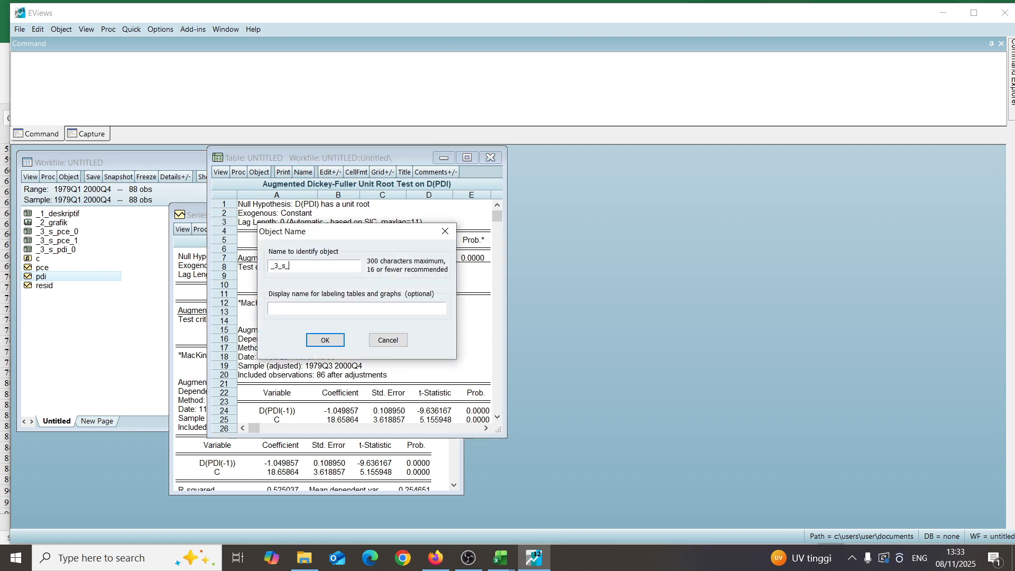
text(_3_s_pdi_1)
click(326, 340)
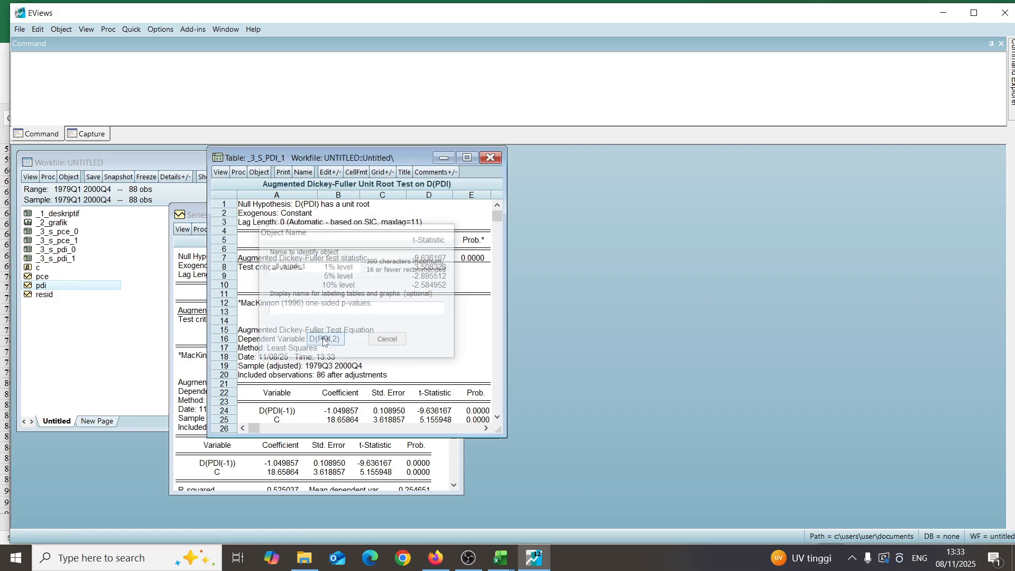
click(484, 158)
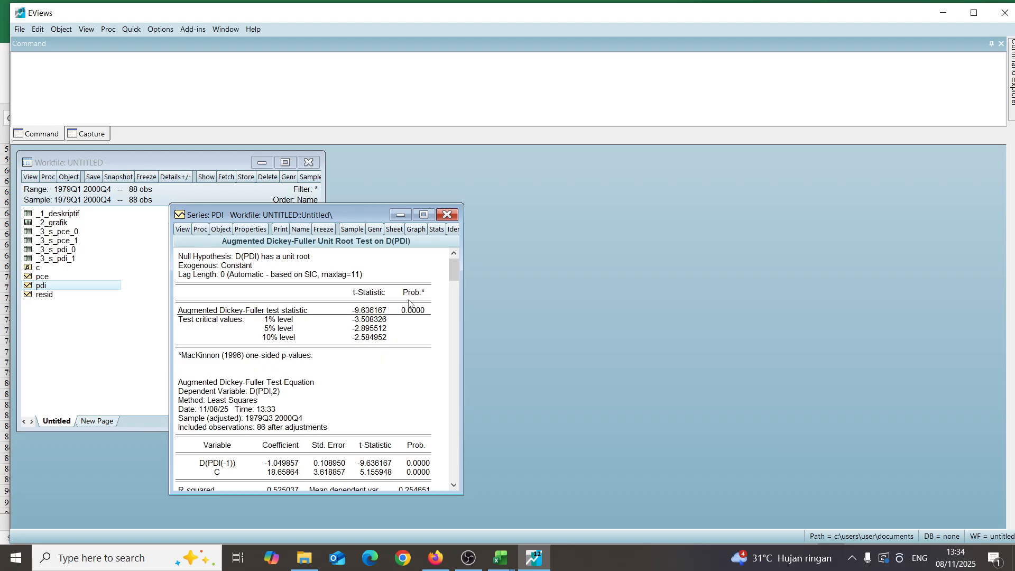
click(447, 214)
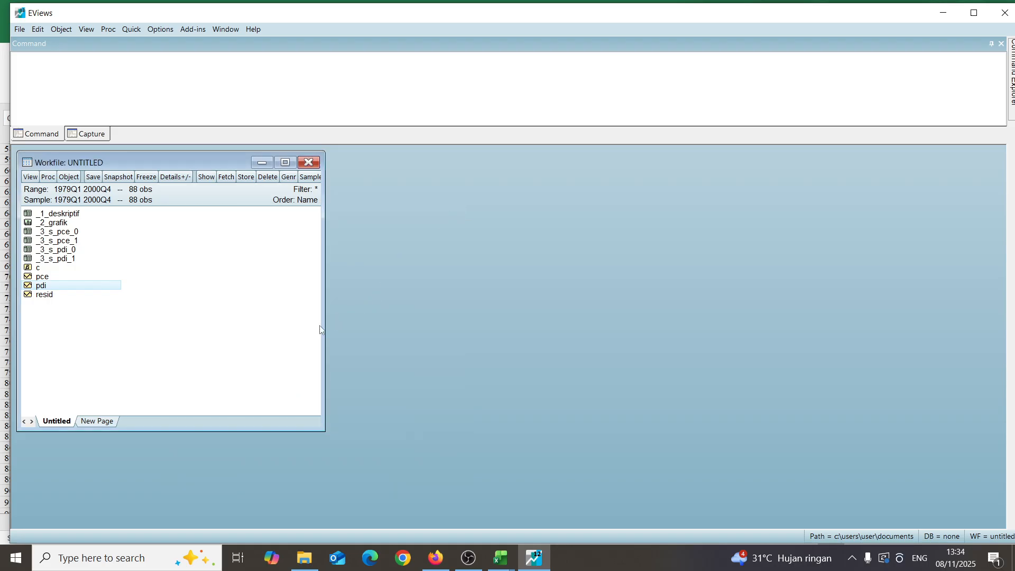
Step: Estimate a least squares equation with PCE as dependent variable on PDI and a constant for the sample 1979q1 2000q4
click(200, 357)
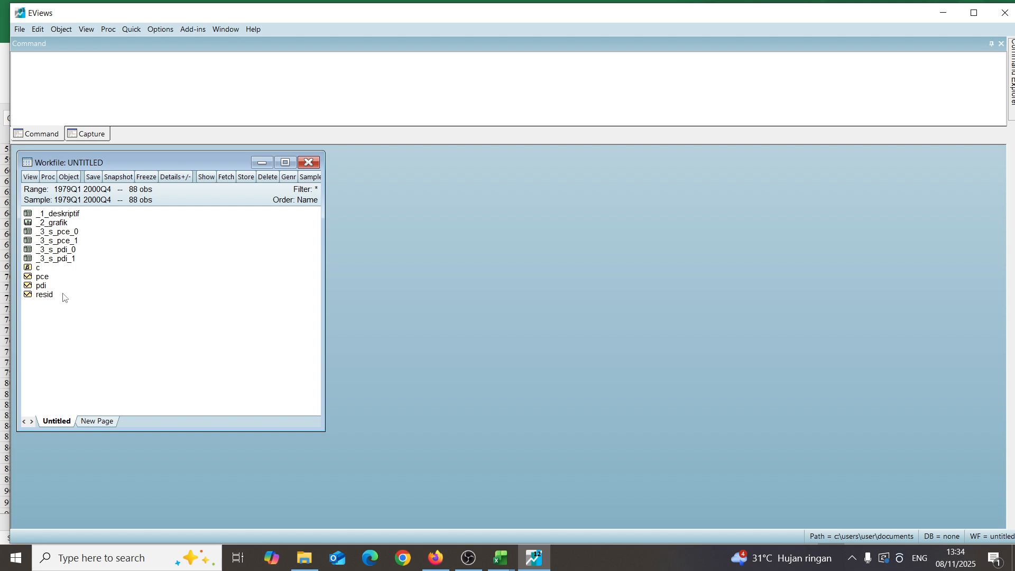
click(51, 280)
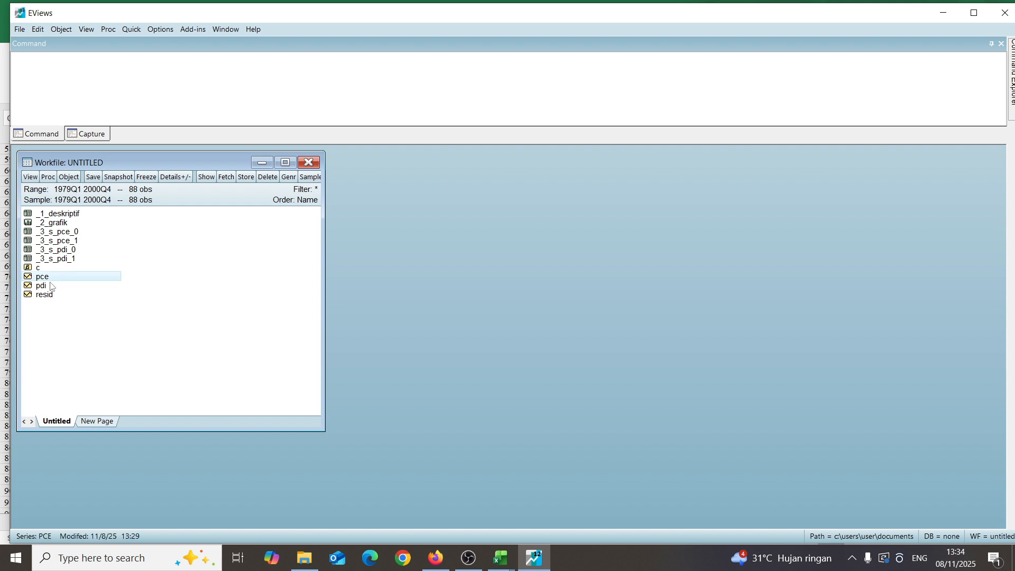
ctrl+click(51, 288)
right_click(51, 290)
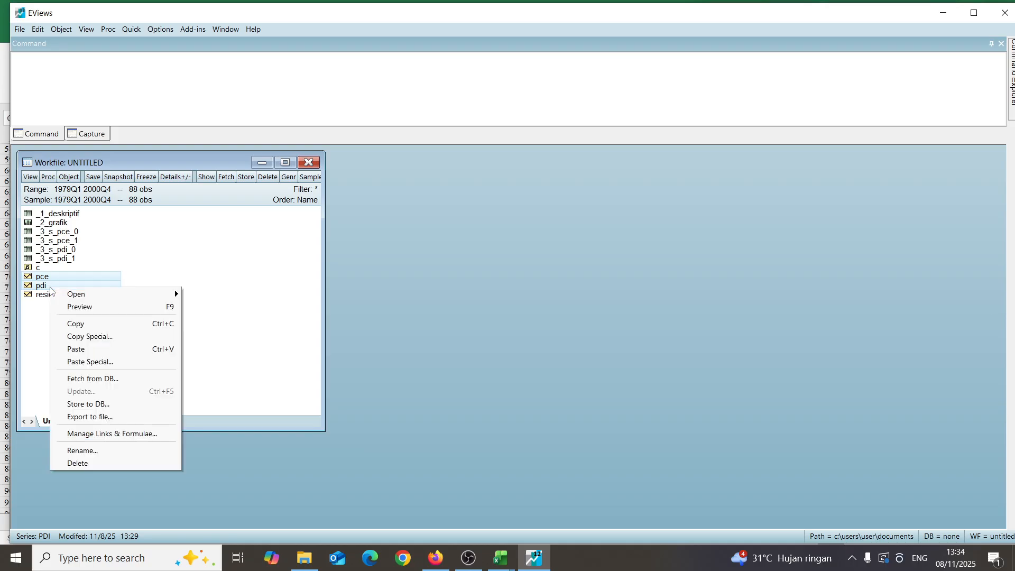
mouse_move(70, 297)
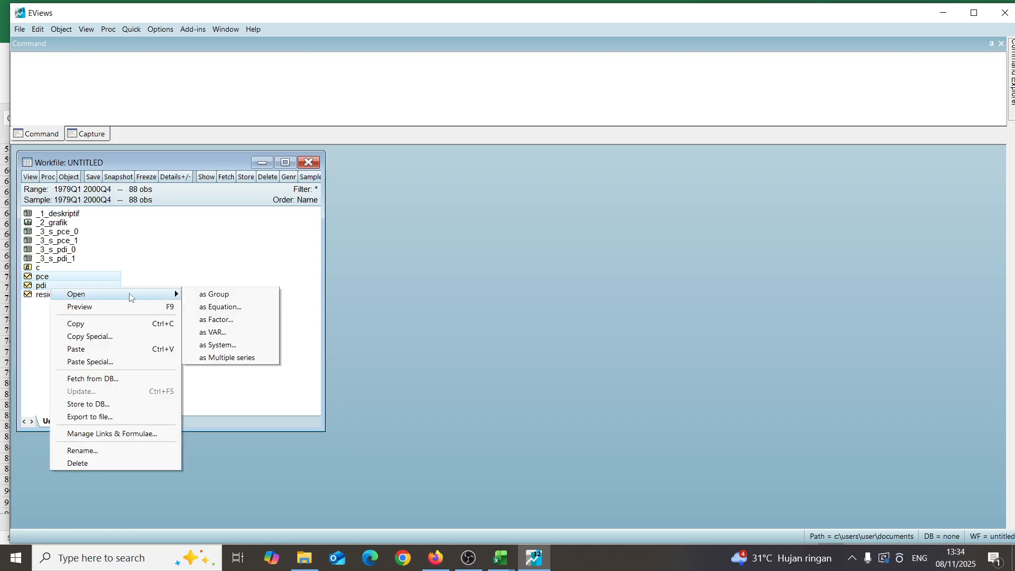
click(200, 307)
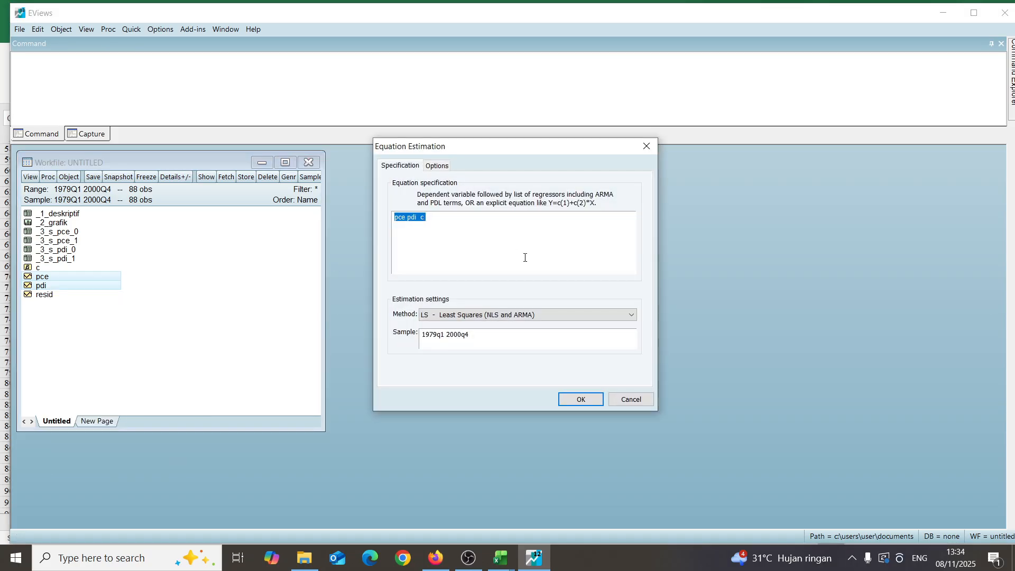
click(579, 400)
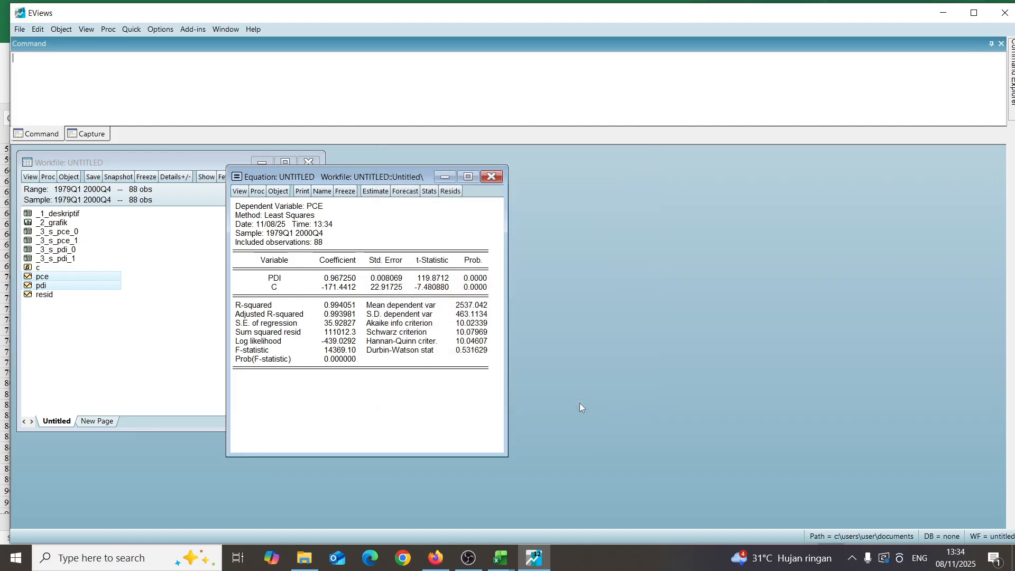
Step: Name the estimated PCE equation _m_panjang
click(322, 192)
key(BackSpace)
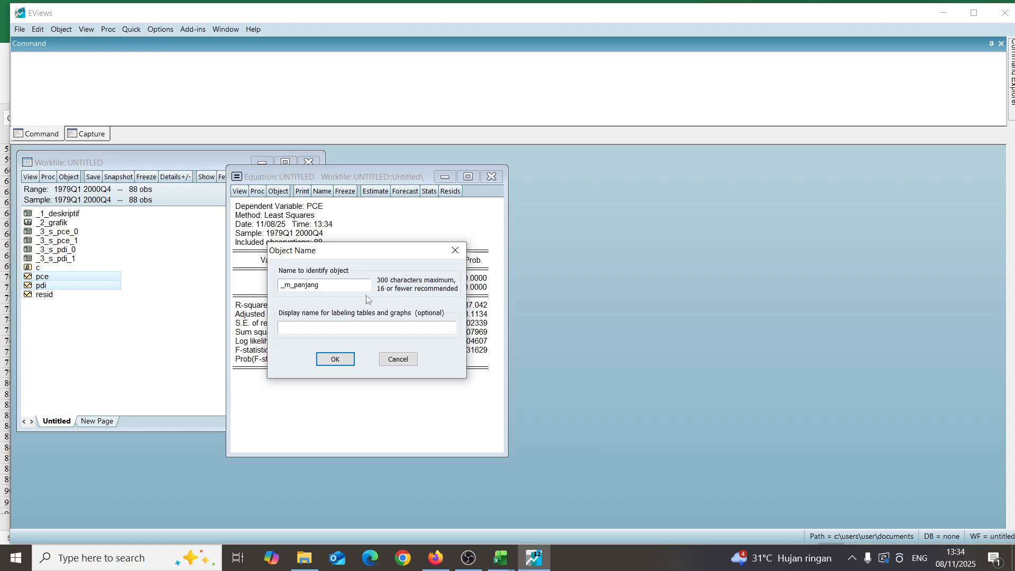
click(345, 361)
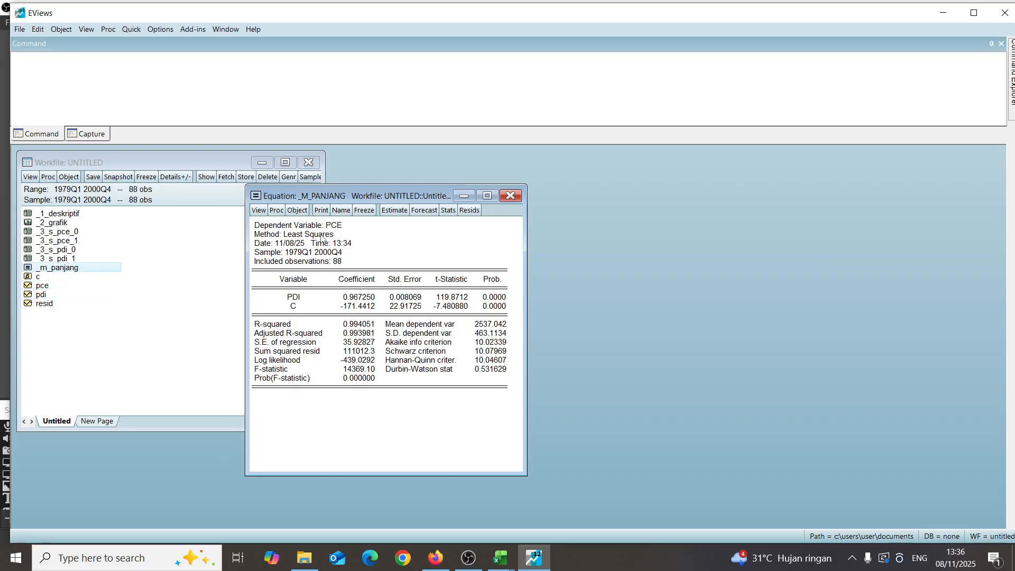
Step: Make a series of ordinary residuals named ECT from the _m_panjang equation
click(276, 210)
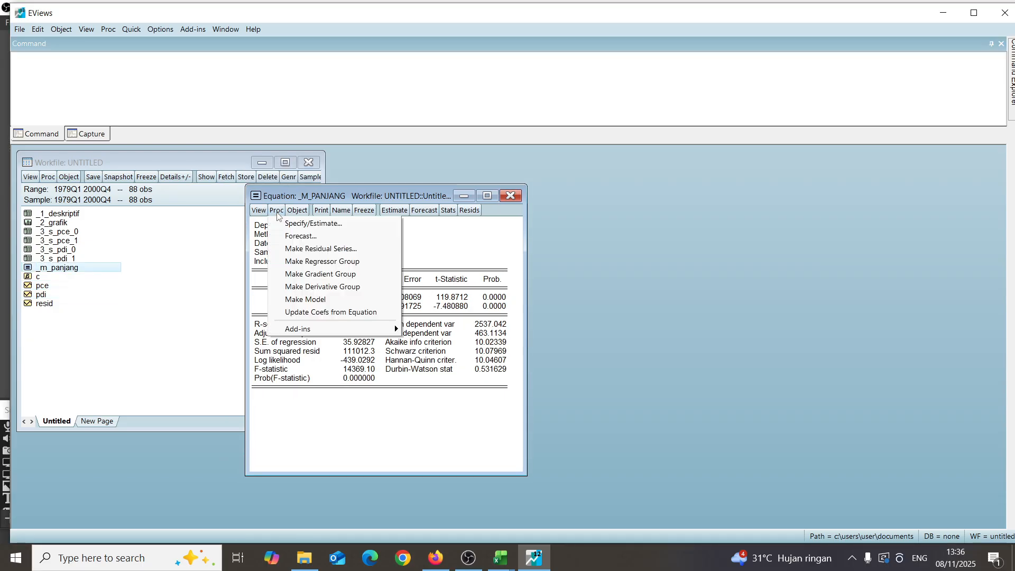
click(303, 250)
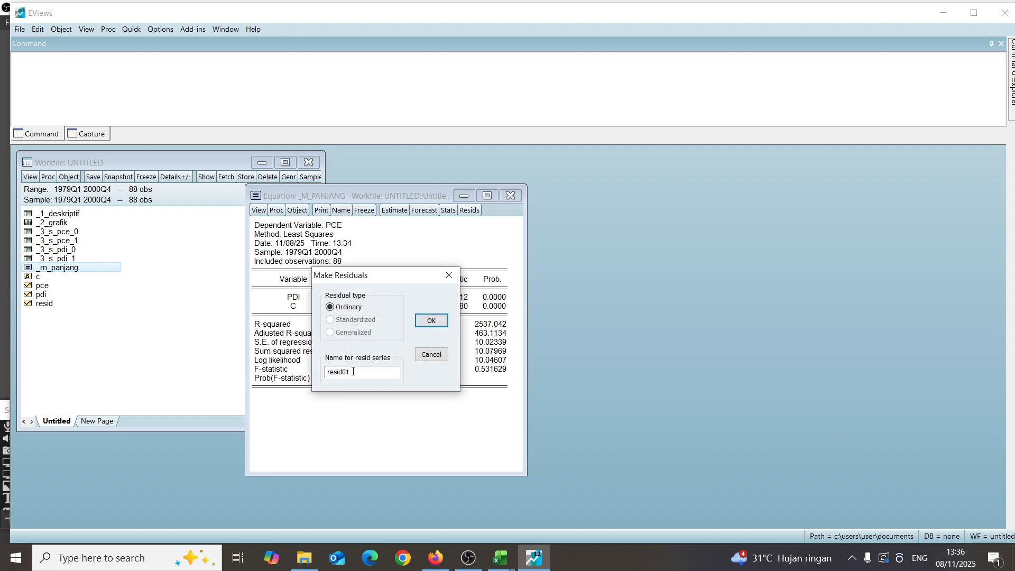
key(BackSpace)
key(BackSpace)
key(BackSpace)
key(BackSpace)
key(Caps_Lock)
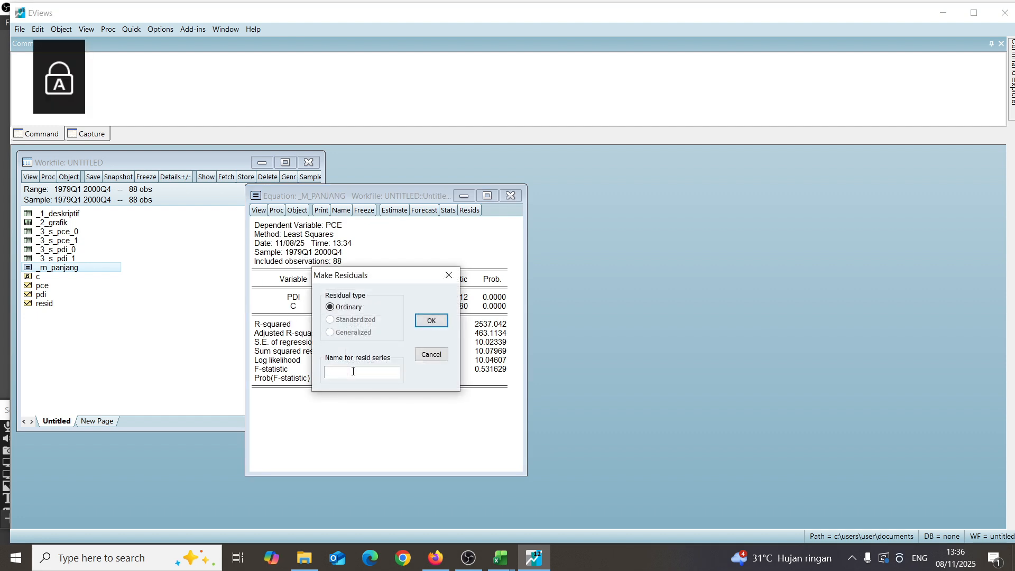
text(ECT)
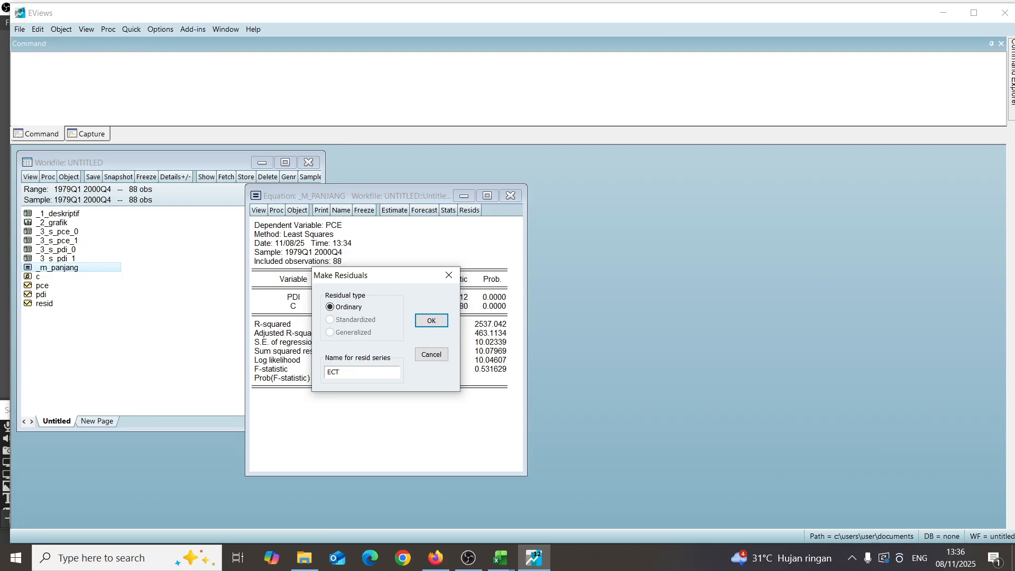
key(Return)
key(Caps_Lock)
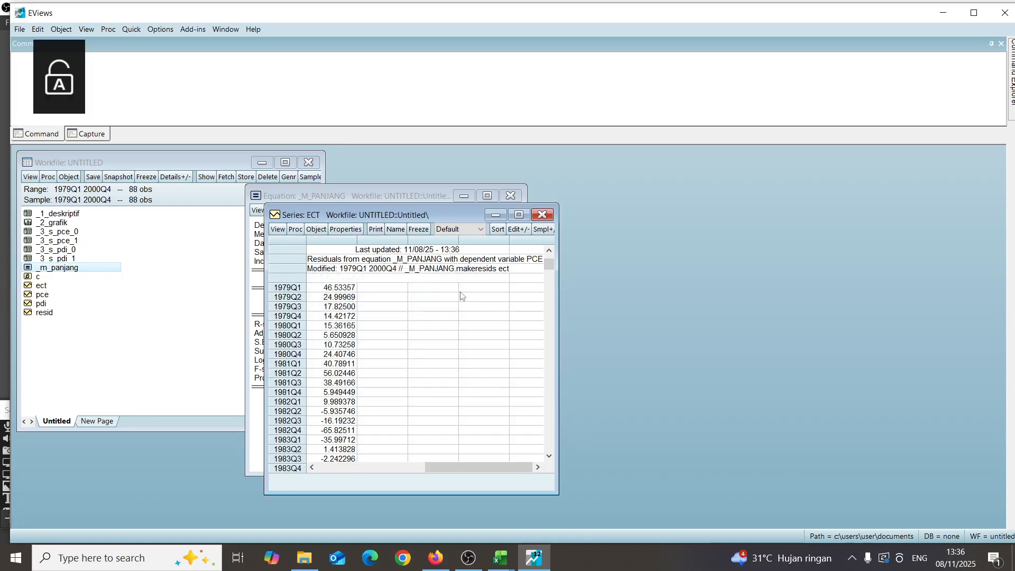
Step: Close the residual series and the _m_panjang equation, and reopen the ECT series from the workfile
click(542, 215)
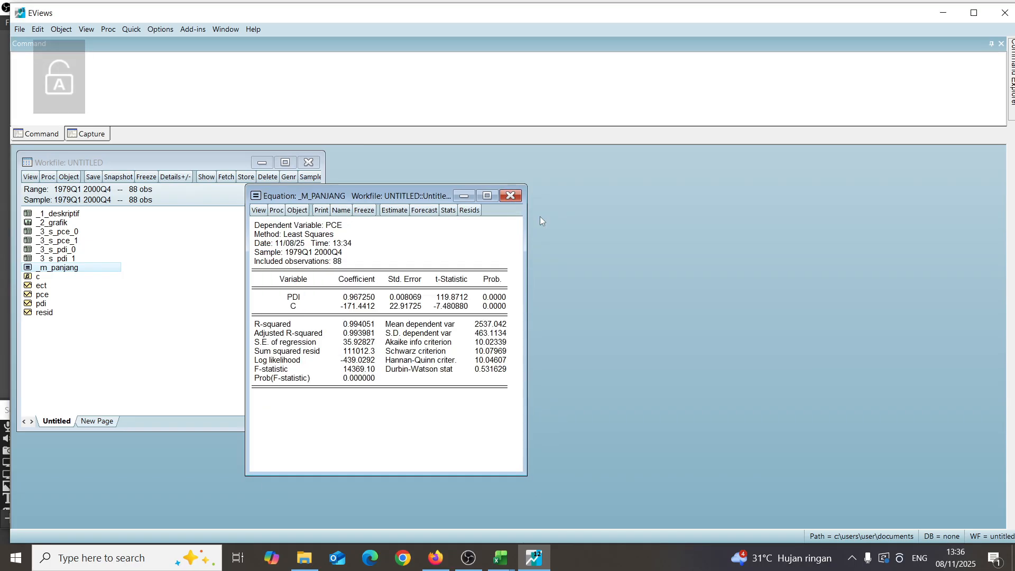
click(510, 196)
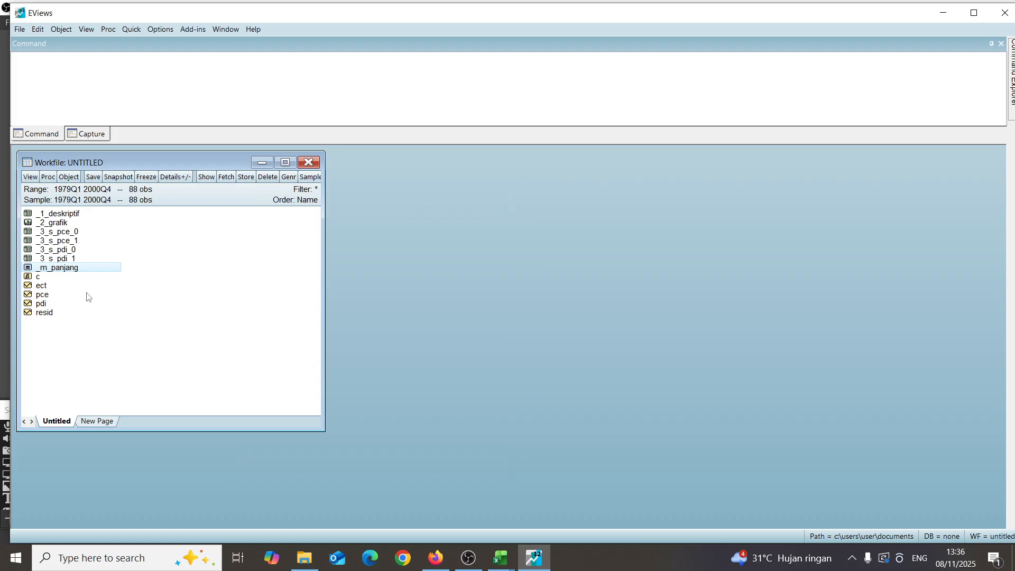
double_click(45, 286)
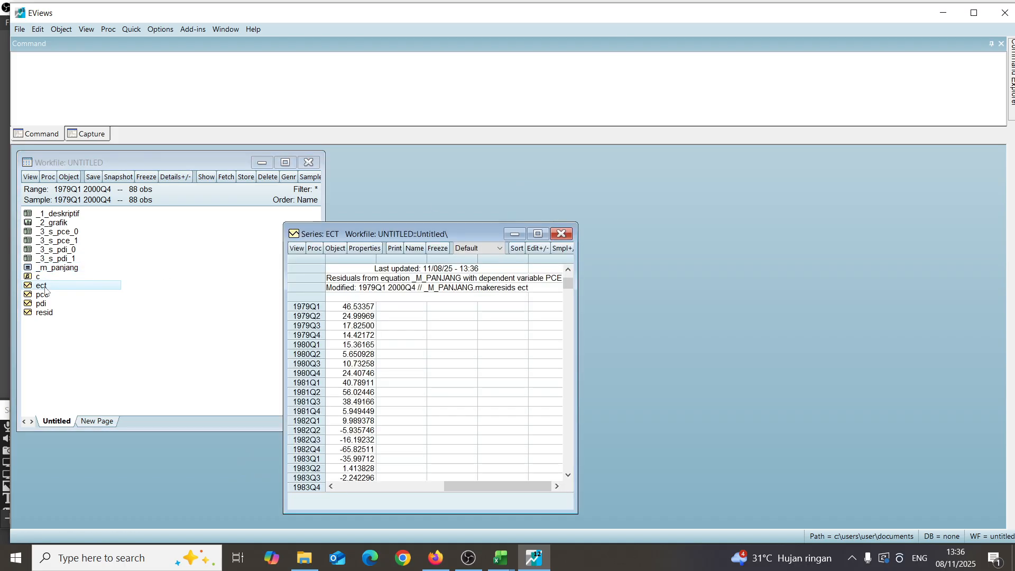
click(297, 249)
mouse_move(343, 358)
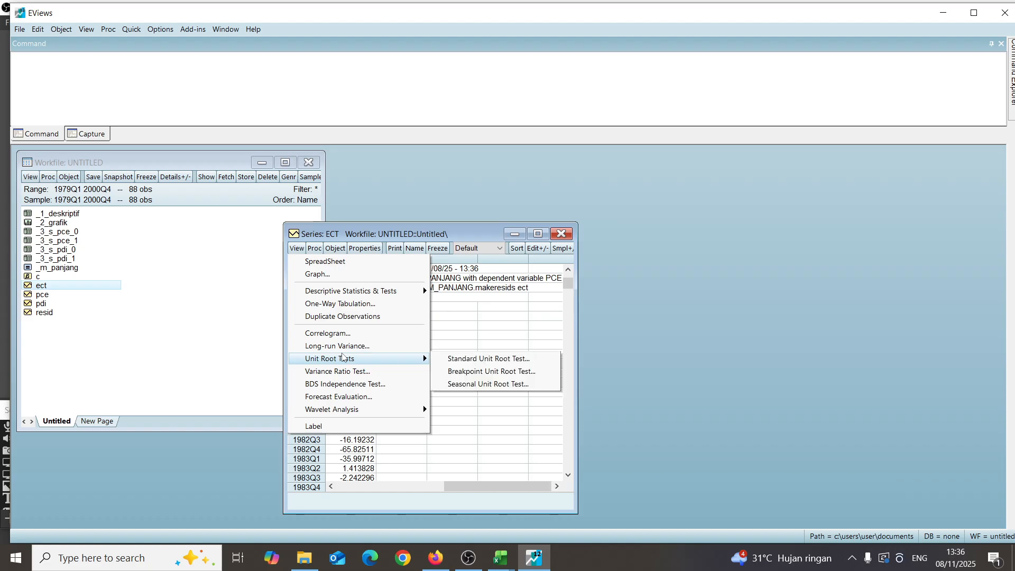
click(445, 371)
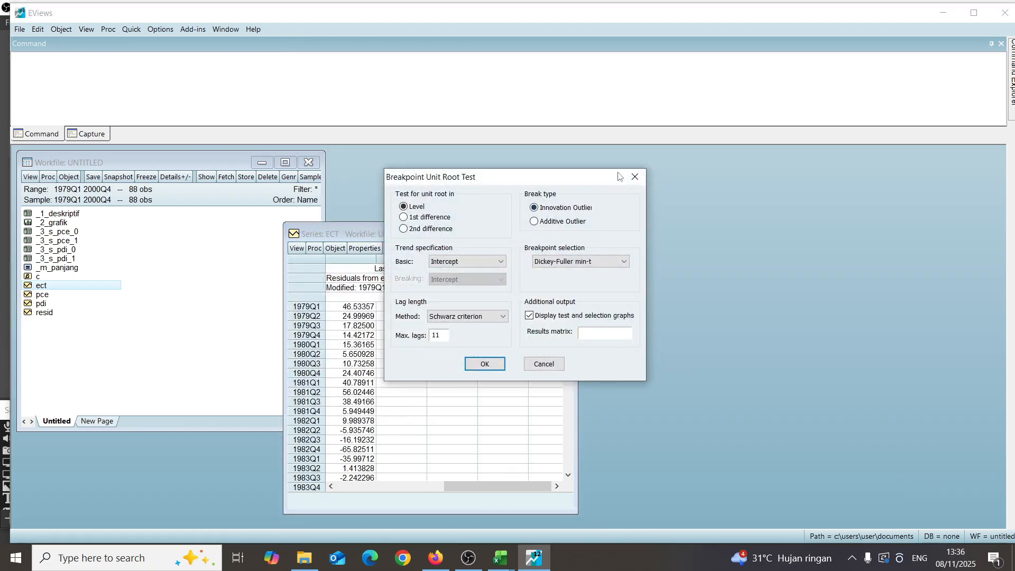
click(635, 177)
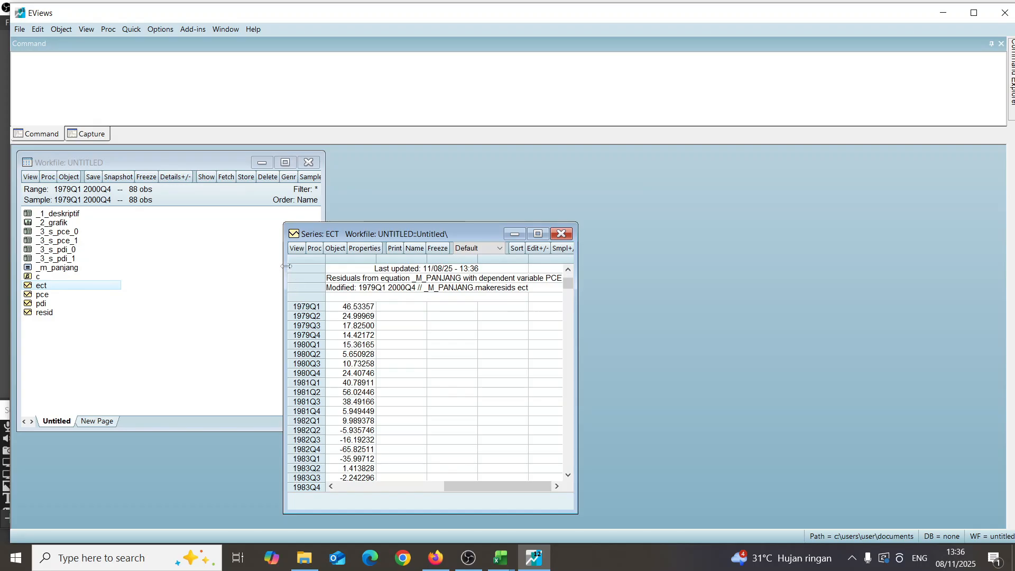
Step: Run the standard Augmented Dickey-Fuller unit root test on the ECT series at level with intercept
click(300, 250)
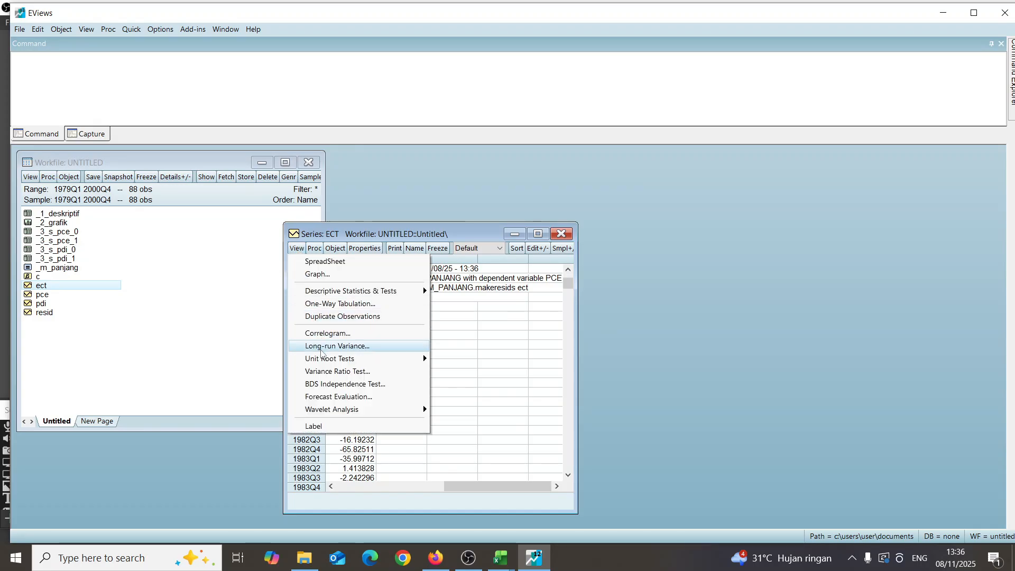
mouse_move(325, 361)
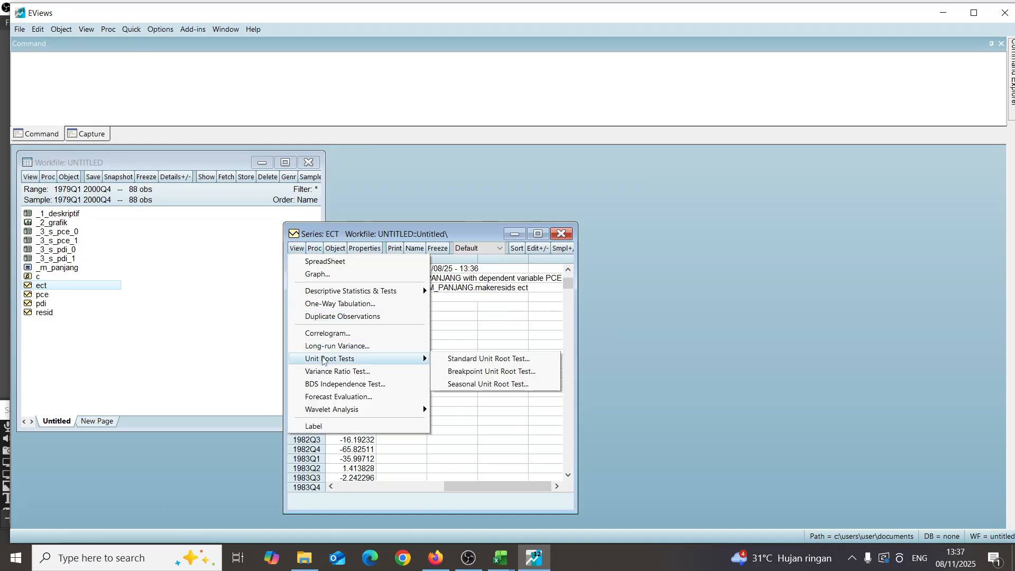
click(444, 360)
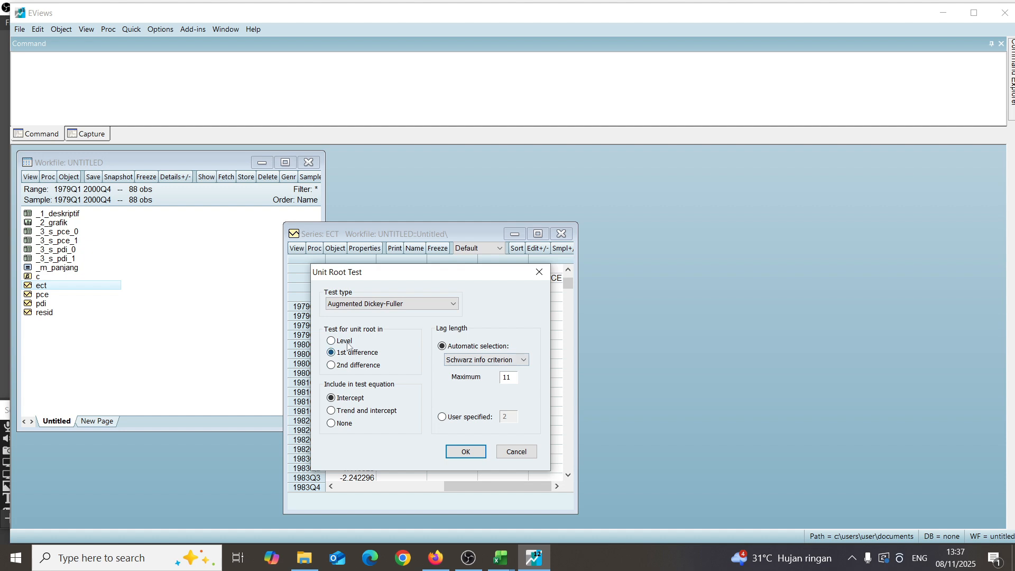
click(331, 341)
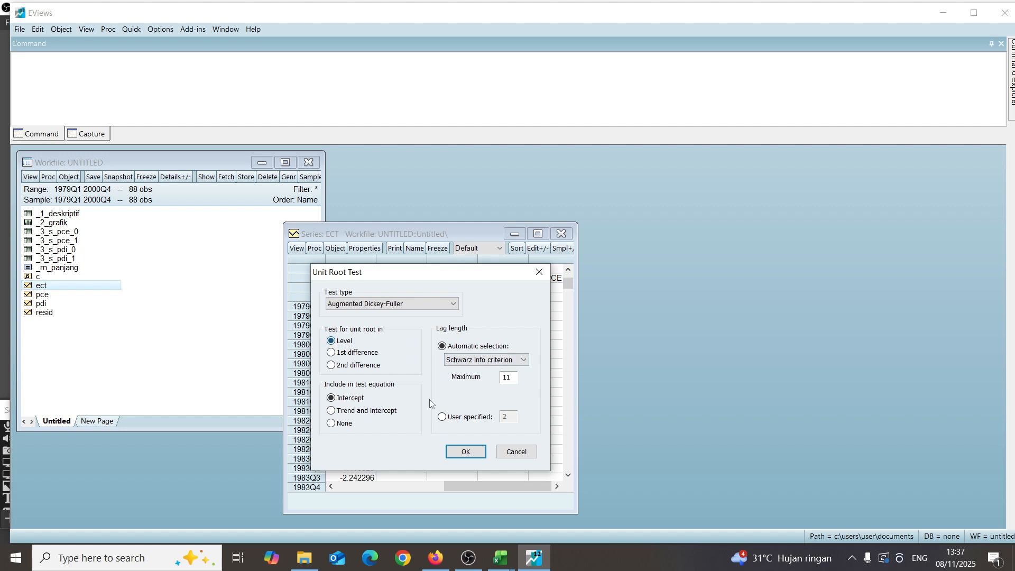
click(464, 449)
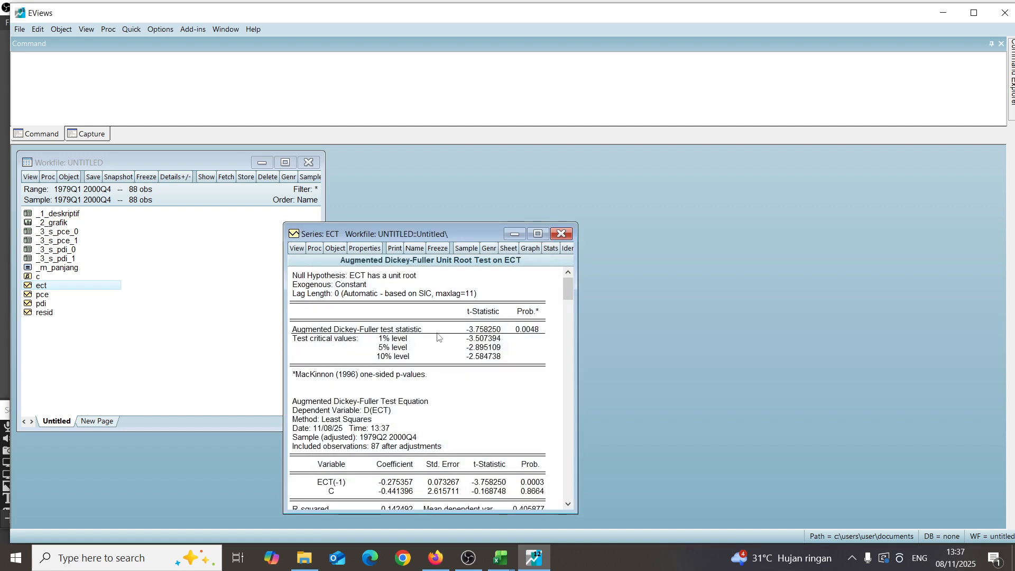
Step: Freeze the ECT unit root test output as a table named _4_kointegrasi, and close the table and the ECT series
click(442, 248)
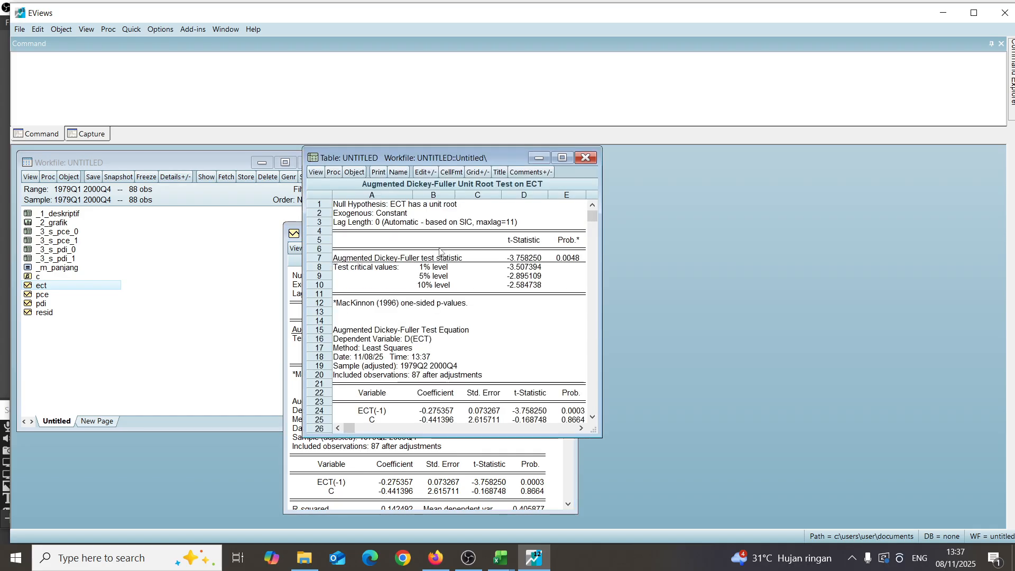
click(399, 172)
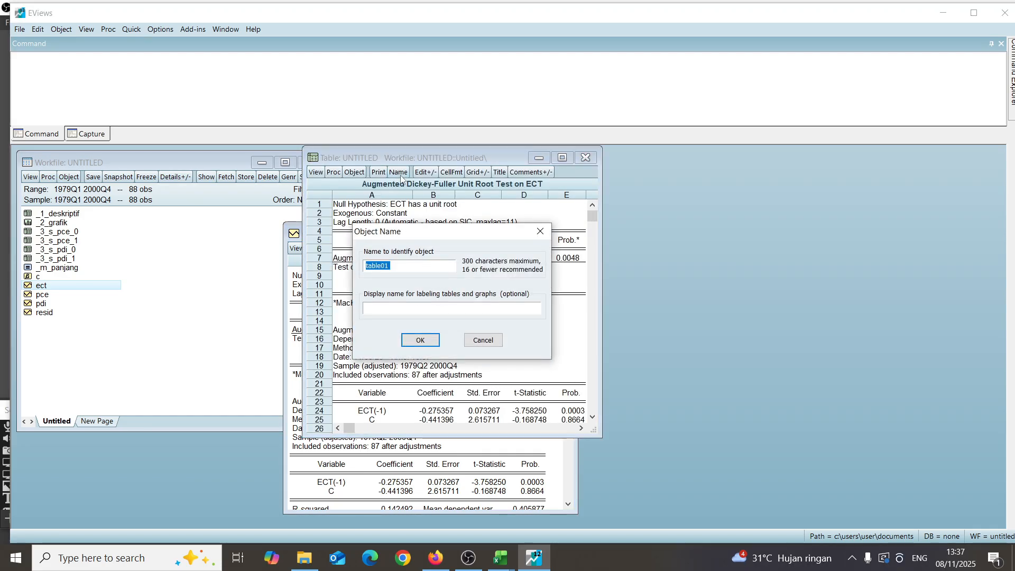
text(_4)
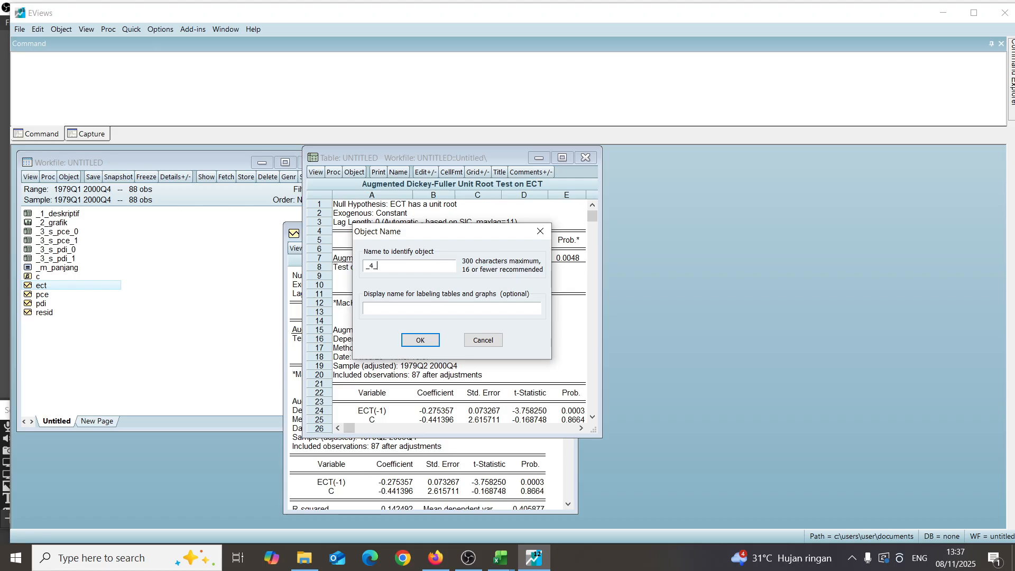
text(_kointegrasi)
key(Return)
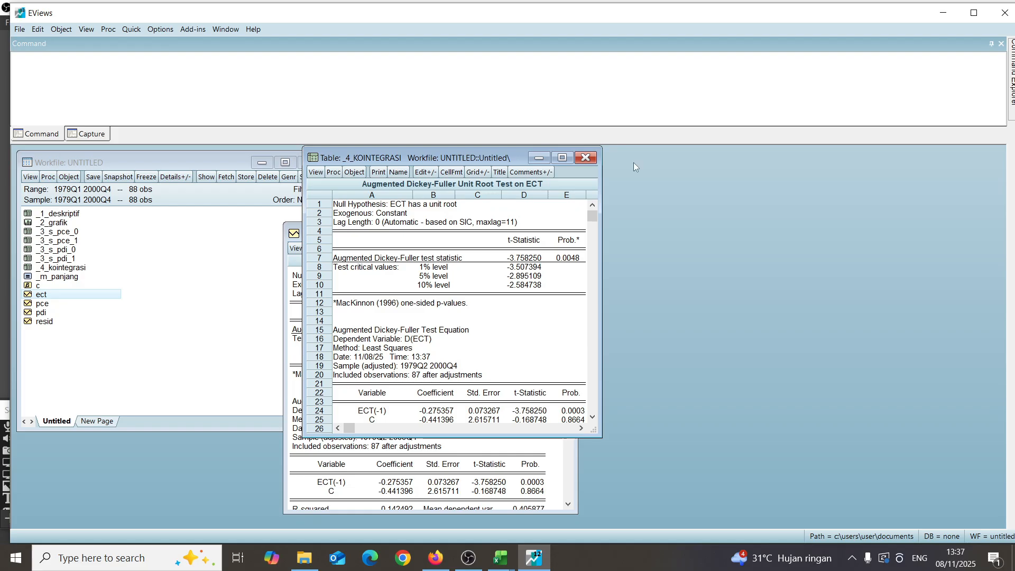
click(584, 158)
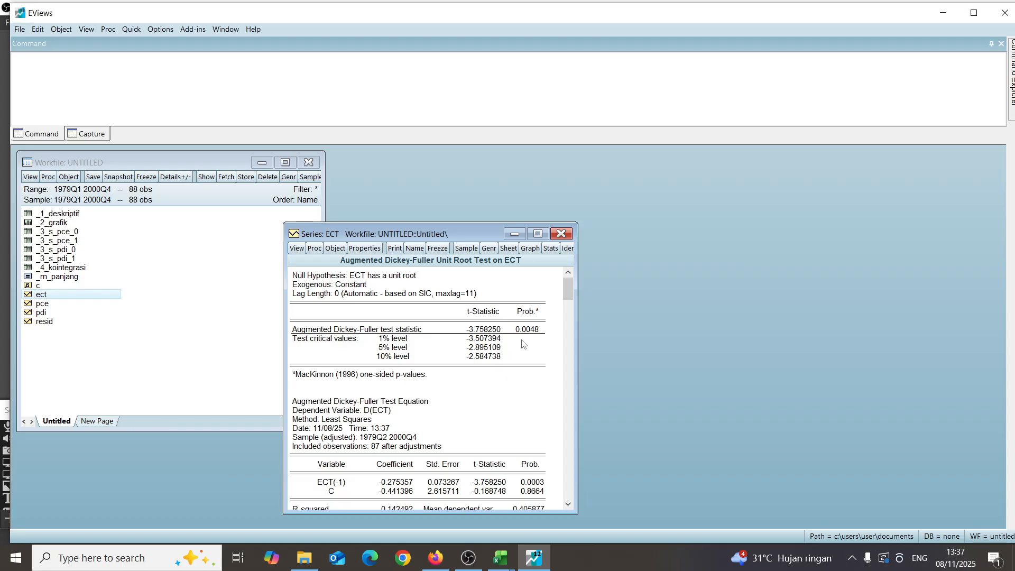
click(561, 234)
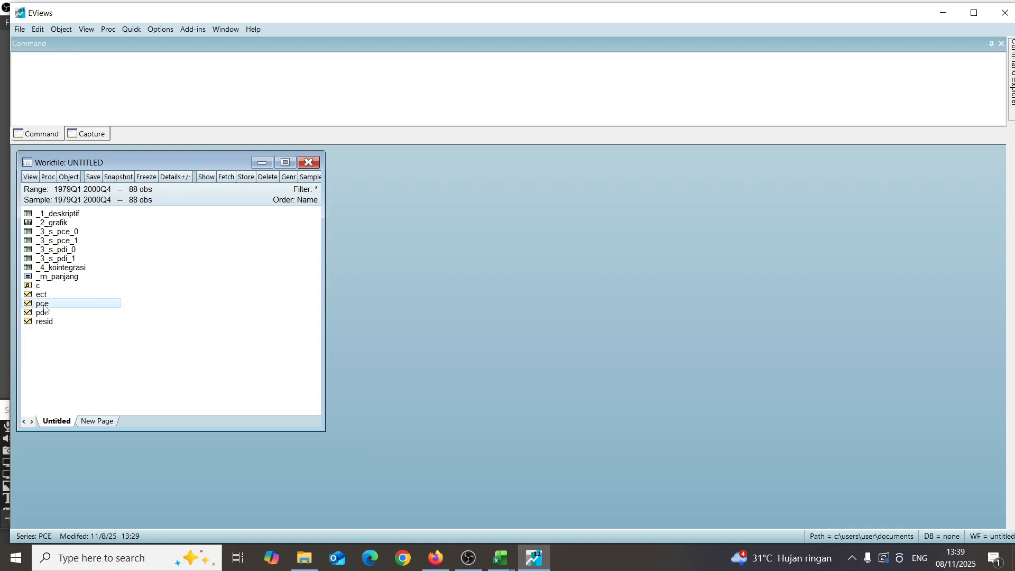
Step: Open the pce, pdi and ect series together as a new equation with pce as the dependent variable
ctrl+click(46, 313)
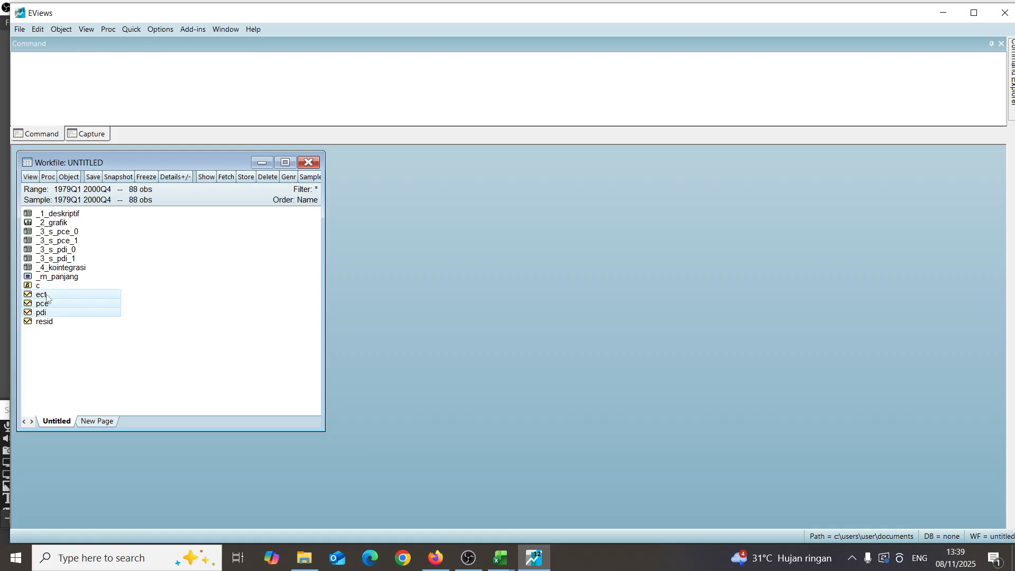
right_click(46, 297)
mouse_move(95, 305)
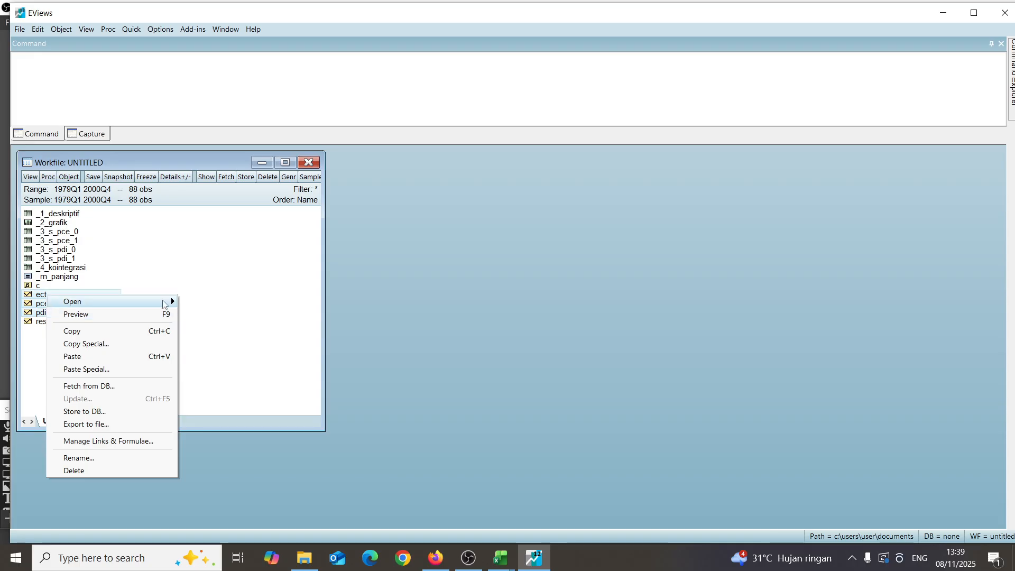
click(202, 314)
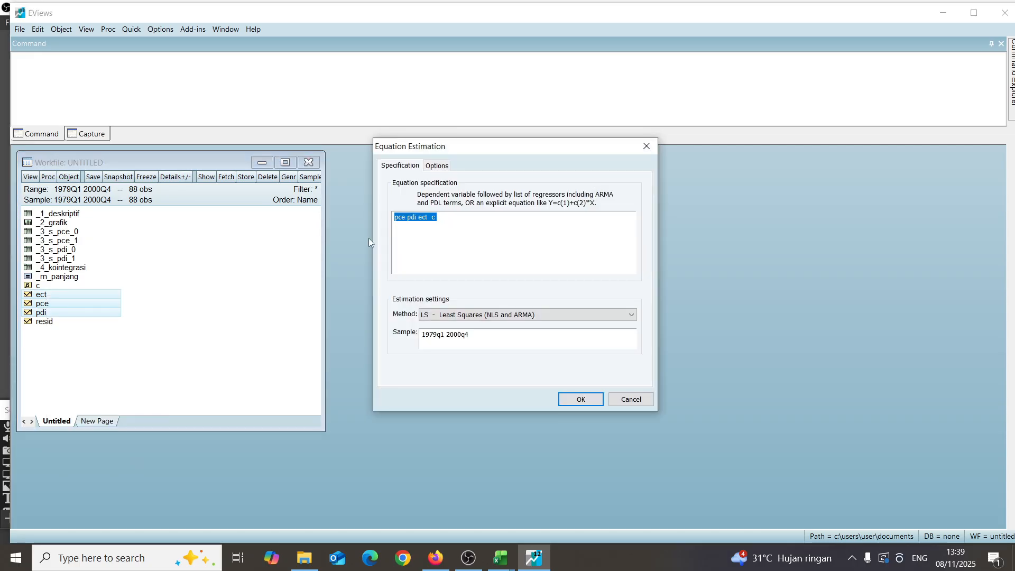
Step: Set the equation specification to D(pce) D(pdi) ect(-1) c and estimate it by least squares over 1979q1 2000q4
click(396, 218)
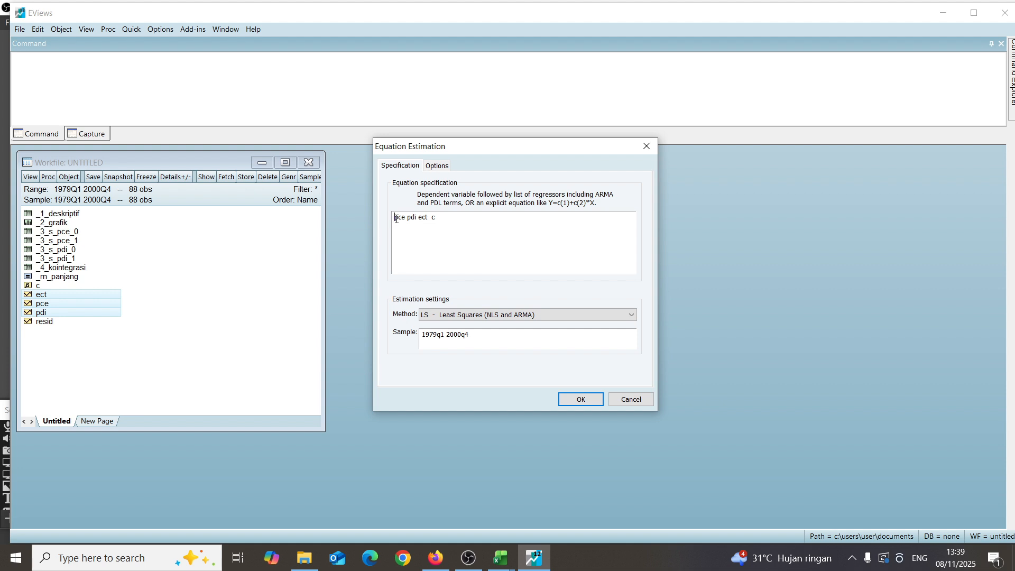
text(D)
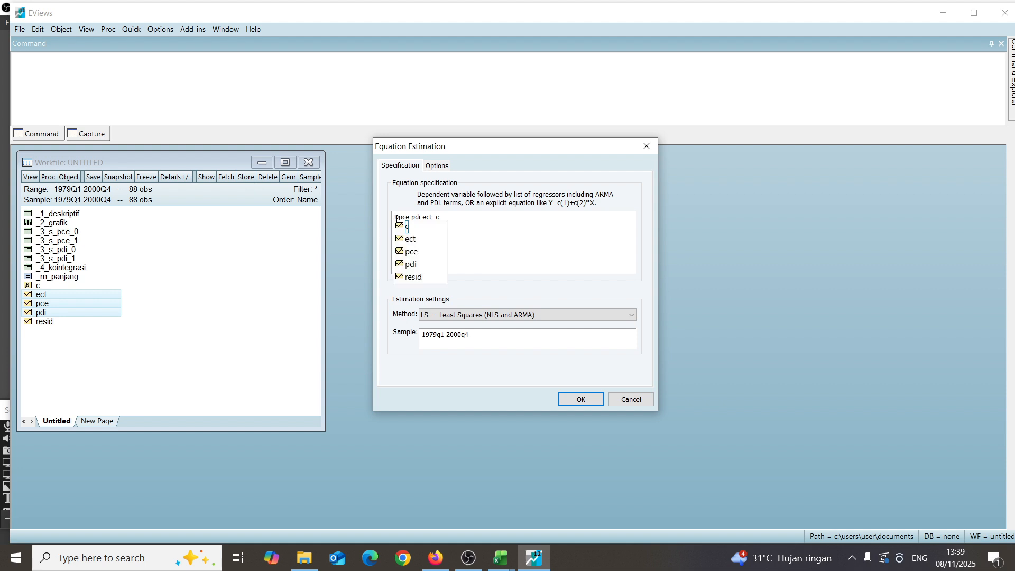
text(()
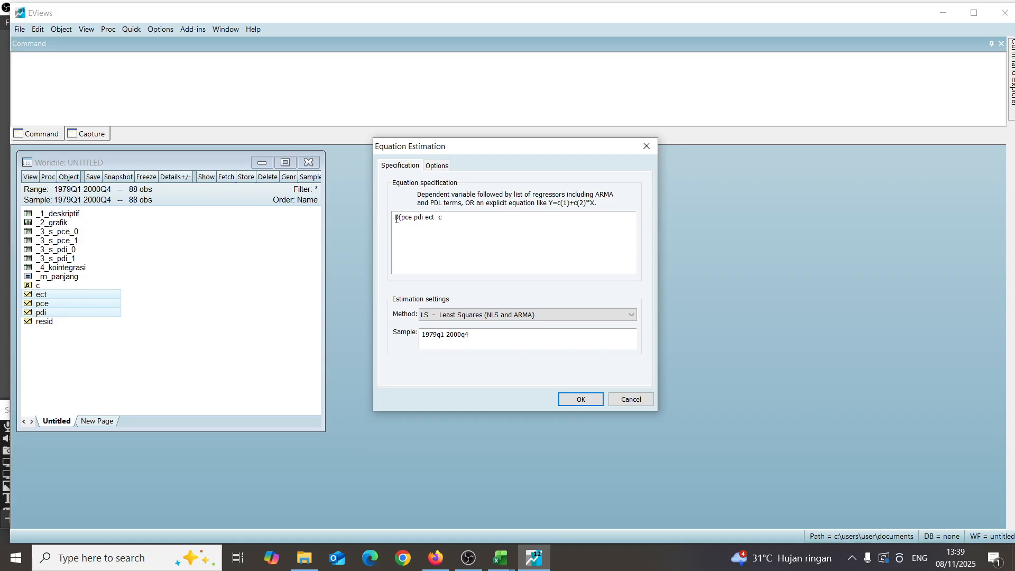
key(Right)
key(Right)
key(Right)
text() D)
key(Right)
key(BackSpace)
text((pce))
key(Right)
key(Right)
key(Right)
text((-1)
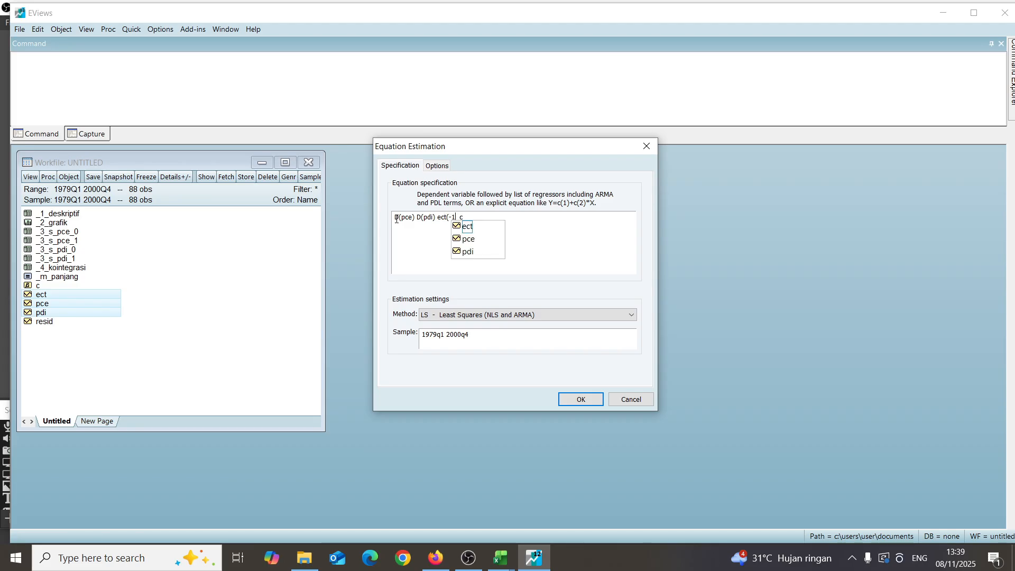
text())
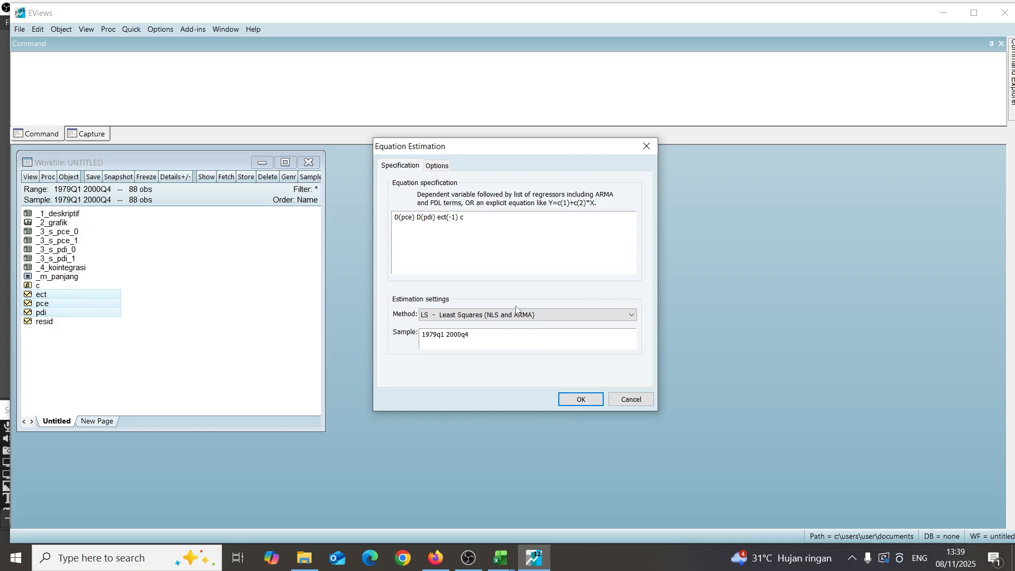
key(Caps_Lock)
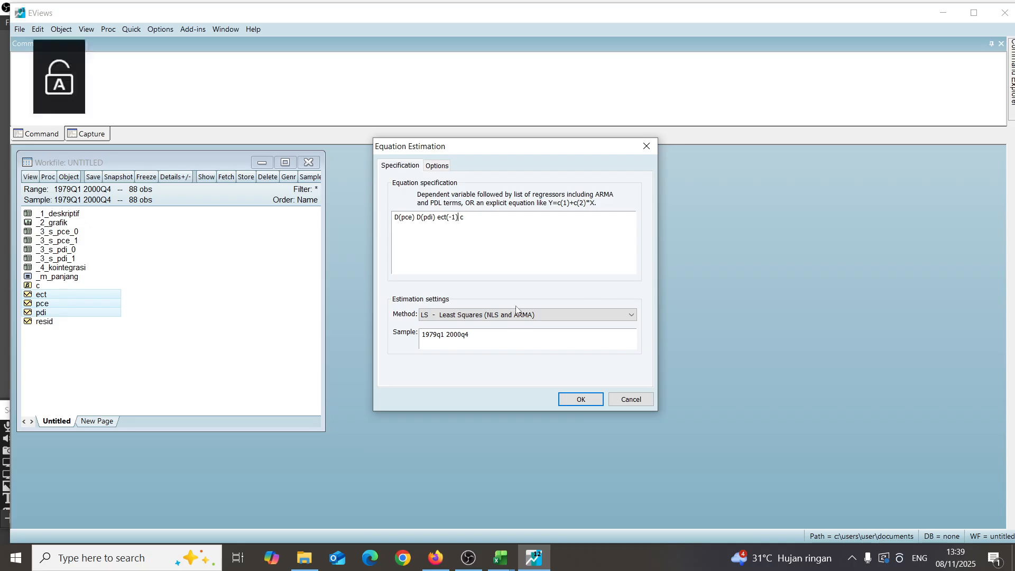
click(584, 399)
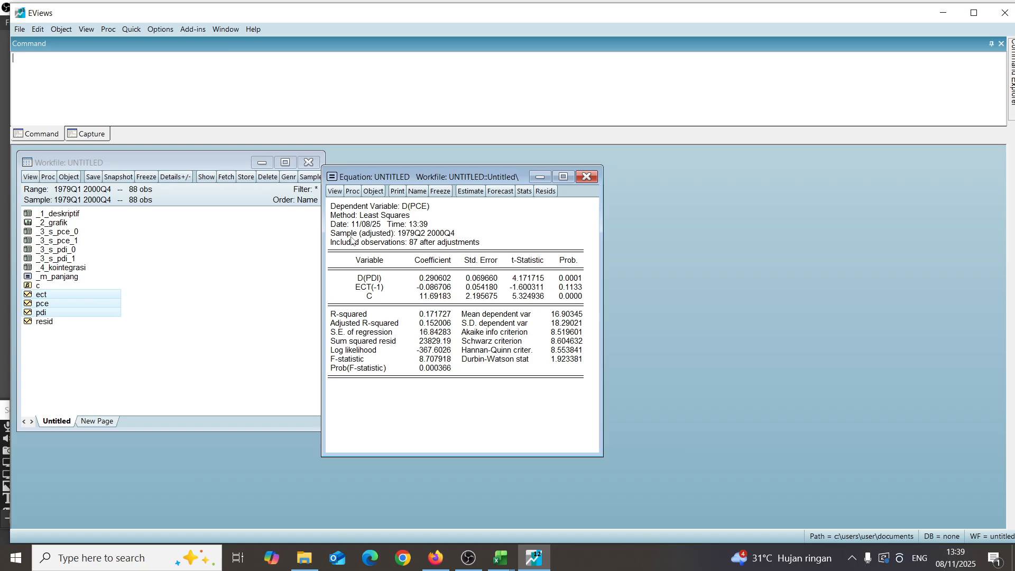
click(333, 191)
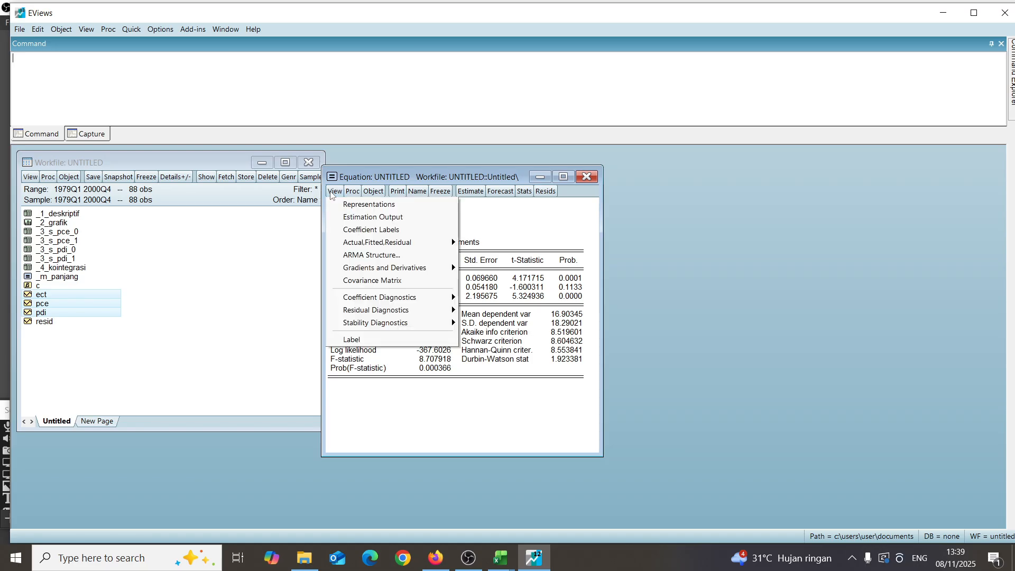
mouse_move(377, 316)
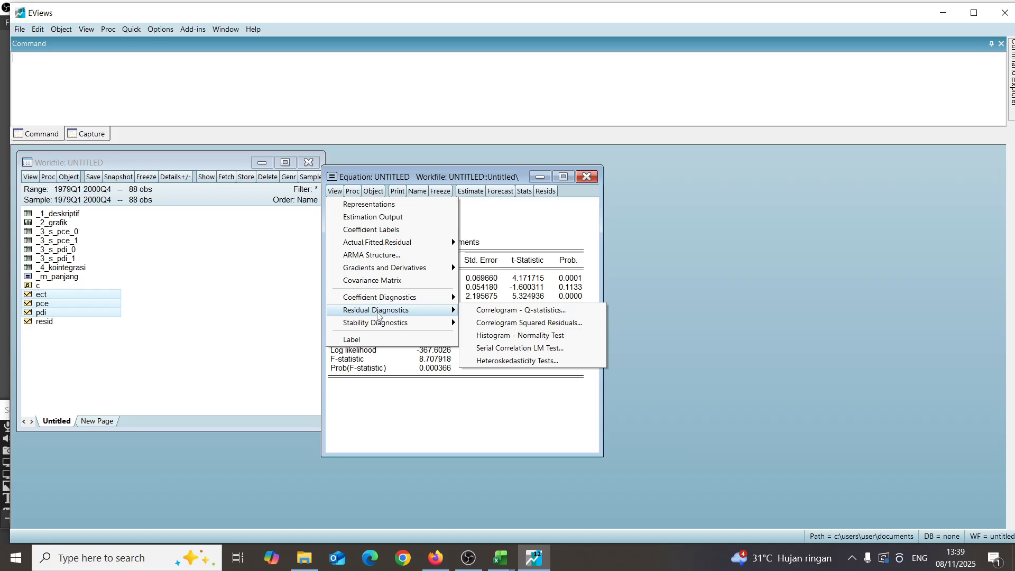
click(512, 237)
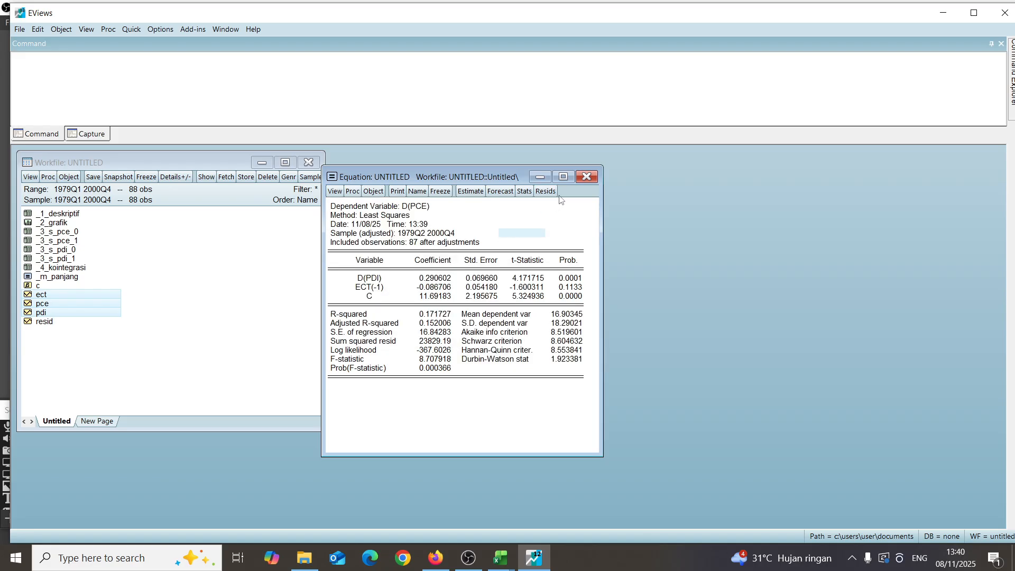
Step: Name the estimated short-run D(PCE) equation _m_pendek
click(417, 192)
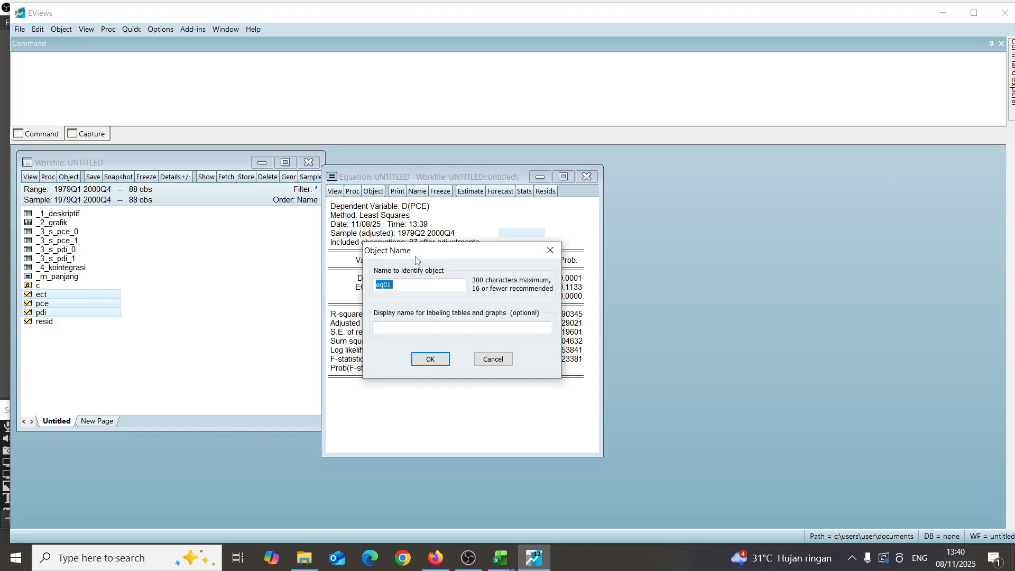
key(BackSpace)
text(_m_pendek)
key(Return)
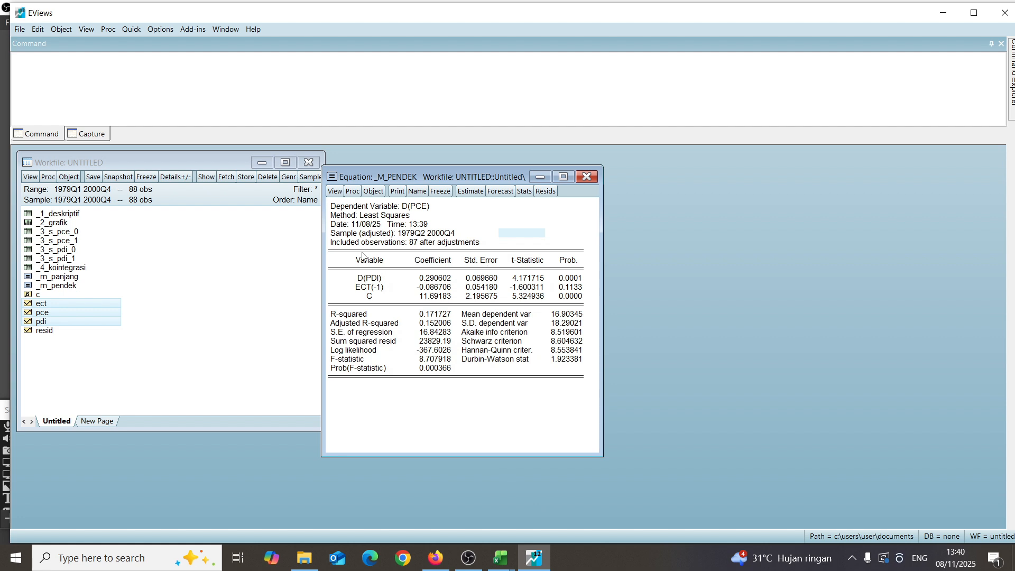
Step: Run the histogram normality test on the residuals of the _m_pendek equation
click(335, 191)
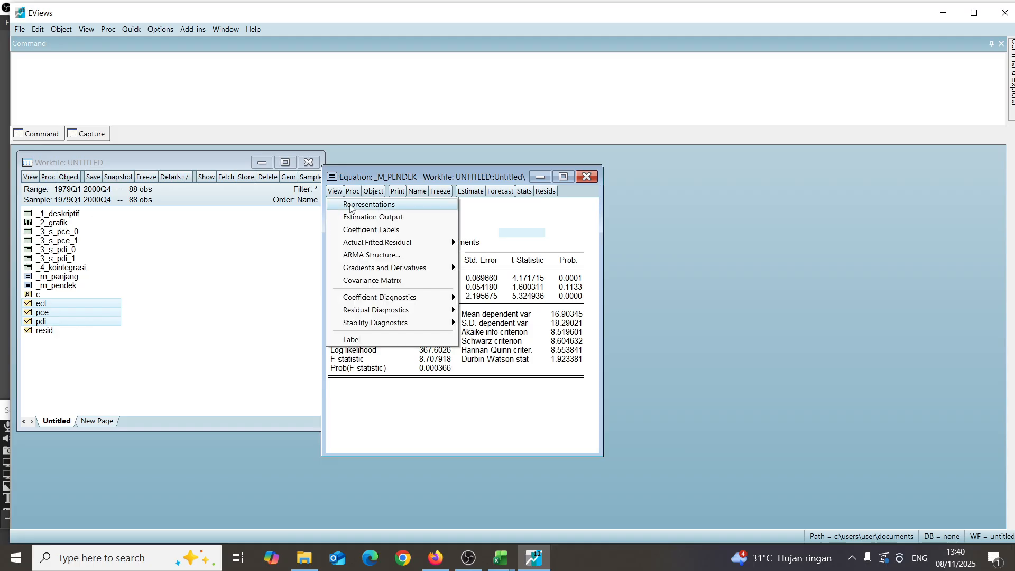
mouse_move(387, 312)
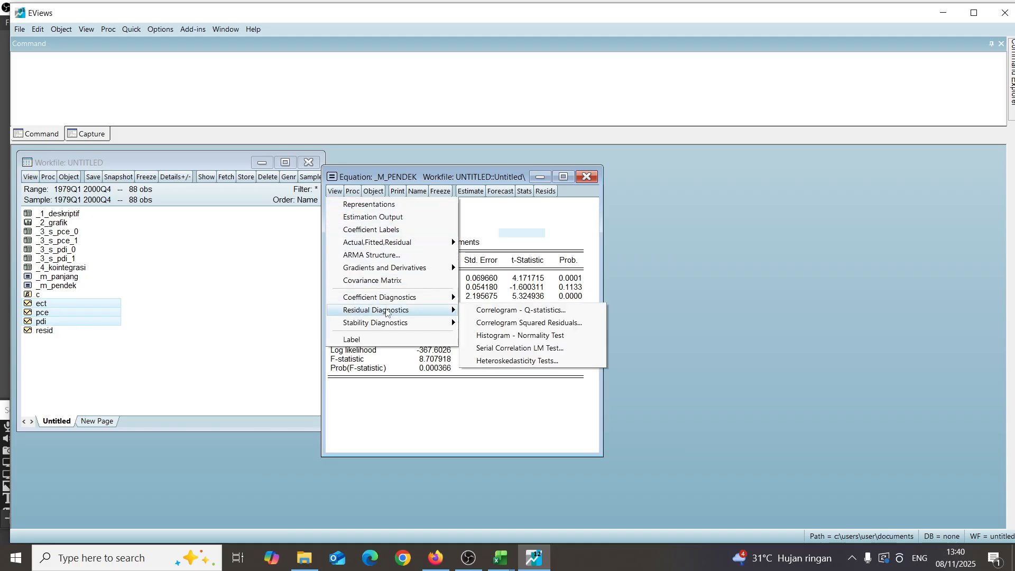
click(498, 336)
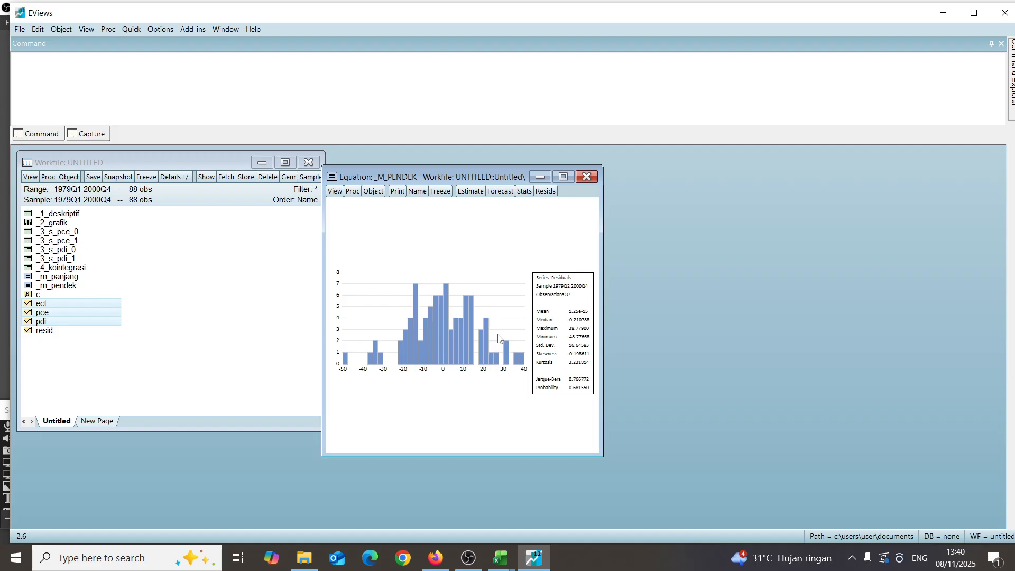
Step: Freeze the residual histogram as a graph named _5_normalitas and close the graph
click(442, 192)
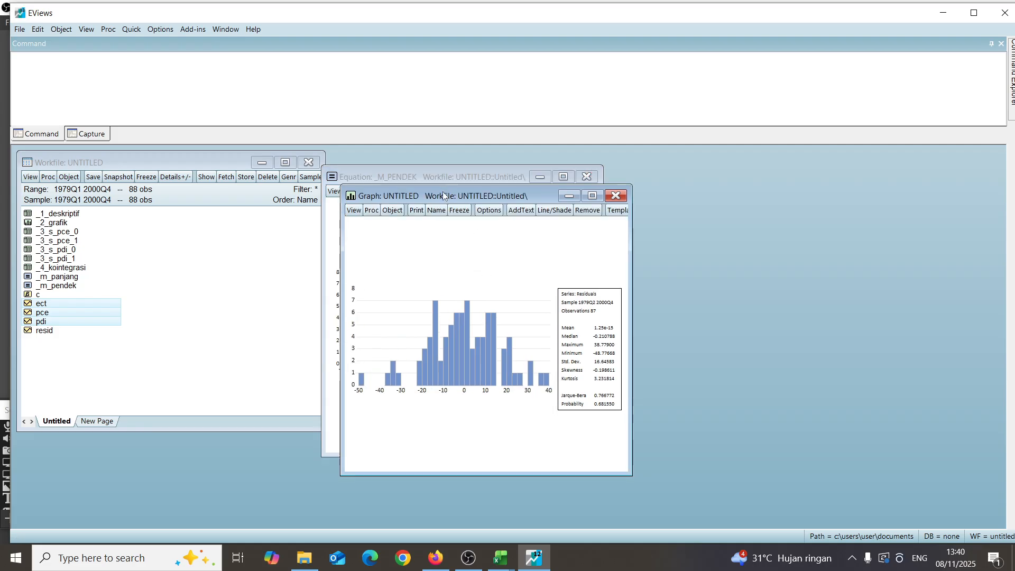
click(437, 210)
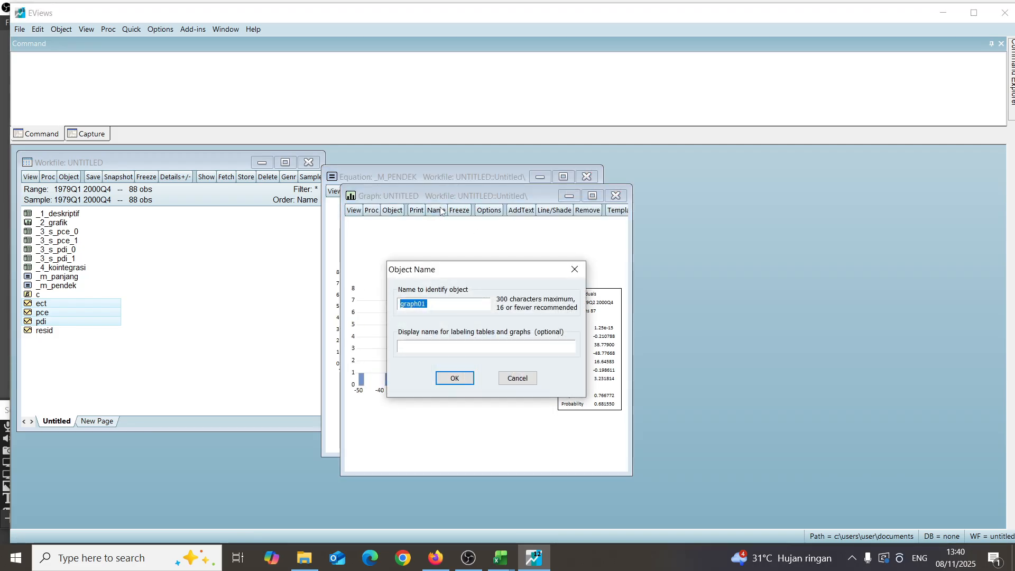
text(_5_)
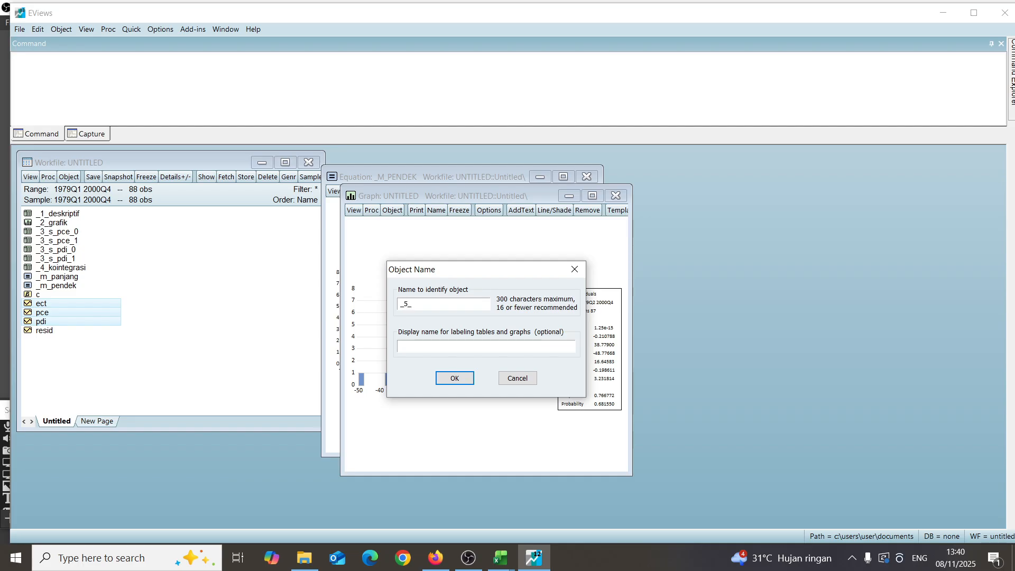
text(normalitas)
key(Return)
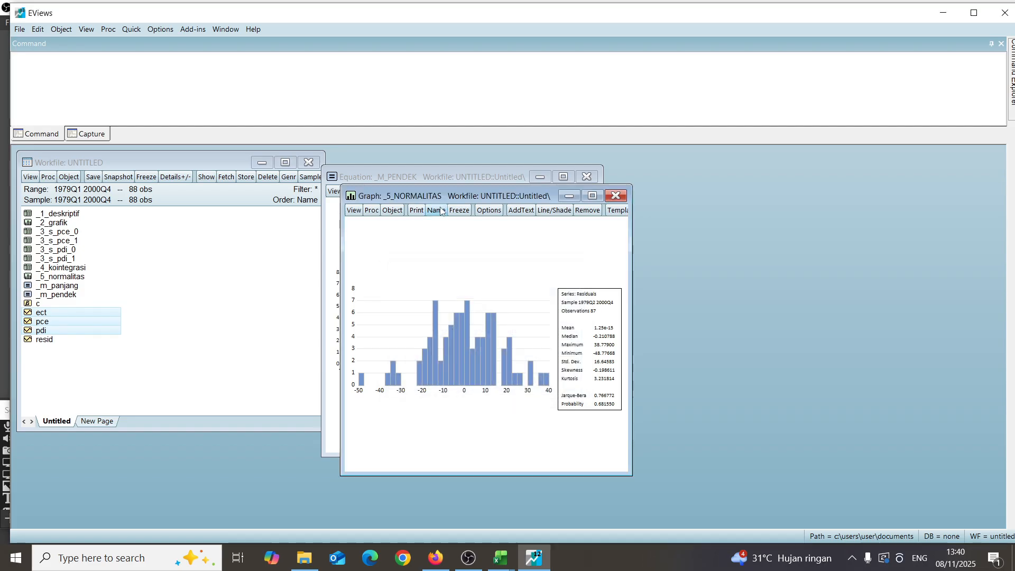
click(617, 196)
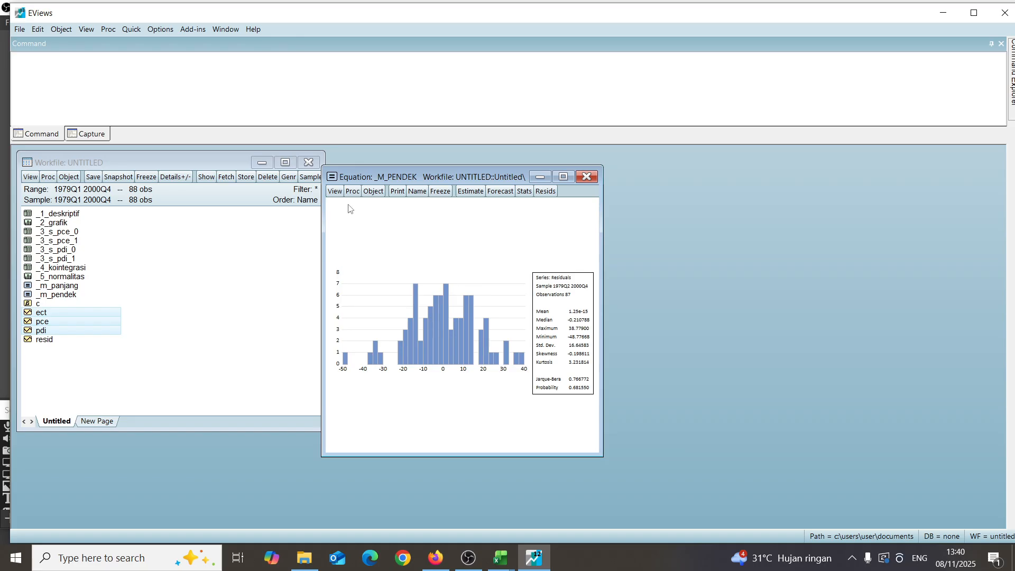
Step: Run the Breusch-Godfrey serial correlation LM test on the _m_pendek equation with 2 lags
click(334, 191)
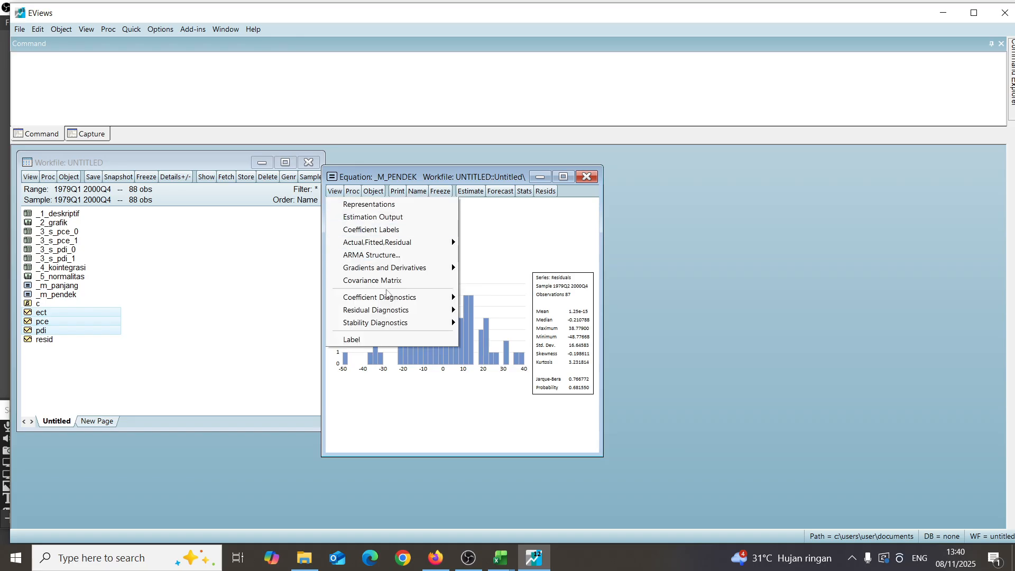
mouse_move(389, 307)
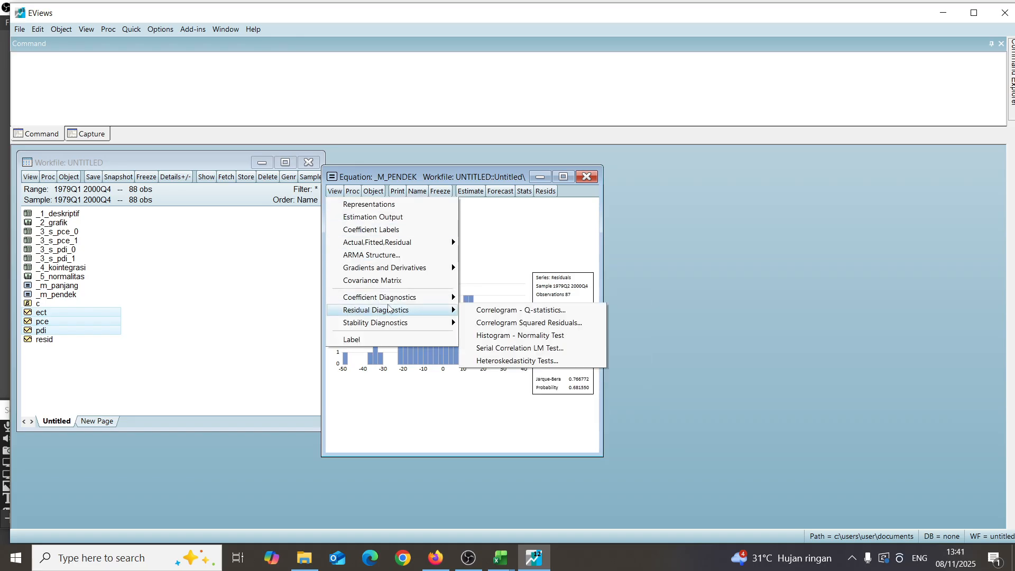
click(486, 348)
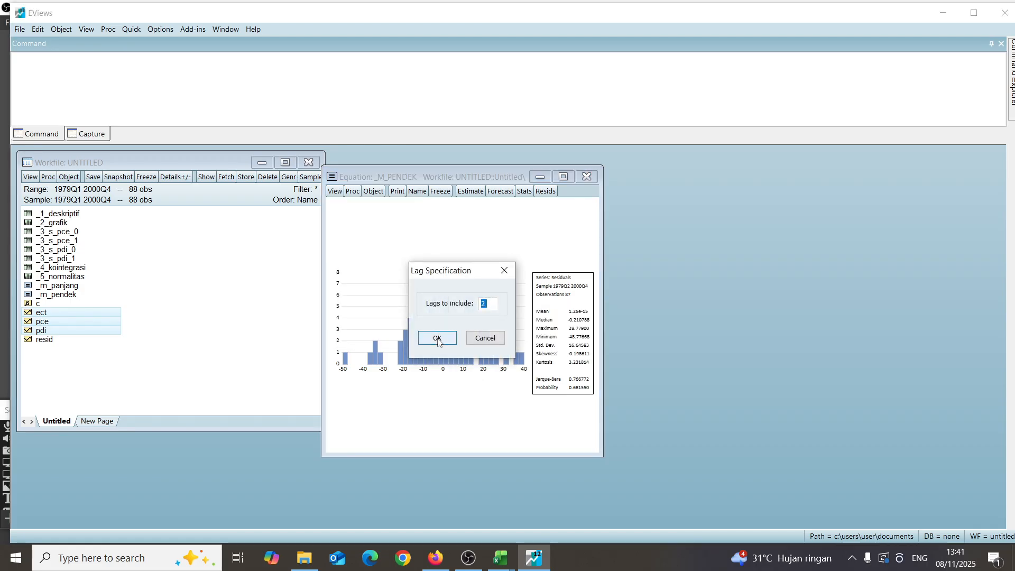
click(438, 339)
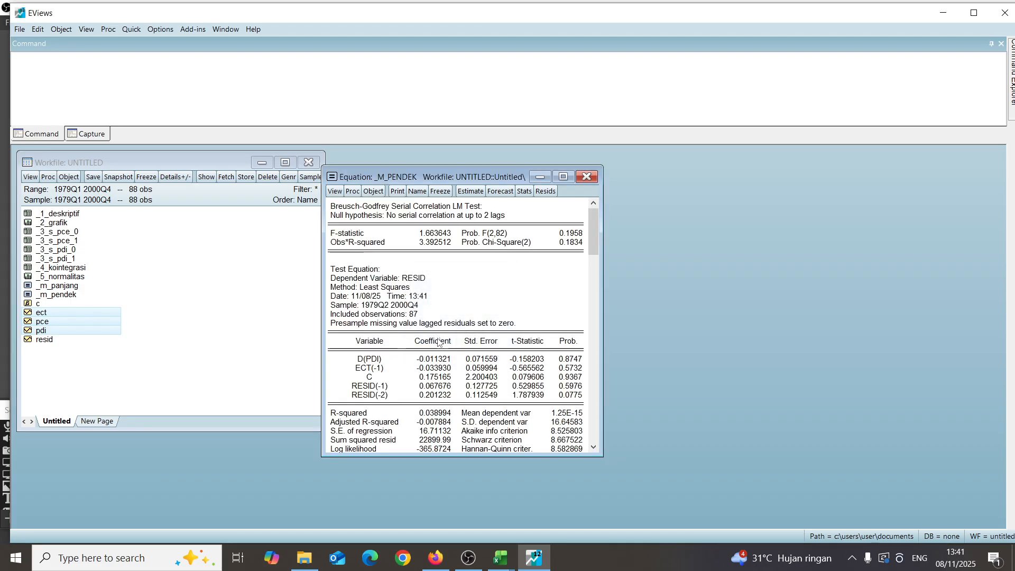
Step: Freeze the serial correlation LM test output as a table named _5_autokorelasi and close the table
click(440, 190)
click(448, 233)
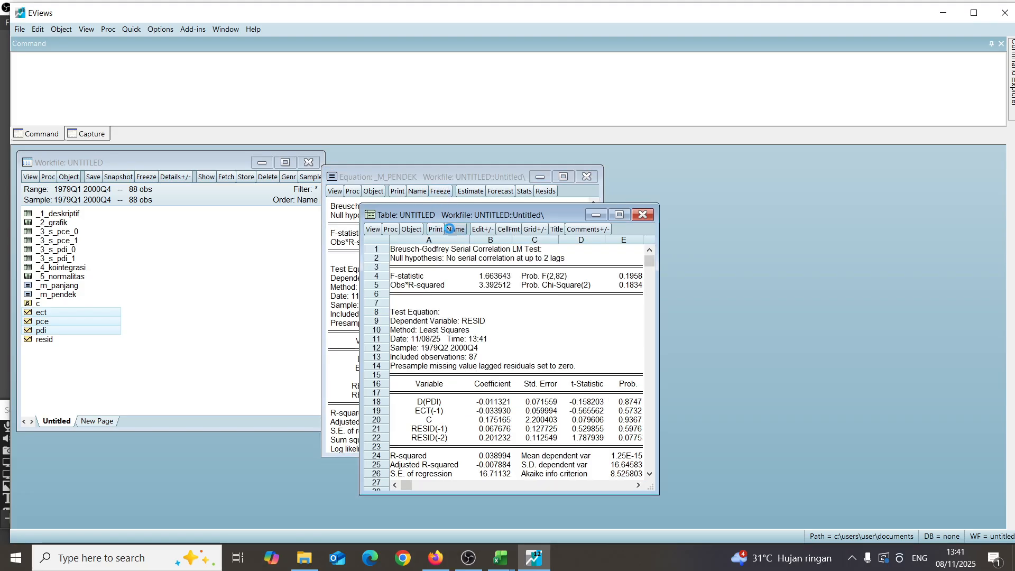
key(BackSpace)
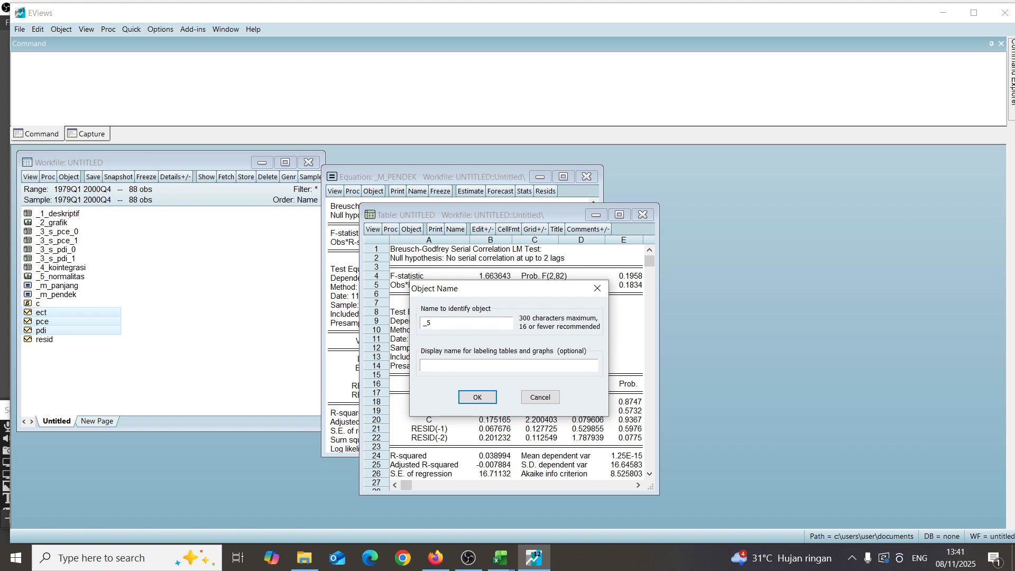
text(_autokorelasi)
key(Return)
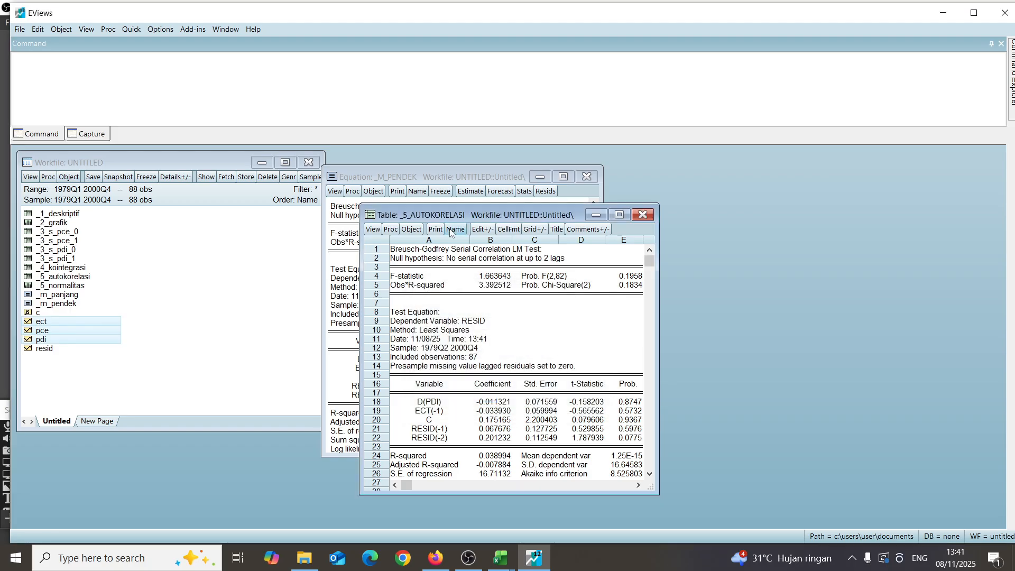
click(641, 214)
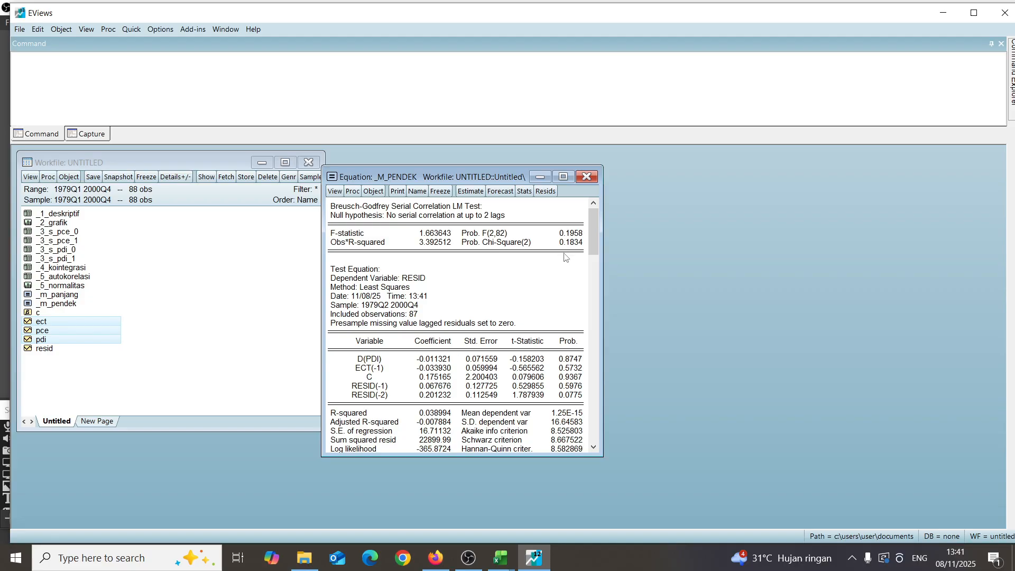
Step: Run the Harvey heteroskedasticity test on the _m_pendek equation with the regressors d(pdi) ect(-1) c
click(336, 192)
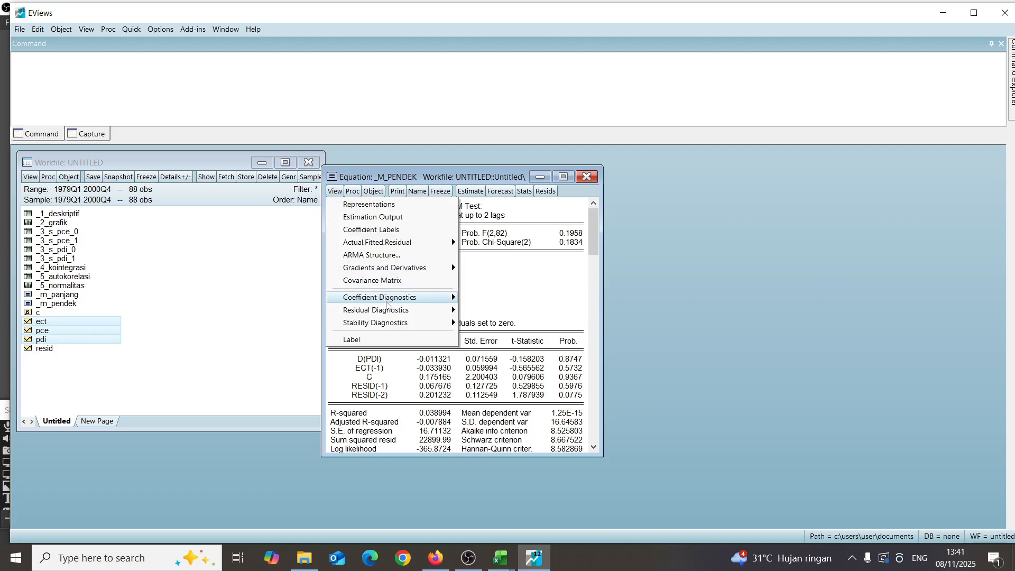
mouse_move(386, 309)
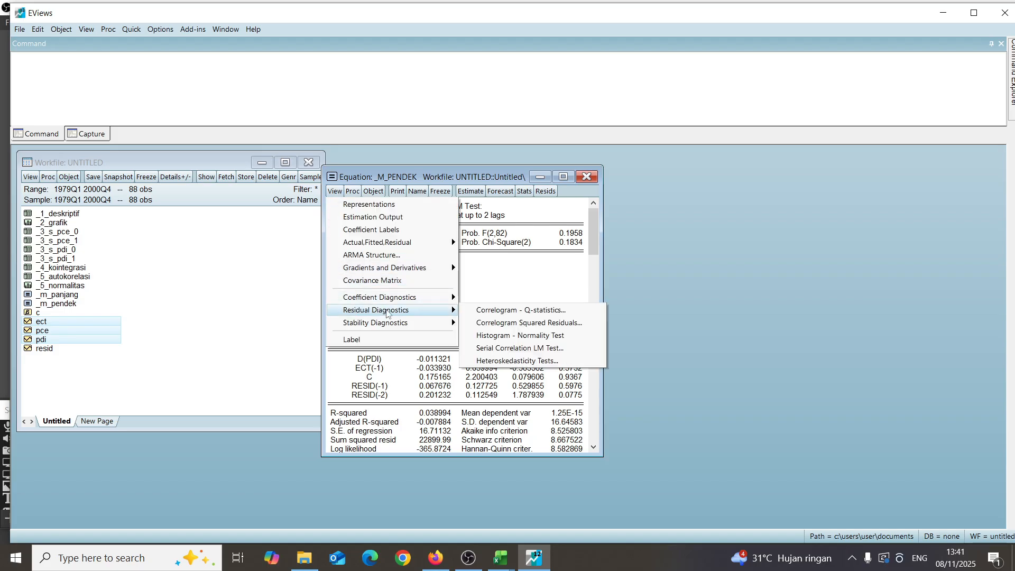
click(496, 364)
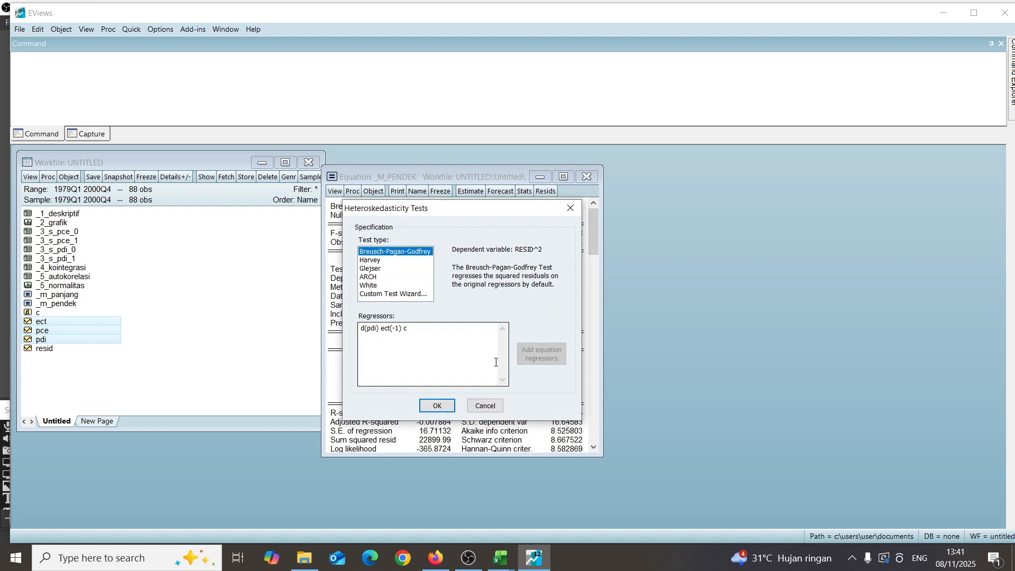
click(374, 260)
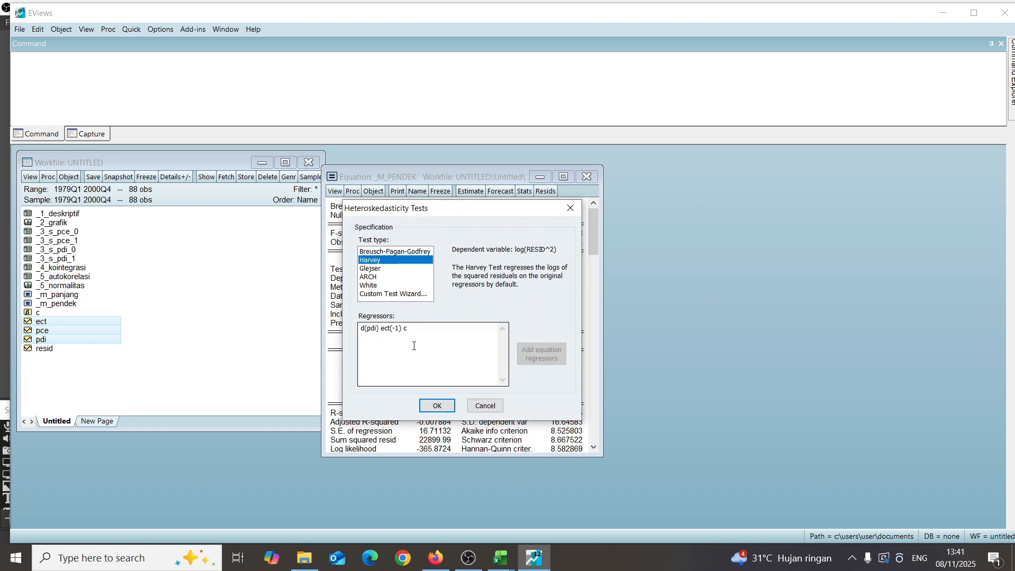
click(437, 405)
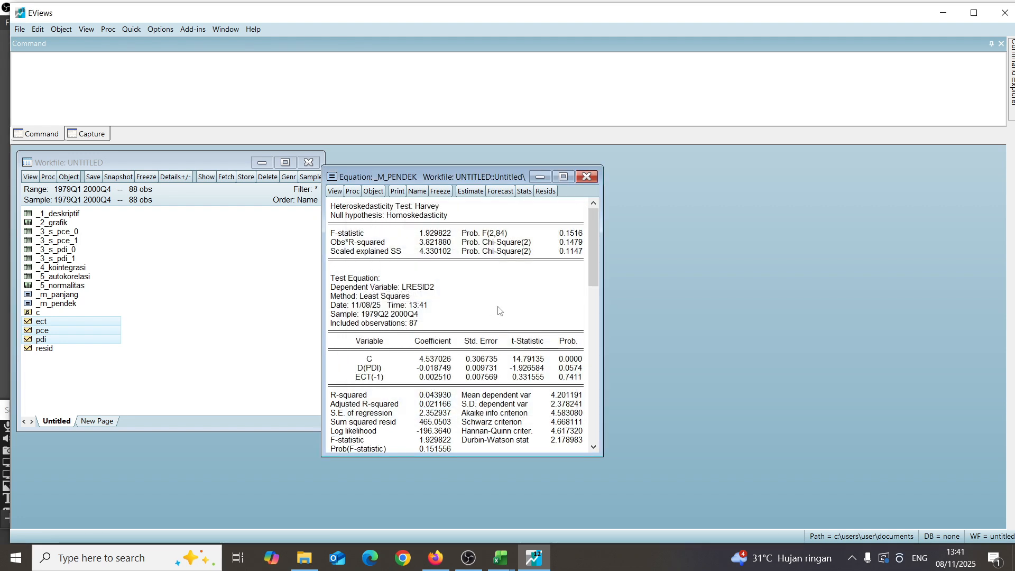
Step: Freeze the Harvey test output as a table named _5_heteroskedastisitas and close the table
click(439, 191)
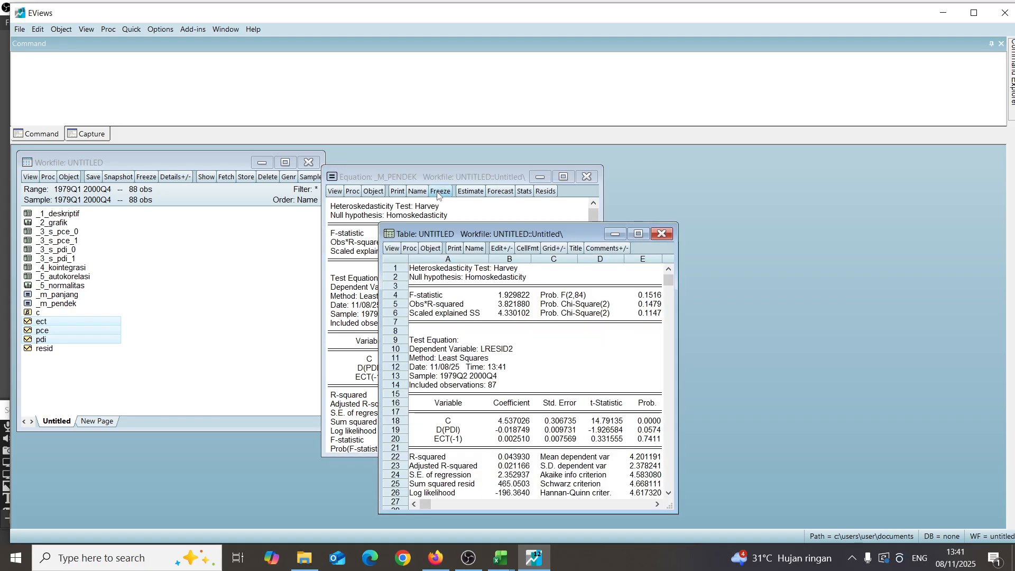
click(474, 249)
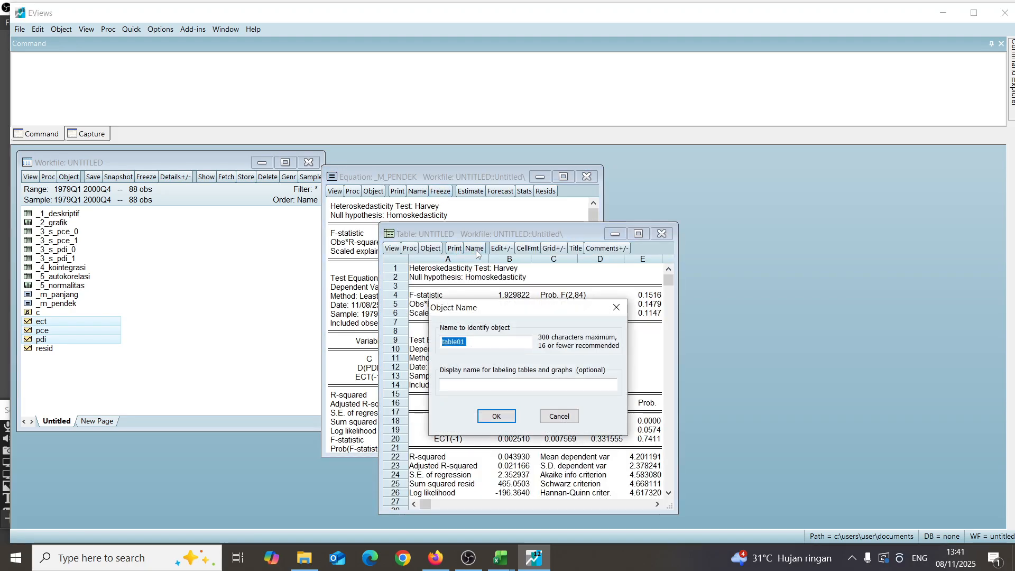
key(BackSpace)
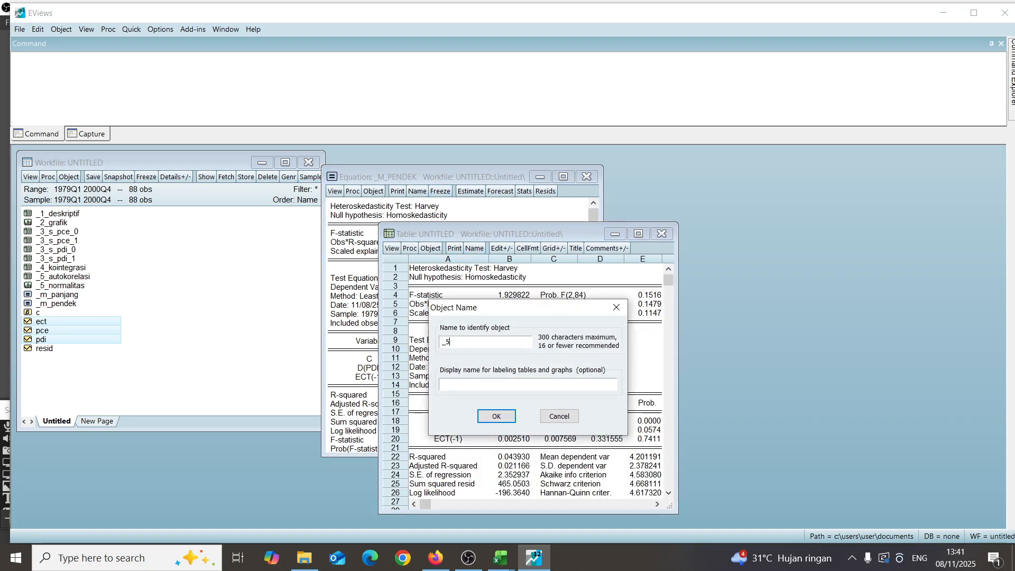
text(_5_heteroskedastisitas)
key(Return)
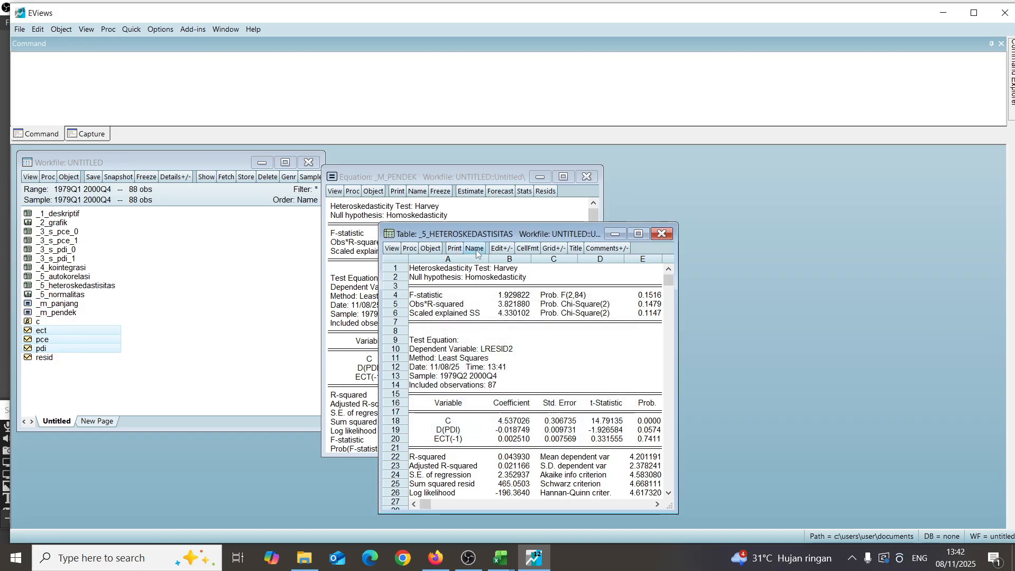
click(662, 233)
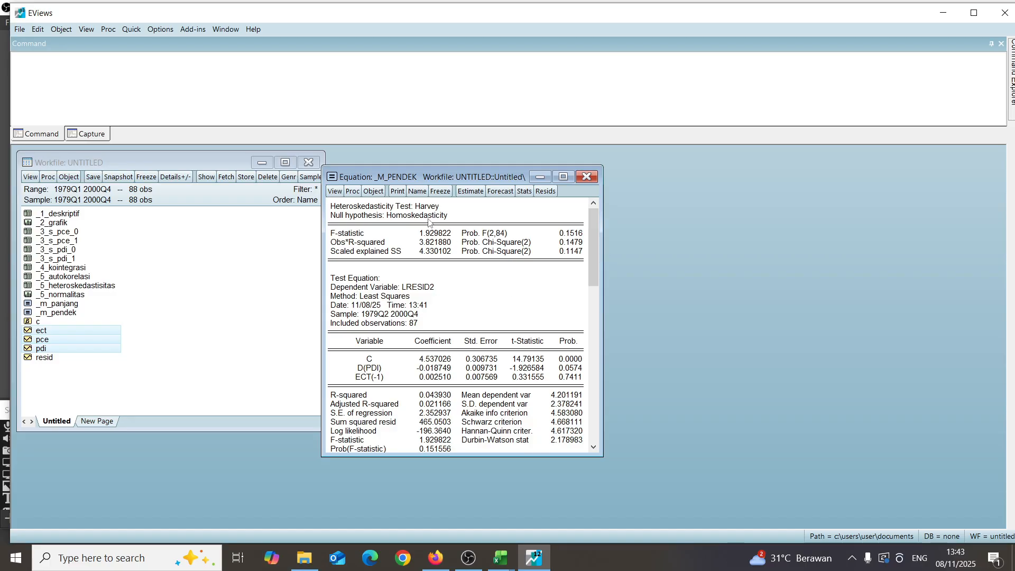
Step: Re-estimate _m_pendek with its existing specification, freeze the estimation output as a table named _6_model_pendek and close the table
click(472, 190)
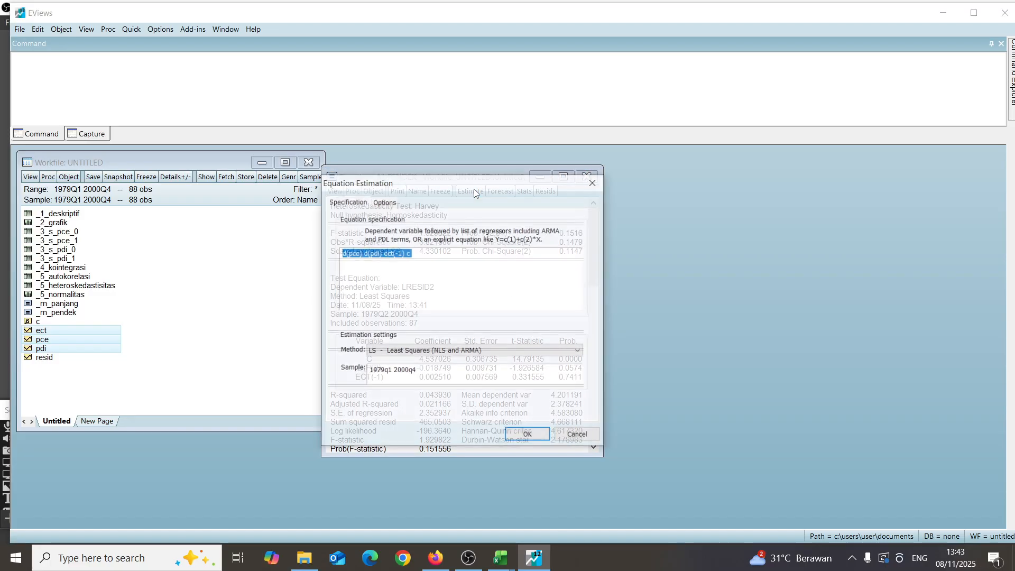
click(523, 435)
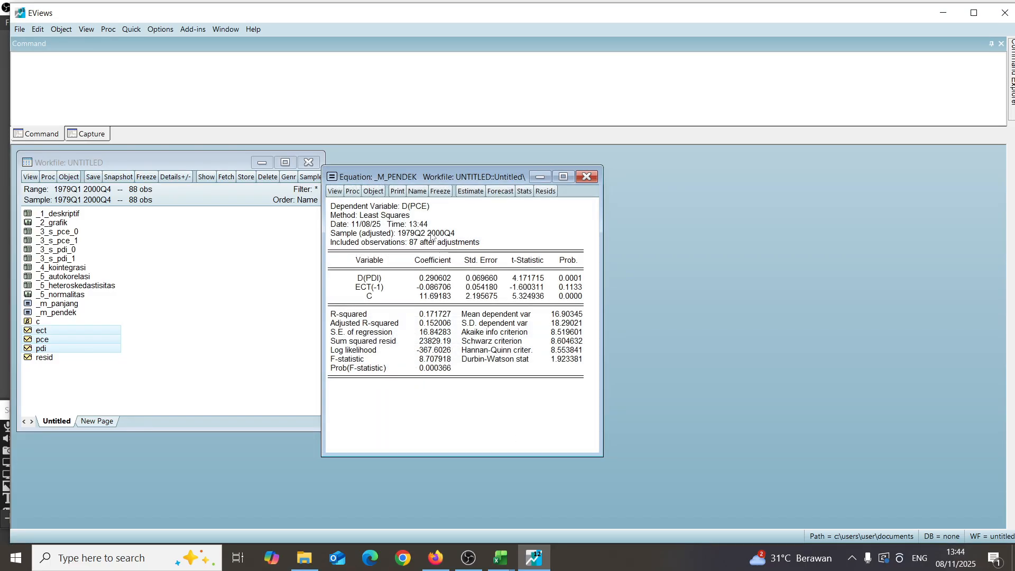
click(440, 191)
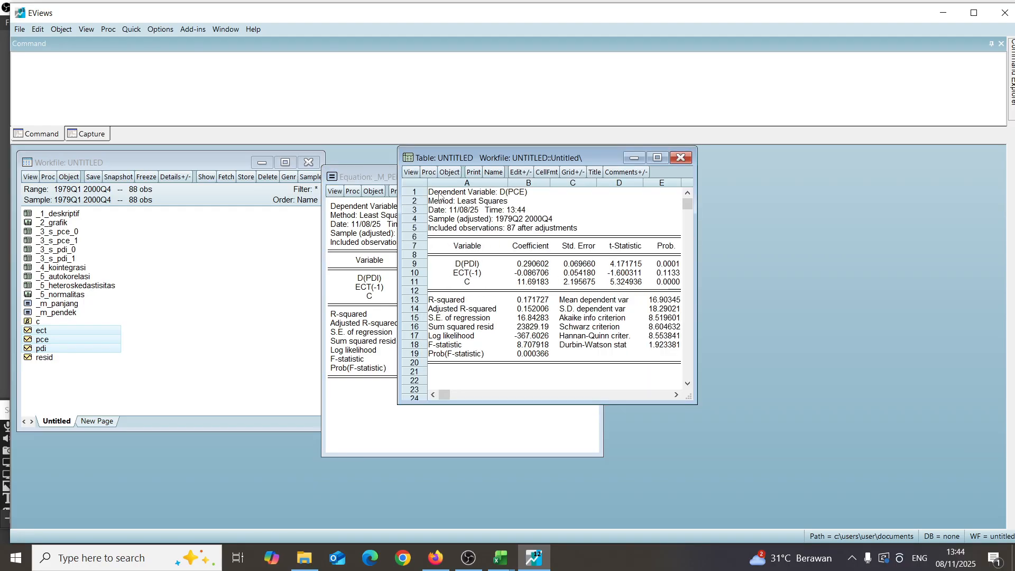
click(493, 172)
text(_)
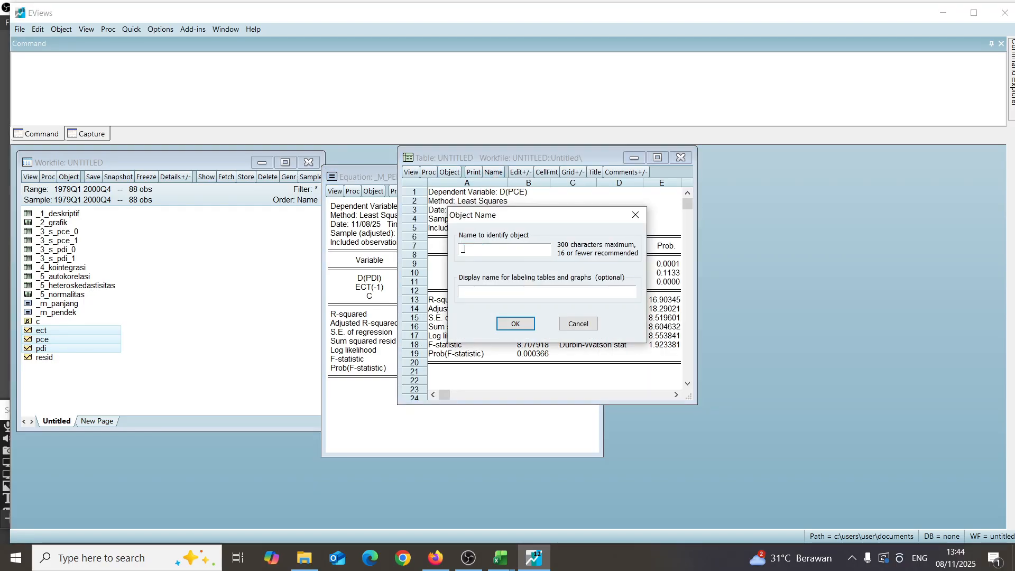
text(6_model_pendek)
key(Return)
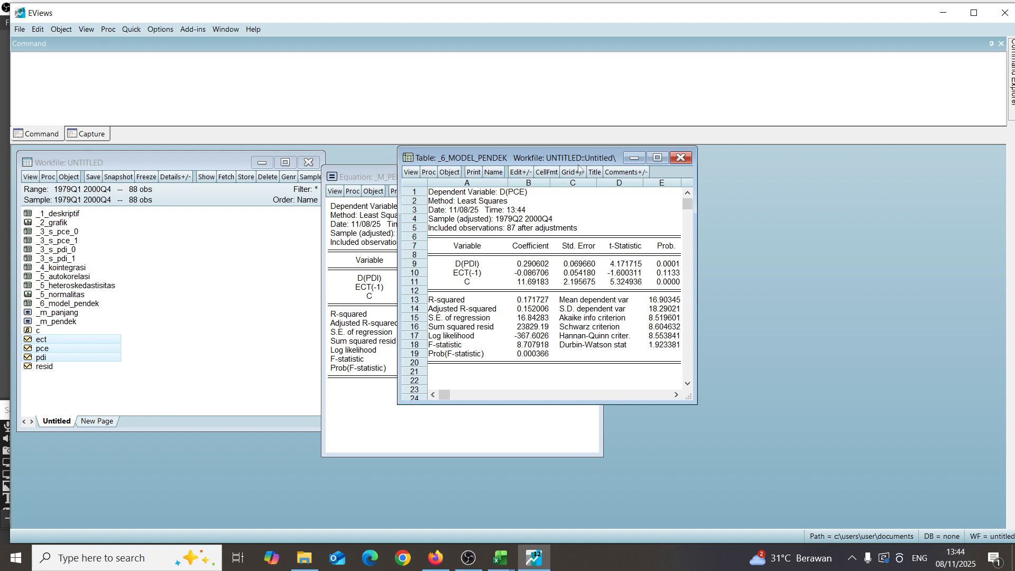
click(681, 158)
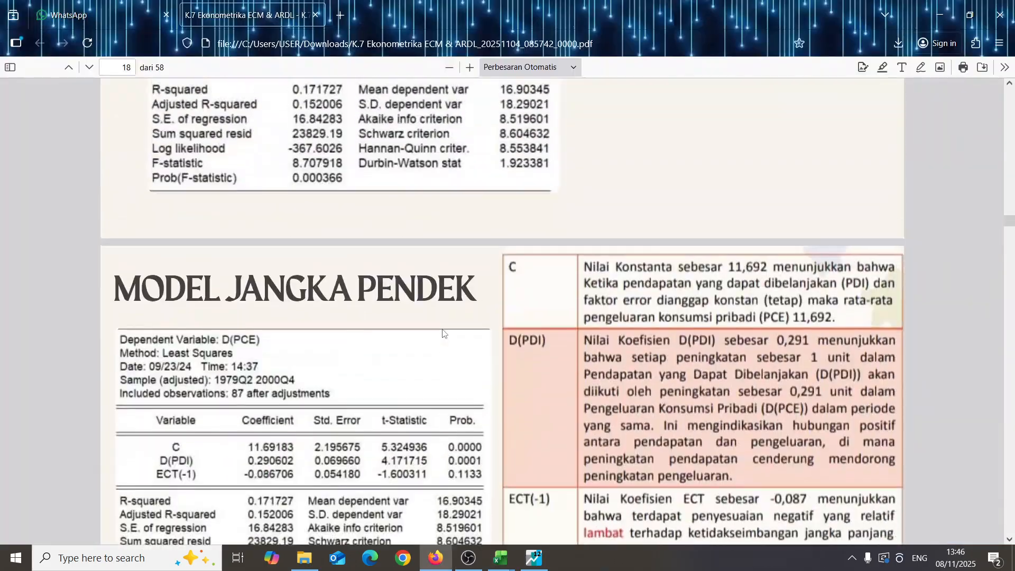
Step: In the ECM & ARDL PDF, examine the short-run model slides on the equation, coefficient interpretation, t-test, F-test and coefficient of determination
scroll(443, 332, down, 1)
scroll(443, 332, up, 4)
scroll(444, 332, down, 6)
scroll(443, 331, up, 1)
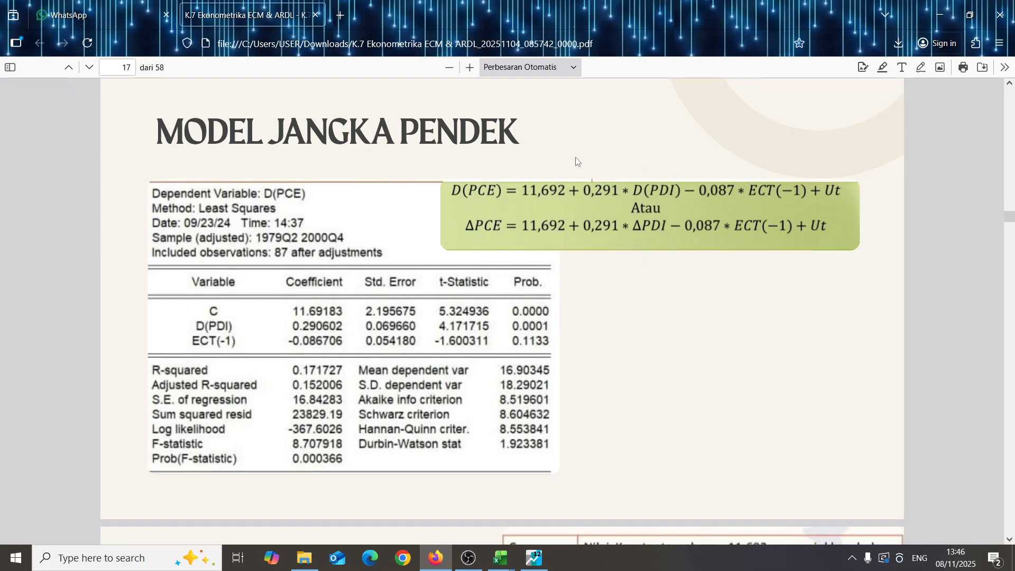
scroll(562, 263, down, 14)
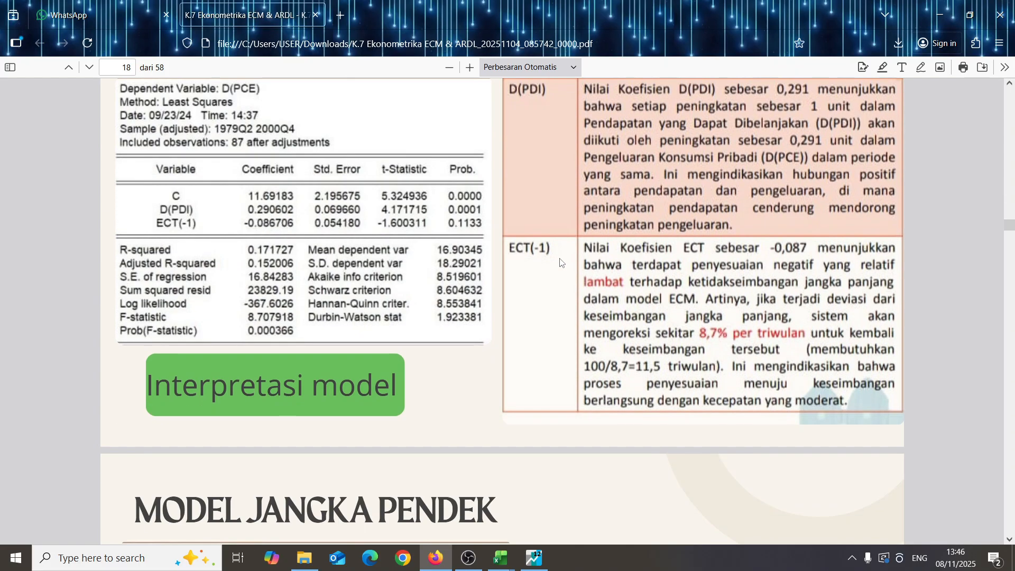
scroll(560, 259, down, 4)
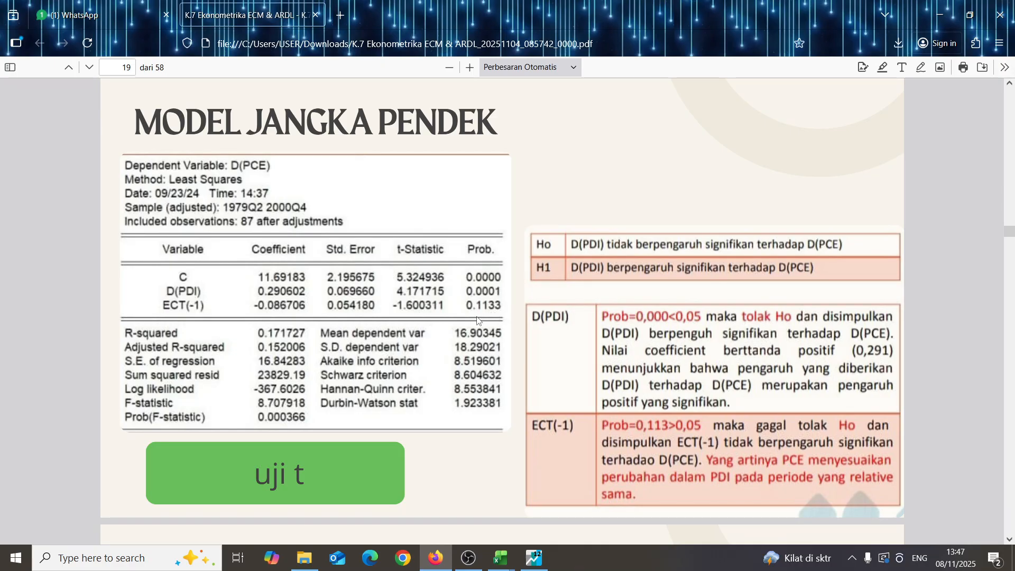
scroll(477, 320, down, 6)
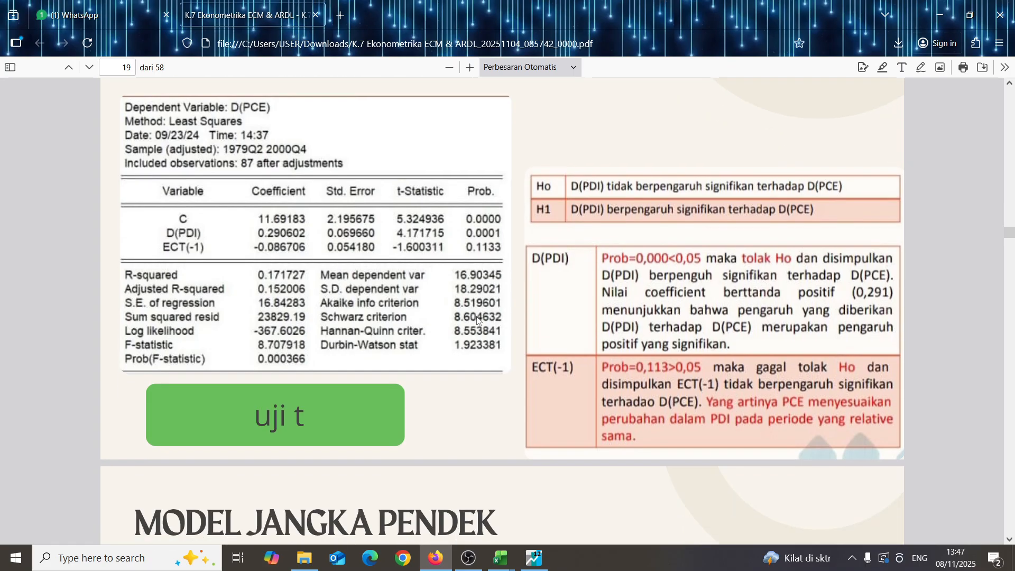
scroll(477, 320, down, 4)
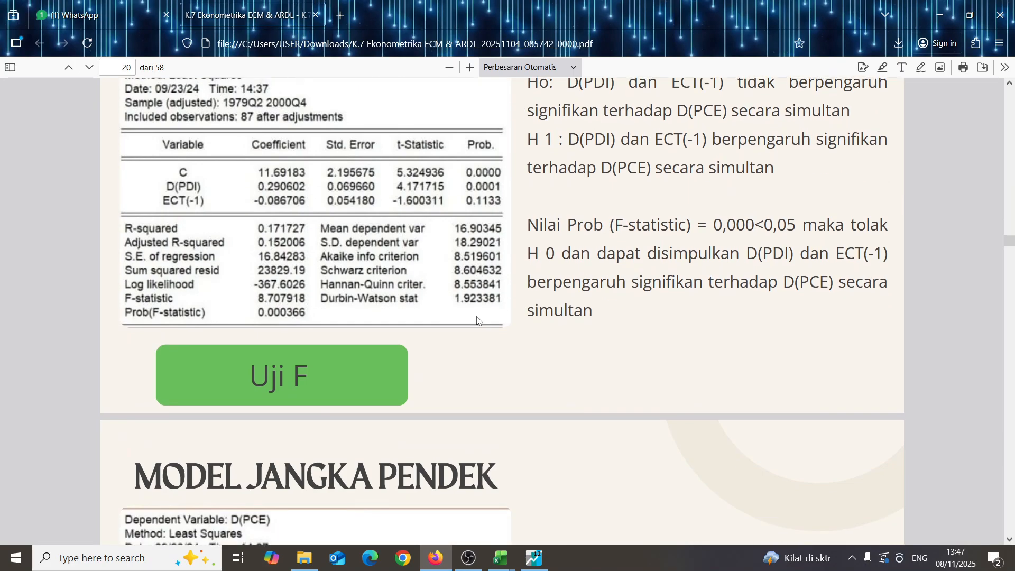
scroll(477, 320, up, 3)
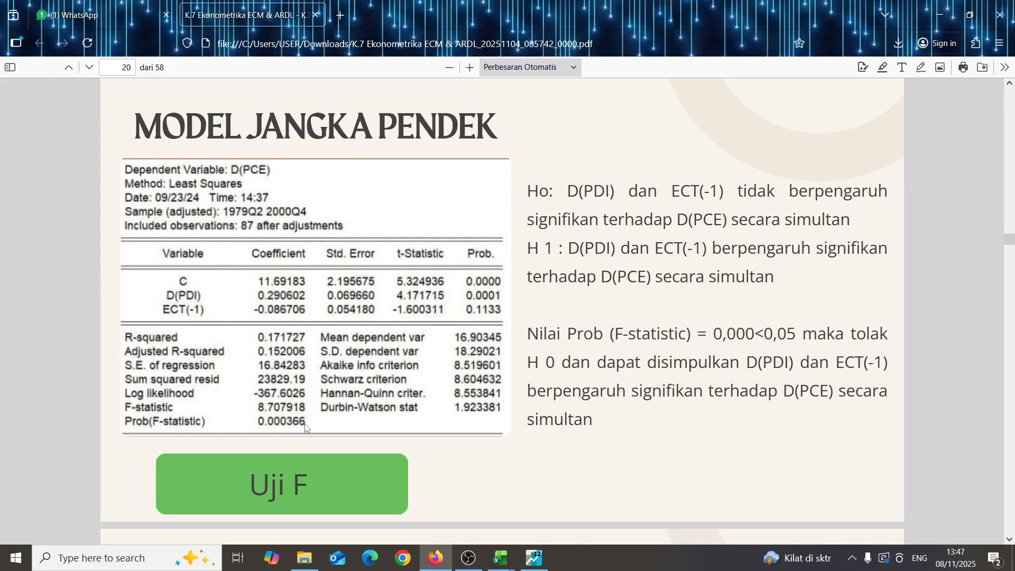
scroll(305, 428, down, 10)
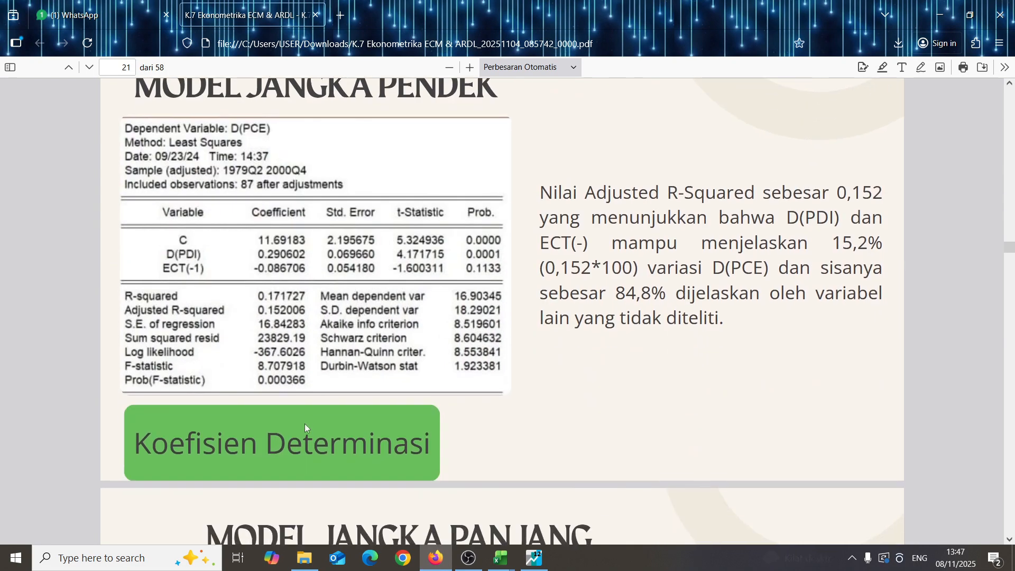
scroll(305, 427, up, 1)
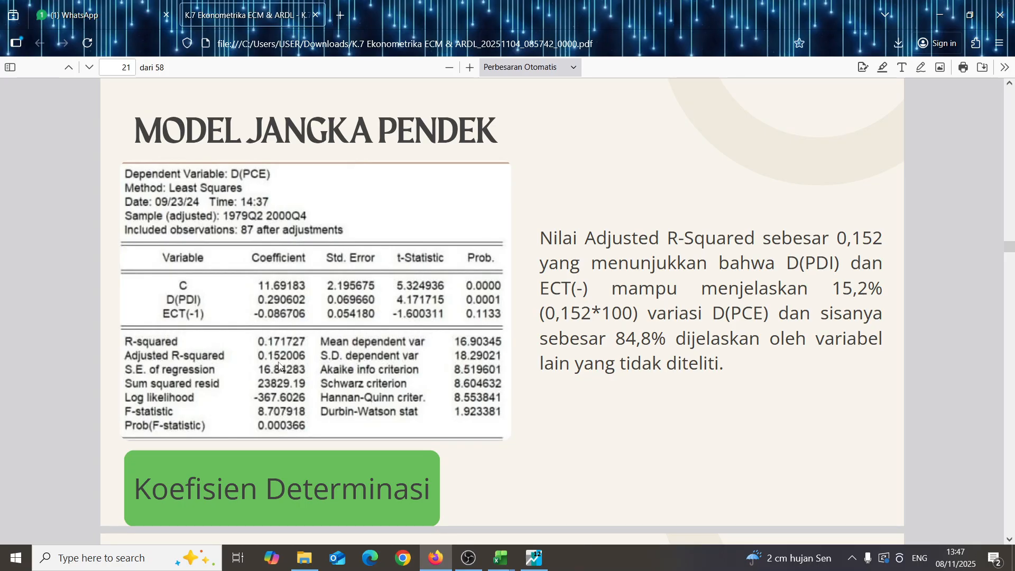
Step: Examine the PDF's long-run model slides on the equation, coefficient interpretation, t-test, F-test and coefficient of determination
scroll(280, 366, down, 6)
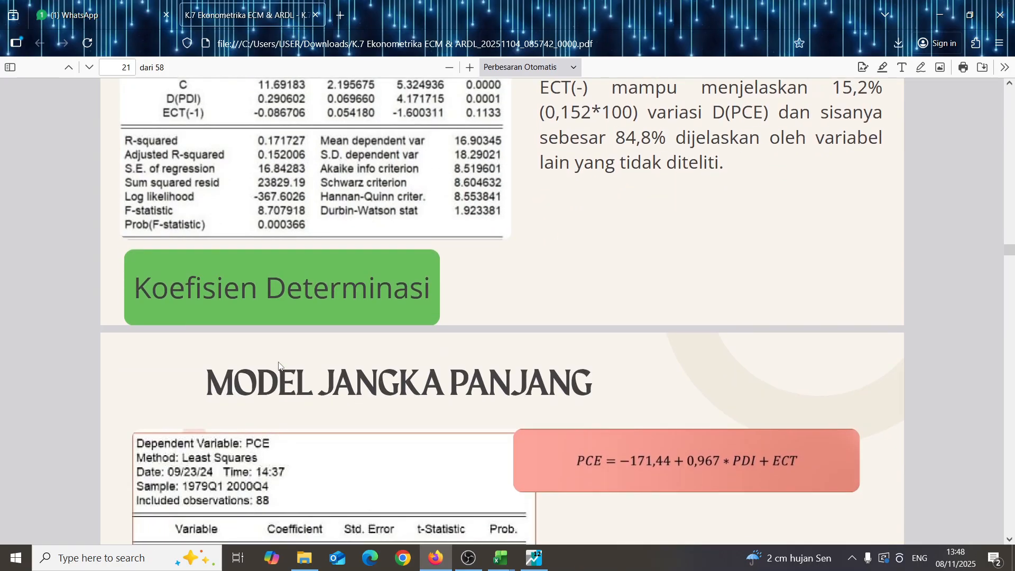
scroll(278, 366, down, 1)
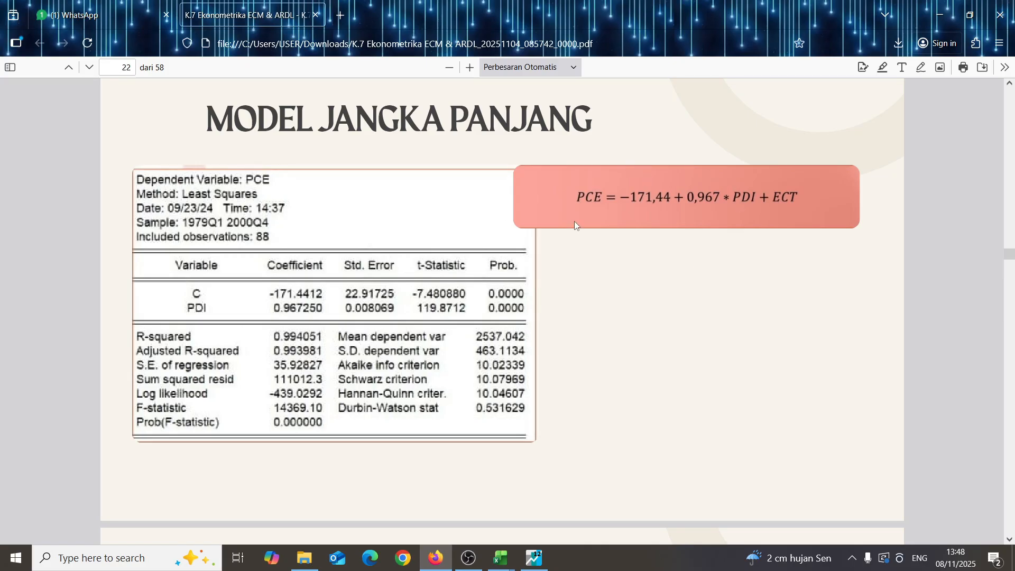
scroll(753, 233, down, 4)
scroll(753, 233, down, 10)
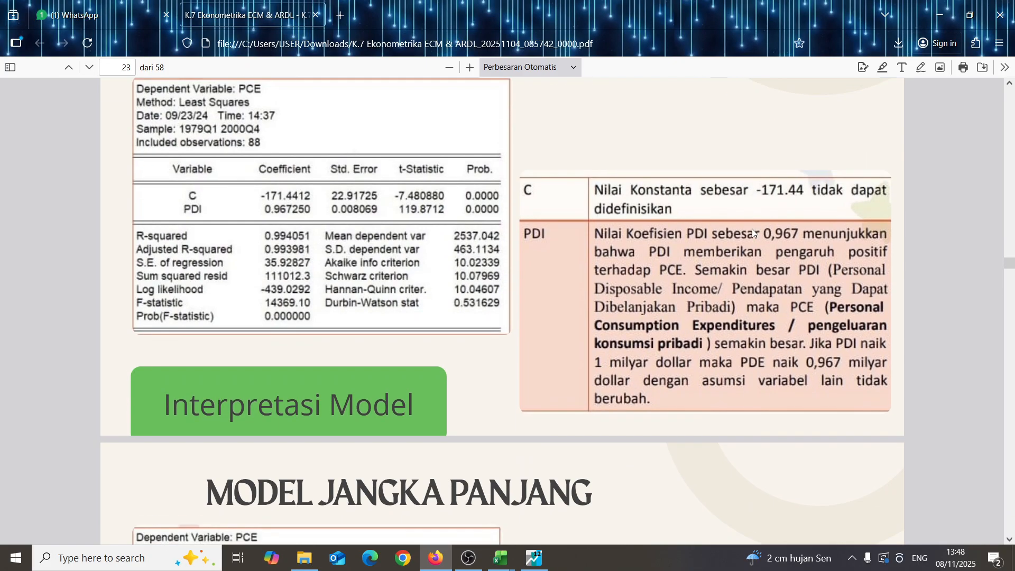
scroll(753, 233, down, 5)
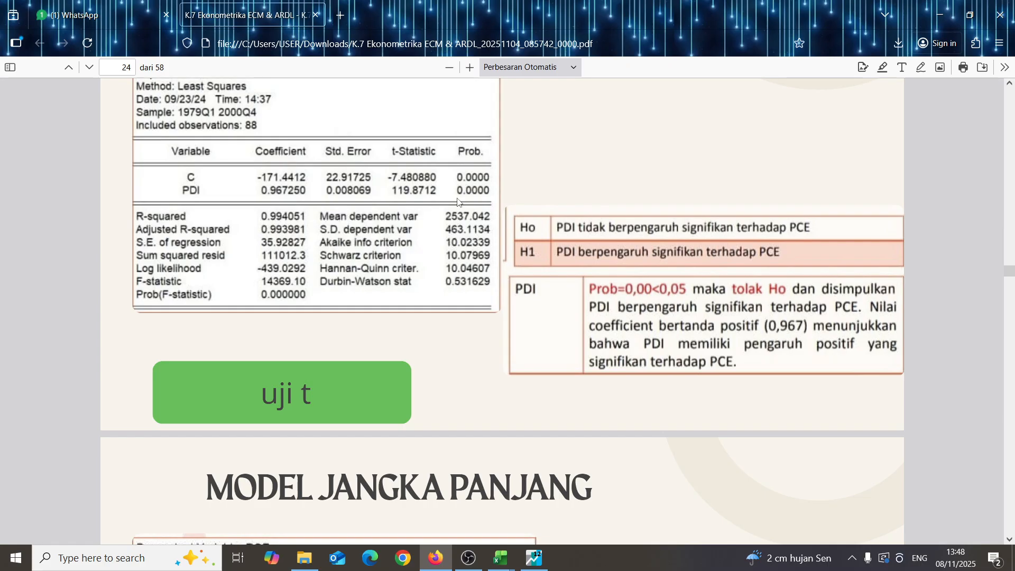
scroll(458, 201, down, 10)
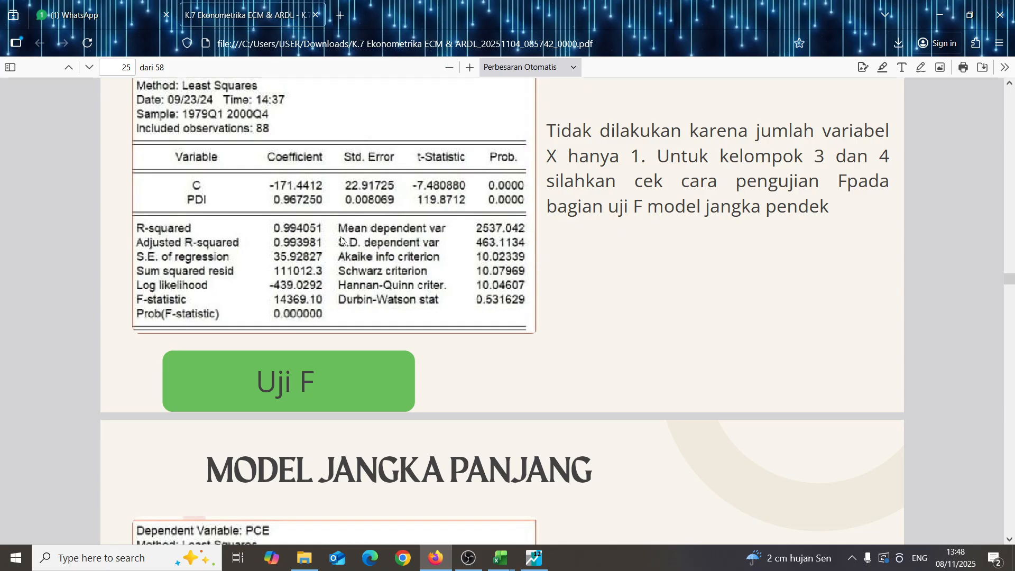
scroll(407, 316, down, 7)
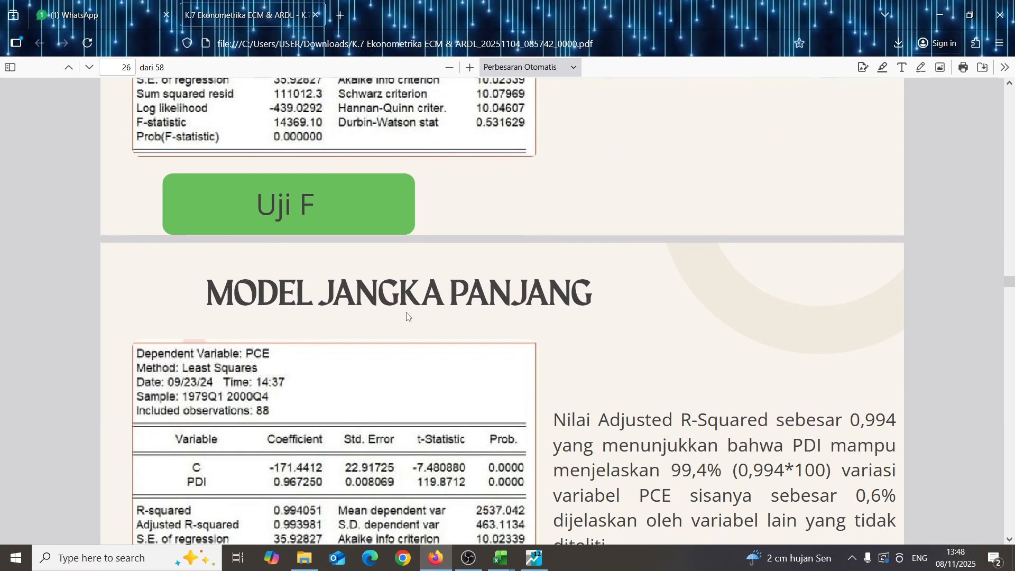
scroll(407, 316, up, 1)
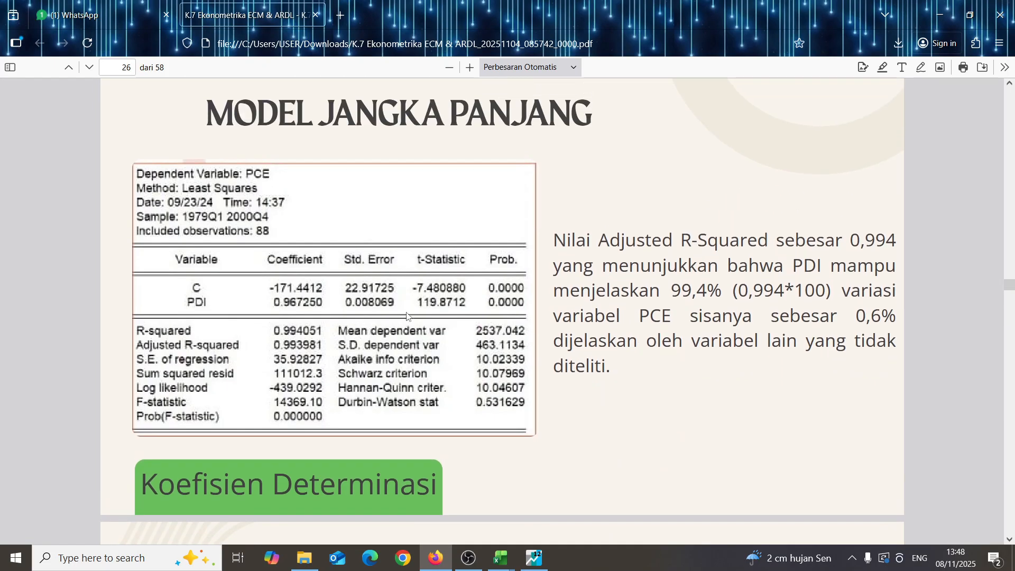
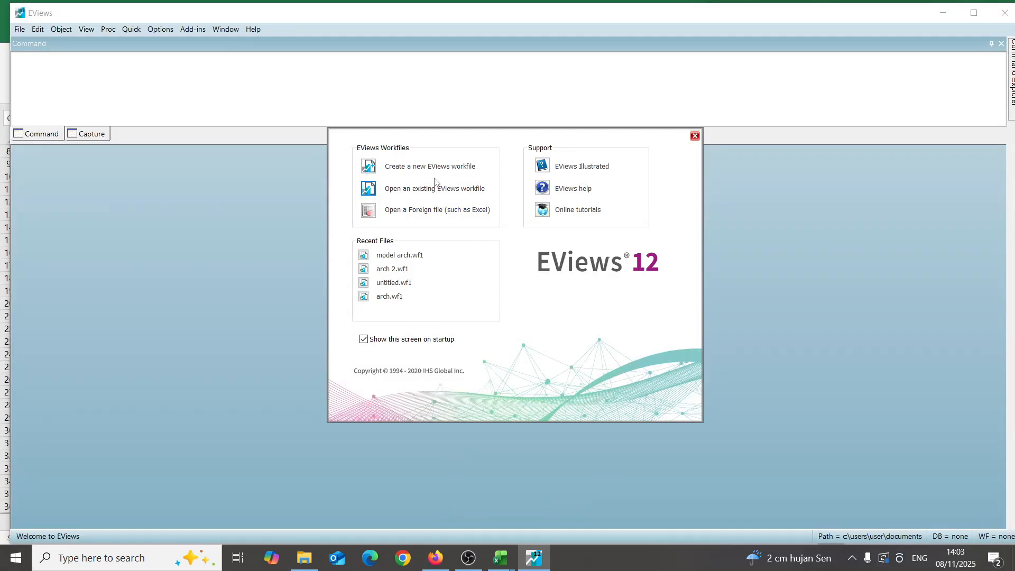
Step: Create a new dated workfile with quarterly frequency, starting at 2012Q1 and ending at 2019Q4
click(430, 167)
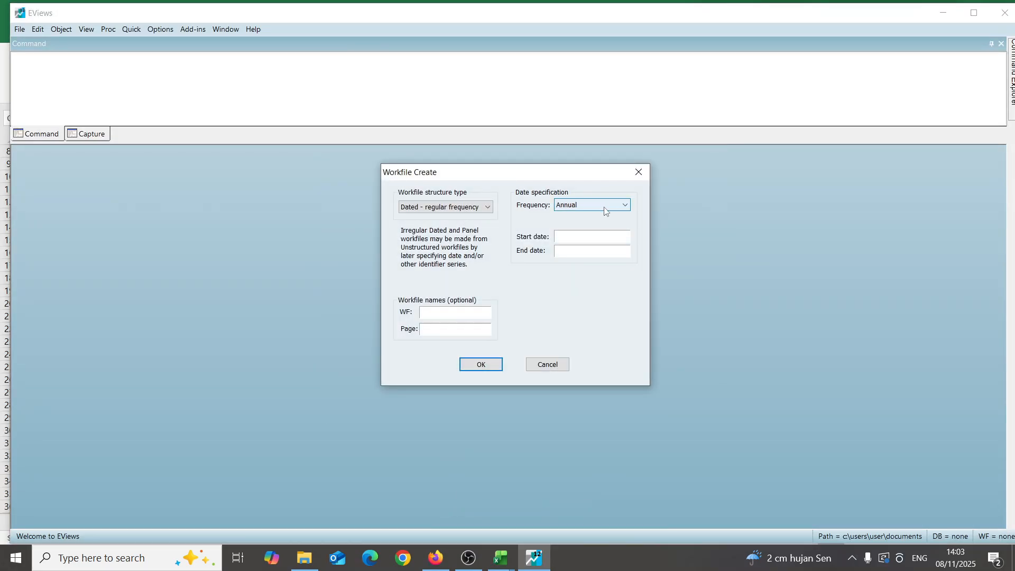
click(623, 207)
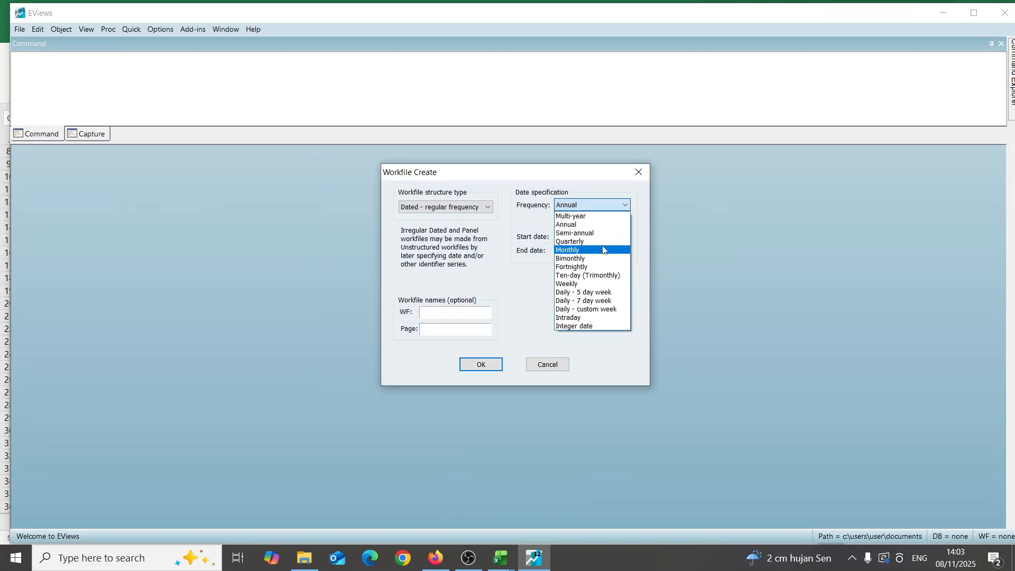
click(592, 250)
click(625, 207)
click(603, 242)
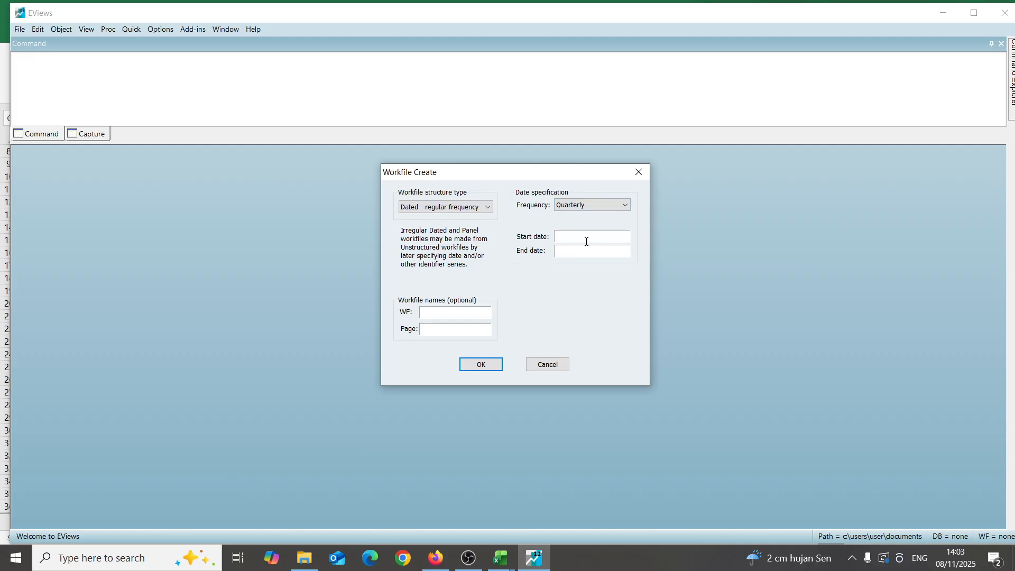
text(201)
text(20)
click(480, 364)
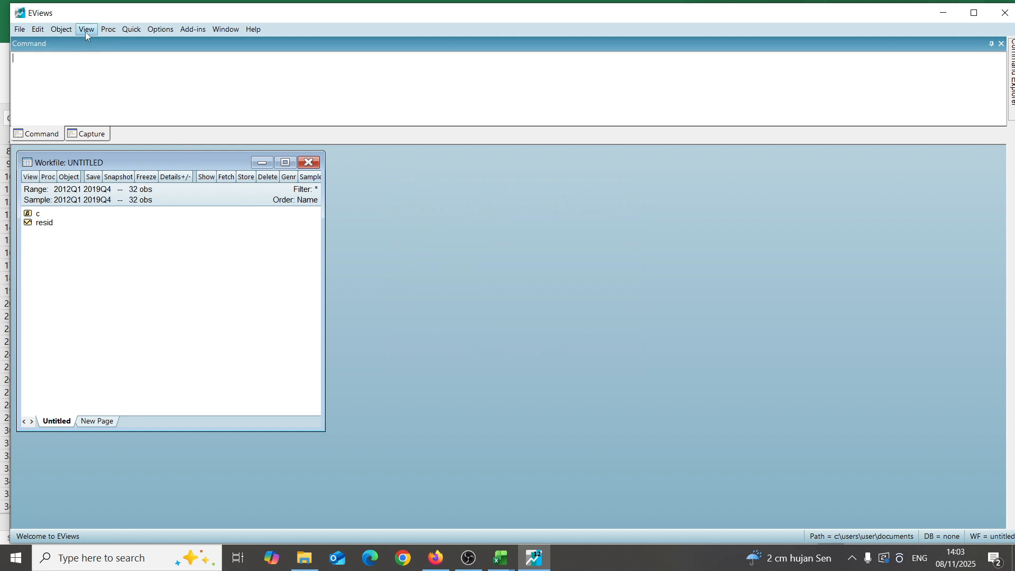
Step: Open an empty group and paste the copied NPF, BOPO and INFLASI data into it with their series names, placing the group beside the workfile
click(132, 30)
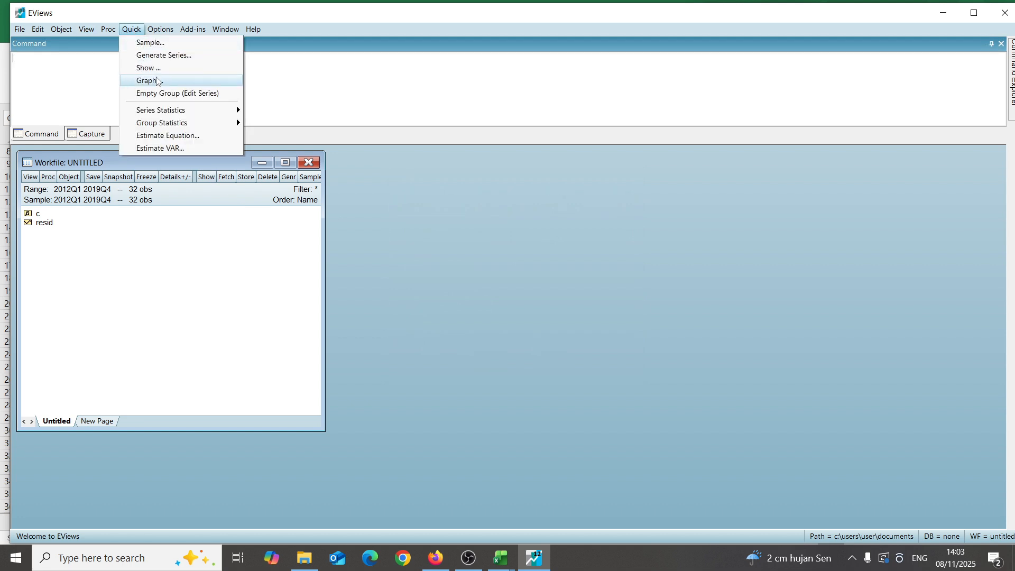
click(164, 94)
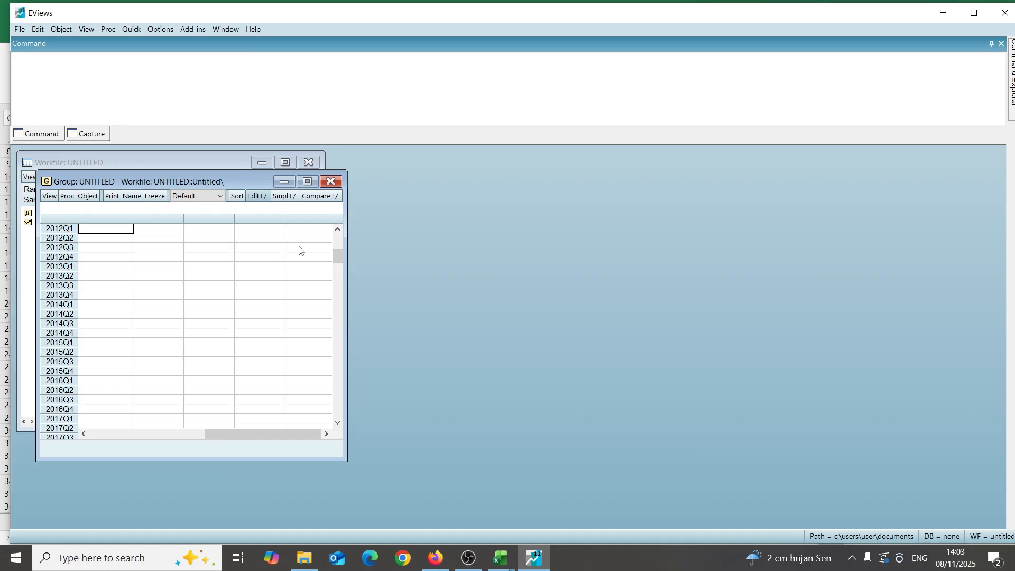
drag(340, 256, 339, 243)
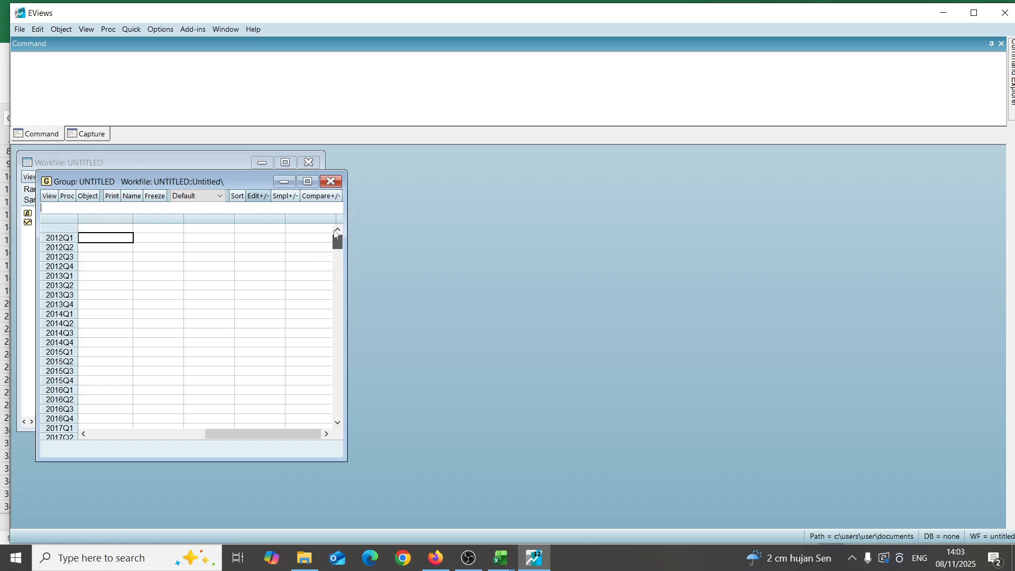
click(96, 229)
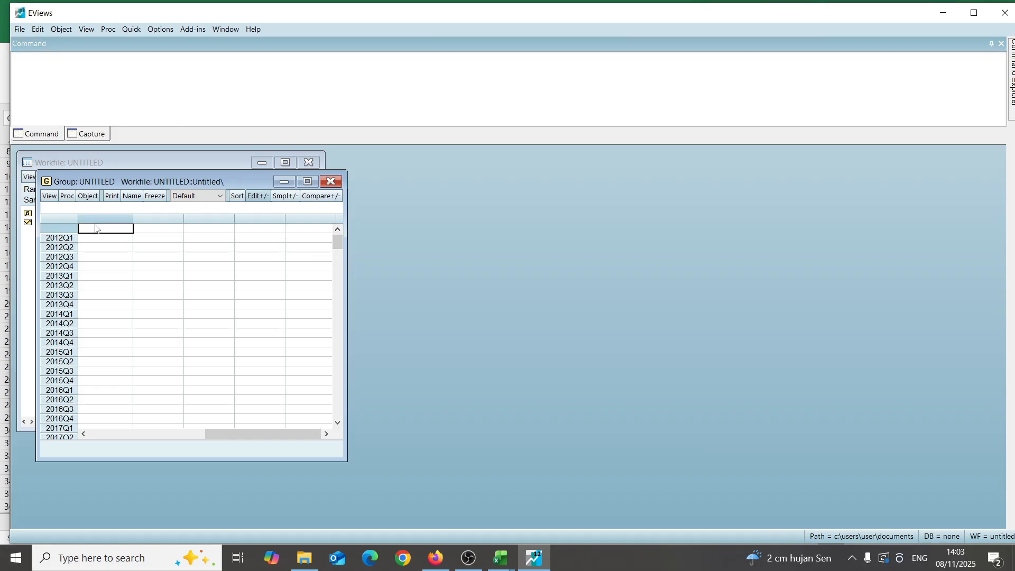
key(ctrl+v)
drag(248, 182, 501, 150)
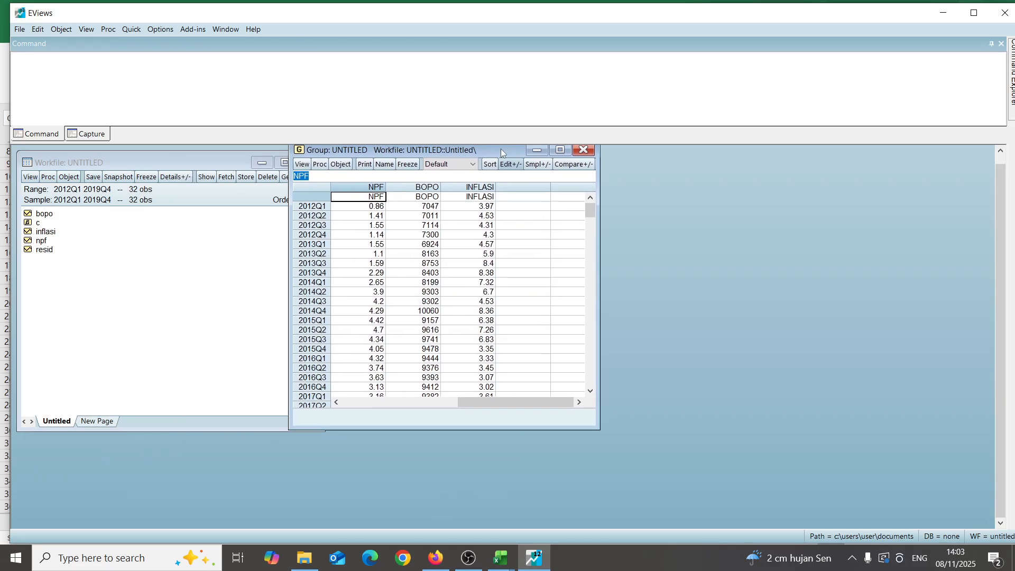
Step: Show the common-sample descriptive statistics for the NPF, BOPO and INFLASI group
click(303, 165)
mouse_move(329, 233)
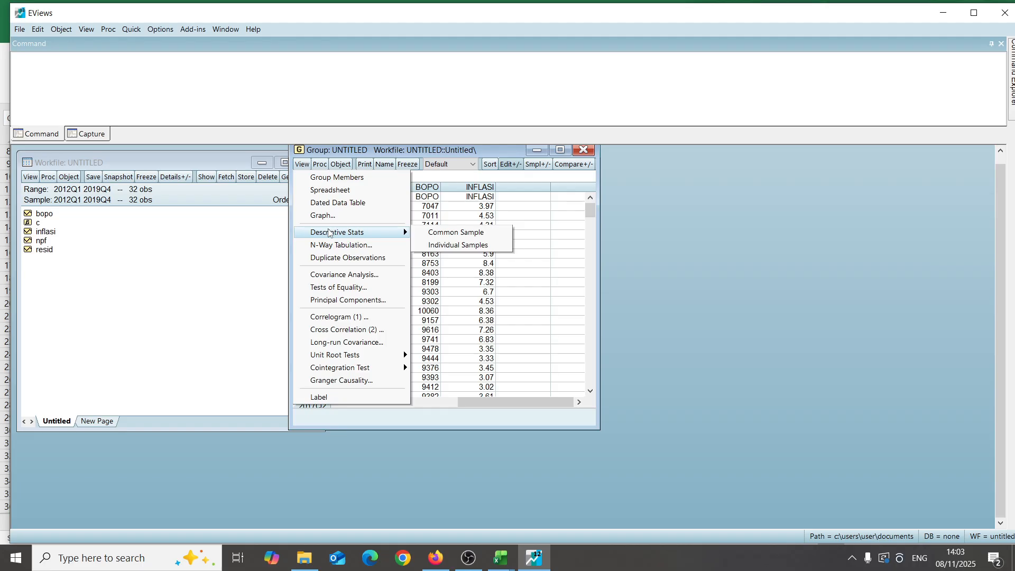
click(454, 235)
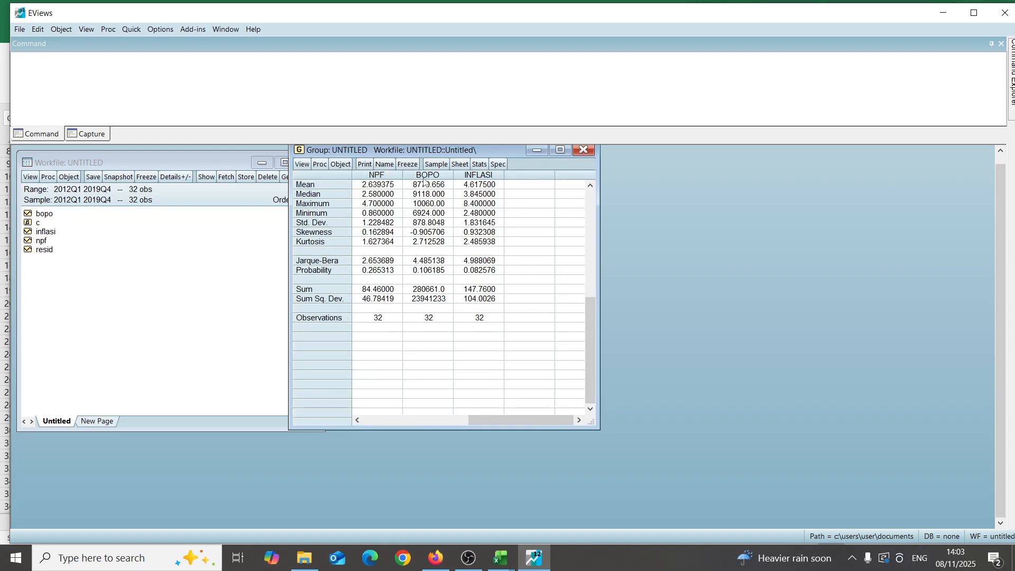
Step: Freeze the descriptive statistics as a table named _1_deskriptif and close the table
click(410, 164)
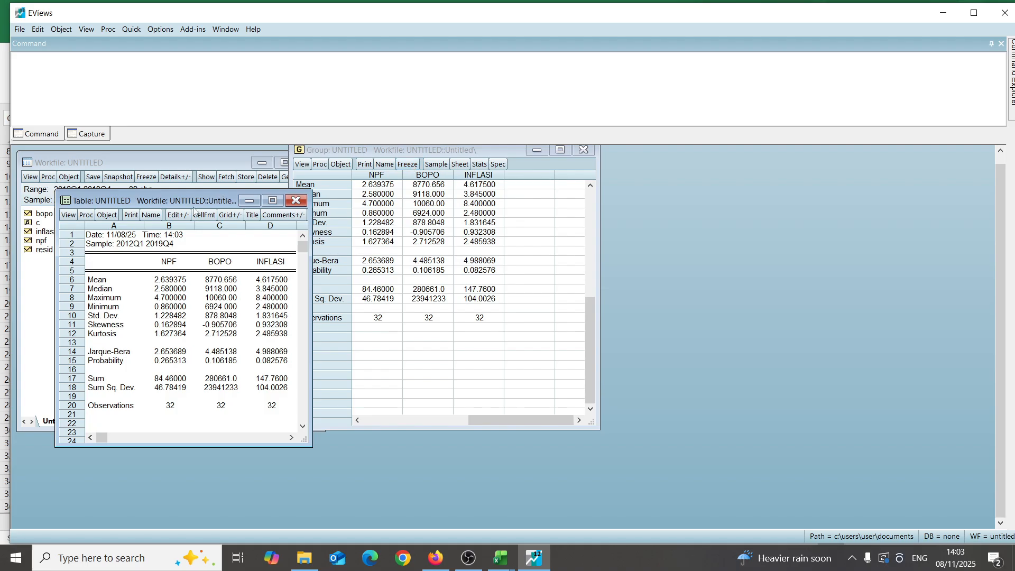
click(150, 216)
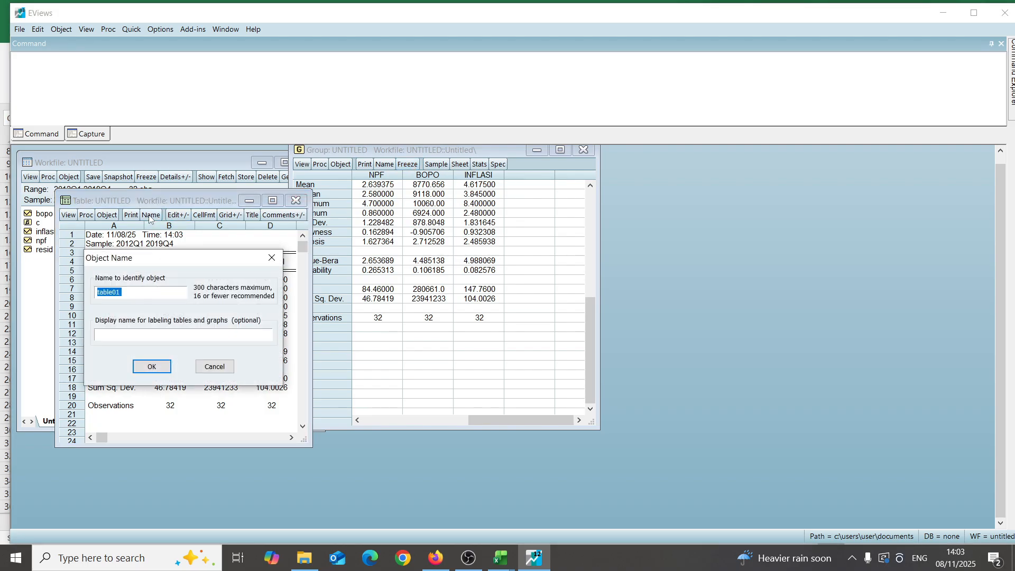
key(BackSpace)
key(Return)
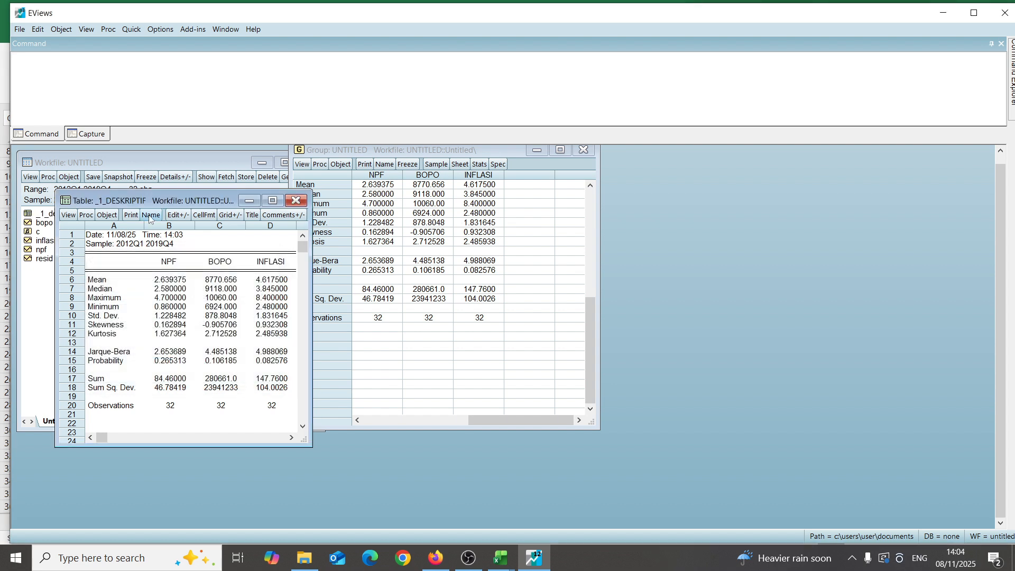
click(296, 201)
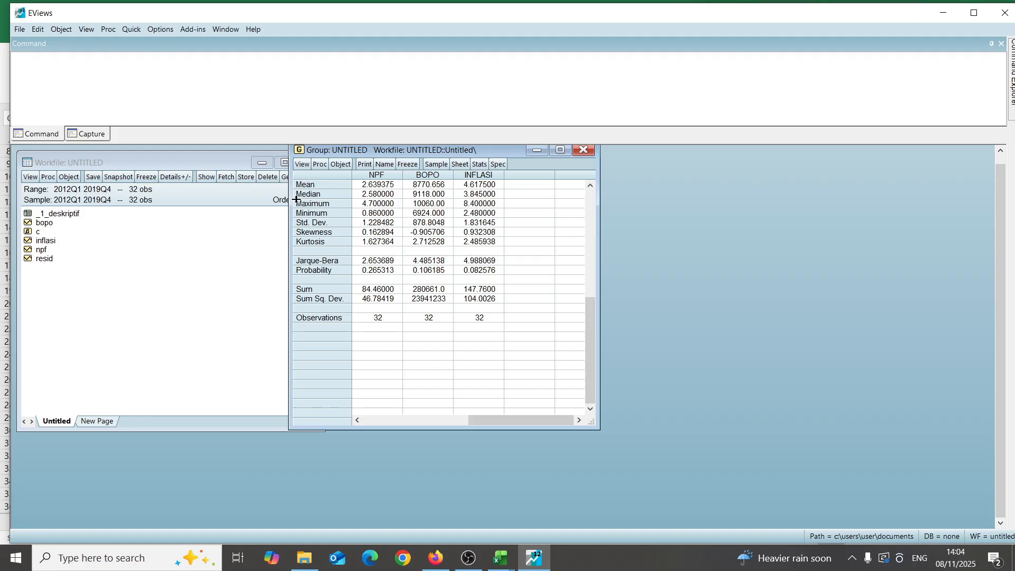
Step: Run an ordinary covariance analysis on the group with only Correlation selected instead of Covariance, using a table layout rather than the spreadsheet layout
click(303, 165)
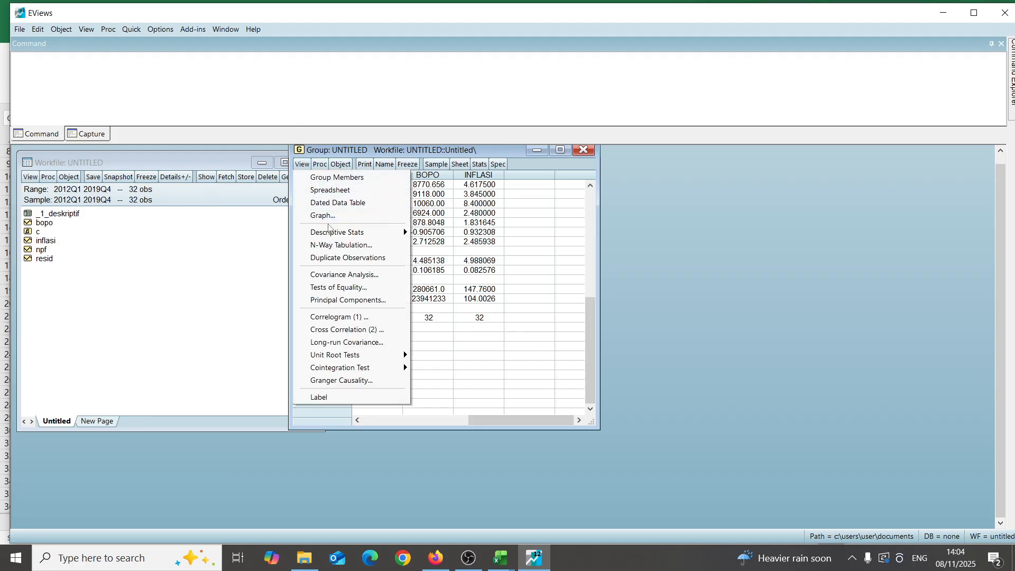
click(344, 275)
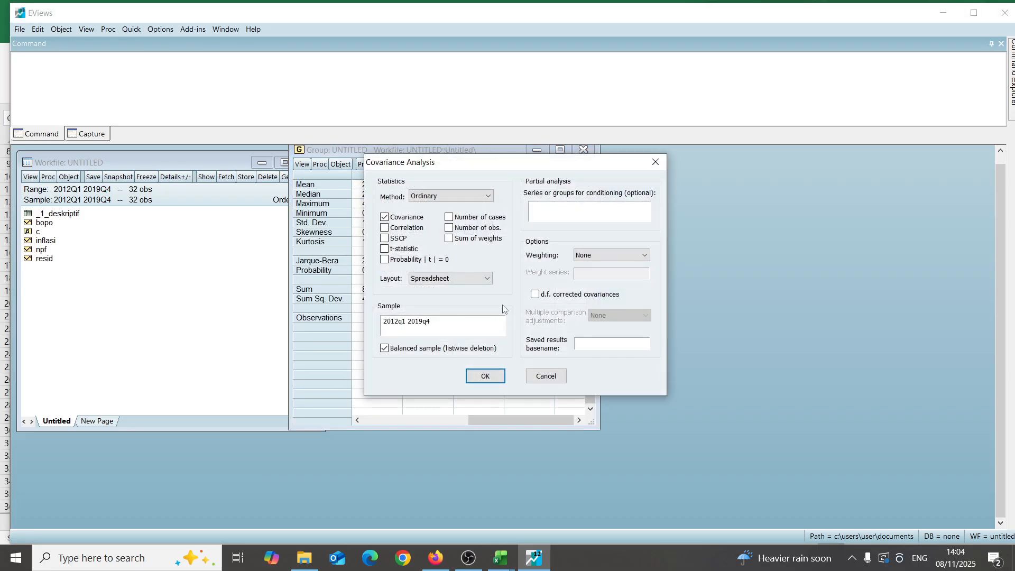
click(385, 227)
click(384, 217)
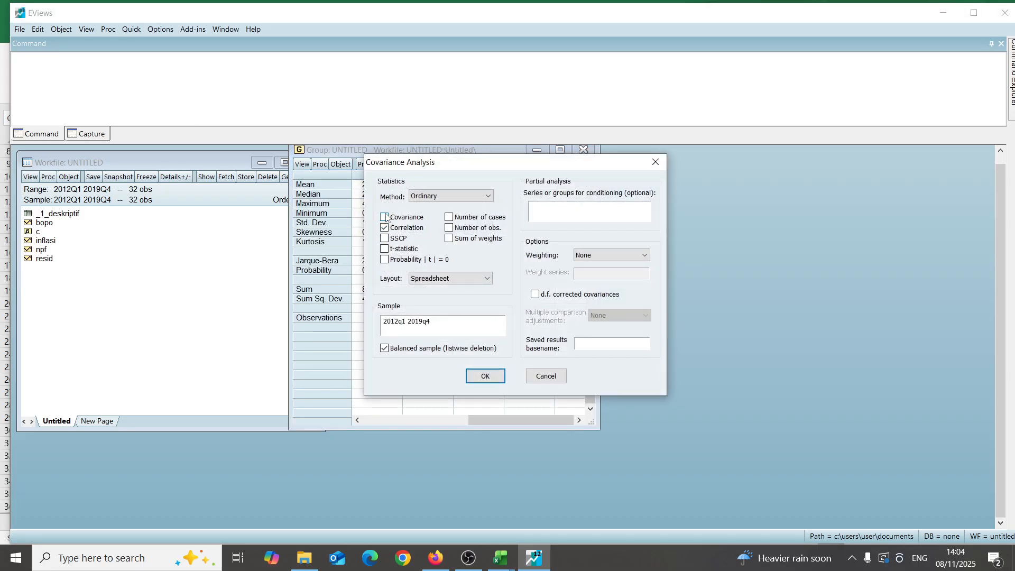
click(473, 279)
click(477, 291)
click(481, 377)
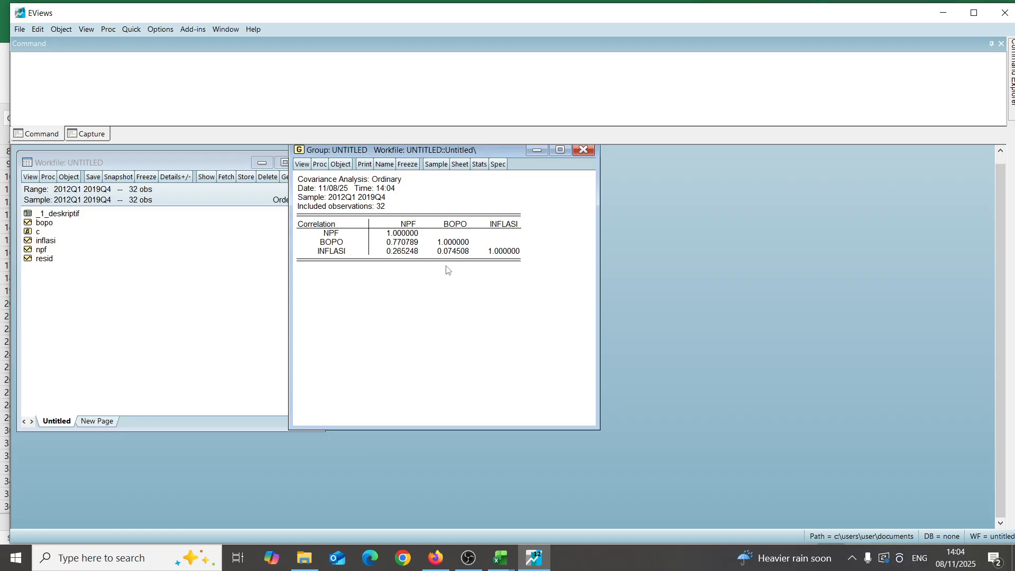
Step: Freeze the correlation matrix as a table named _2_multikolinieritas, then close the table and delete the untitled group
click(408, 164)
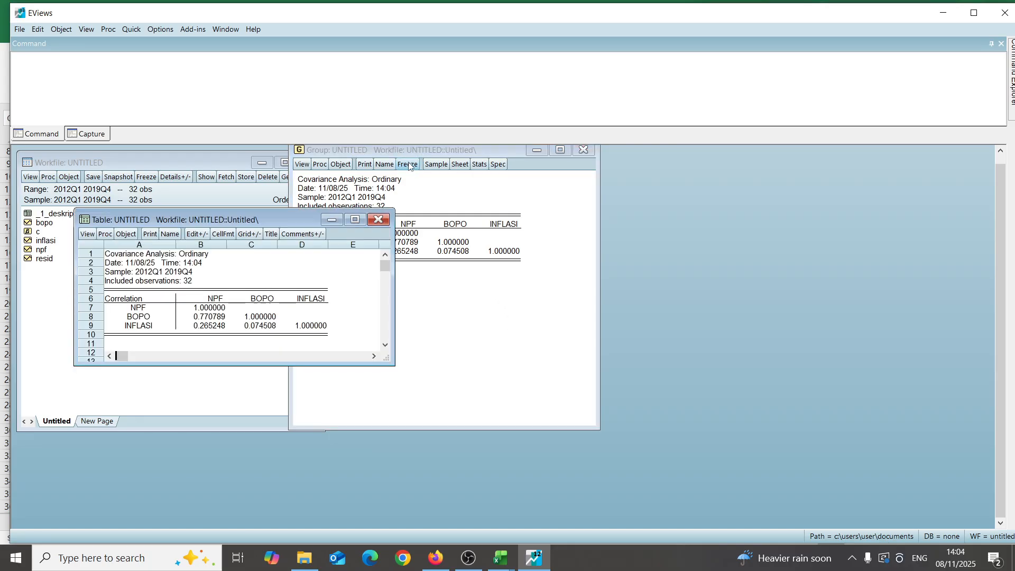
click(169, 234)
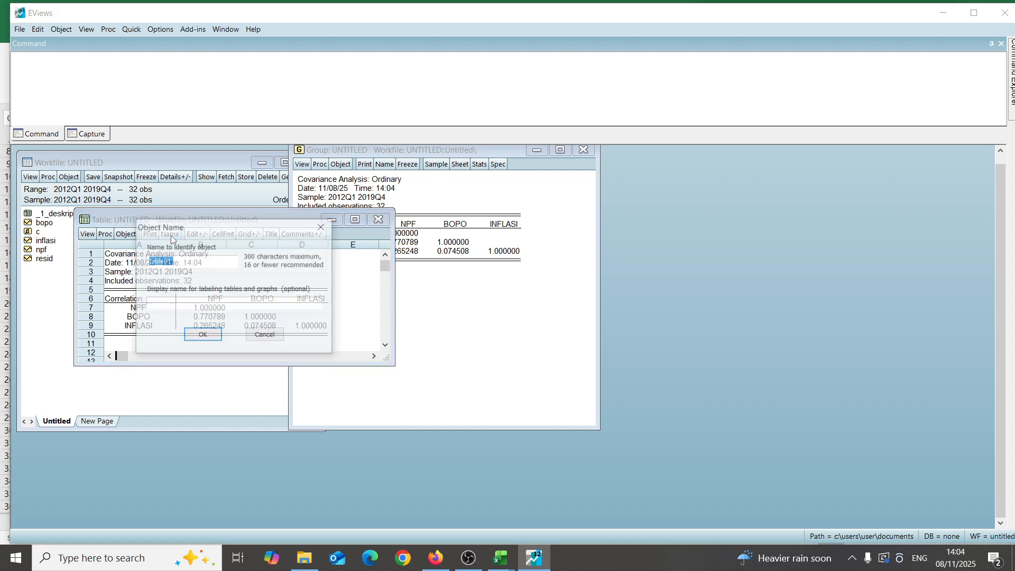
text(_)
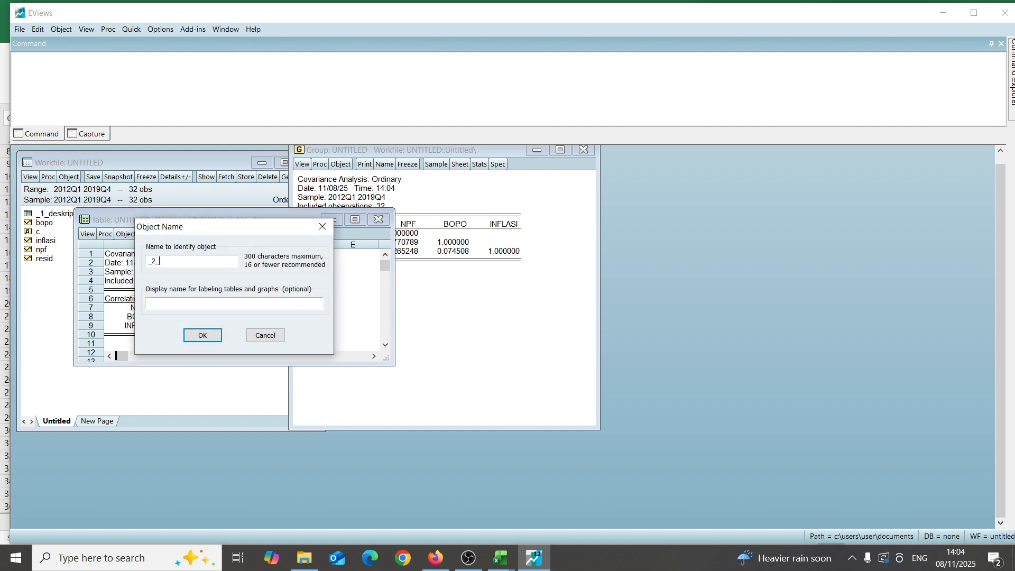
text(2_multikolinieritas)
key(Return)
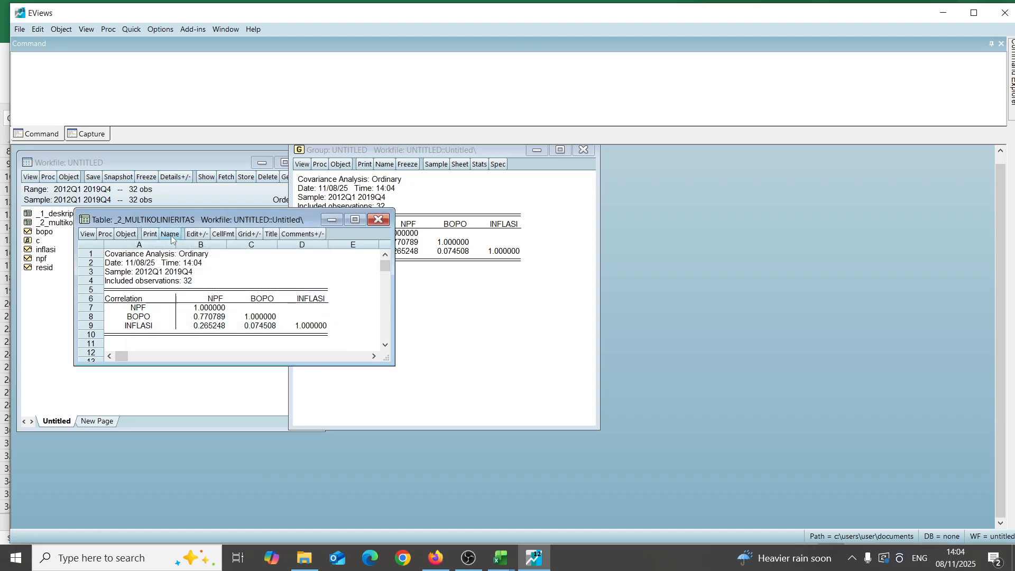
click(380, 220)
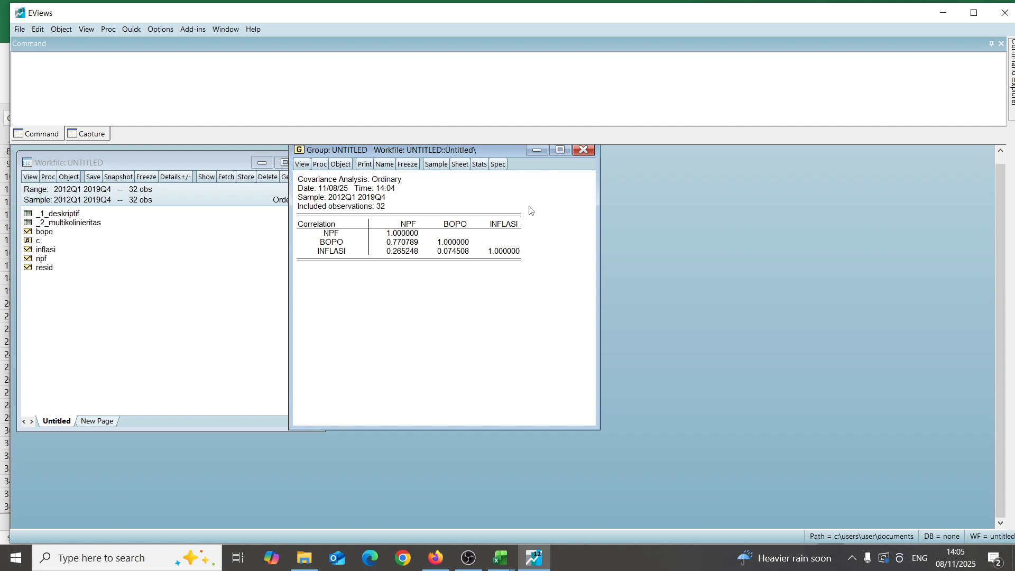
click(584, 152)
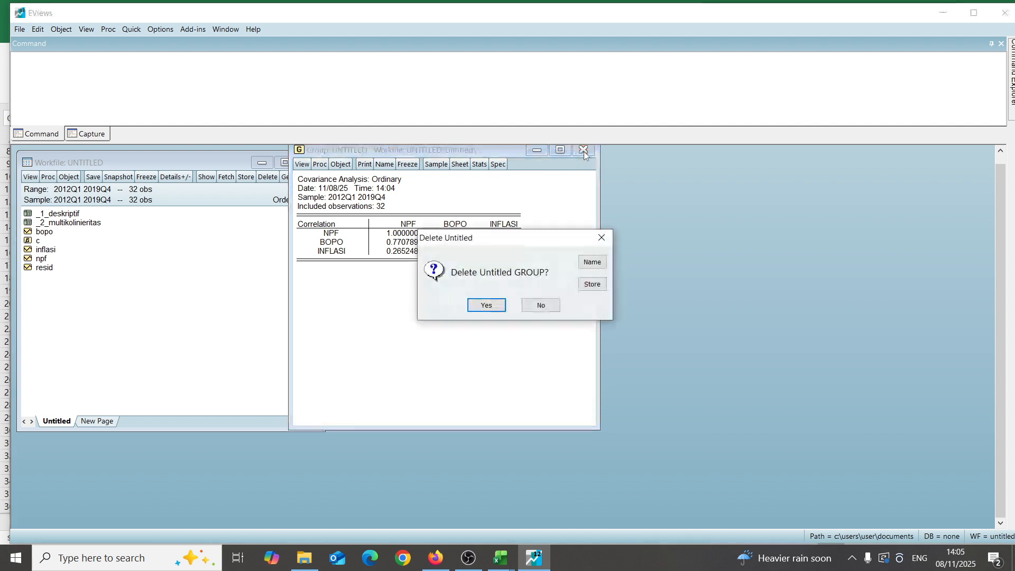
click(487, 306)
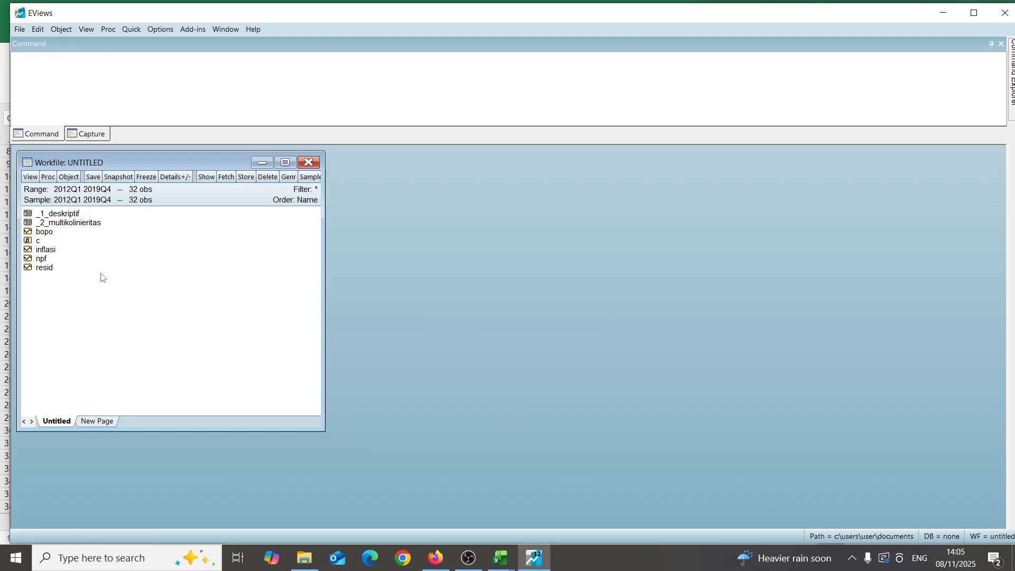
Step: Run a standard Augmented Dickey-Fuller unit root test on the bopo series at level with an intercept and Schwarz automatic lag selection
double_click(53, 234)
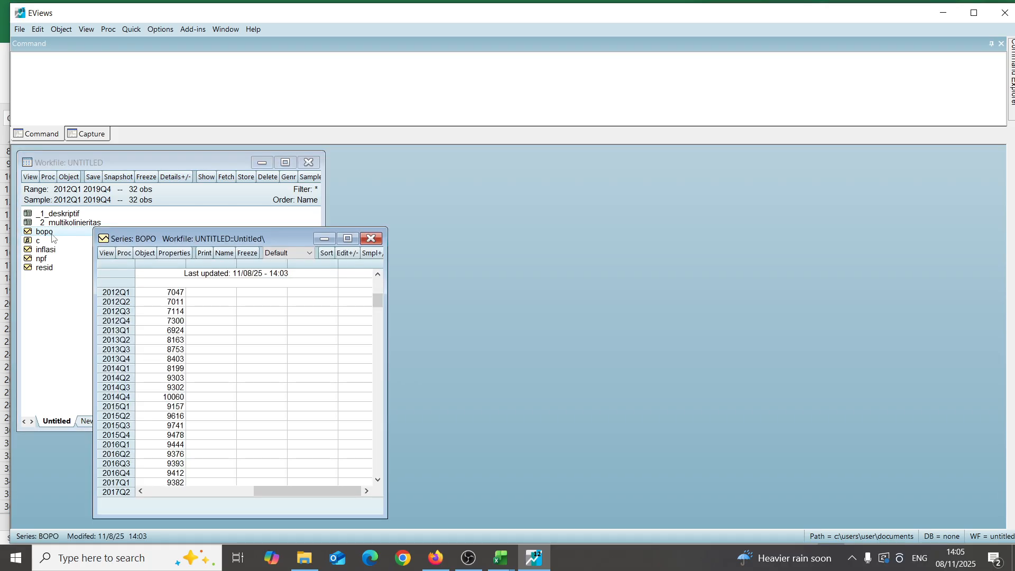
click(110, 255)
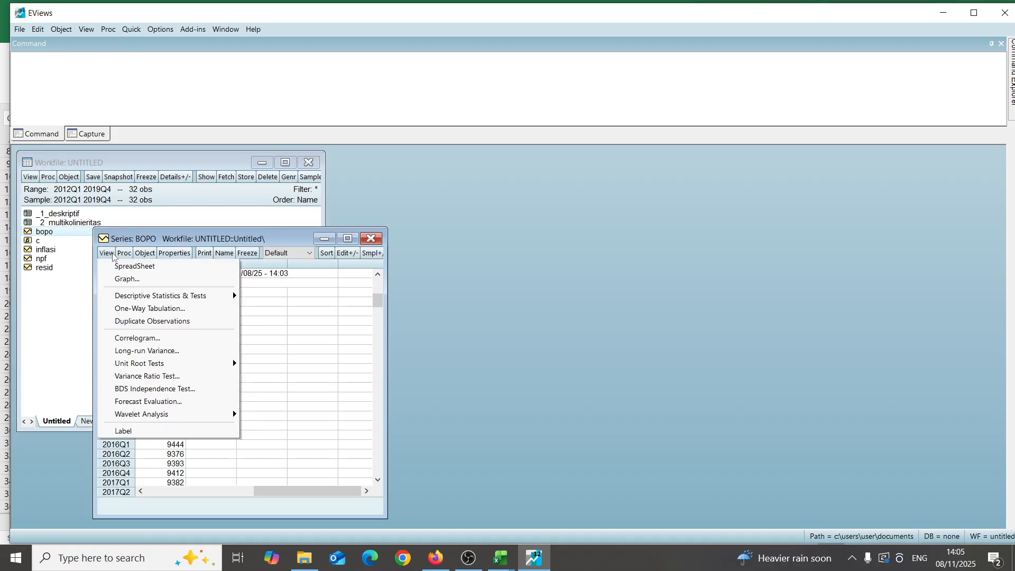
mouse_move(154, 362)
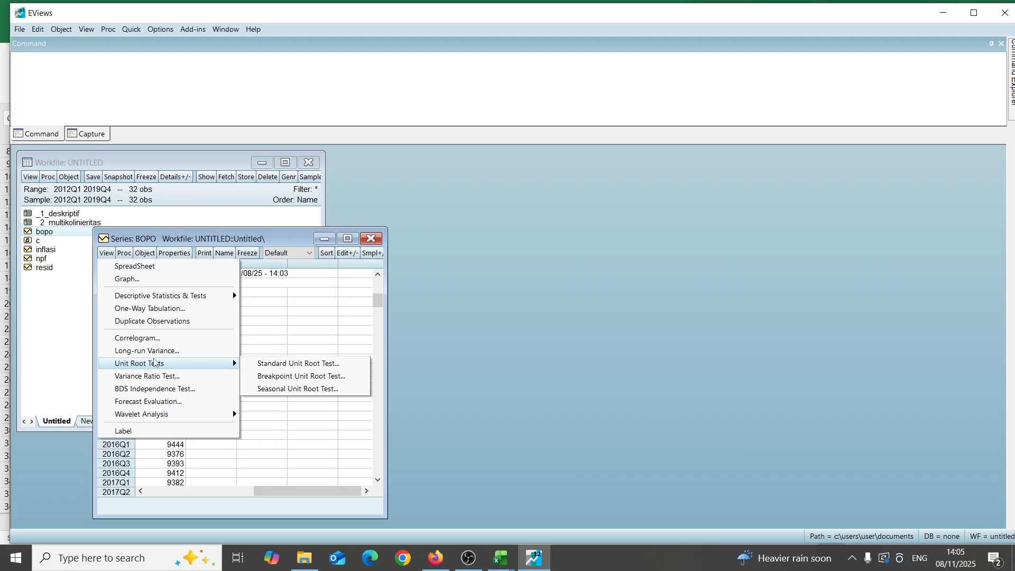
click(266, 365)
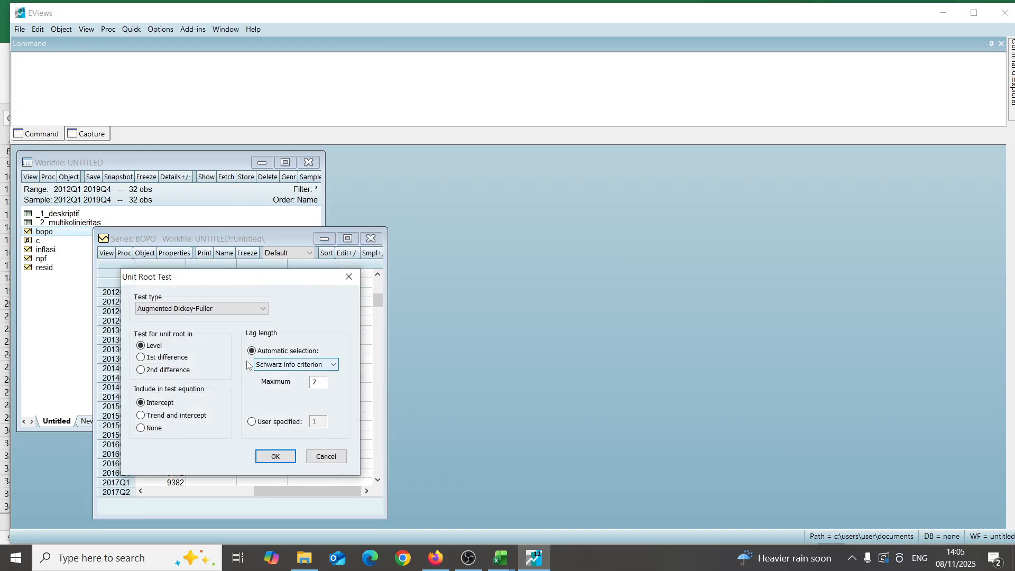
click(275, 457)
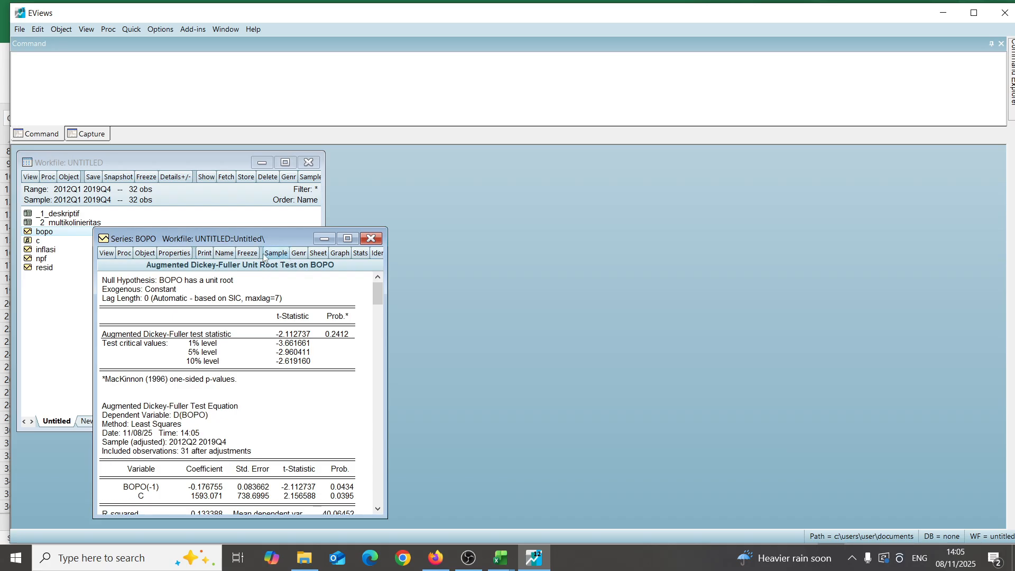
Step: Freeze the level unit root test result of bopo as a table named _3_s_bopo_0 and close the table
click(248, 252)
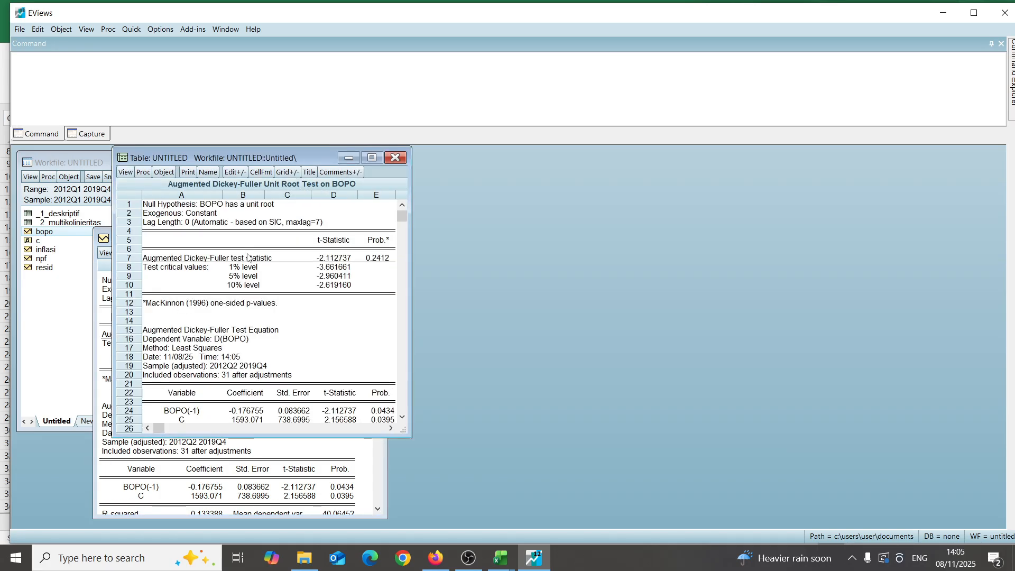
click(208, 172)
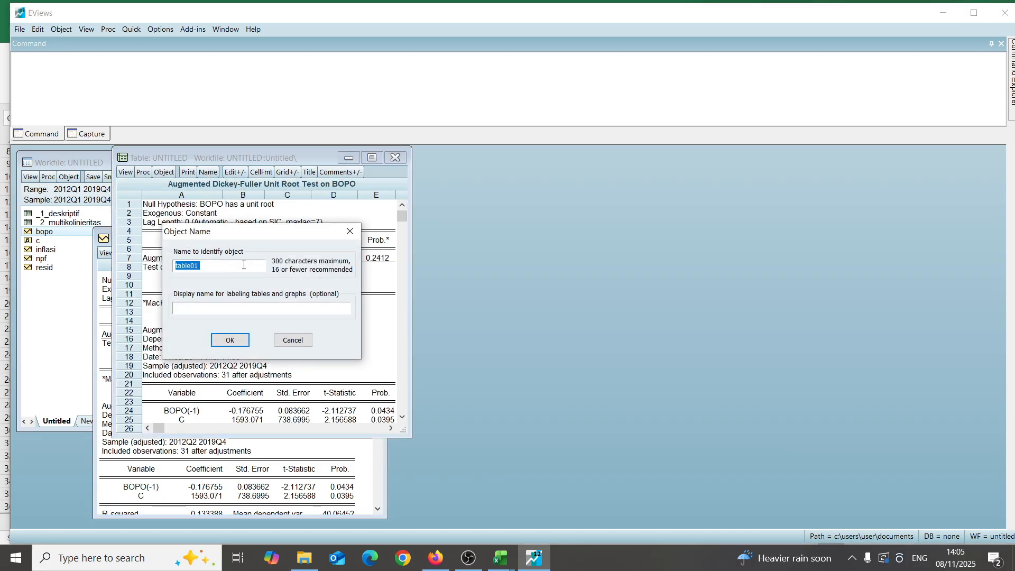
key(BackSpace)
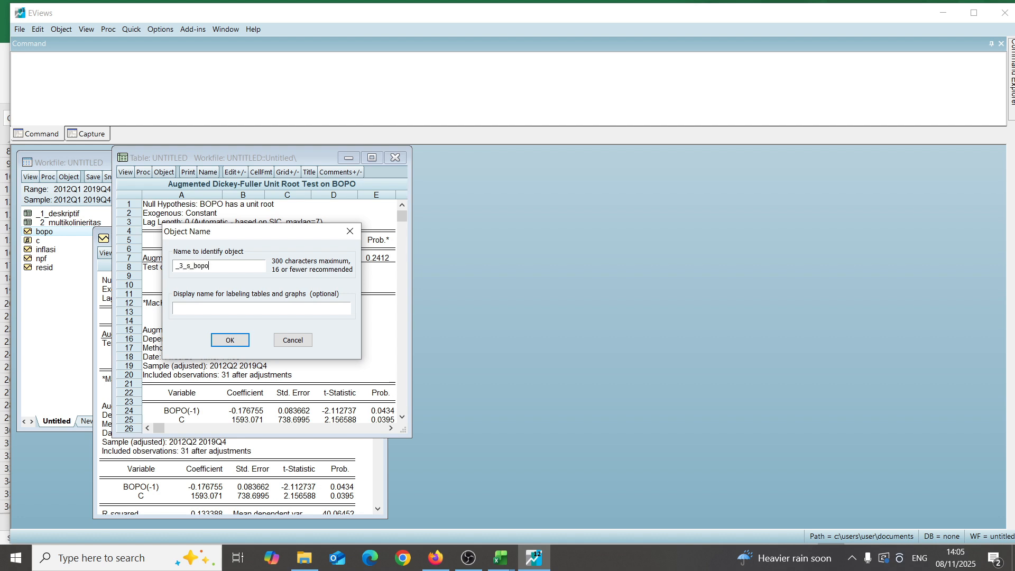
text(_3_s_bopo_0)
key(Return)
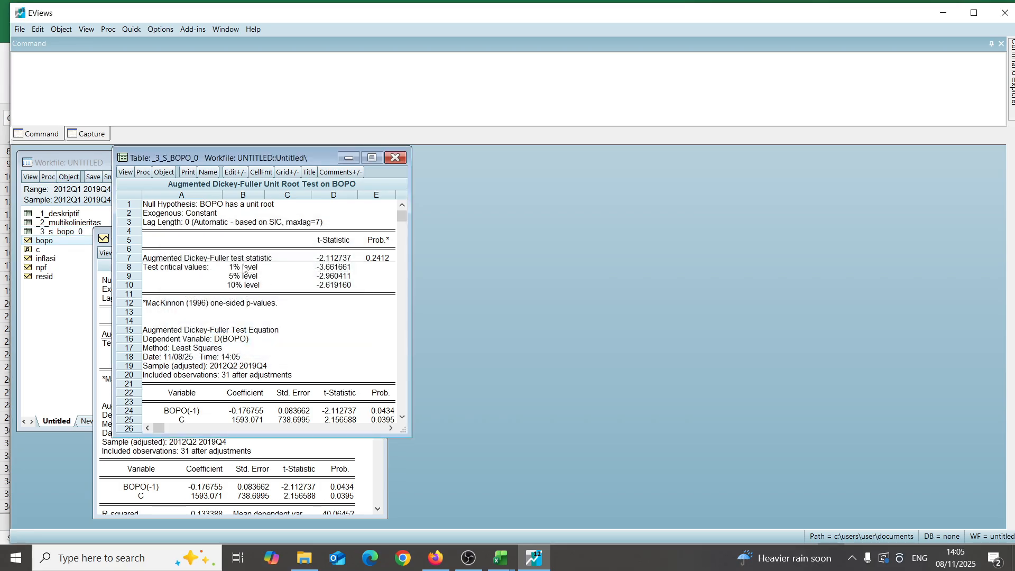
click(395, 158)
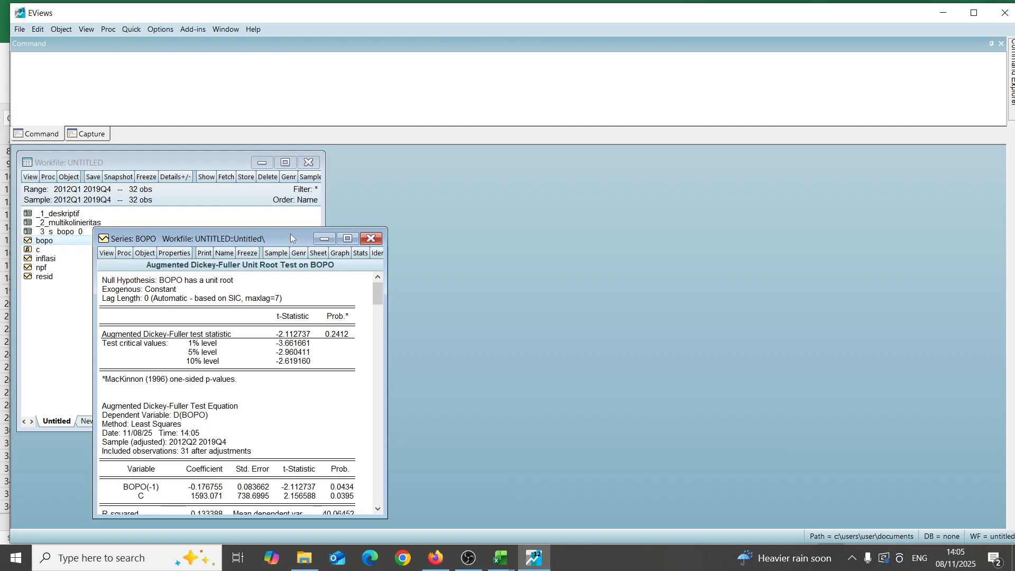
Step: Run a standard Augmented Dickey-Fuller unit root test on bopo in 1st difference with an intercept and Schwarz automatic lag selection
drag(290, 234, 476, 144)
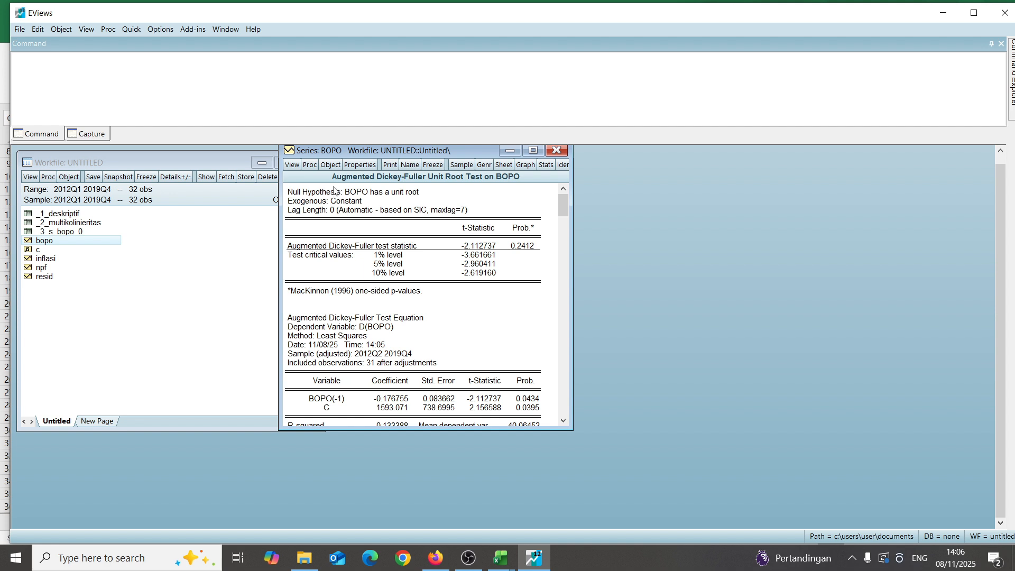
click(292, 166)
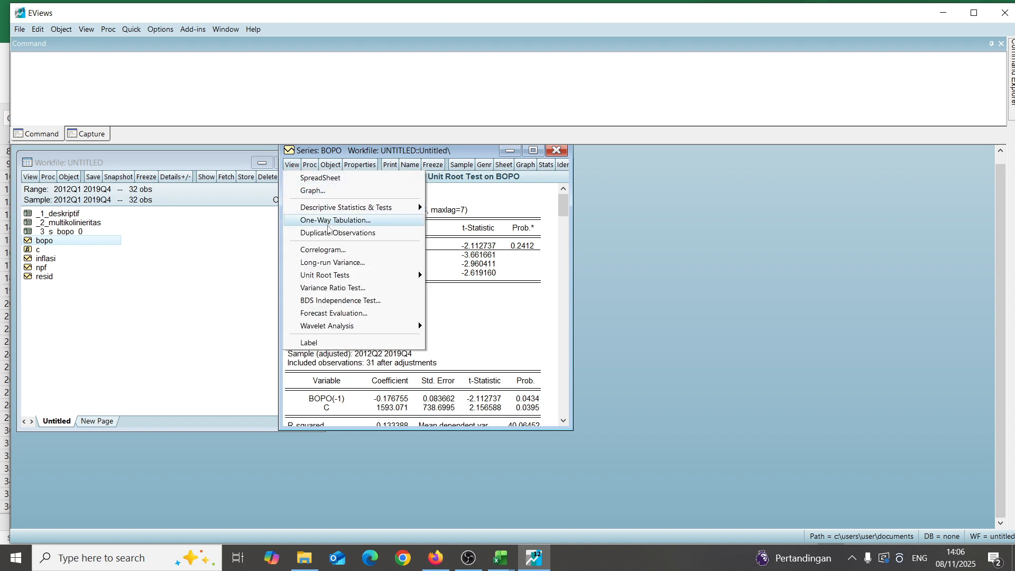
mouse_move(359, 276)
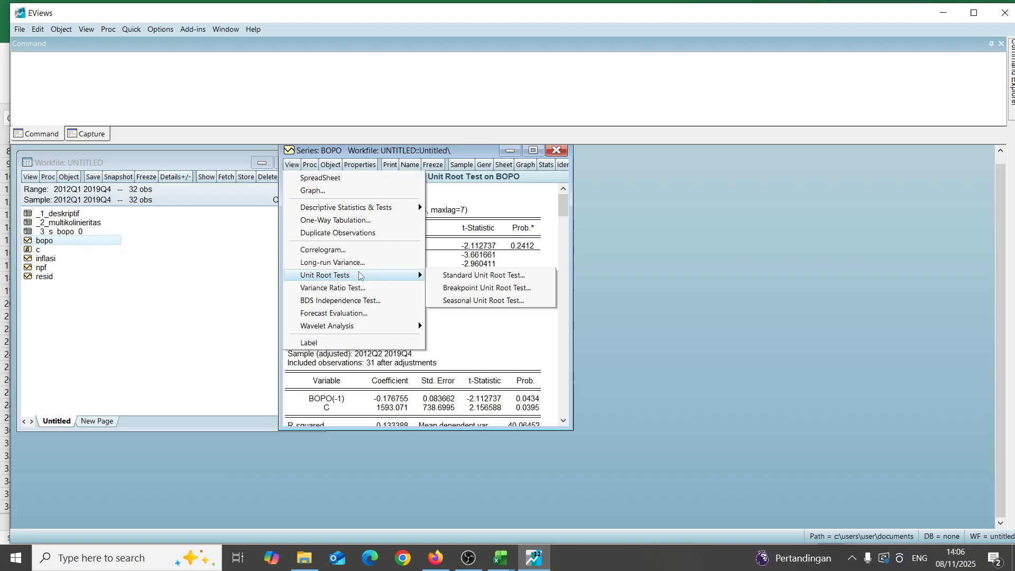
click(439, 279)
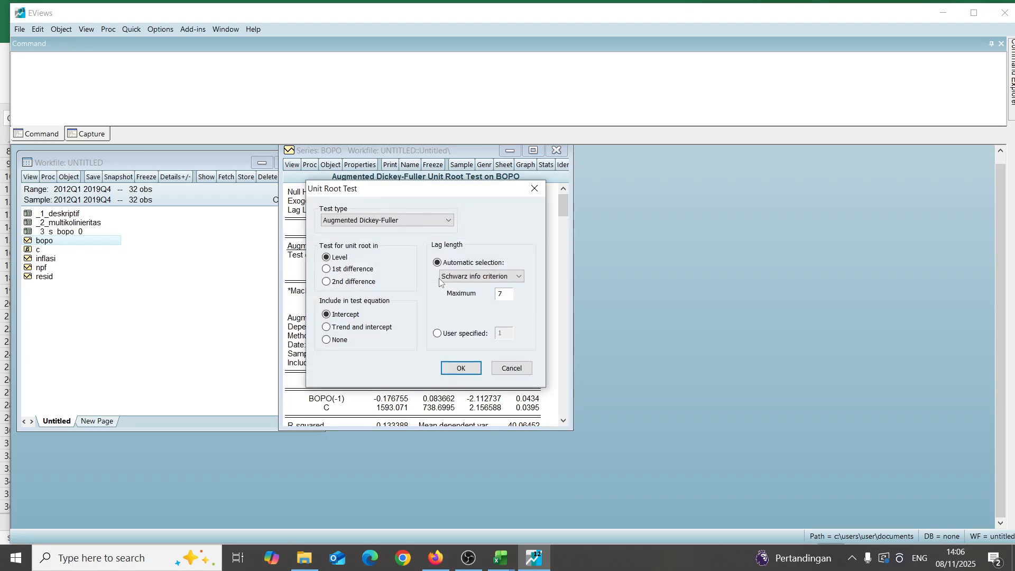
click(327, 270)
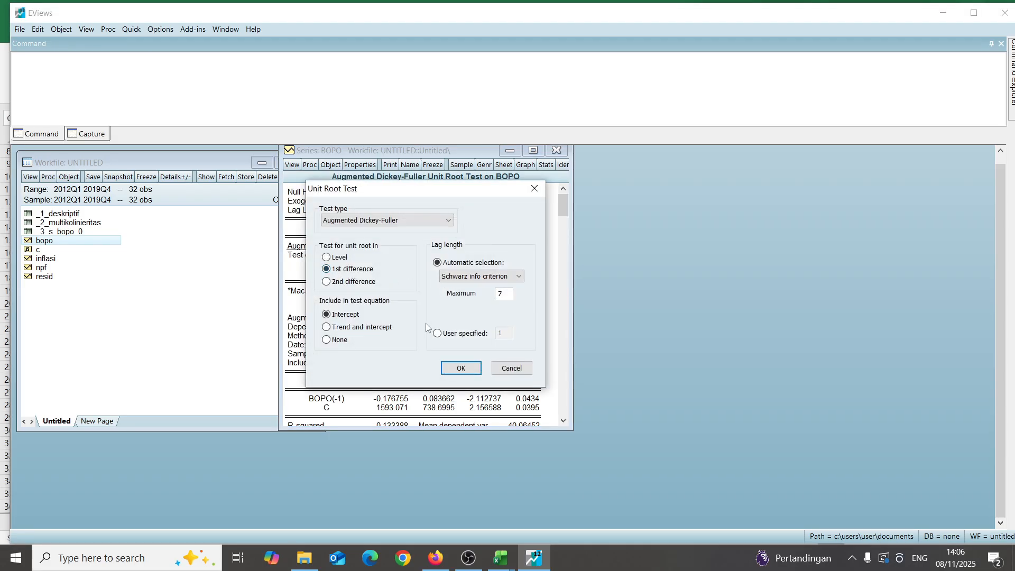
click(461, 368)
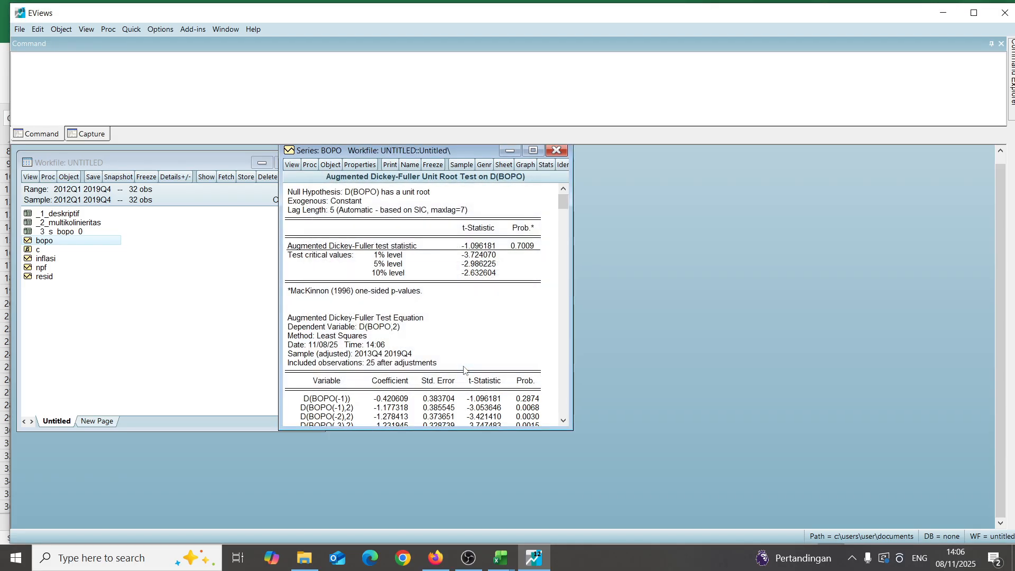
Step: Freeze the first-difference test result of bopo as a table named _3_s_bopo_1 and close the table
click(432, 165)
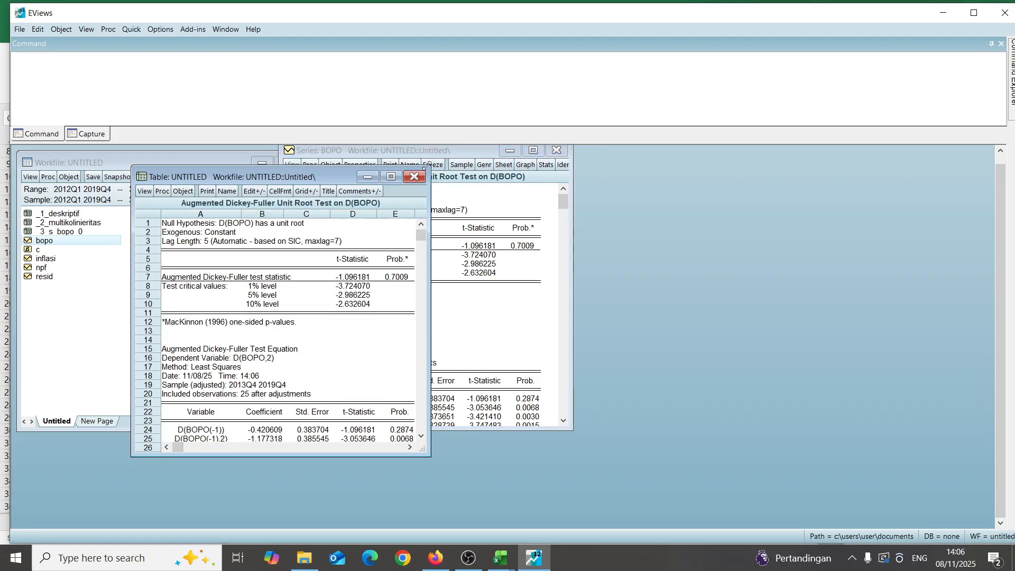
click(228, 191)
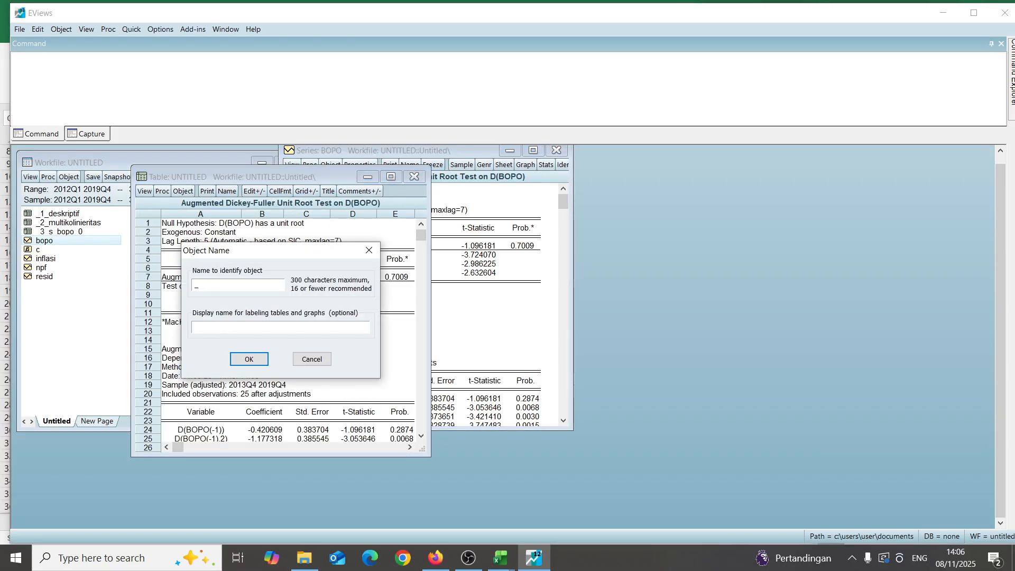
text(_3_s_bopo_1)
click(255, 358)
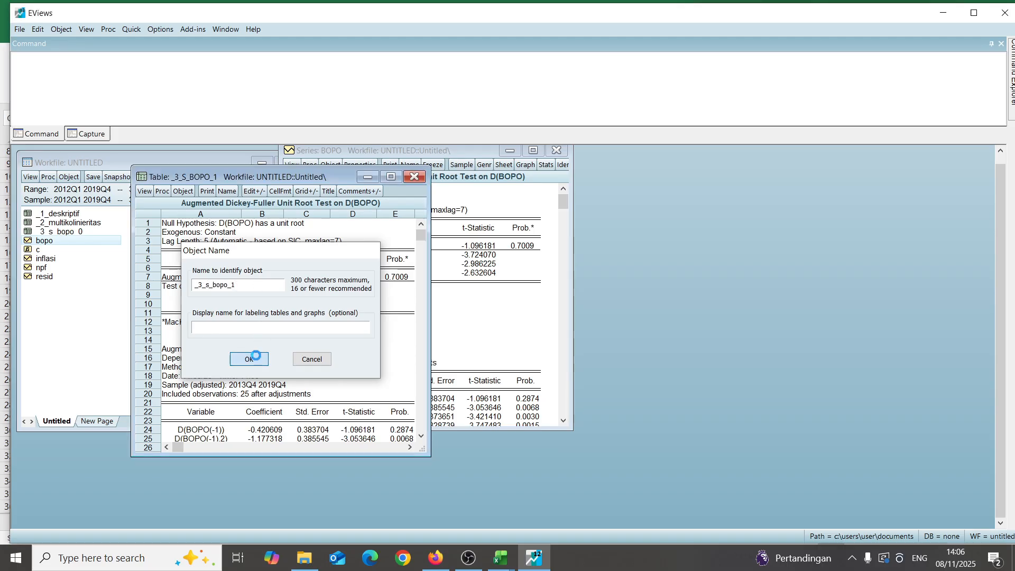
click(414, 176)
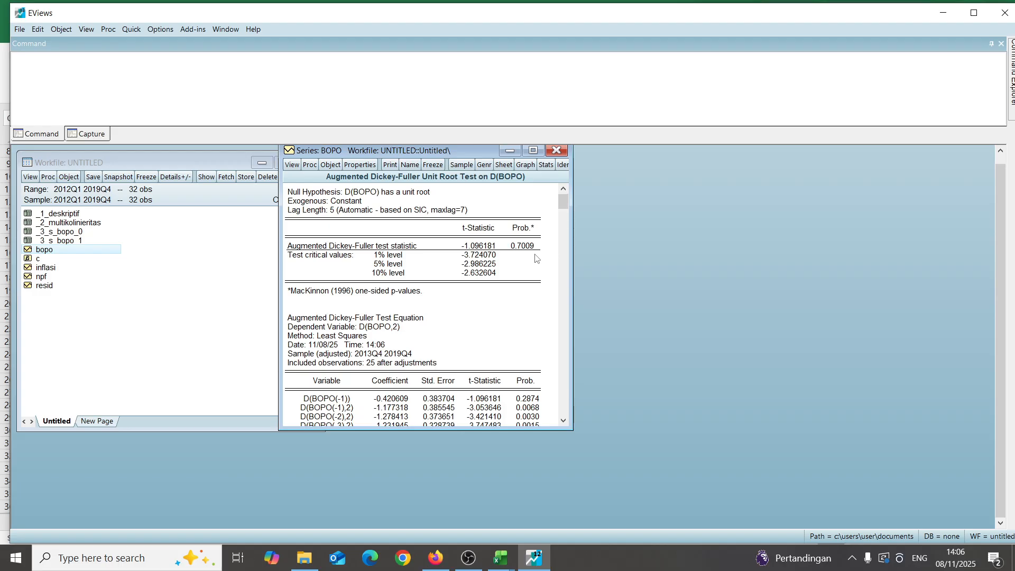
Step: Run the standard Augmented Dickey-Fuller unit root test on bopo in 2nd difference, keeping the intercept and Schwarz lag selection
click(298, 164)
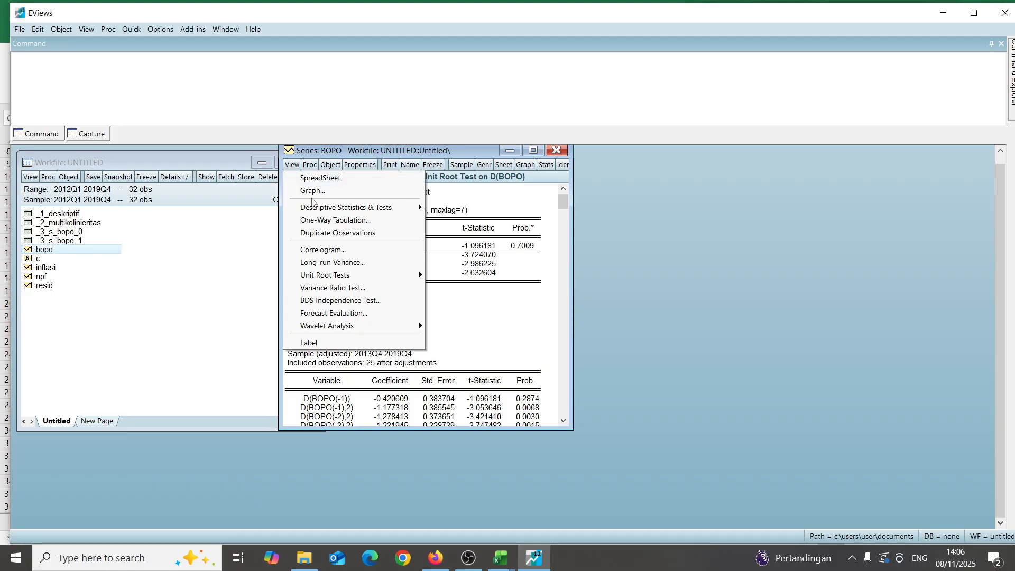
mouse_move(341, 276)
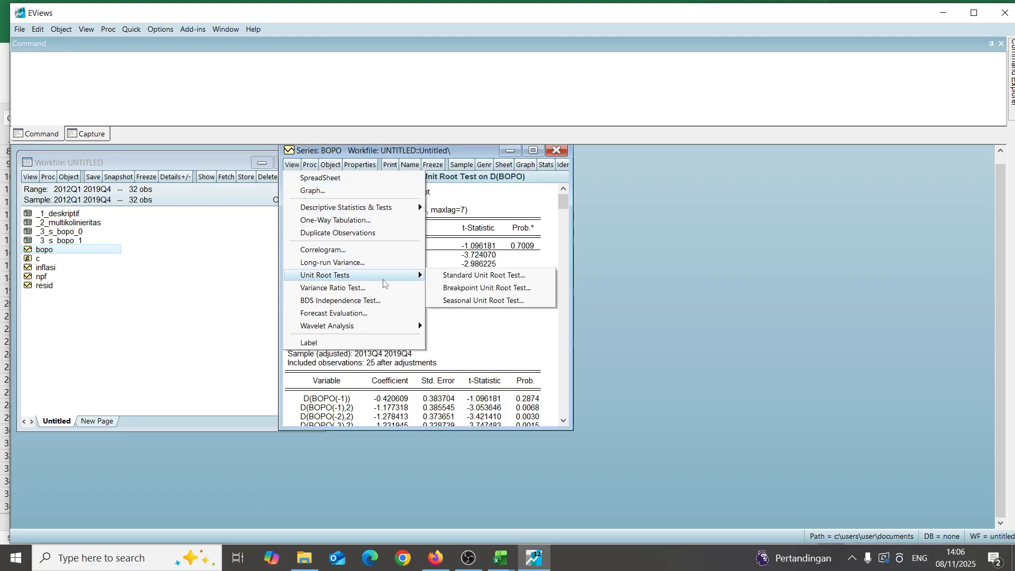
click(466, 275)
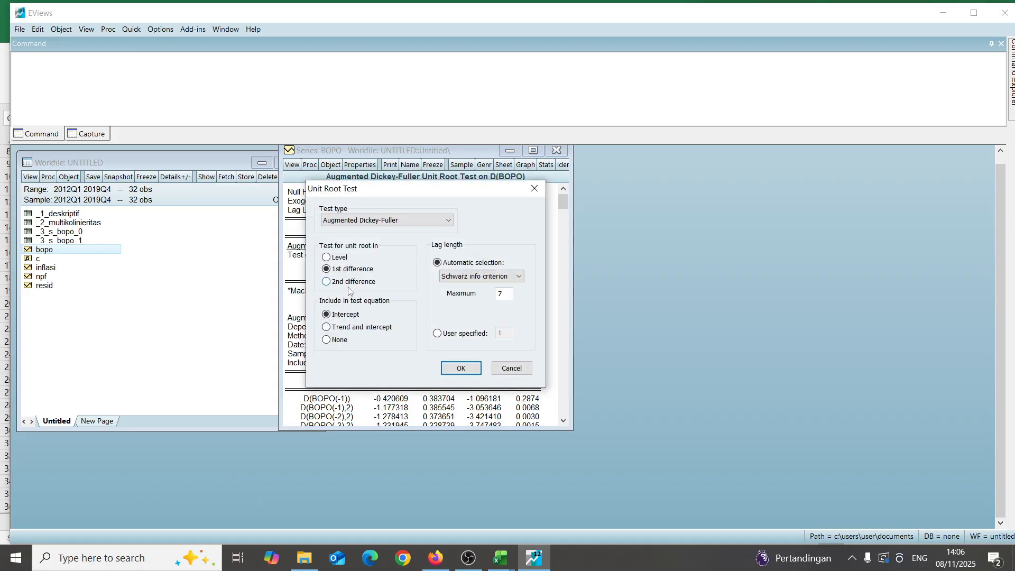
click(329, 283)
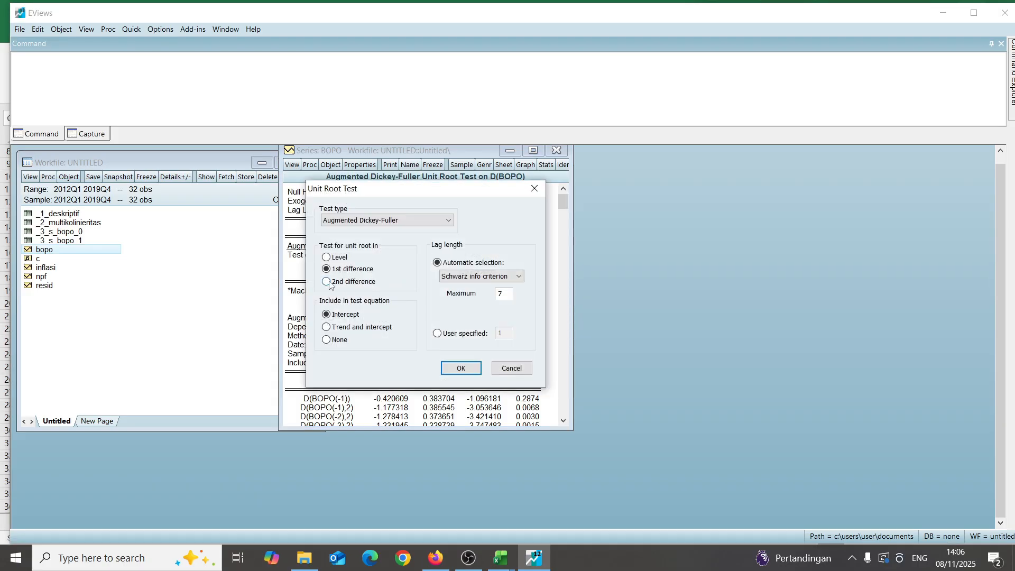
click(461, 368)
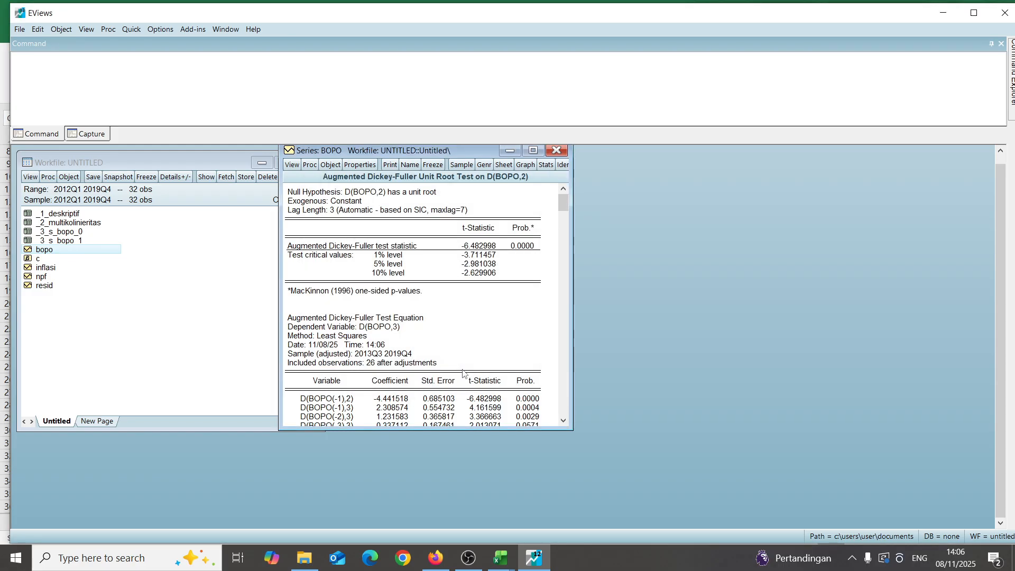
Step: Freeze the second-difference test result as a table named _3_s_bopo_2, then close the table and the bopo series
click(435, 165)
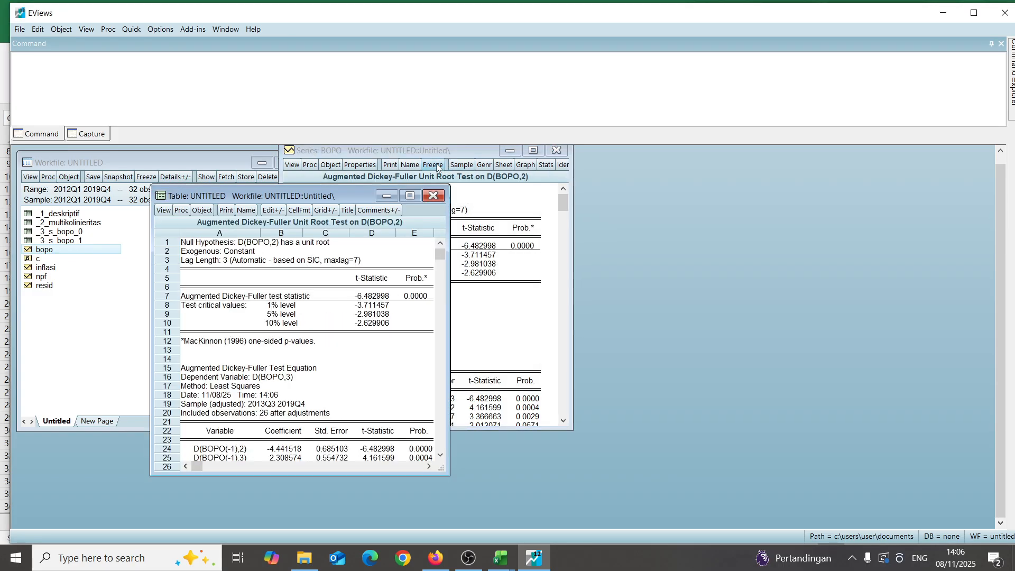
click(240, 211)
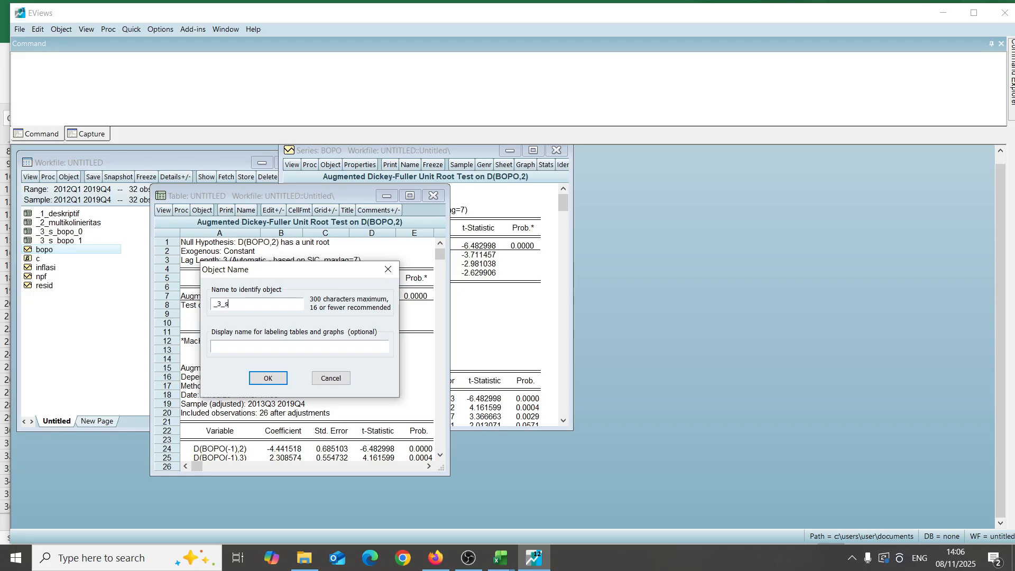
text(_3_s_bopo_2)
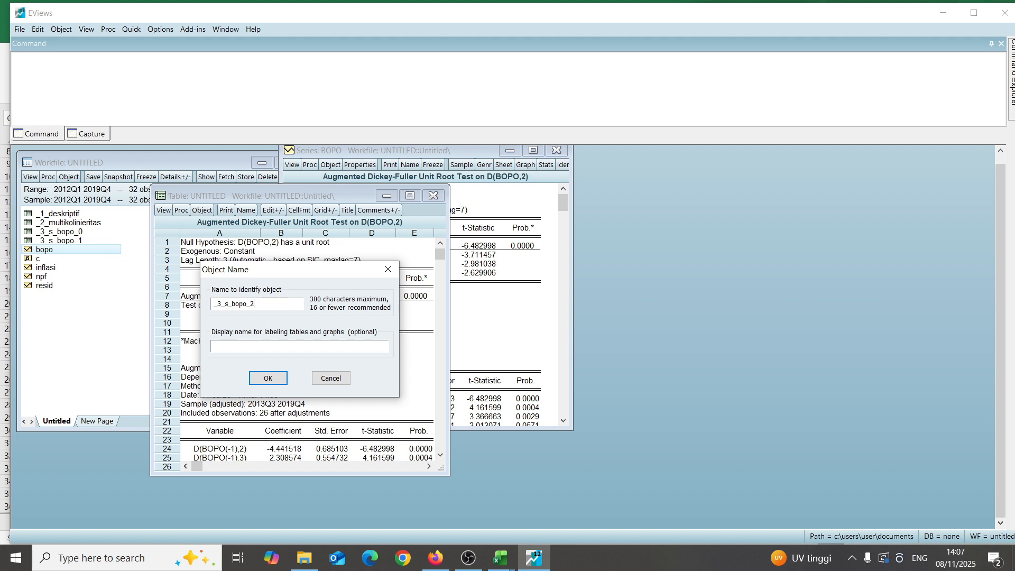
click(268, 378)
click(433, 196)
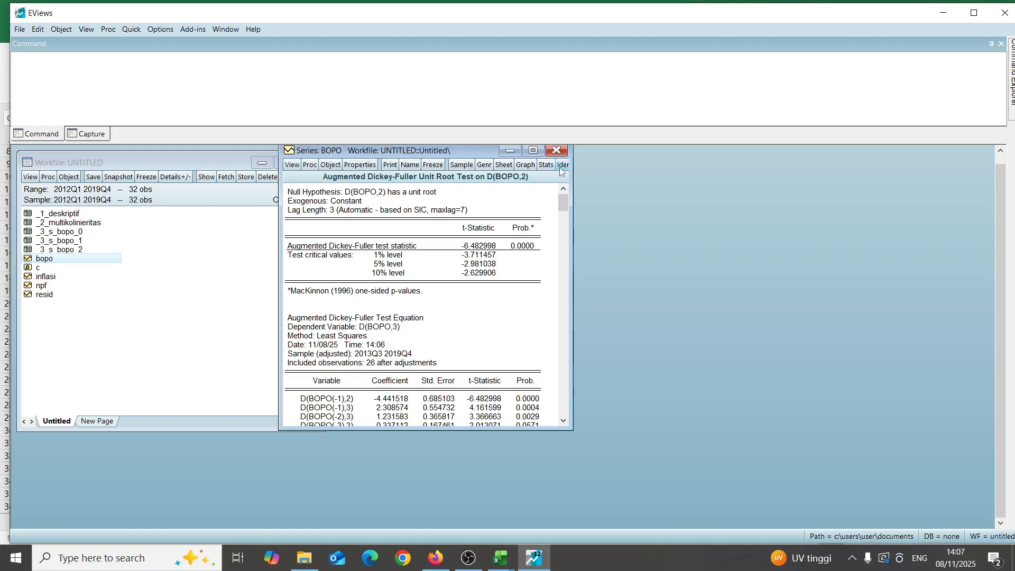
click(557, 150)
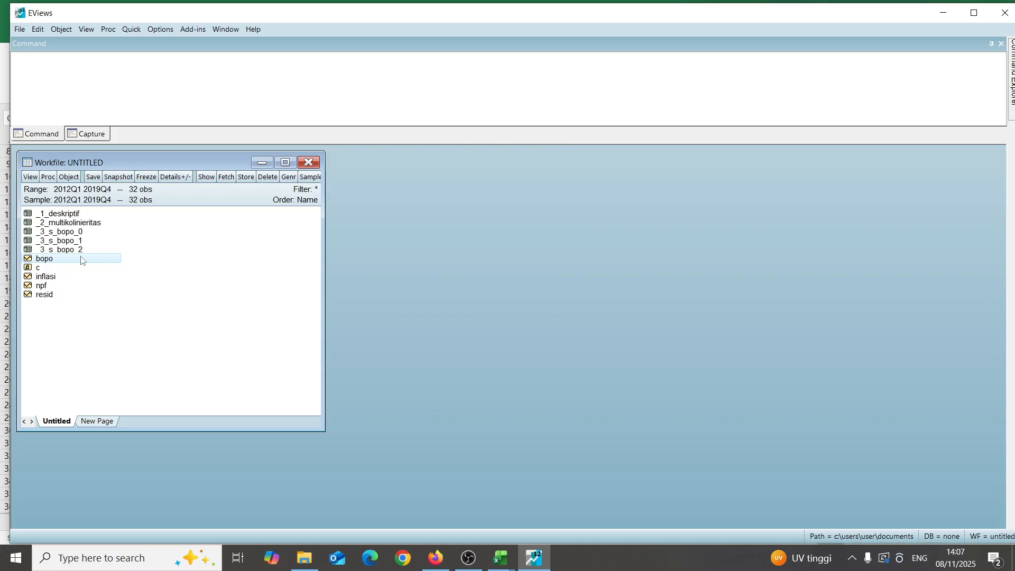
Step: Open the inflasi series and run a standard Augmented Dickey-Fuller unit root test at level with an intercept and Schwarz lag selection
double_click(45, 276)
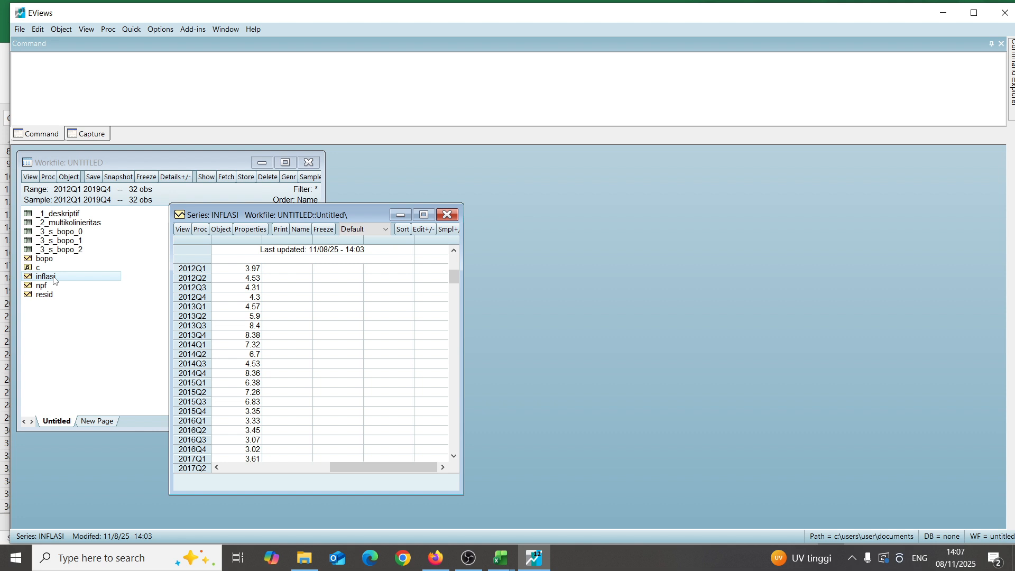
click(183, 230)
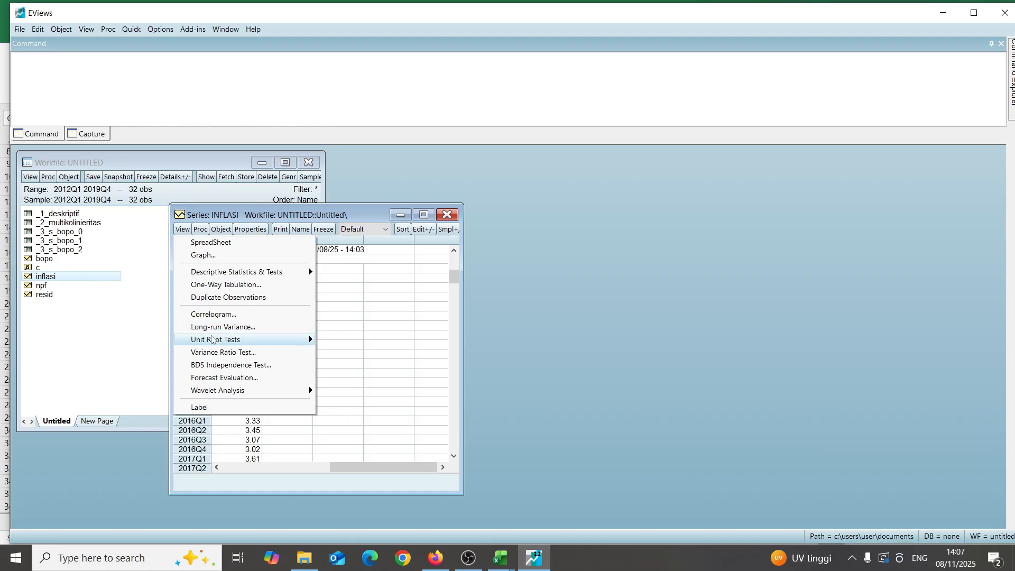
mouse_move(212, 340)
click(341, 342)
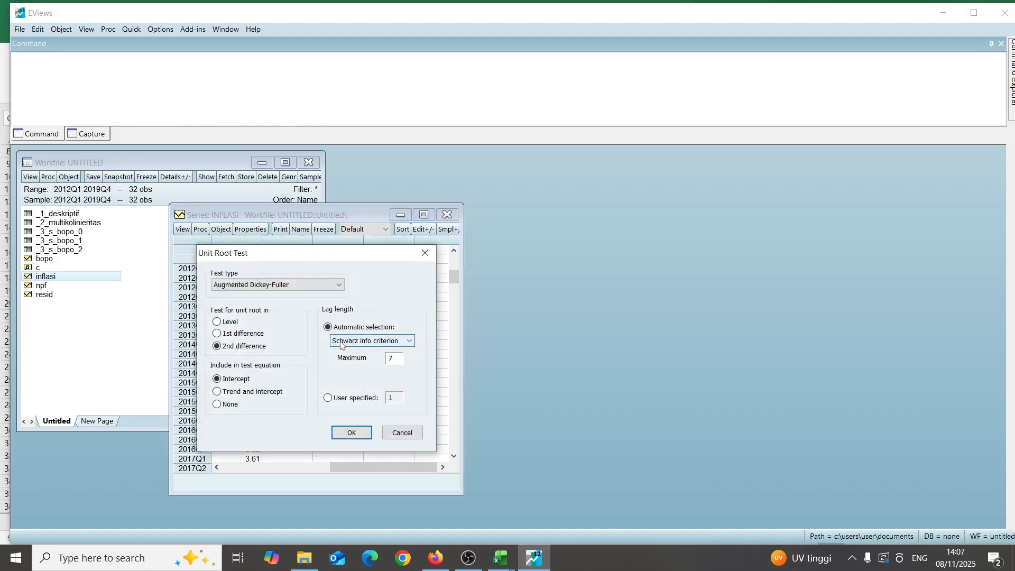
click(230, 322)
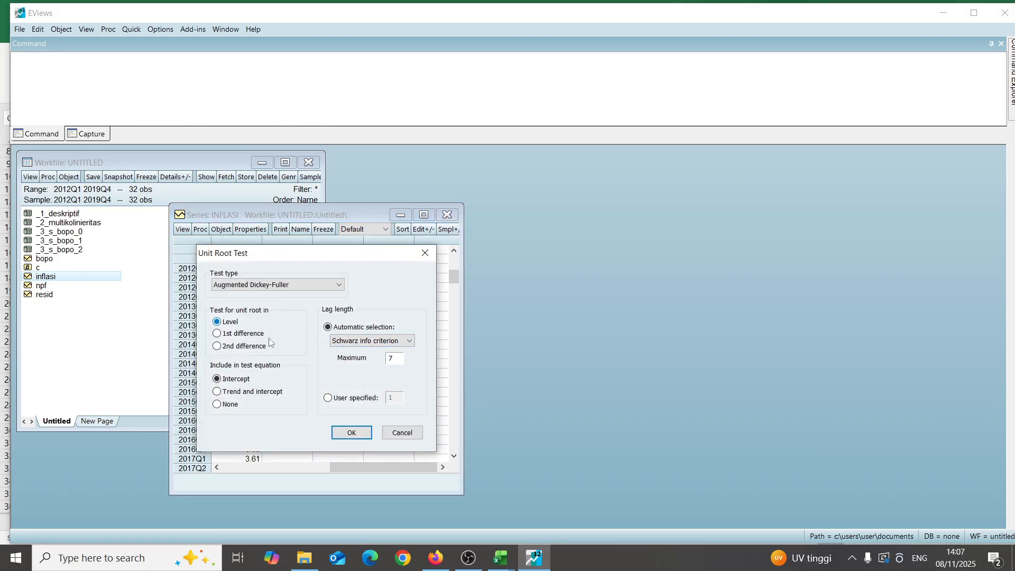
click(357, 432)
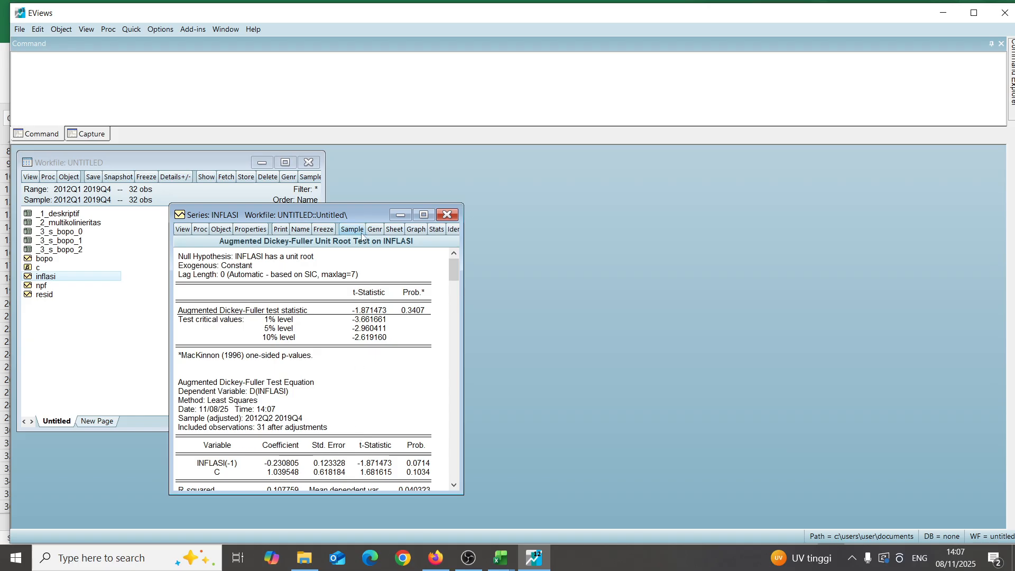
Step: Freeze the level unit root test result of inflasi as a table named _3_s_inflasi_0 and close the table
click(323, 229)
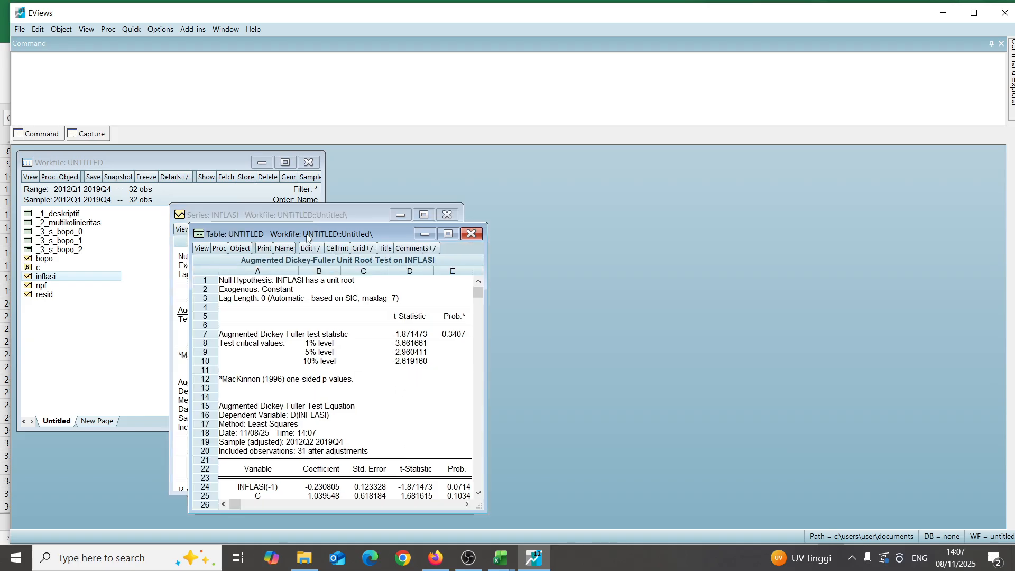
click(285, 248)
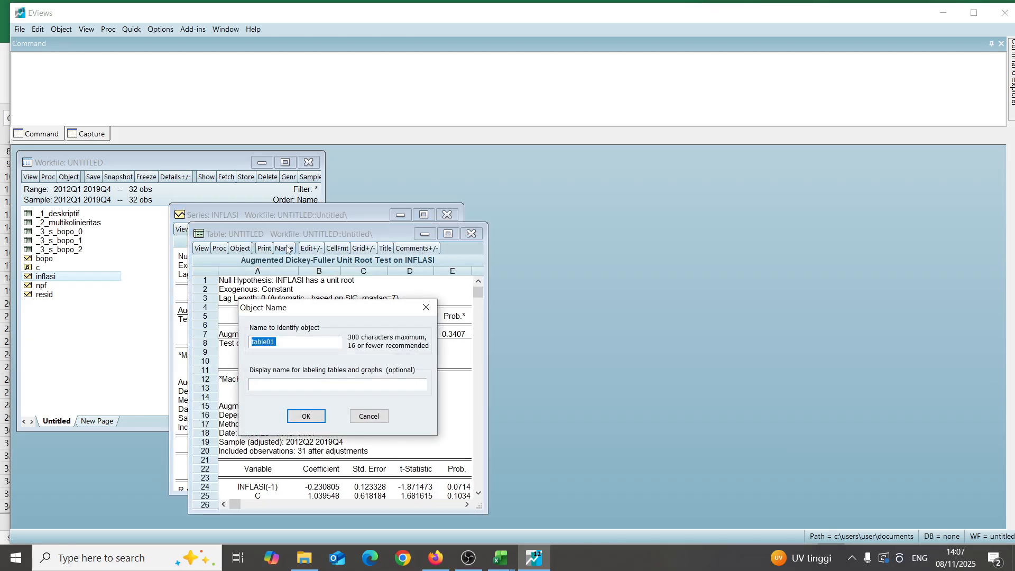
text(_3_)
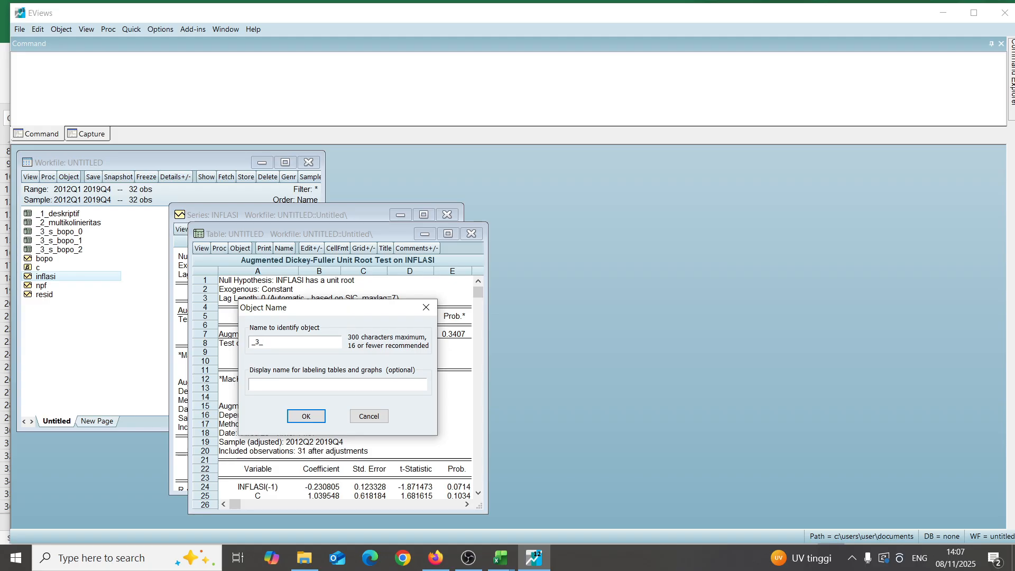
text(s_inflasi_0)
click(307, 418)
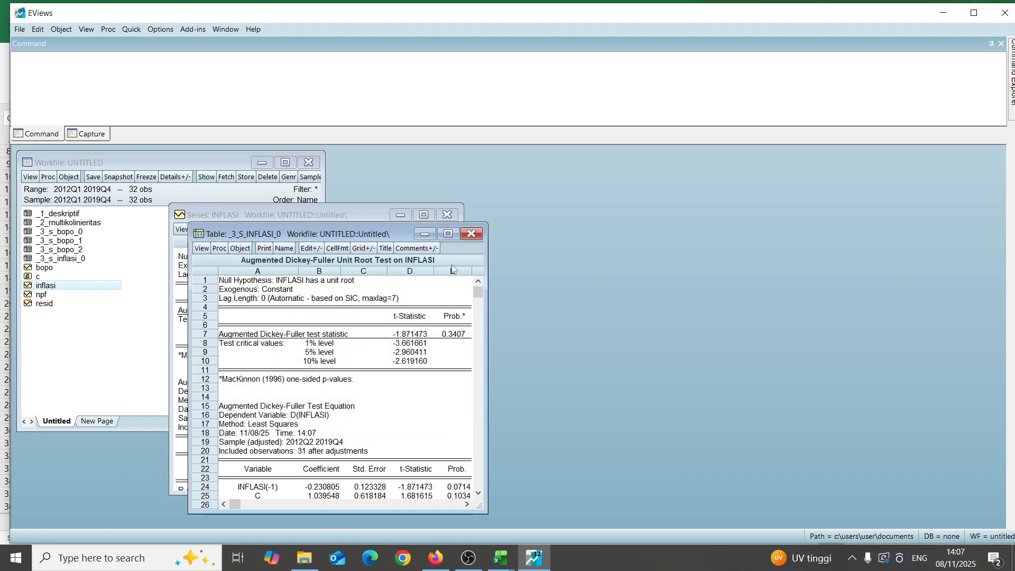
click(466, 235)
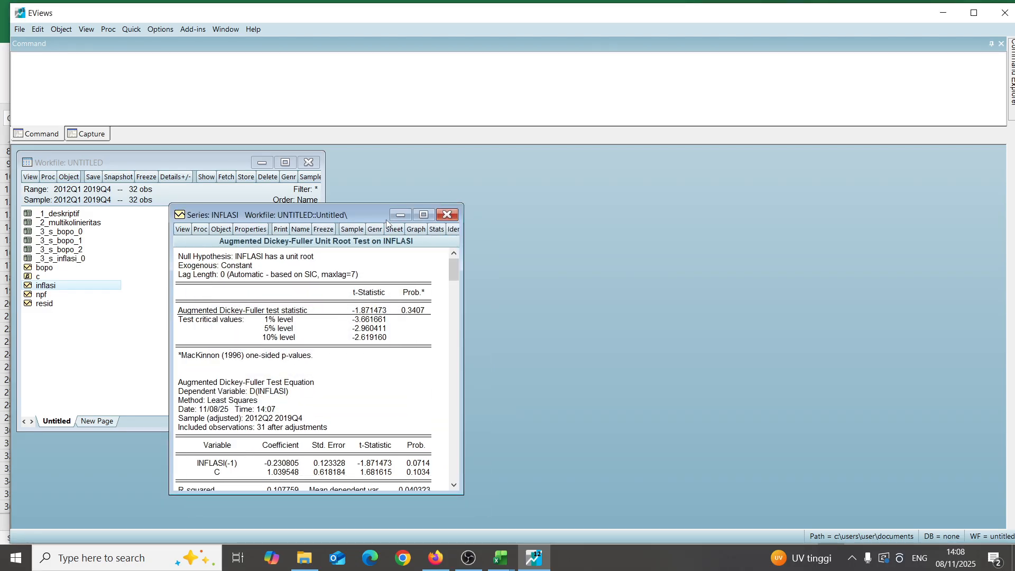
Step: Run the standard Augmented Dickey-Fuller unit root test on inflasi in 1st difference with an intercept and Schwarz lag selection, and freeze the result
drag(372, 215, 501, 166)
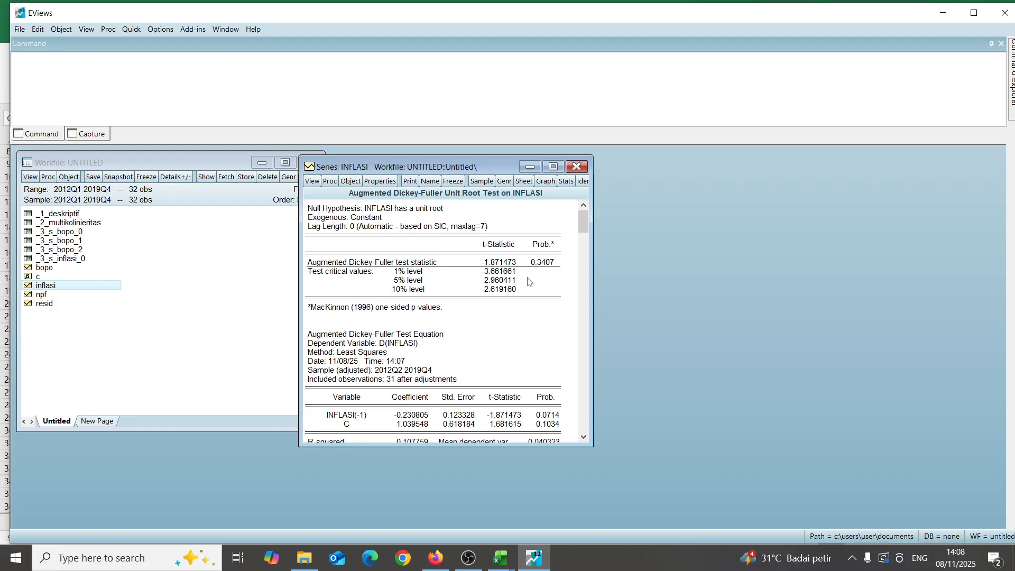
click(312, 181)
mouse_move(354, 295)
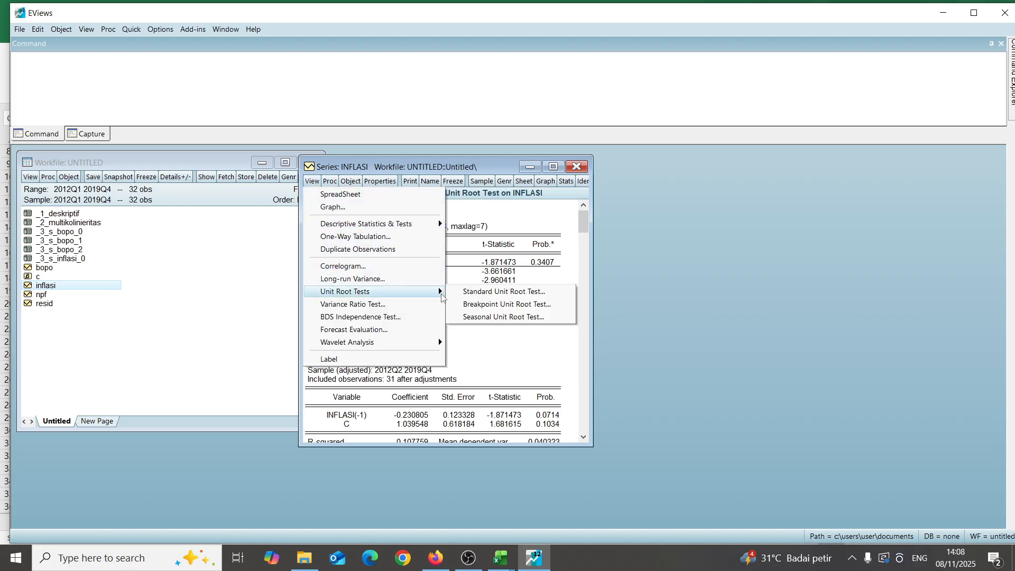
click(472, 293)
click(376, 290)
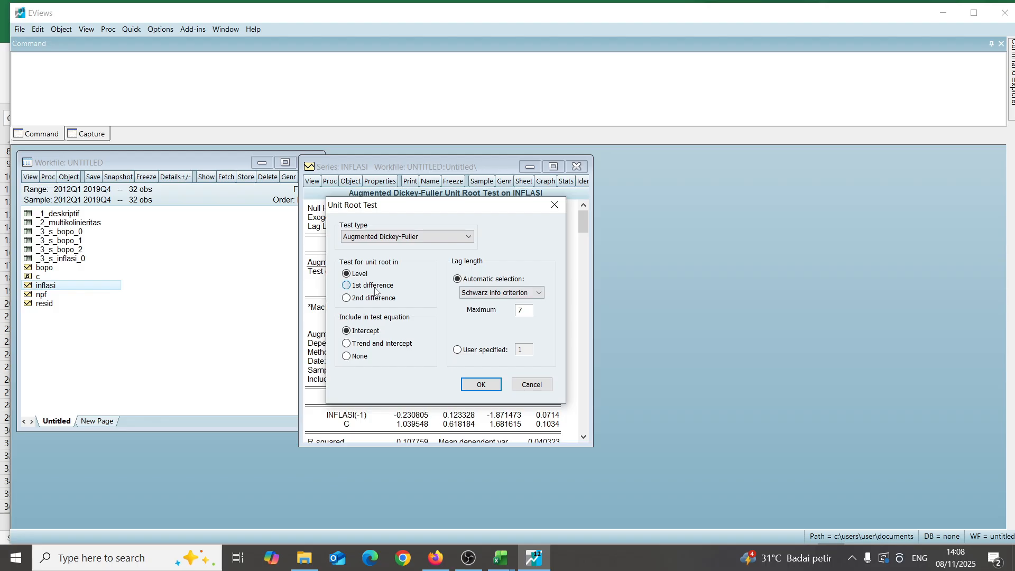
click(476, 386)
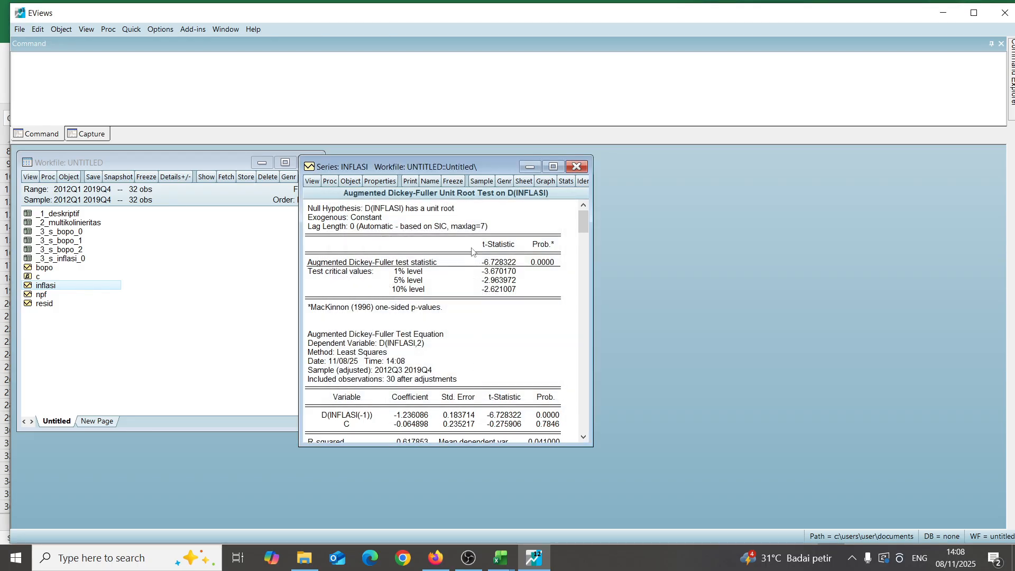
click(456, 183)
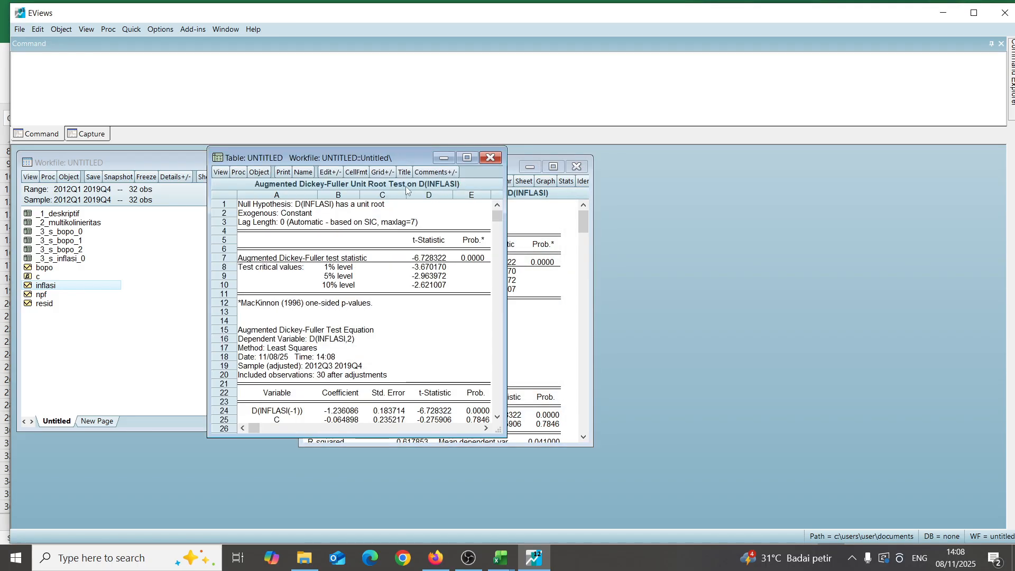
Step: Try to name the frozen inflasi first-difference table _3_s_bopo_1
click(306, 172)
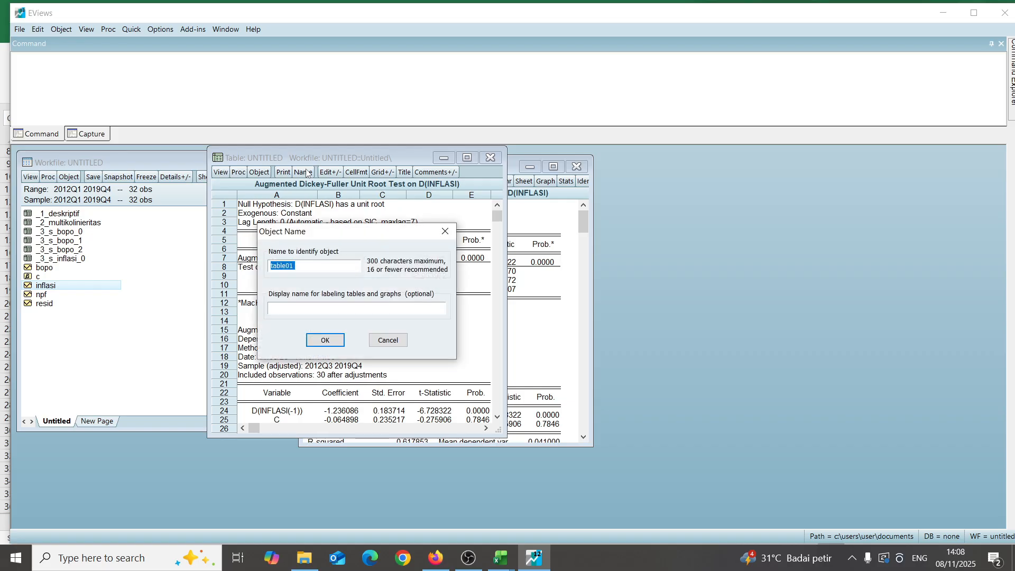
key(BackSpace)
text(_3_s_bopo_1)
click(326, 340)
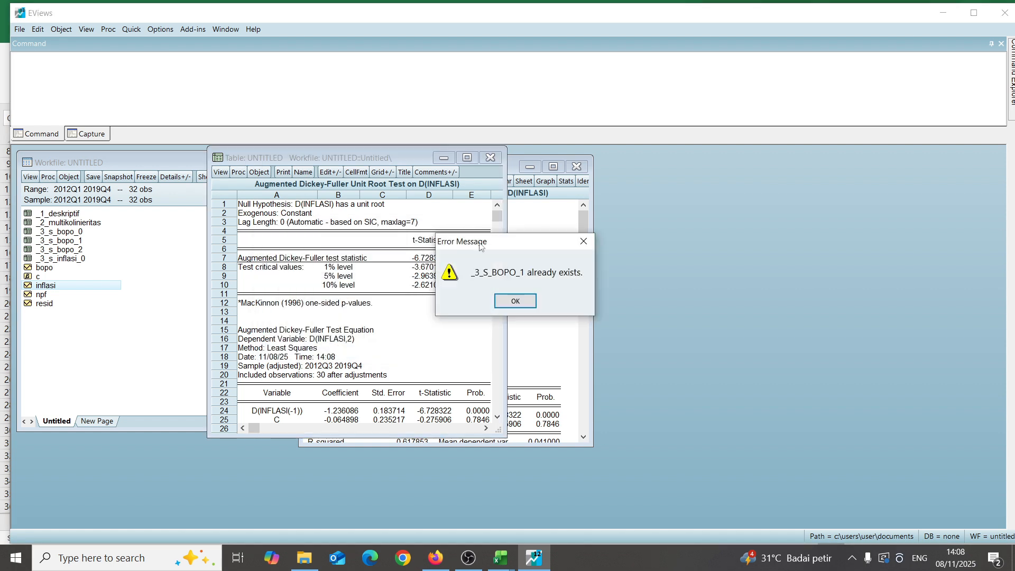
click(512, 302)
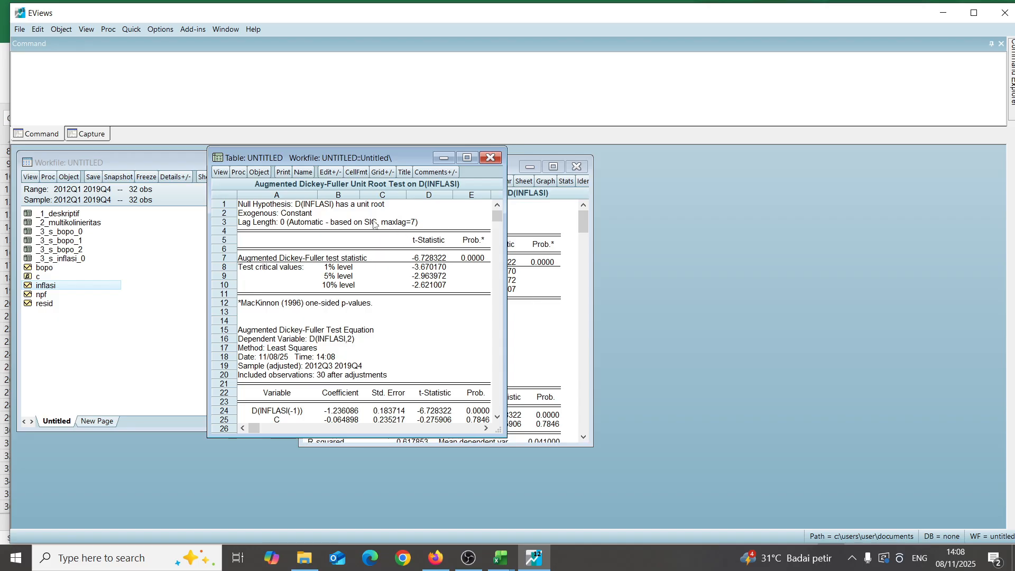
Step: Name the frozen first-difference table _3_s_inflasi_1, then close the table and the inflasi series
click(305, 175)
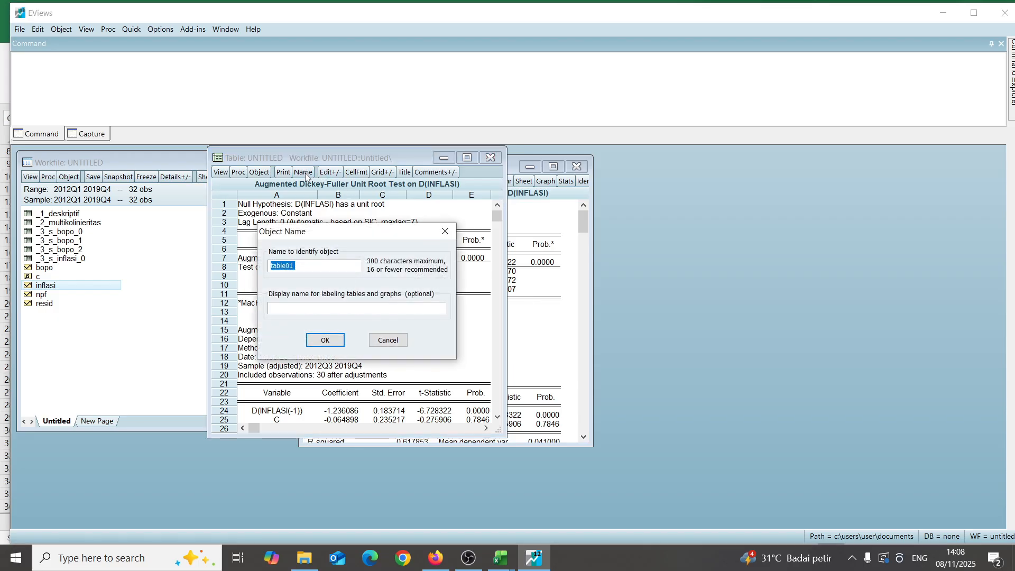
key(BackSpace)
text(_3_s_inflasi_)
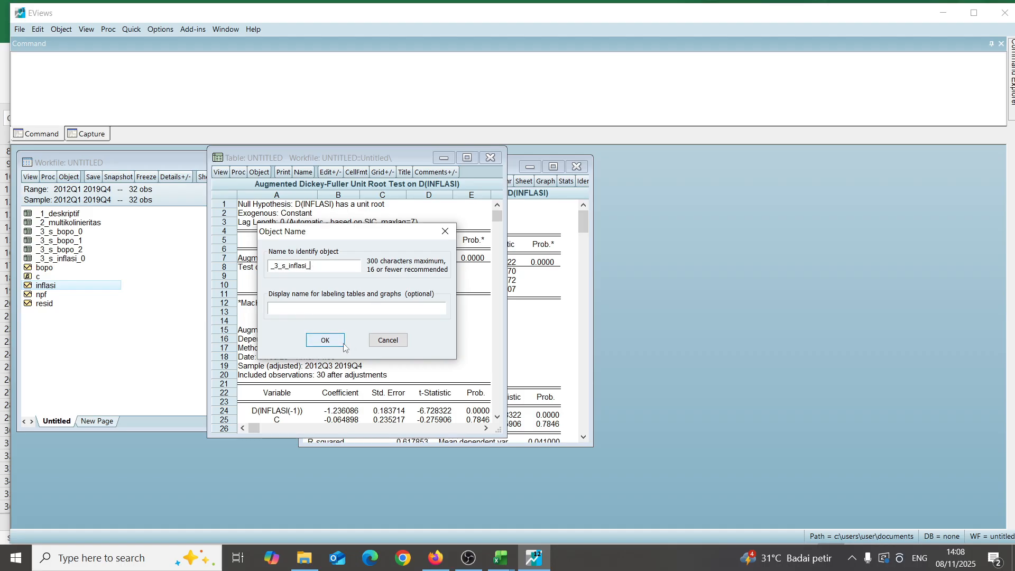
text(01)
click(321, 343)
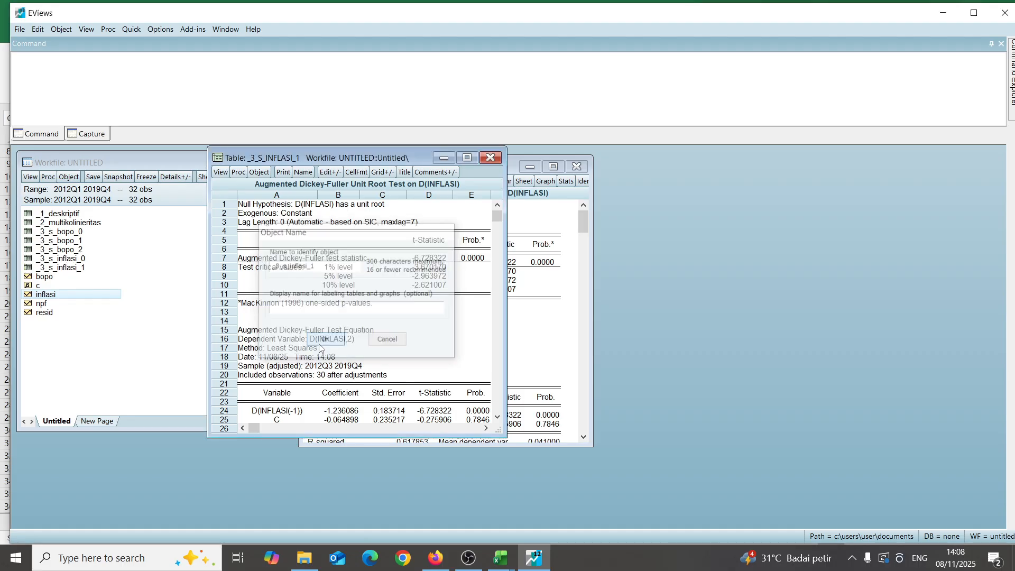
click(490, 158)
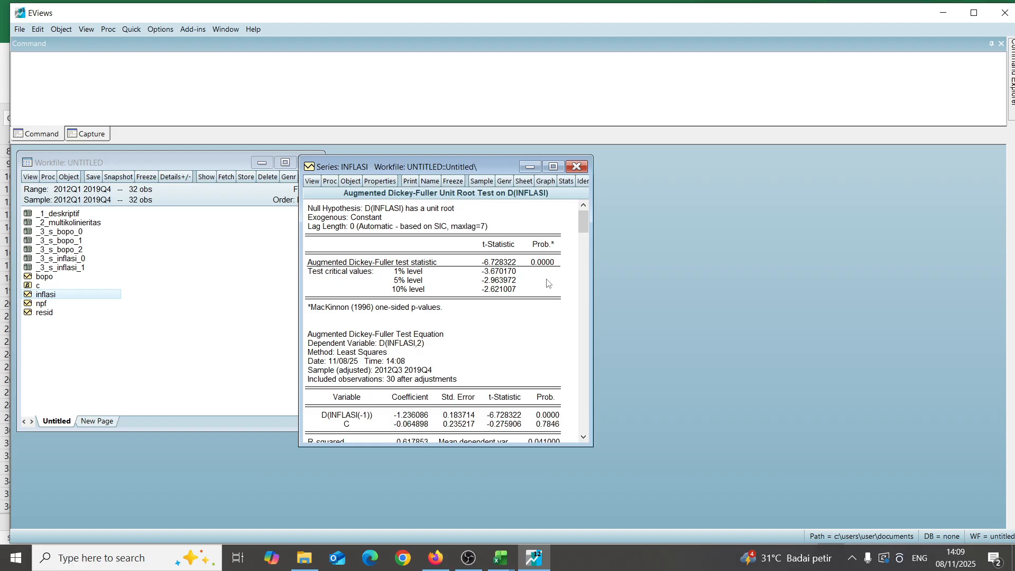
click(576, 167)
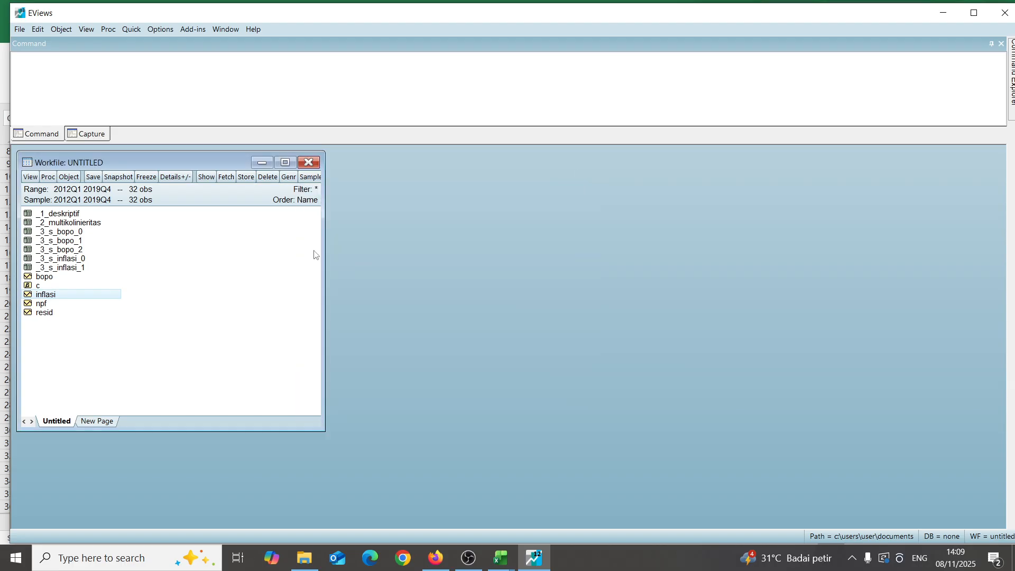
Step: Open the npf series and run a standard Augmented Dickey-Fuller unit root test at level with an intercept and Schwarz lag selection
double_click(63, 305)
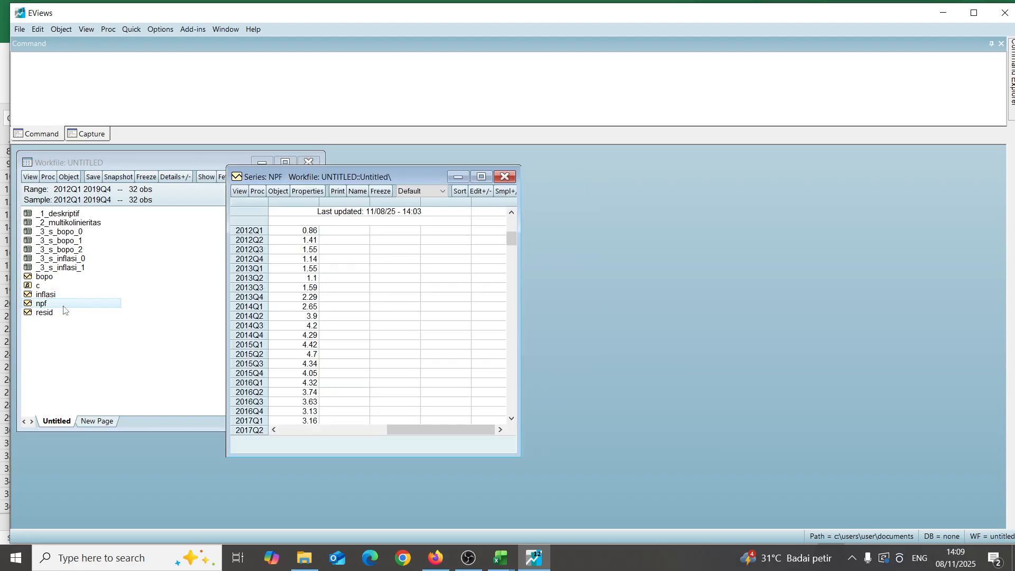
click(244, 191)
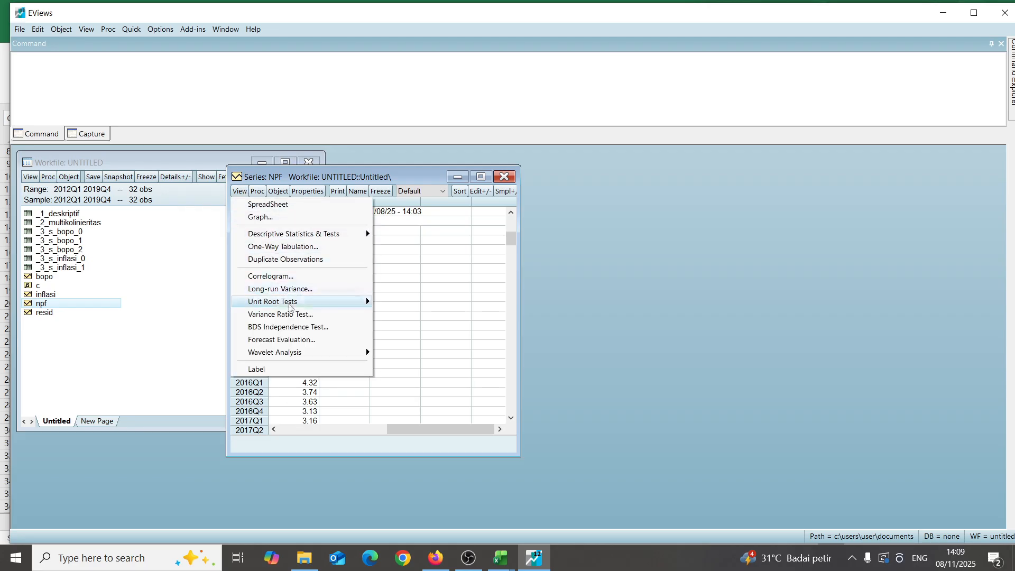
mouse_move(289, 307)
click(391, 302)
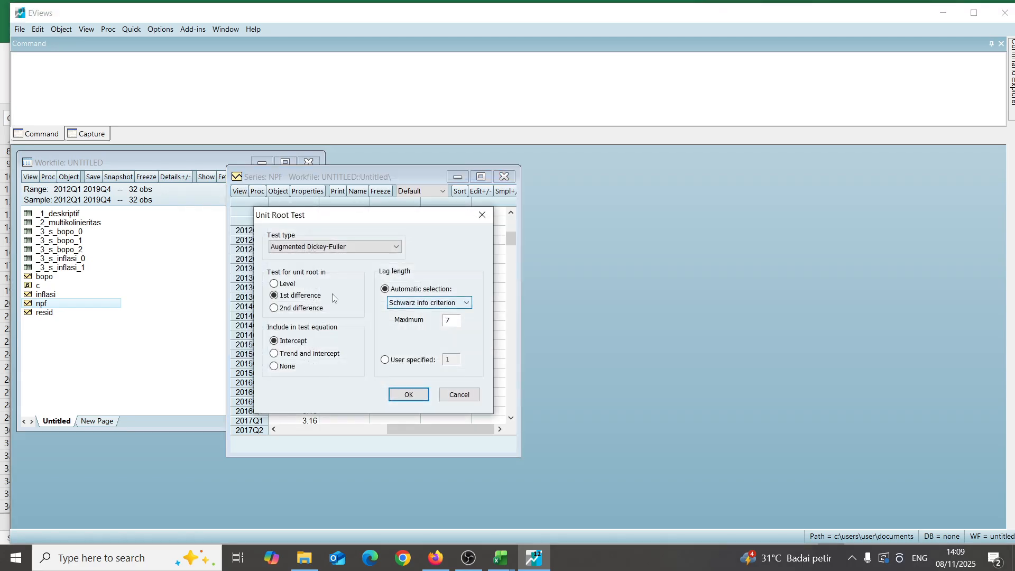
click(286, 284)
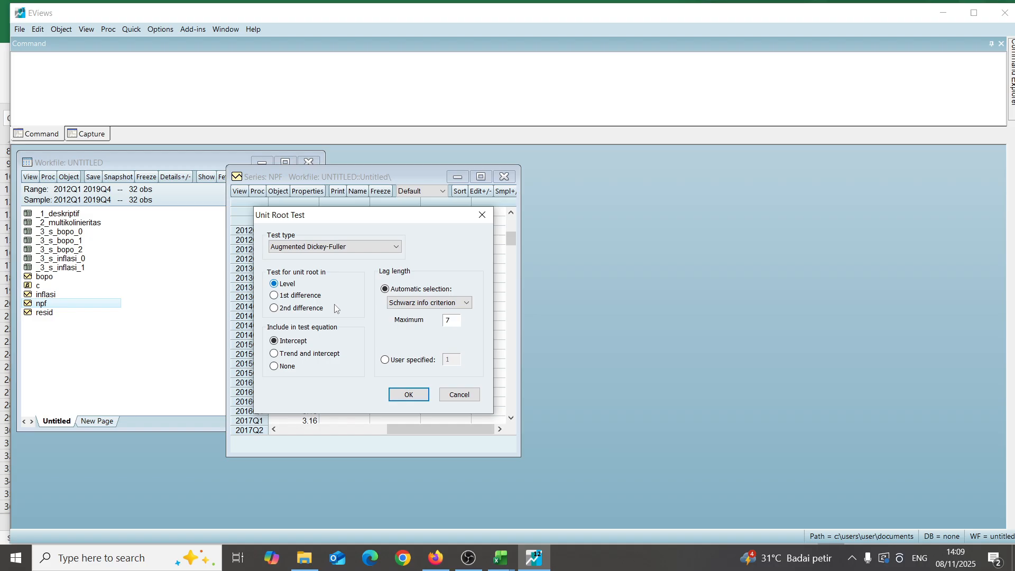
click(410, 395)
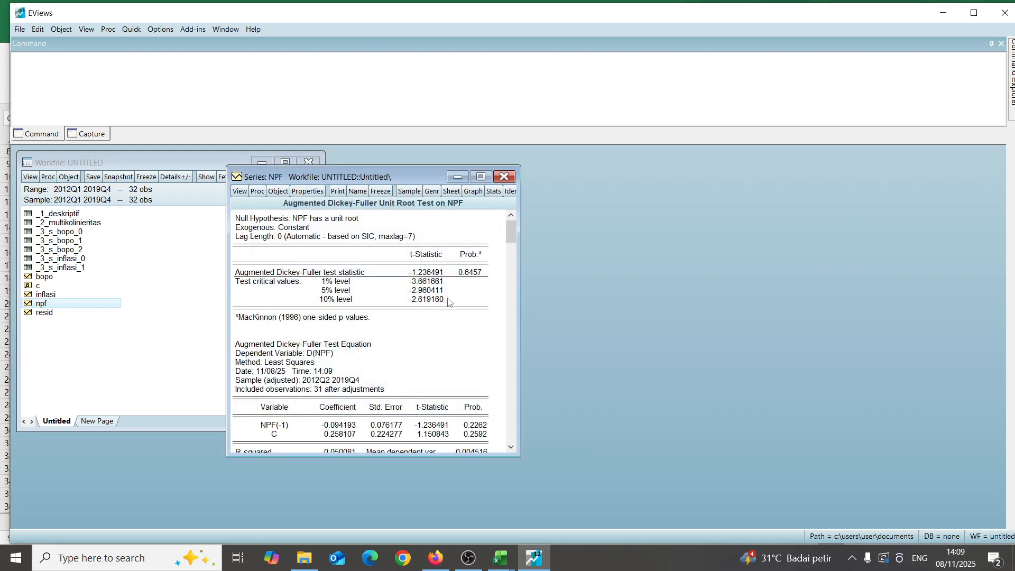
Step: Freeze the level unit root test result of npf as a table named _3_s_npf_0 and close the table
click(378, 191)
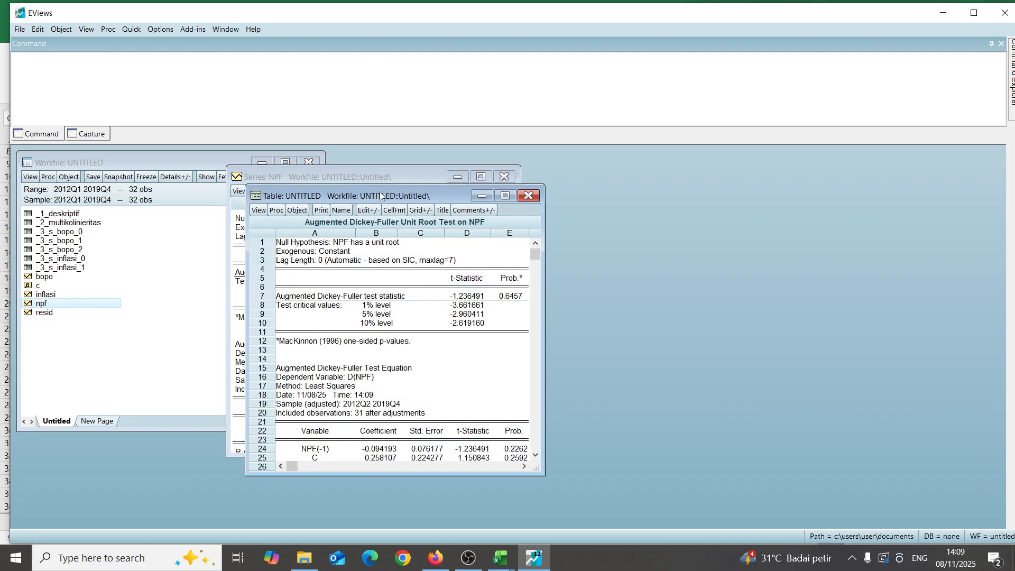
click(341, 211)
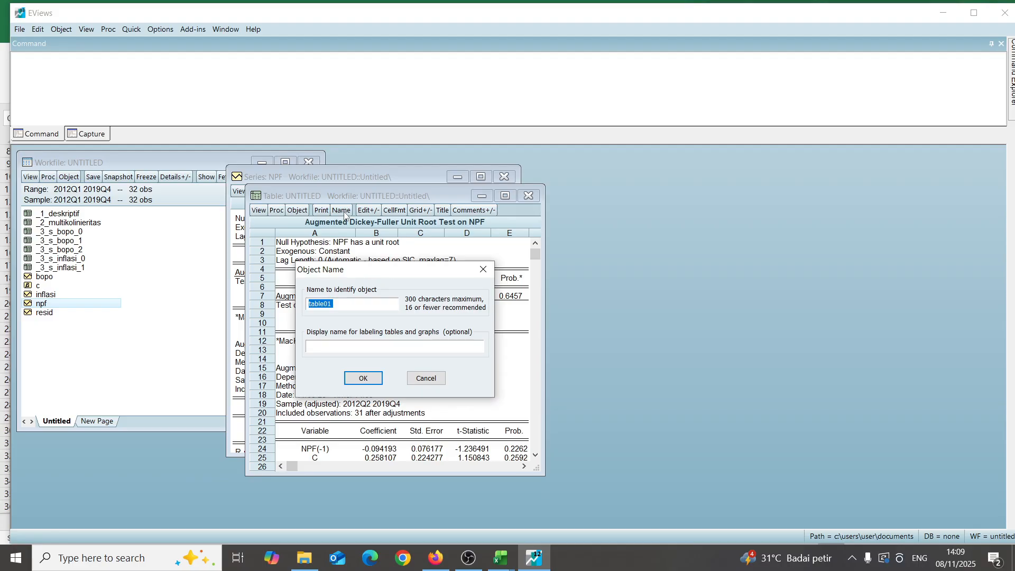
key(BackSpace)
text(_3_s_npf_0)
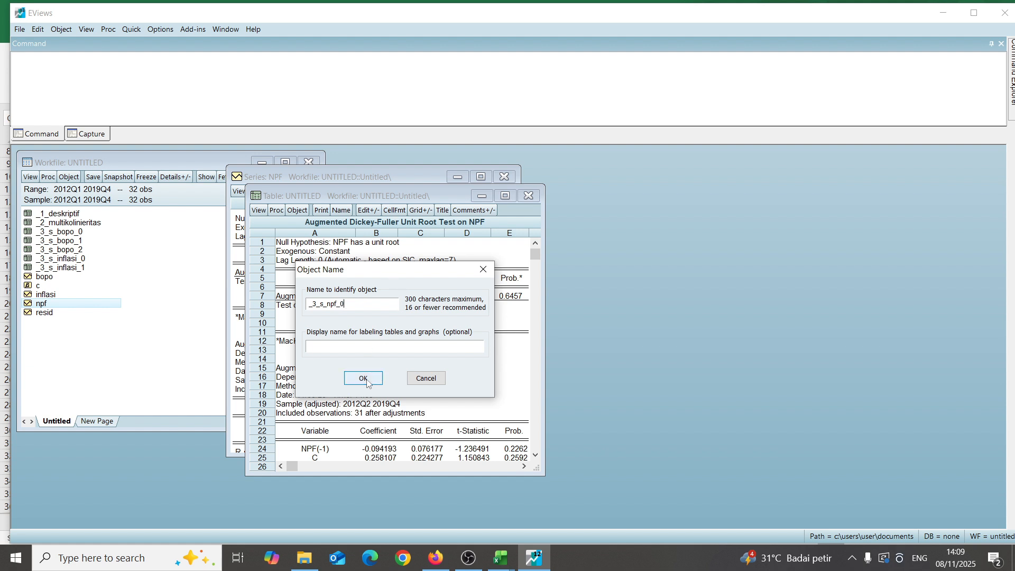
click(363, 378)
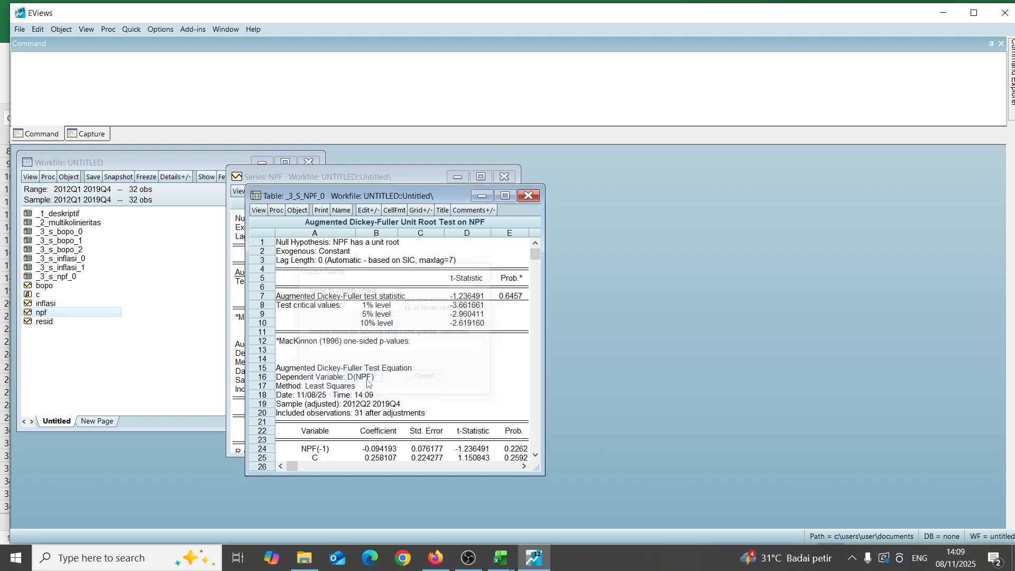
click(528, 195)
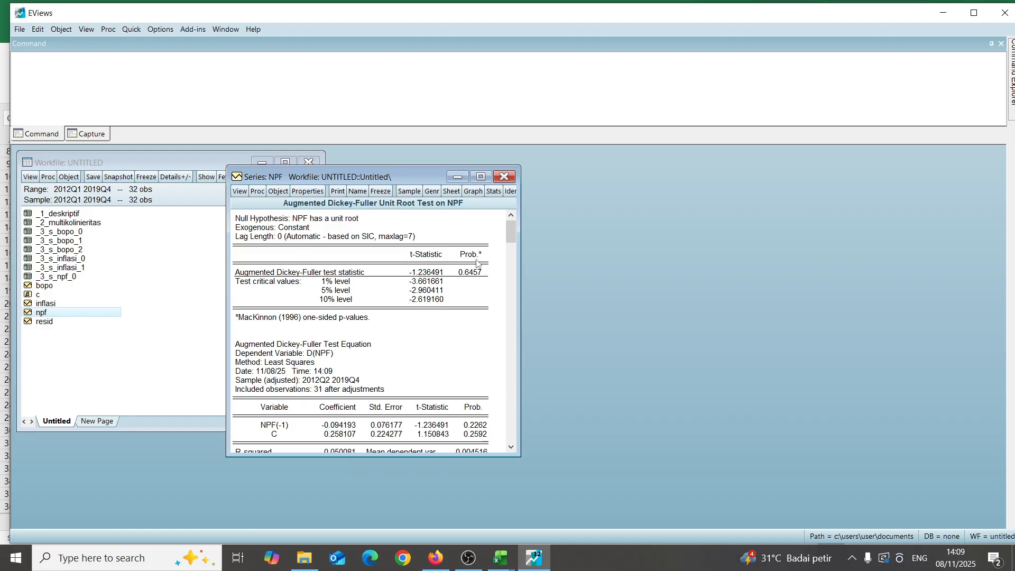
Step: Run the standard Augmented Dickey-Fuller unit root test on npf in 1st difference, keeping the intercept and Schwarz lag selection
click(245, 196)
mouse_move(281, 304)
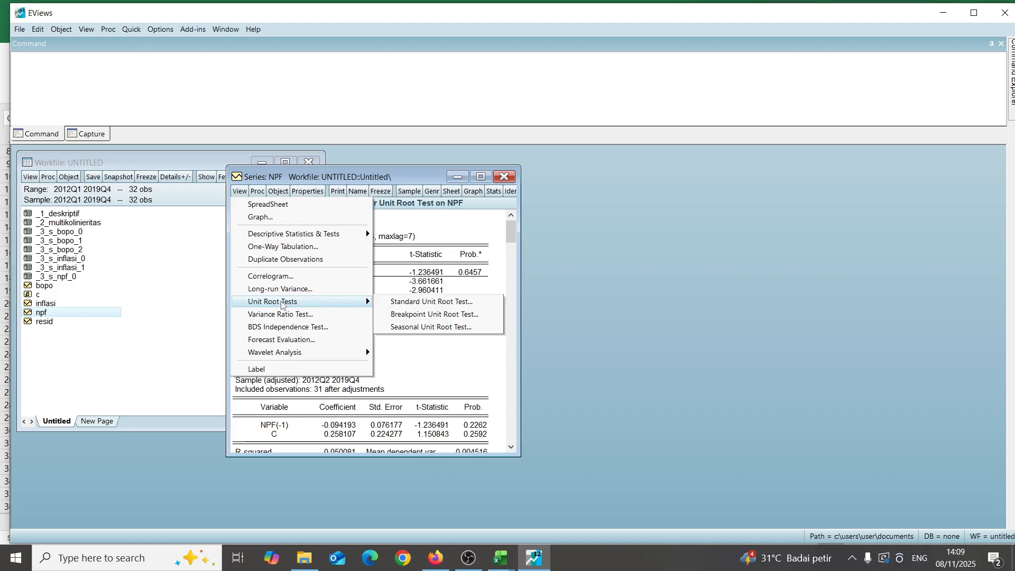
click(389, 303)
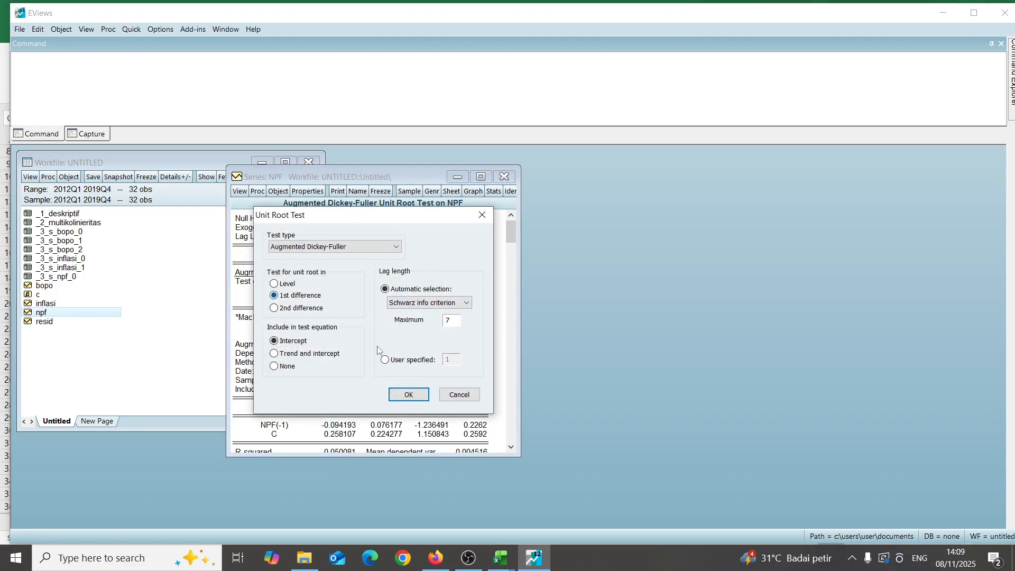
click(408, 394)
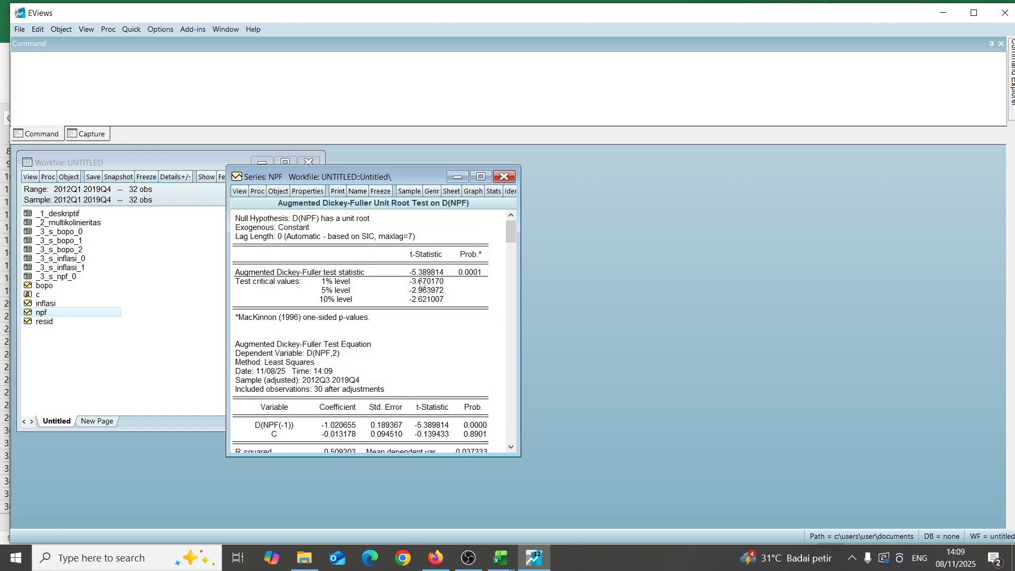
Step: Freeze the first-difference test result of npf as a table named _3_s_npf_1, then close the table and the npf series
click(366, 192)
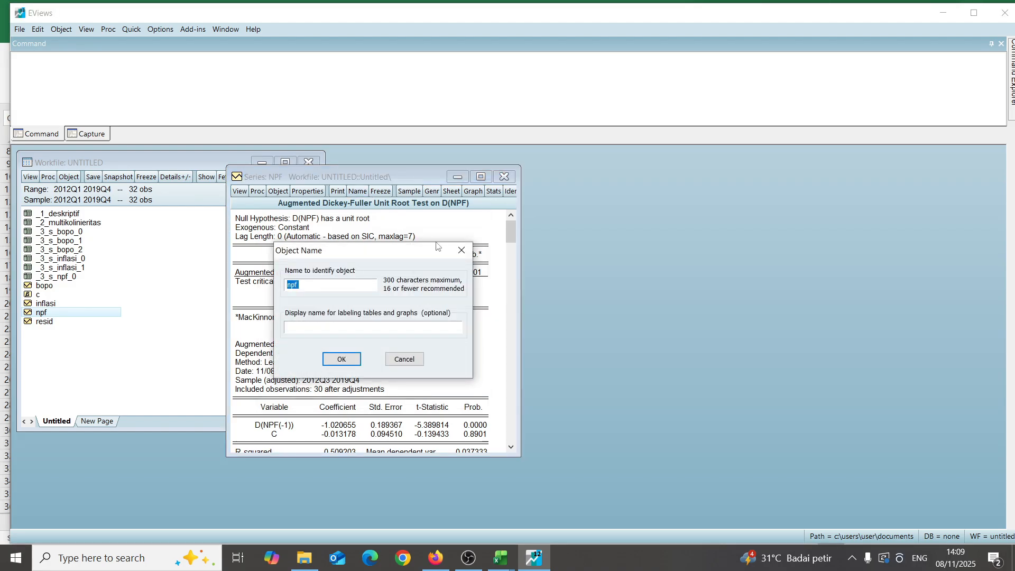
click(461, 251)
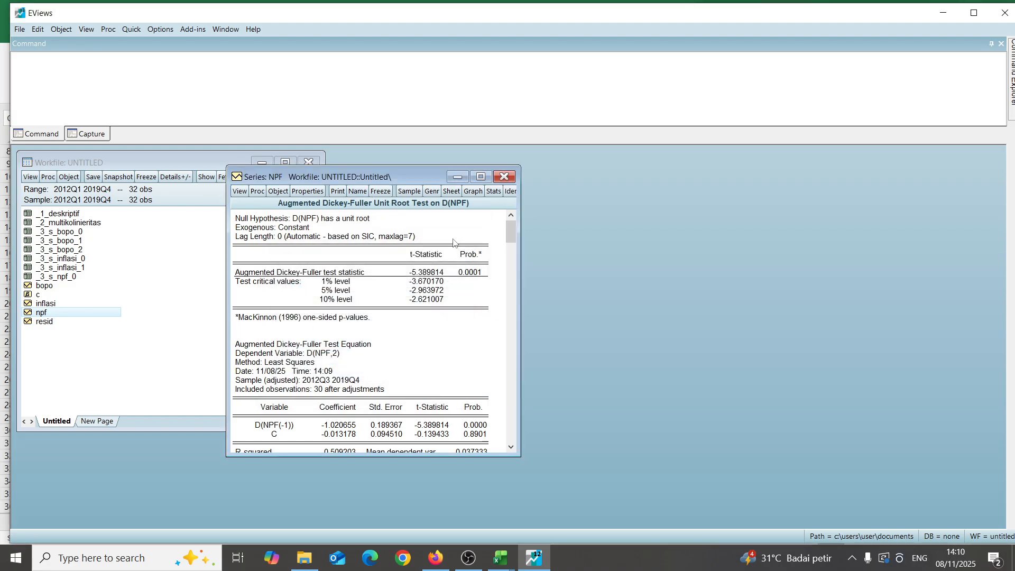
click(381, 190)
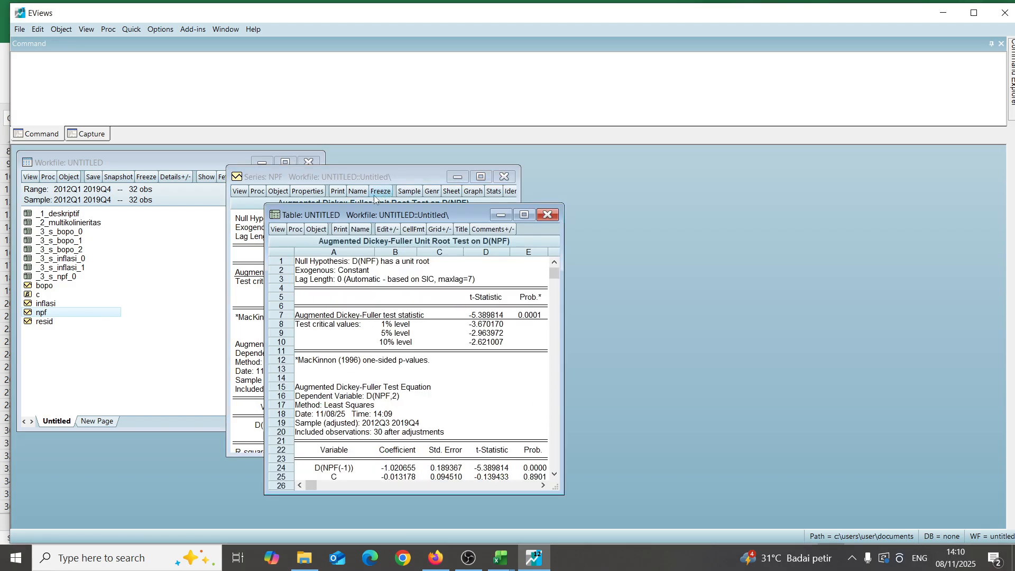
click(360, 229)
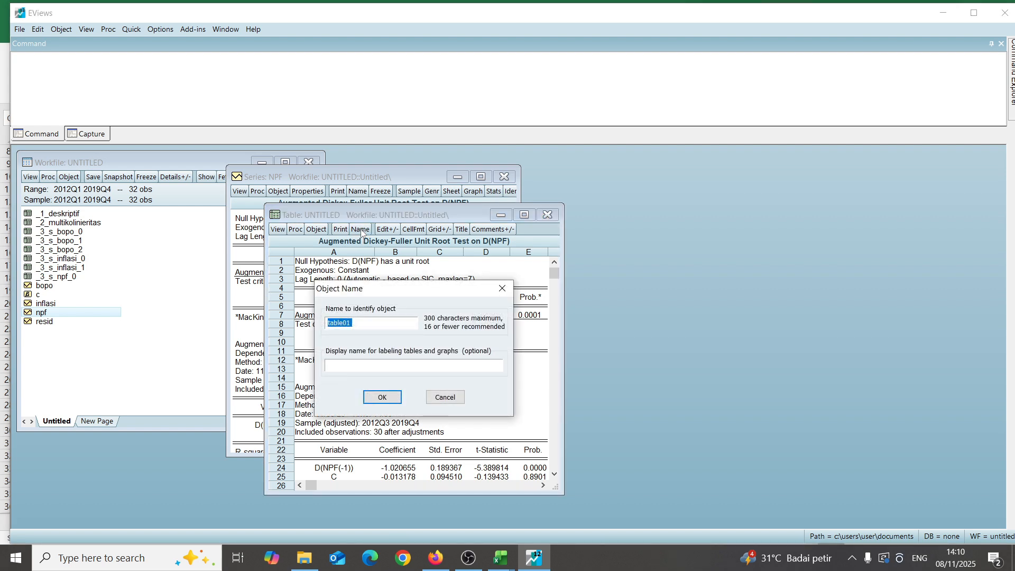
text(_3_s_npf_1)
click(394, 395)
click(547, 215)
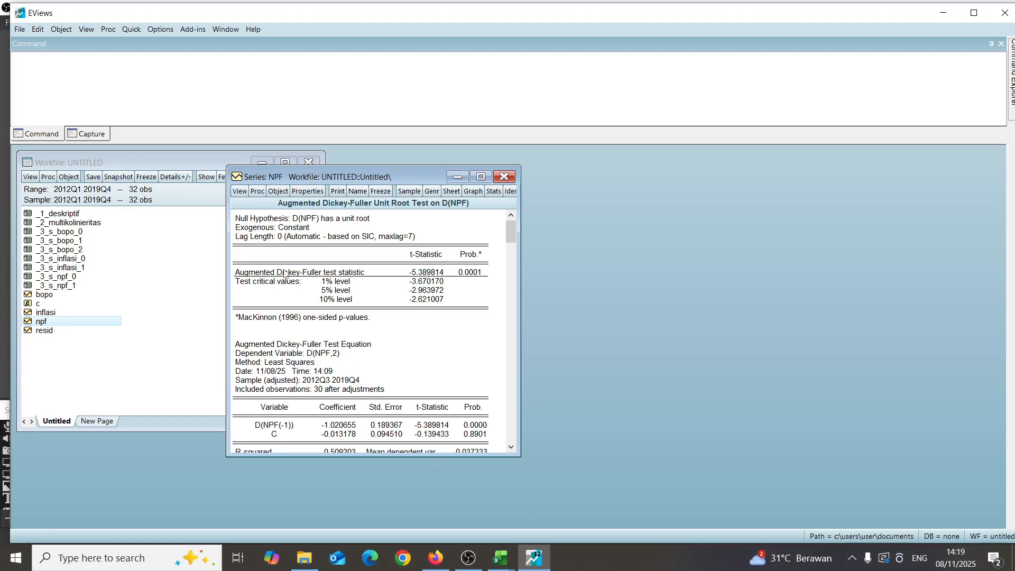
click(504, 177)
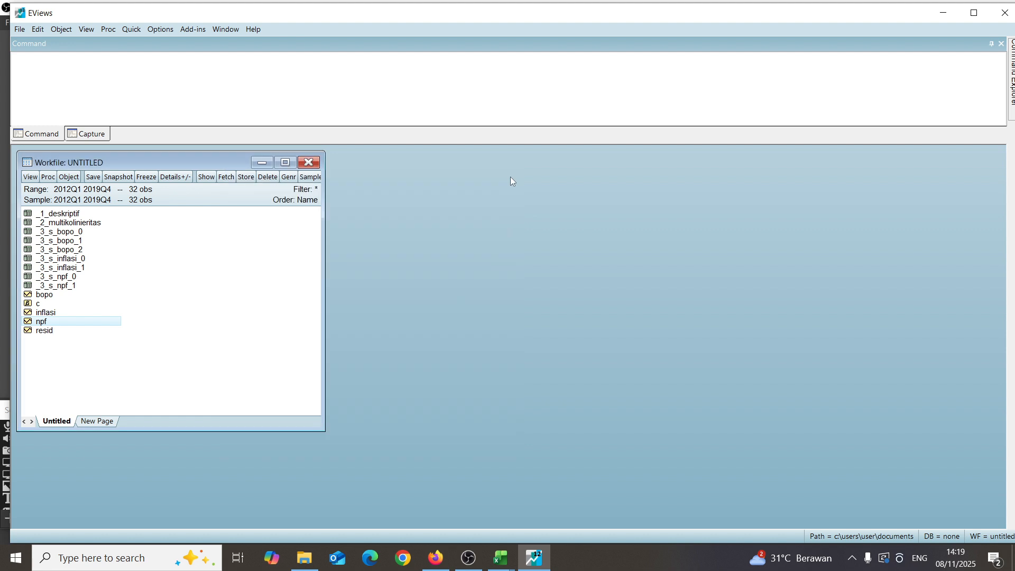
Step: Estimate an ARDL equation with npf as dependent variable and inflasi and bopo as dynamic regressors, keeping automatic selection with at most 4 lags
click(154, 341)
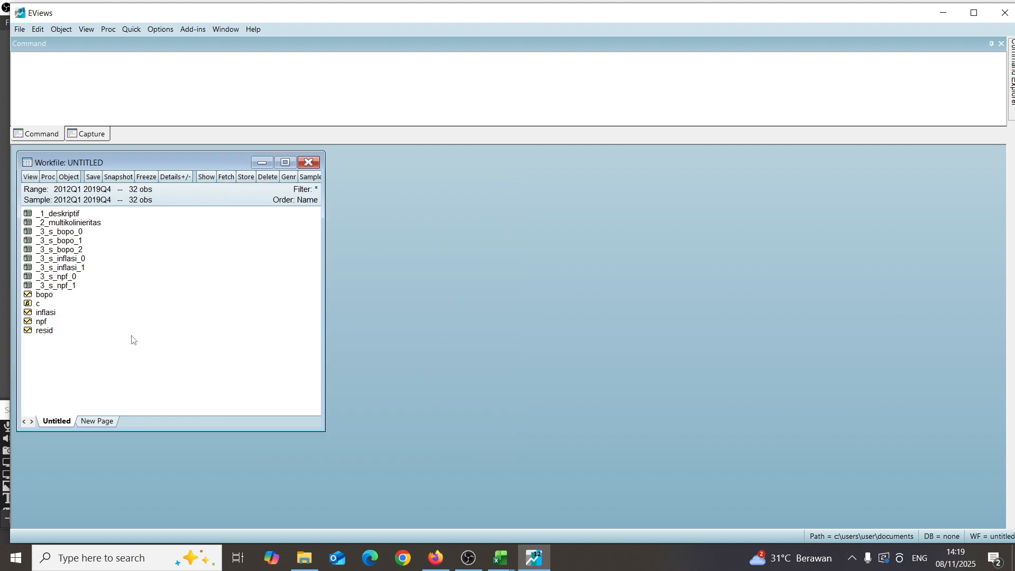
click(78, 324)
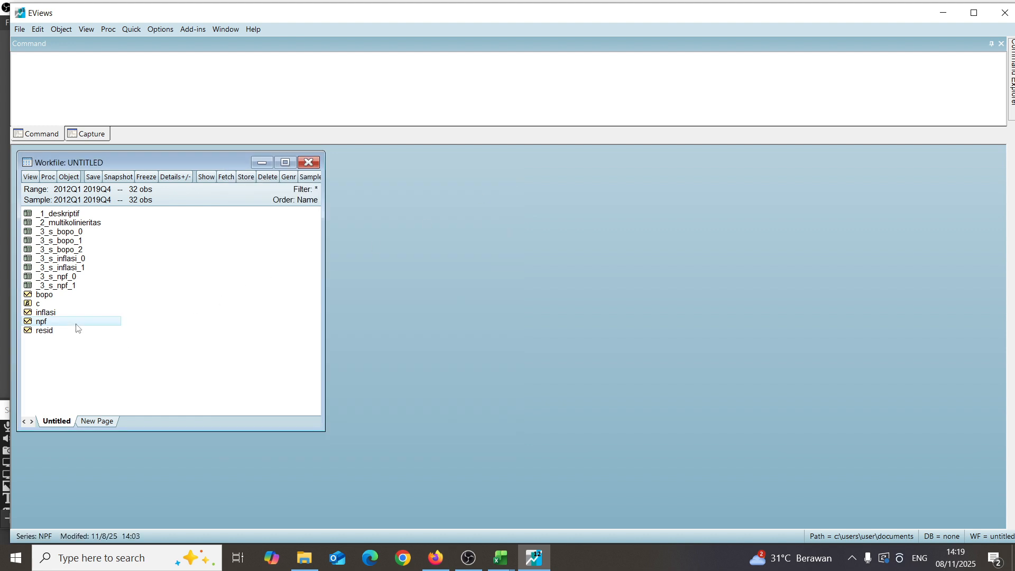
ctrl+click(58, 313)
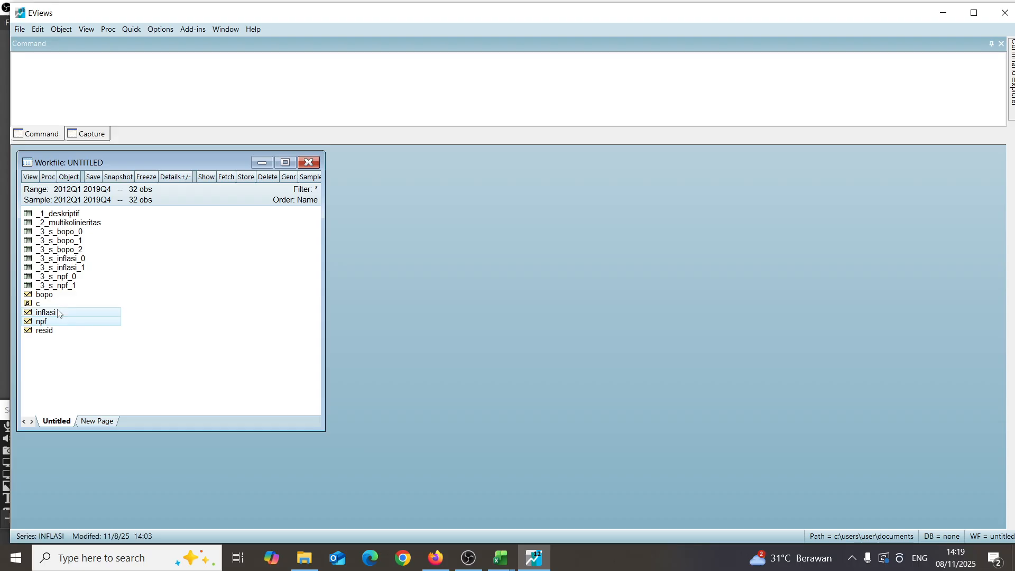
ctrl+click(58, 296)
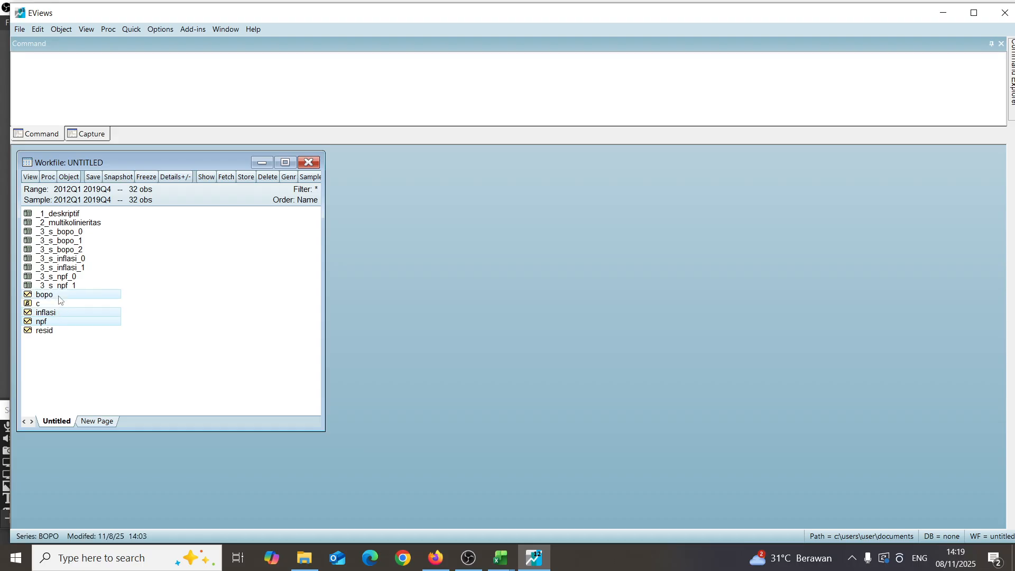
right_click(59, 297)
mouse_move(78, 305)
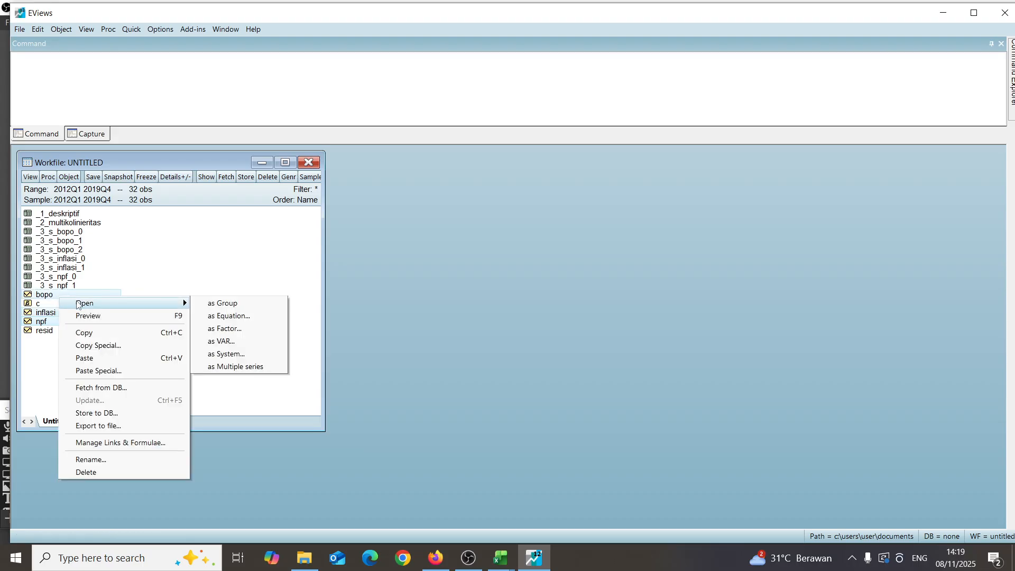
click(224, 316)
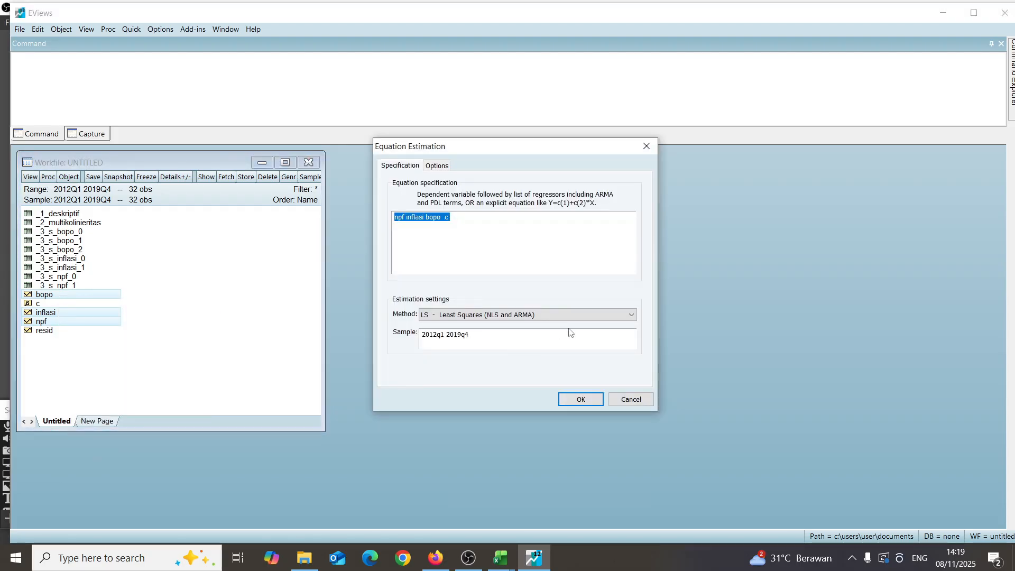
click(582, 318)
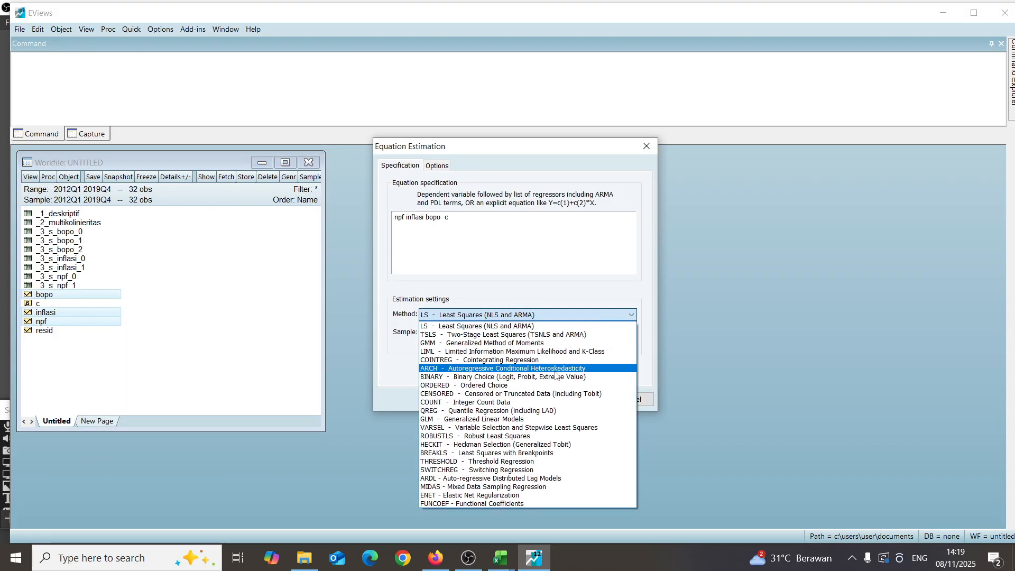
click(513, 480)
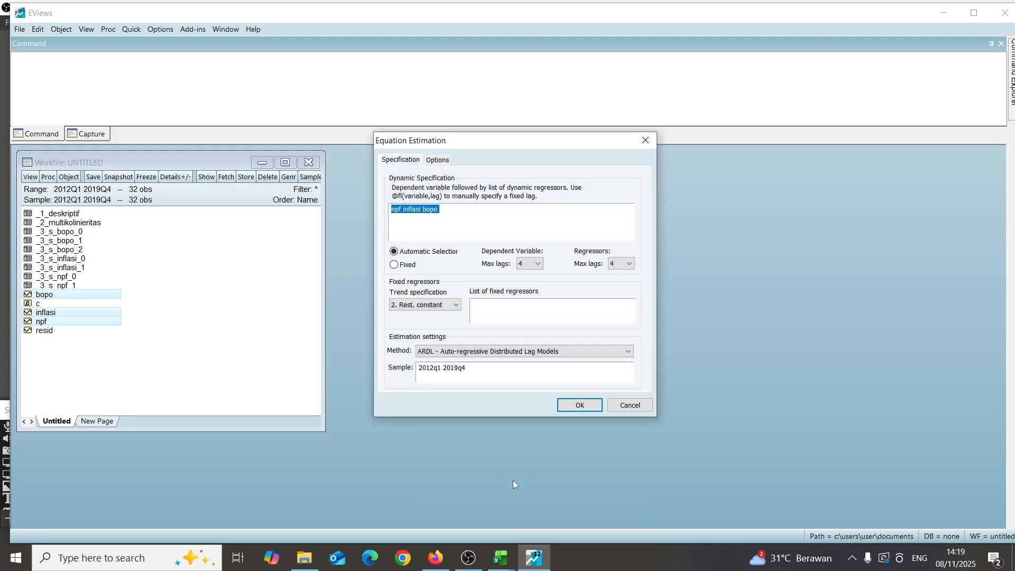
click(572, 404)
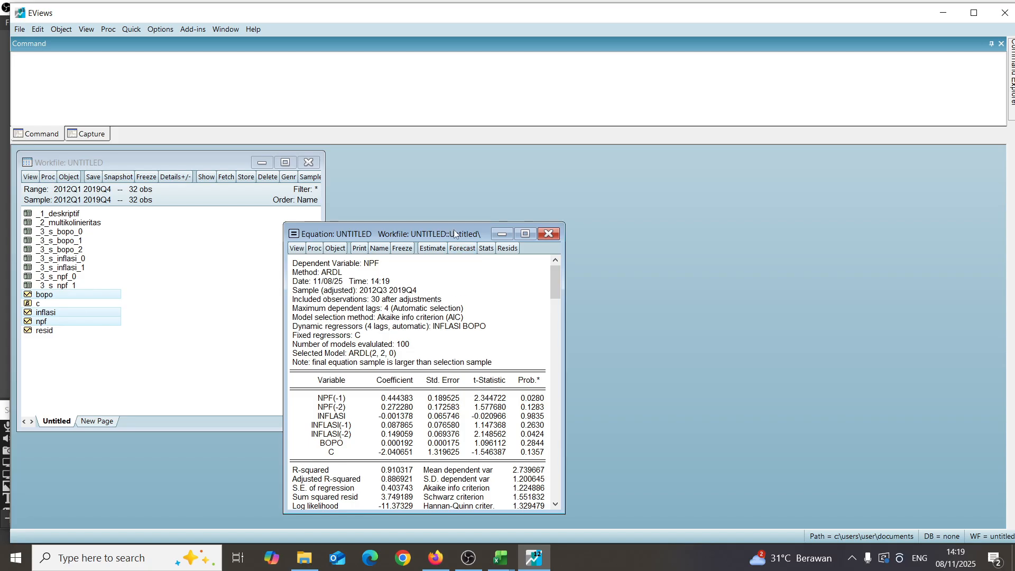
Step: Move the equation window beside the workfile and name the estimated equation ardl
drag(455, 234, 524, 158)
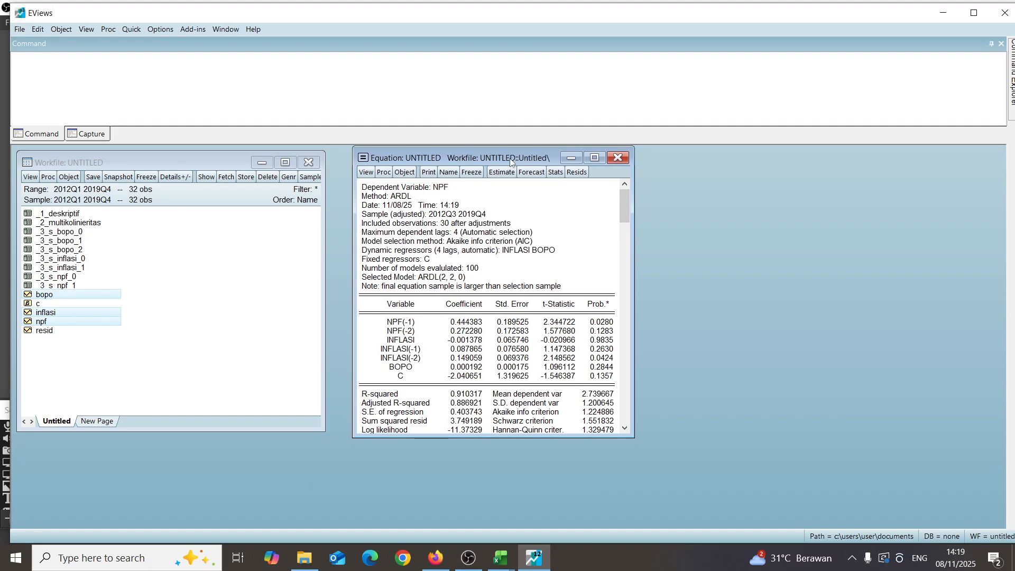
click(449, 172)
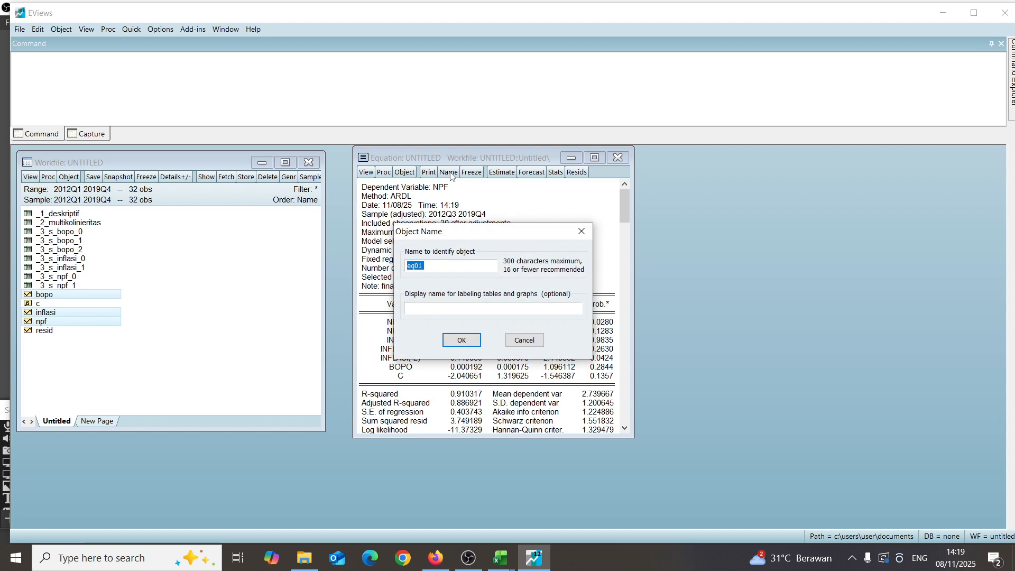
text(ardl)
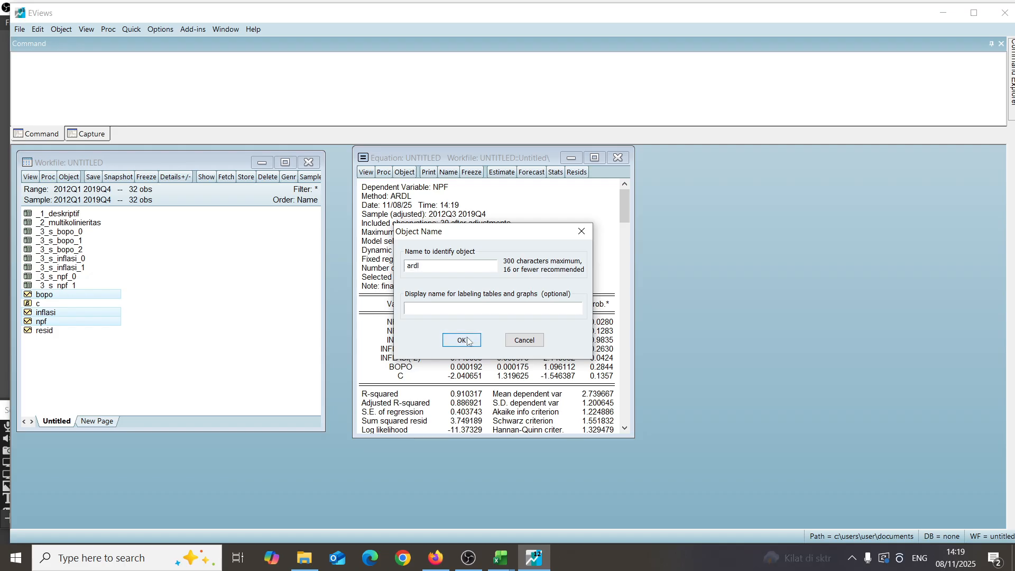
click(462, 340)
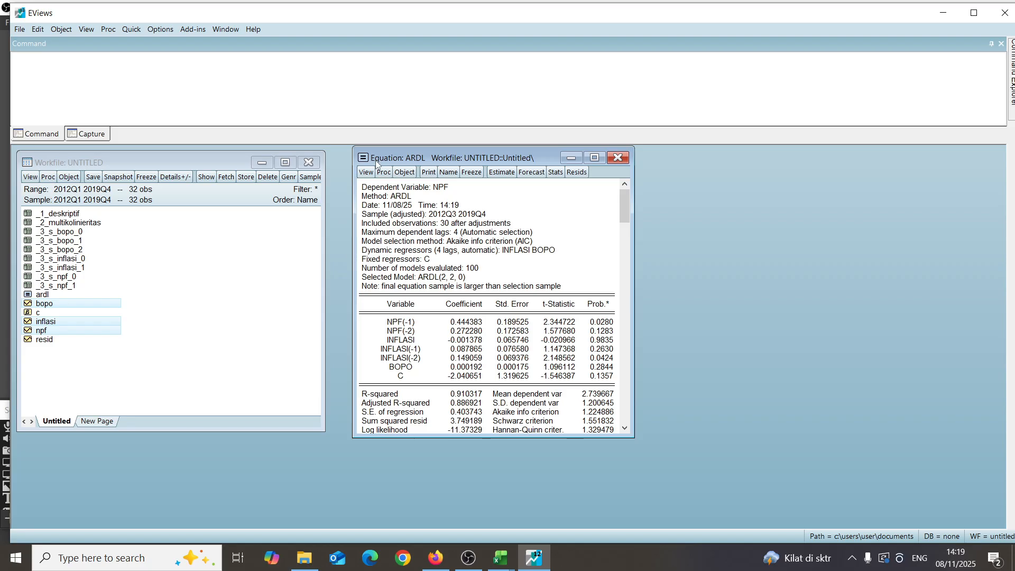
Step: Freeze the model selection criteria graph of the ardl equation as a graph named _4_model_terbaik and close that graph
click(365, 173)
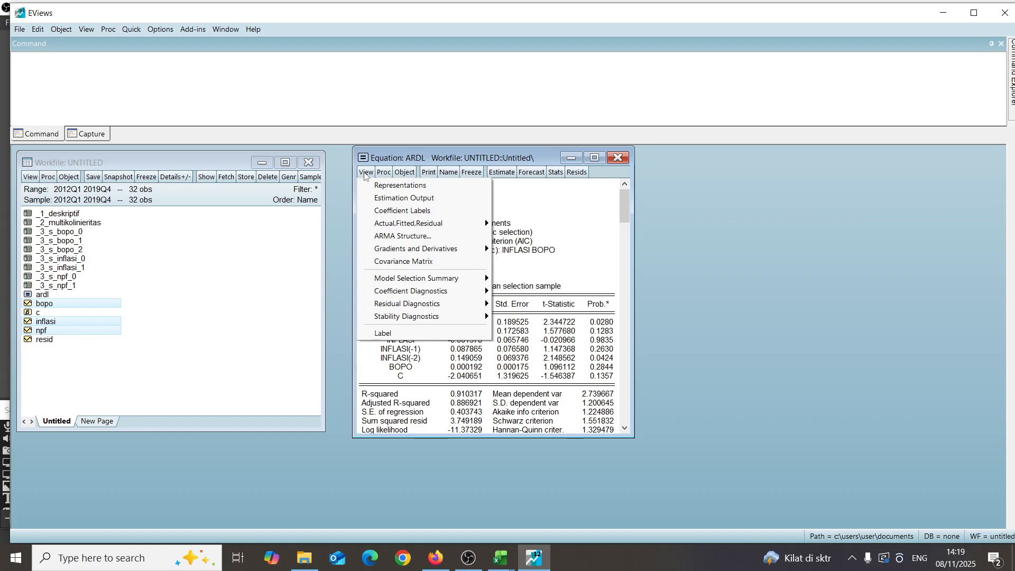
mouse_move(440, 279)
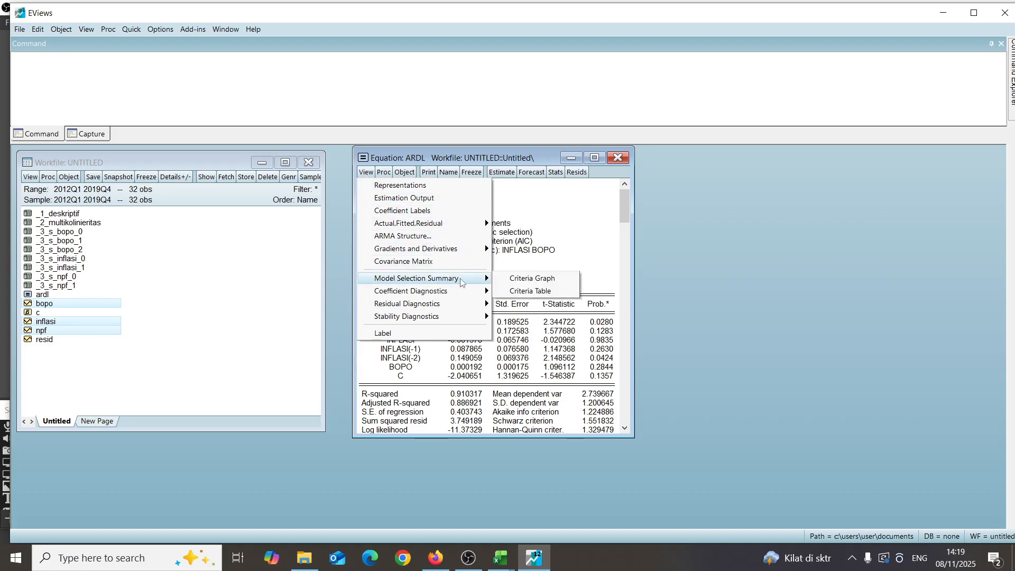
click(531, 283)
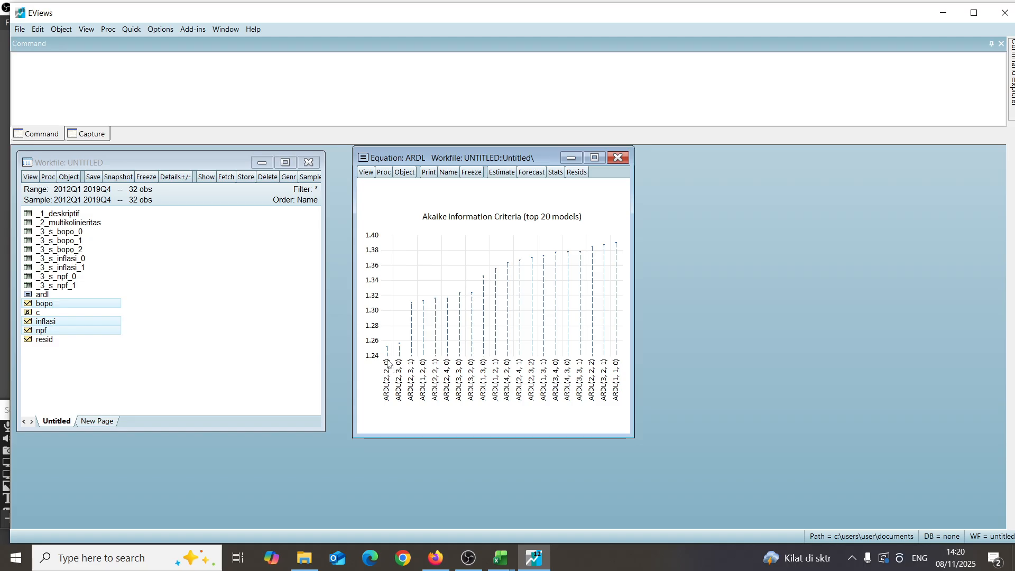
click(472, 173)
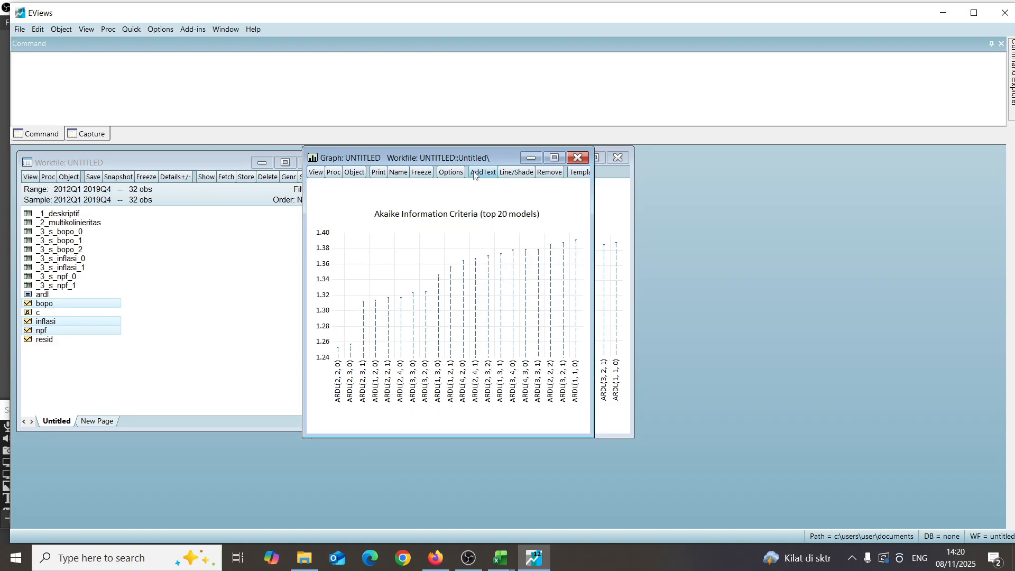
click(399, 172)
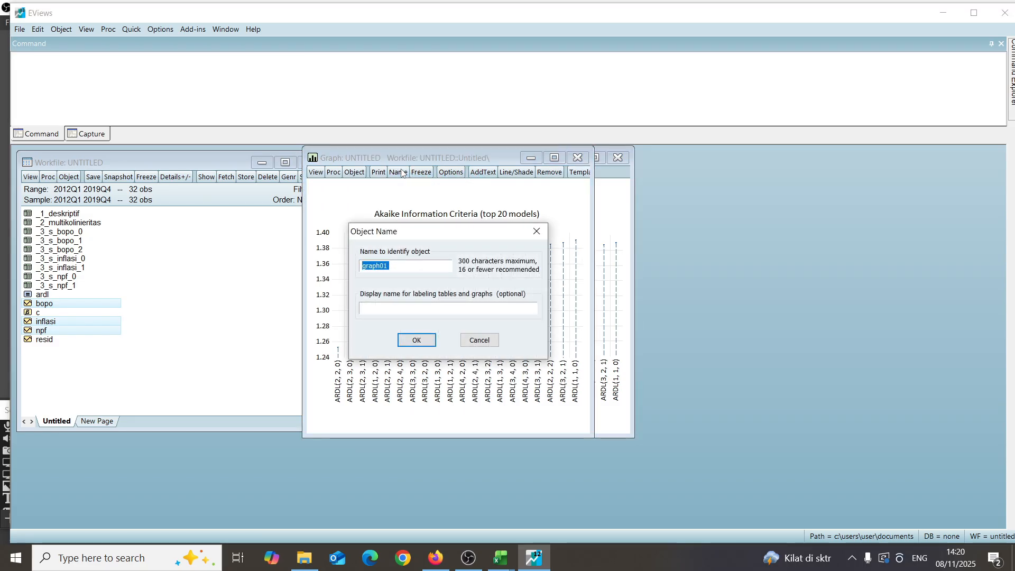
key(BackSpace)
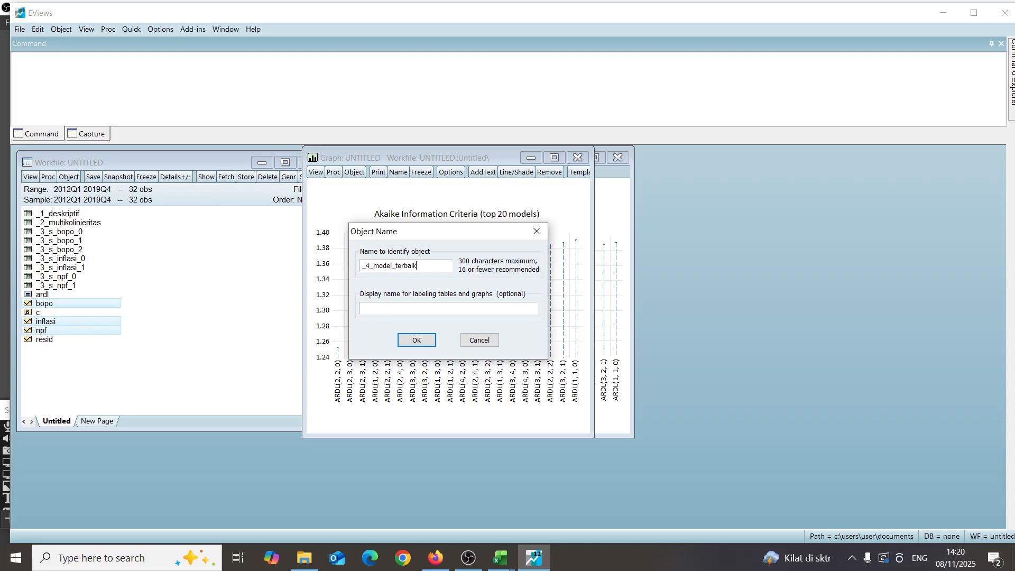
key(Return)
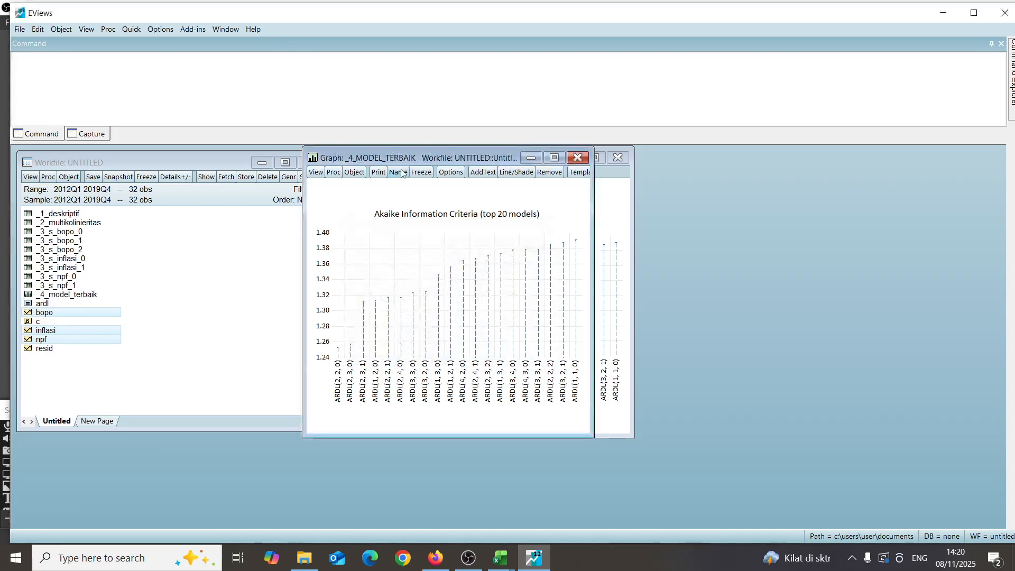
click(577, 158)
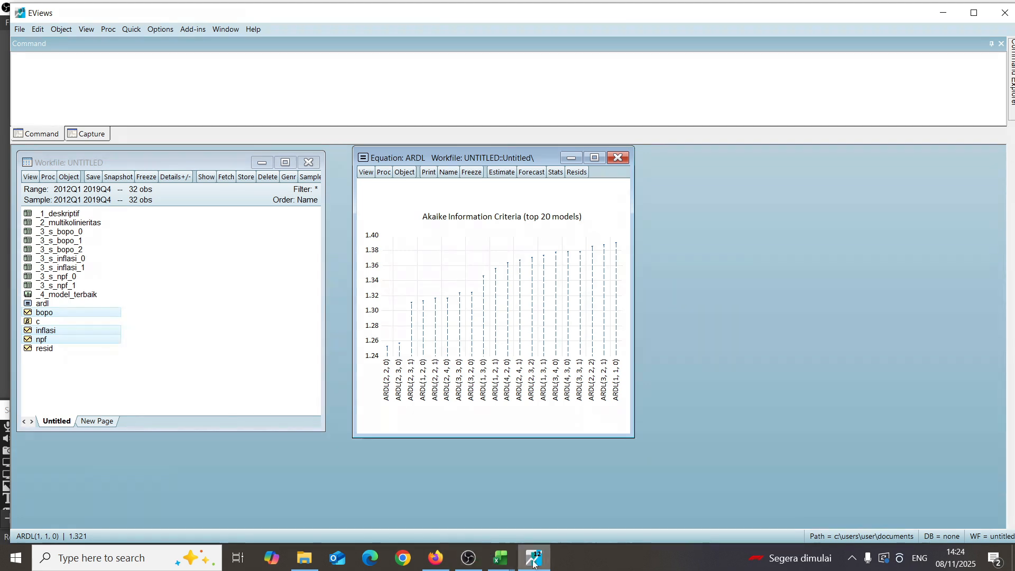
Step: Run the Long Run Form and Bounds Test on the ardl equation and examine the F-bounds results in an enlarged window
mouse_move(486, 291)
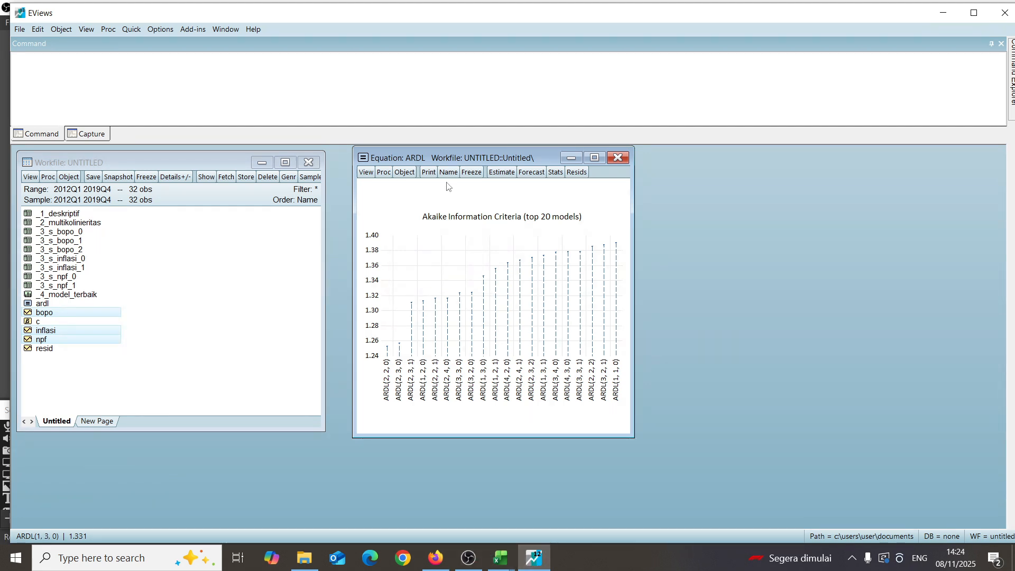
click(366, 175)
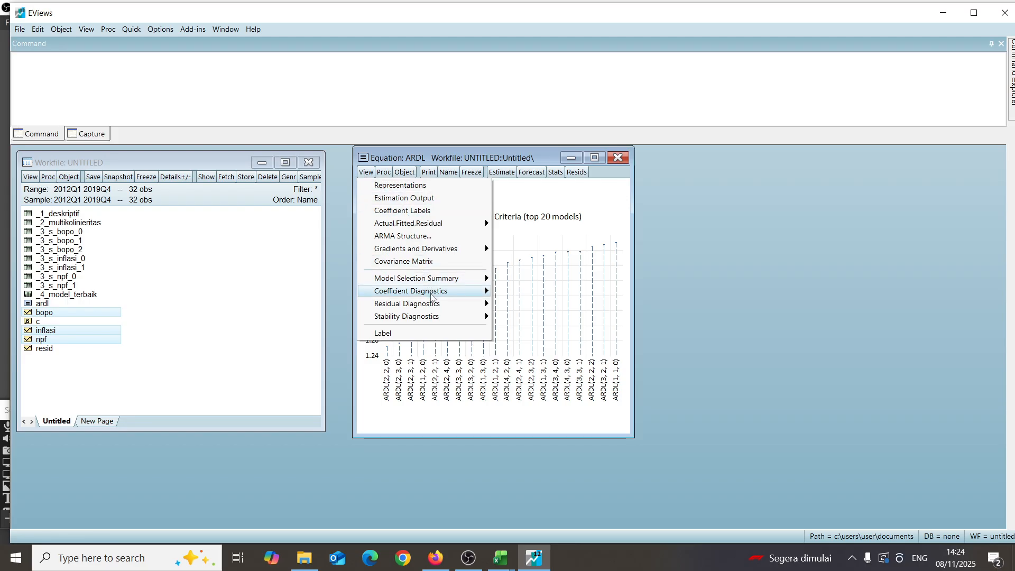
mouse_move(430, 295)
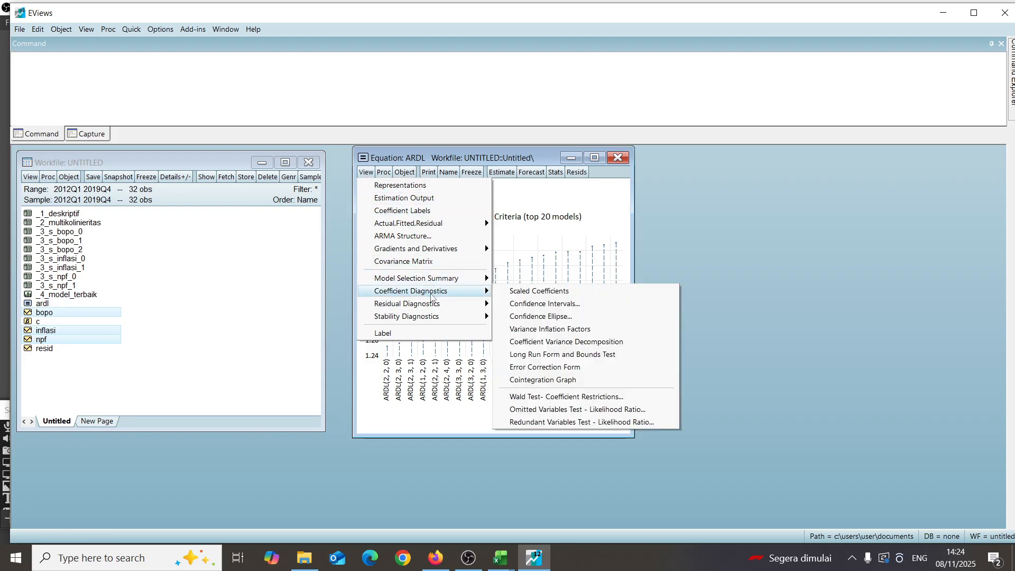
click(526, 355)
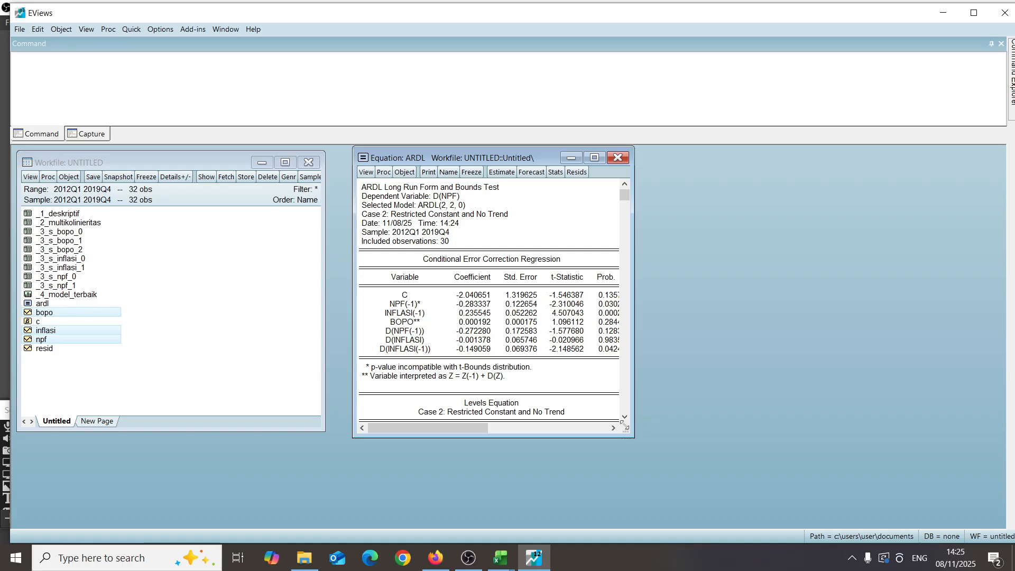
drag(623, 425, 734, 496)
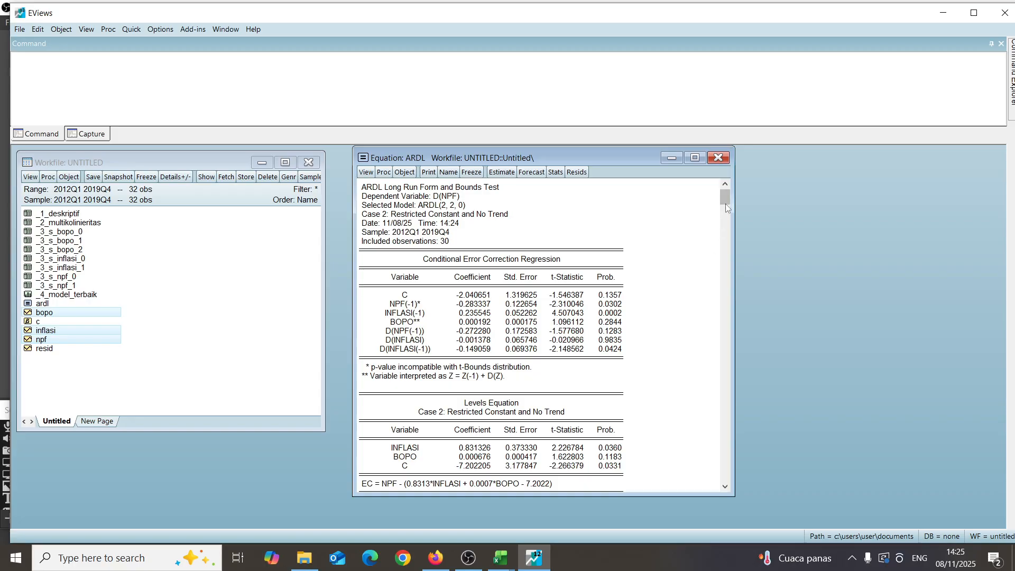
drag(725, 201, 751, 512)
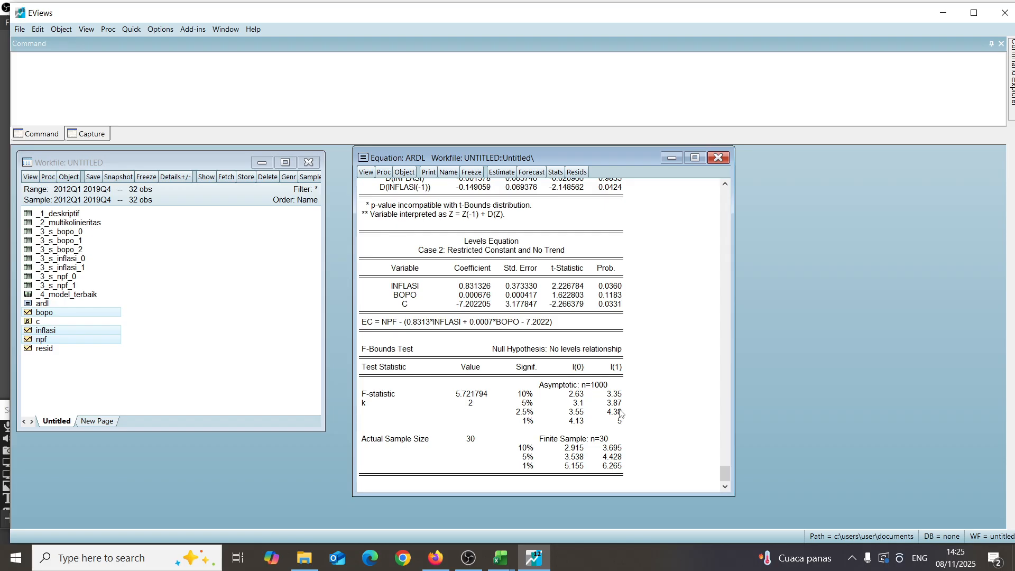
Step: Freeze the bounds test output as a table named _5_kointegrasi and close the table
click(471, 172)
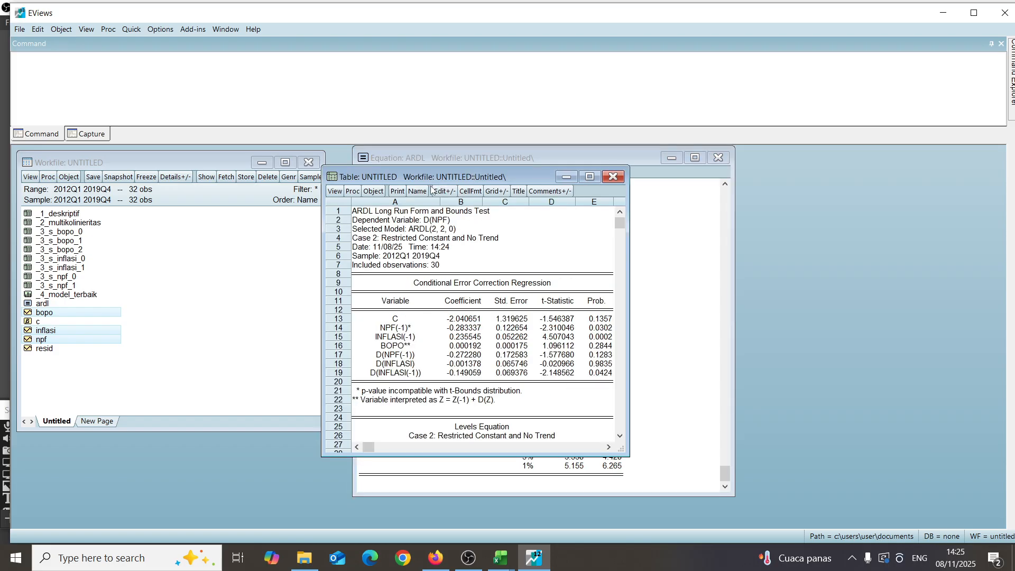
click(421, 195)
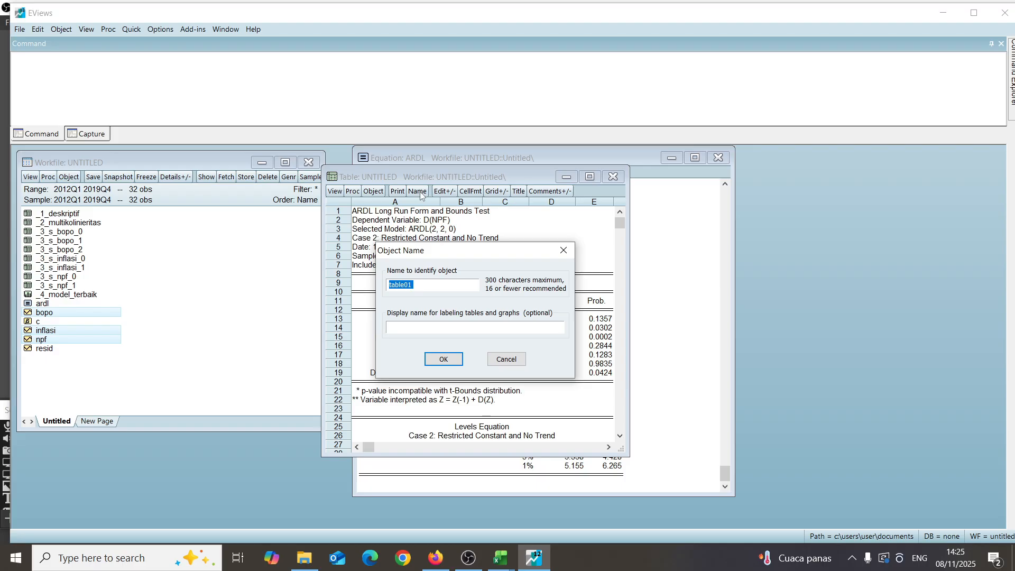
key(BackSpace)
text(_5_kointegrasi)
key(Return)
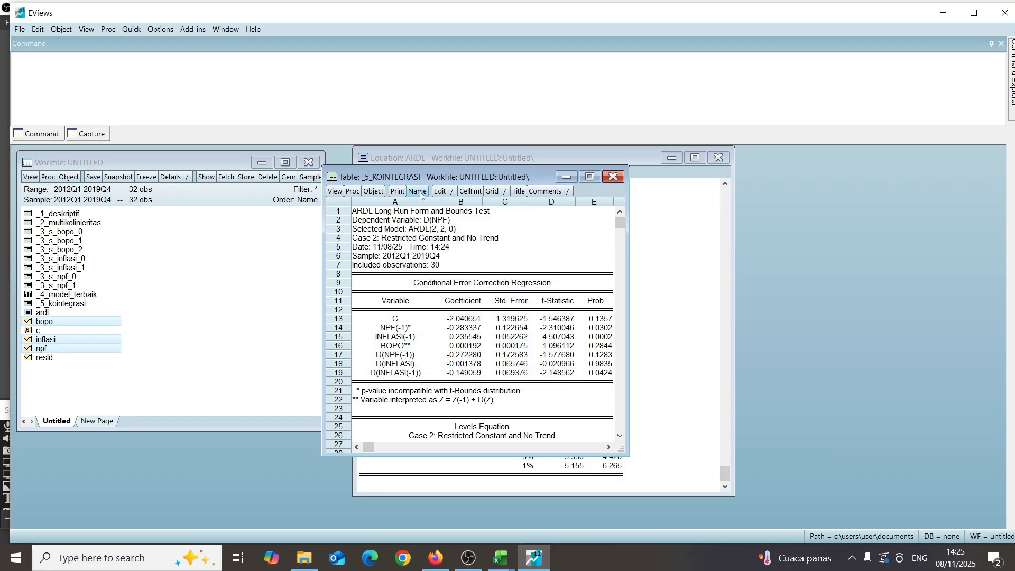
click(613, 177)
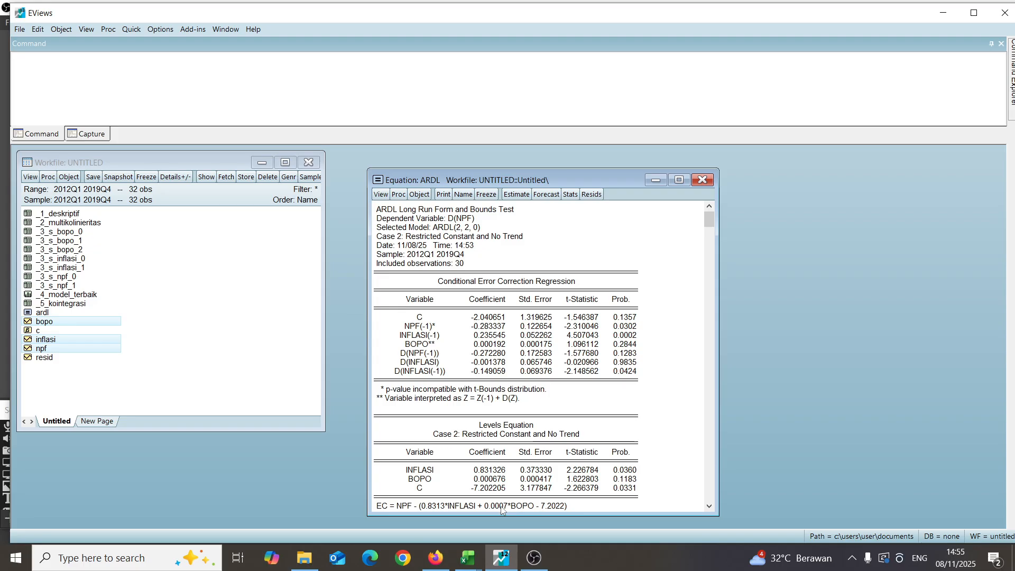
Step: Freeze the Error Correction Form of the ardl equation as a table named _6_pendek and close the table
click(381, 195)
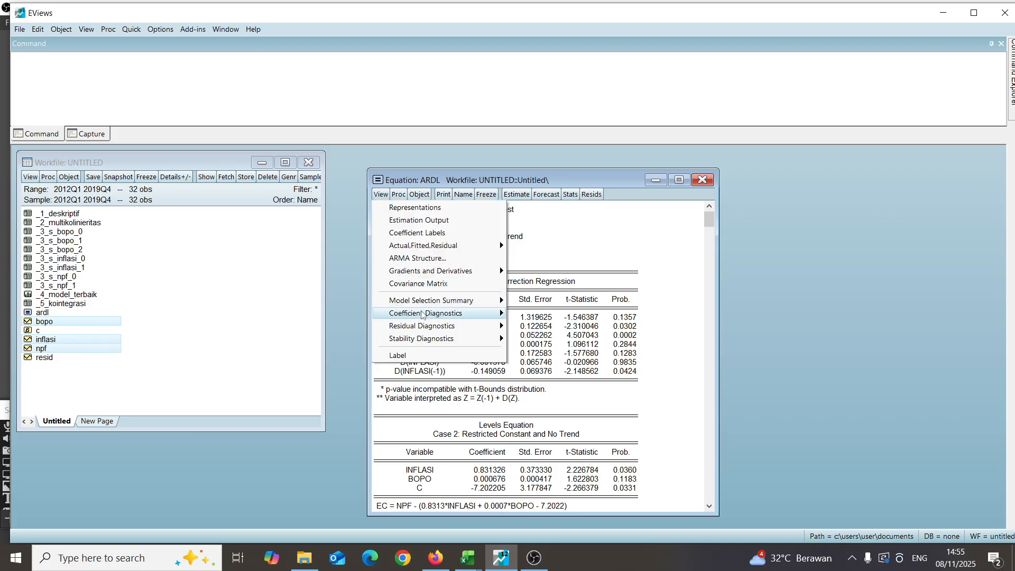
mouse_move(422, 317)
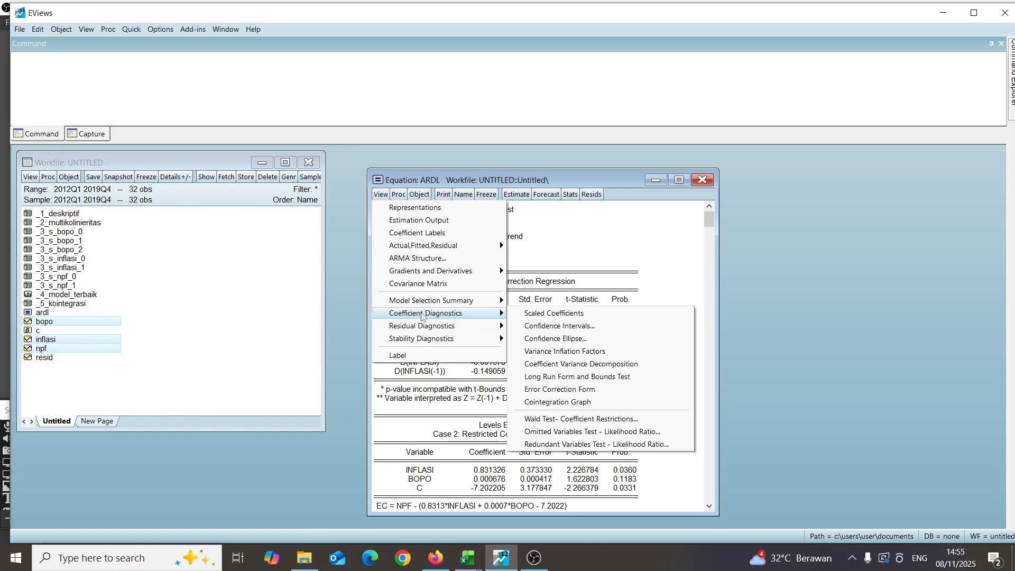
click(575, 392)
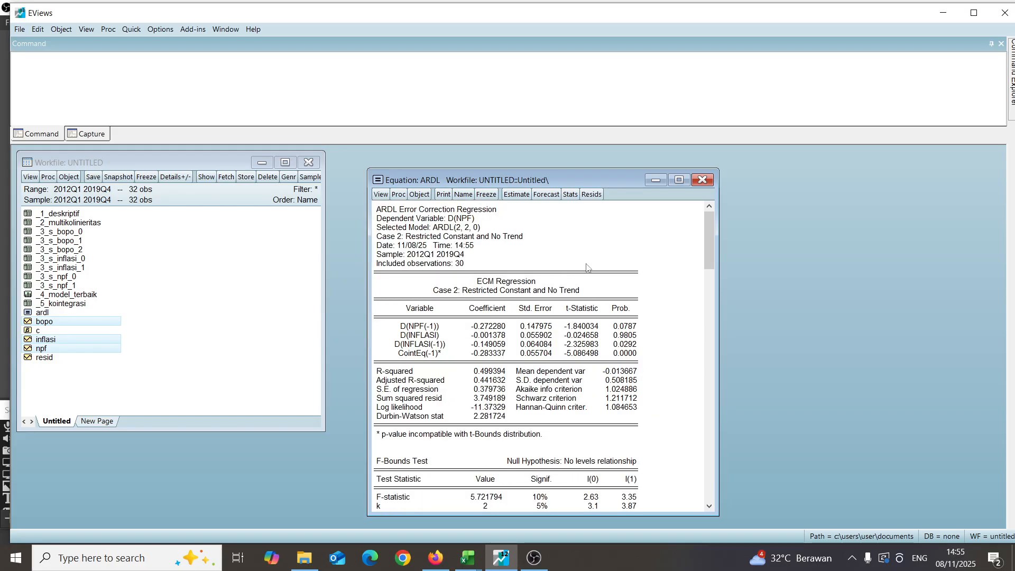
click(487, 195)
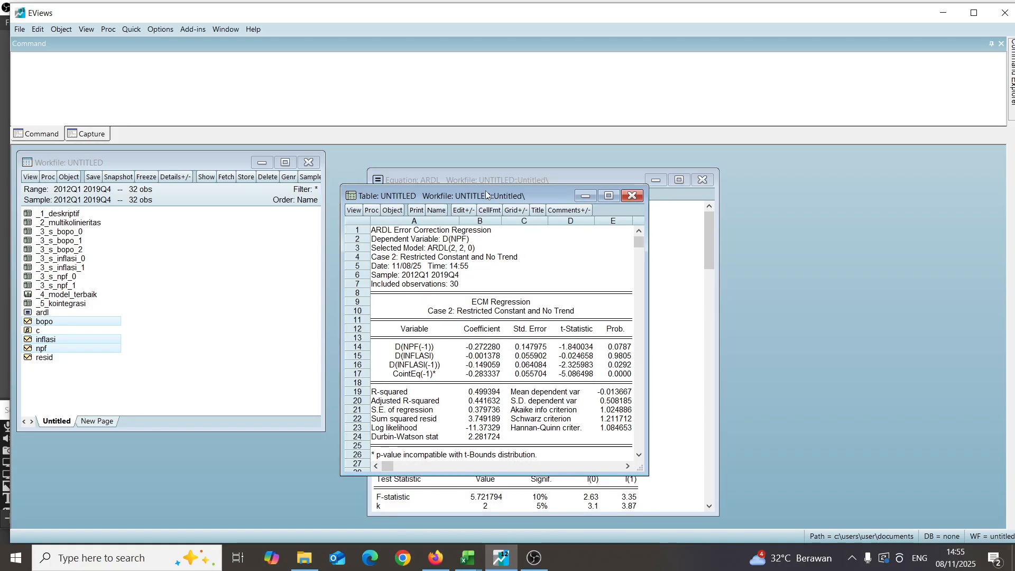
click(436, 210)
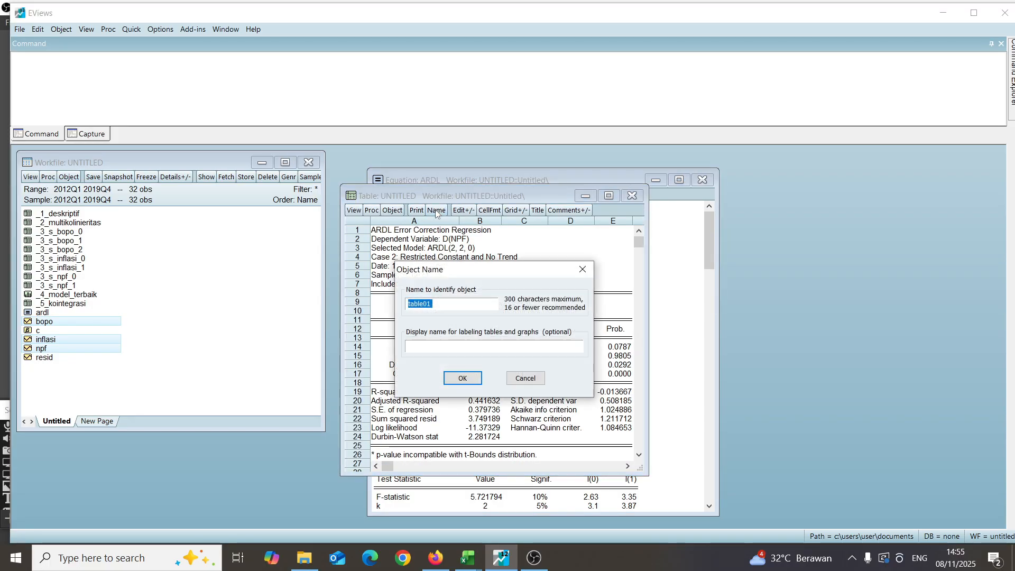
key(BackSpace)
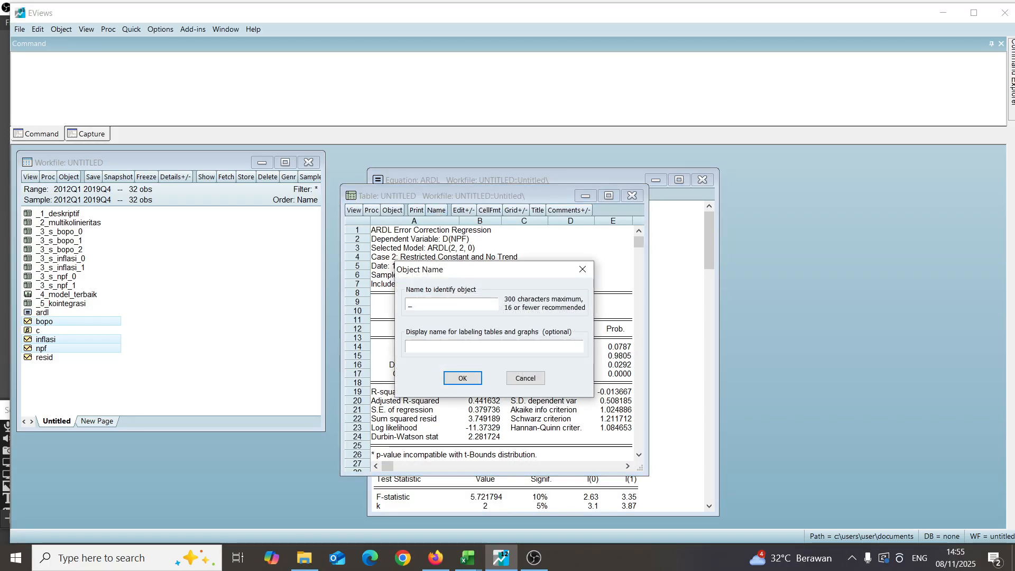
text(_6)
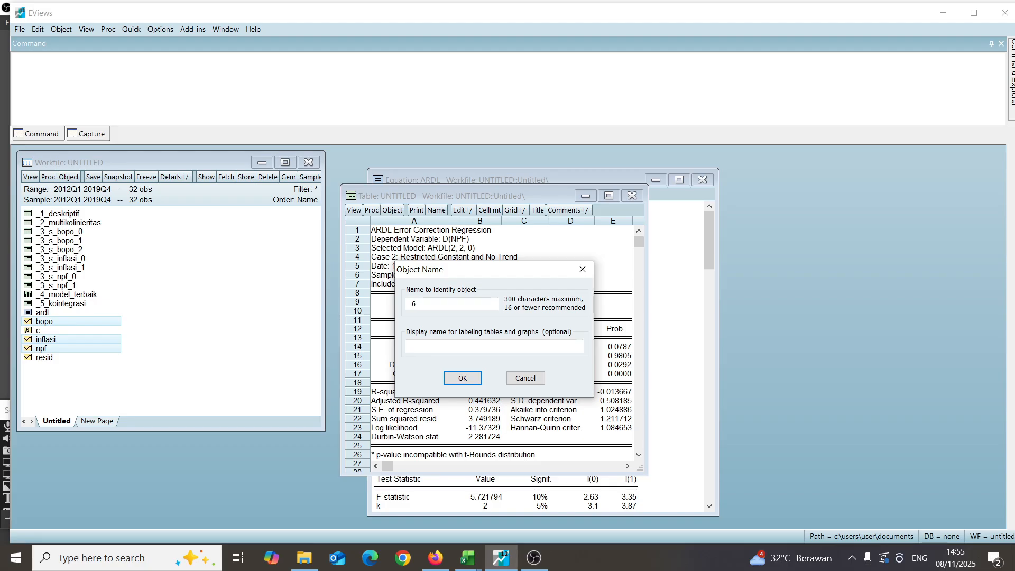
text(_pendek)
key(Return)
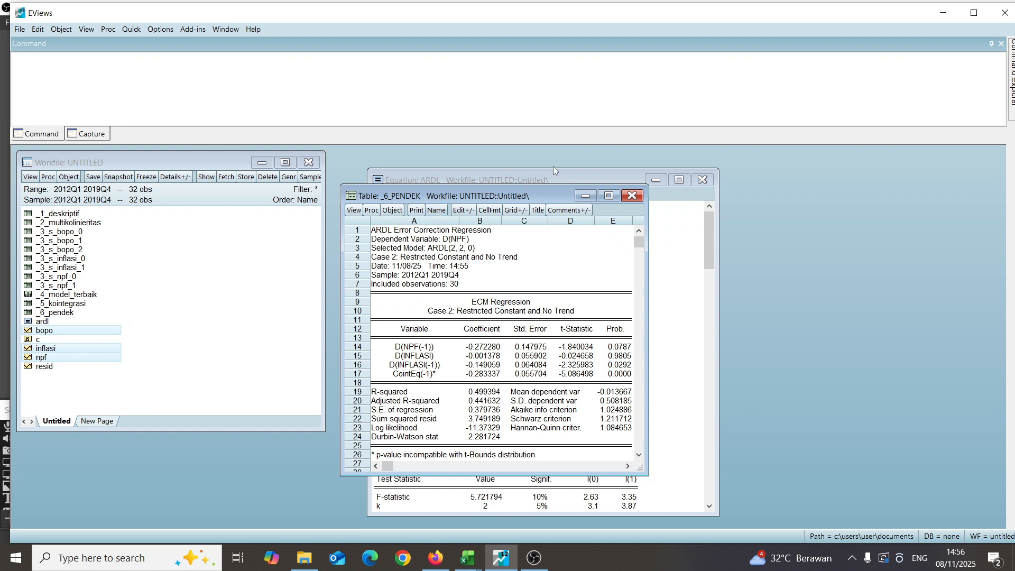
click(633, 195)
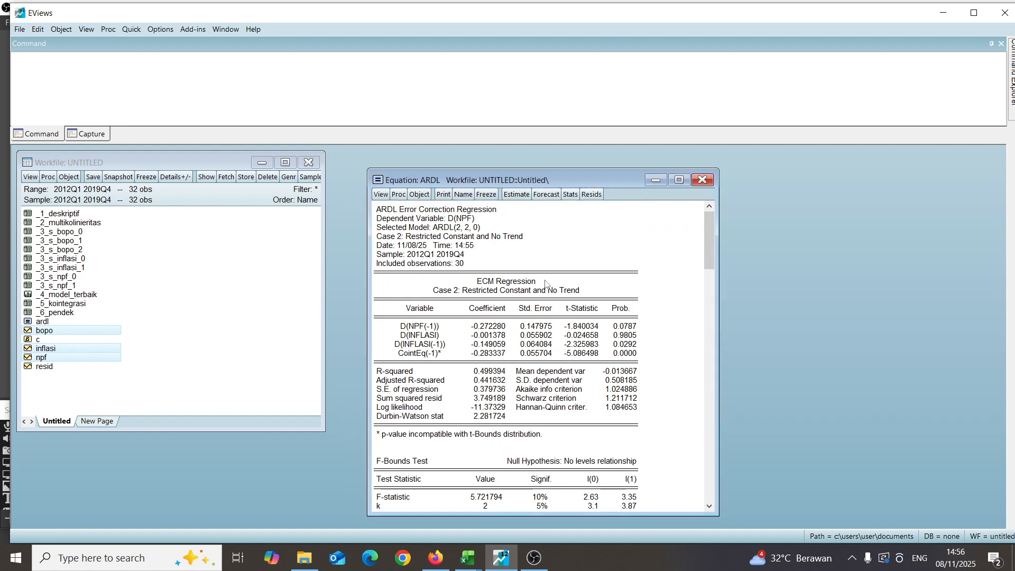
Step: Run the residual histogram normality test on the ardl equation, freeze it as a graph named _7_normalitas and close the graph
click(381, 194)
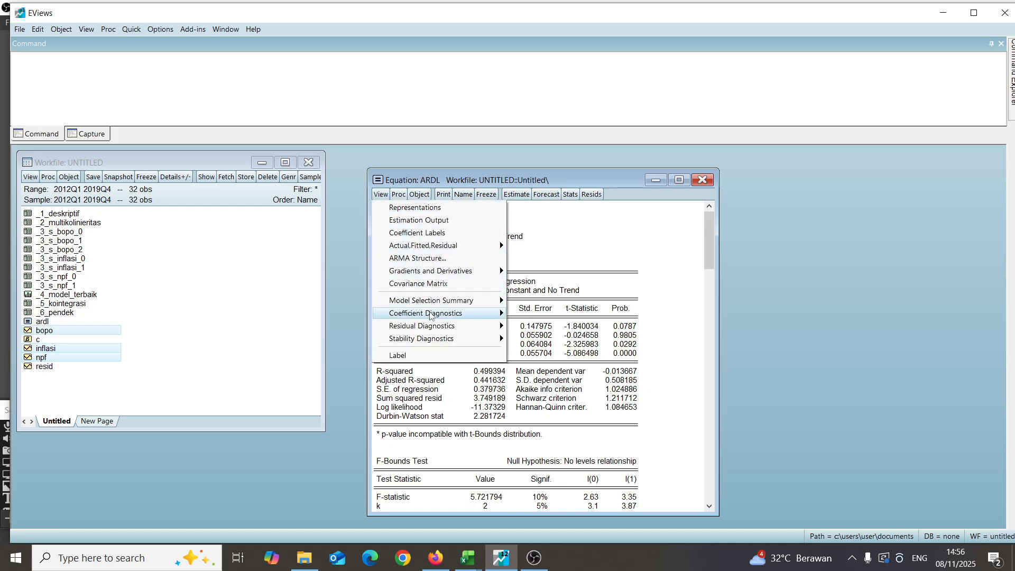
mouse_move(430, 315)
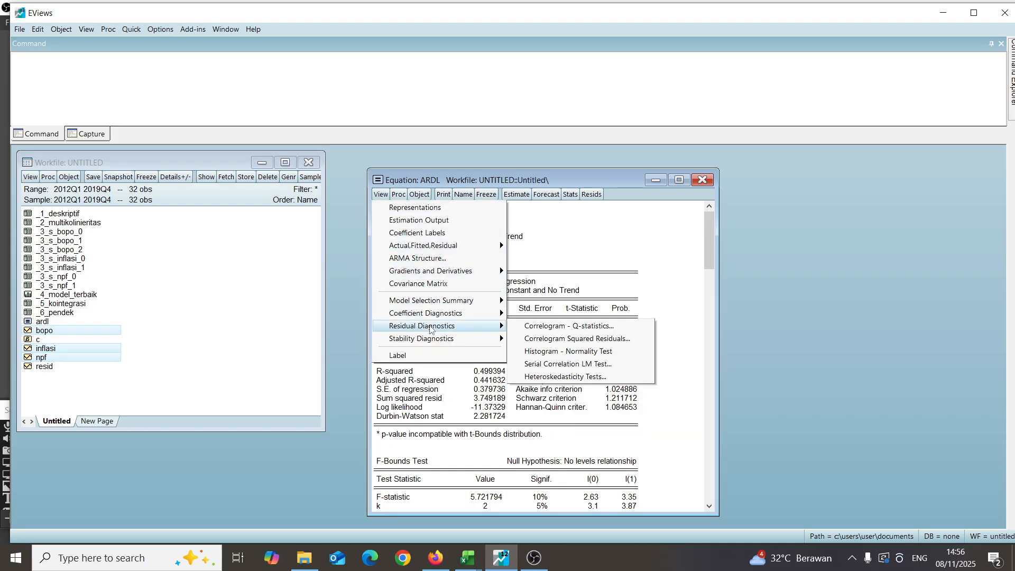
click(545, 351)
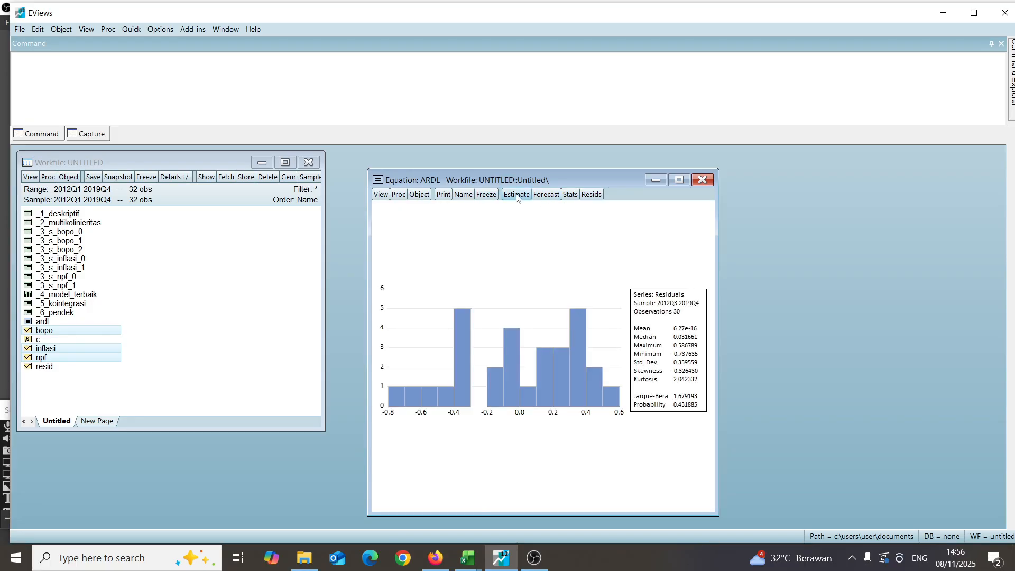
click(486, 194)
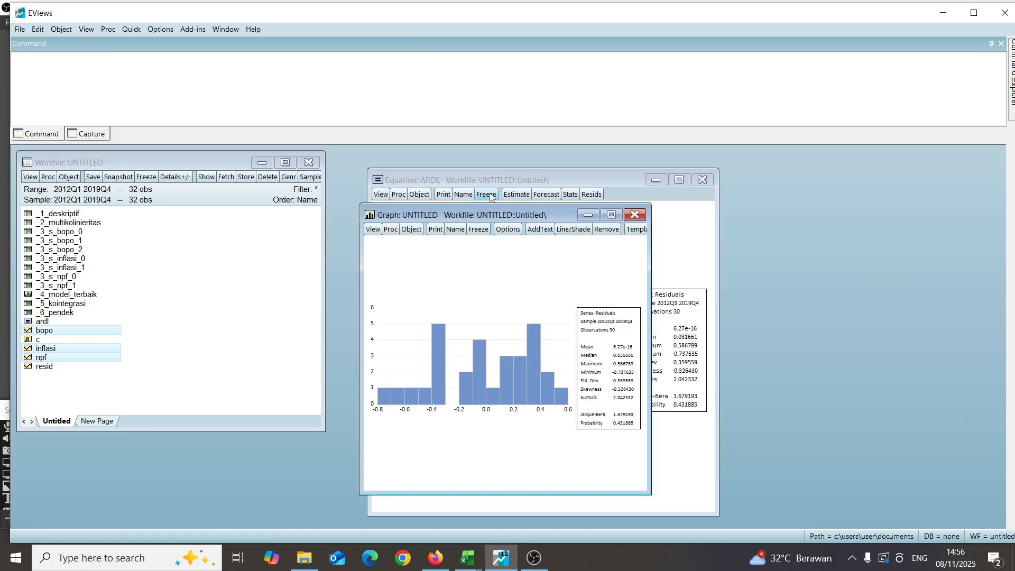
click(455, 230)
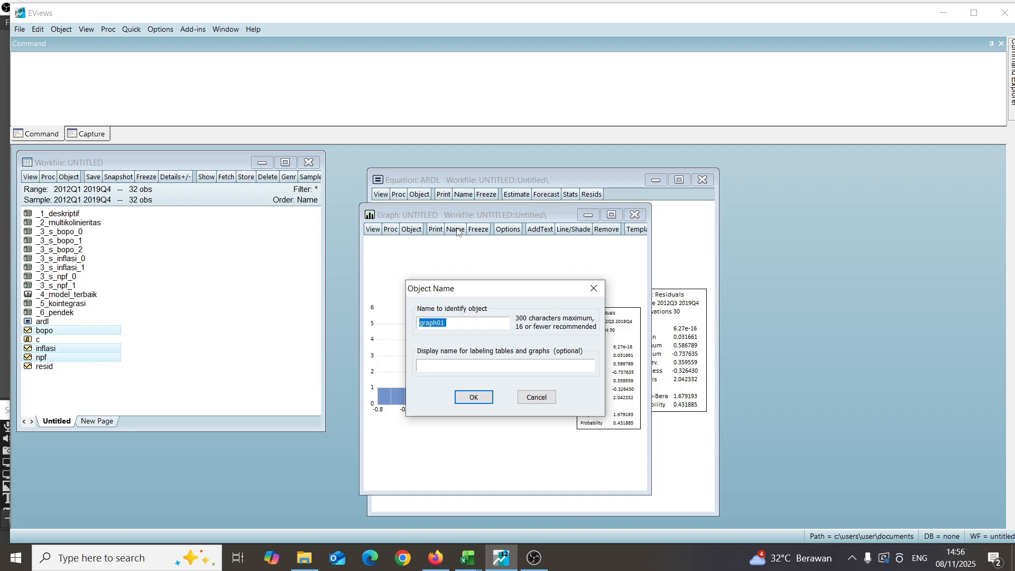
text(_7_normalitas)
key(Return)
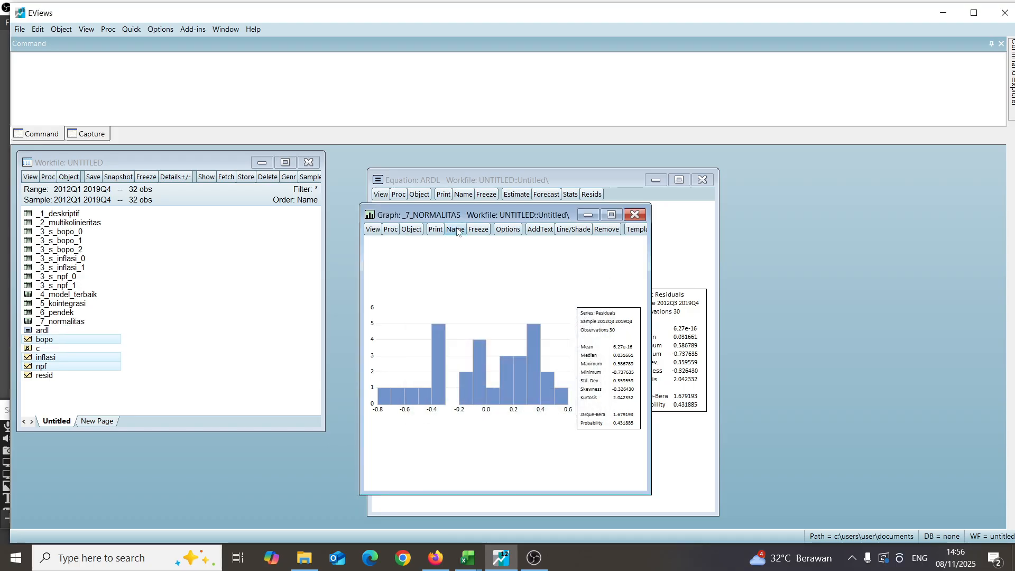
click(635, 215)
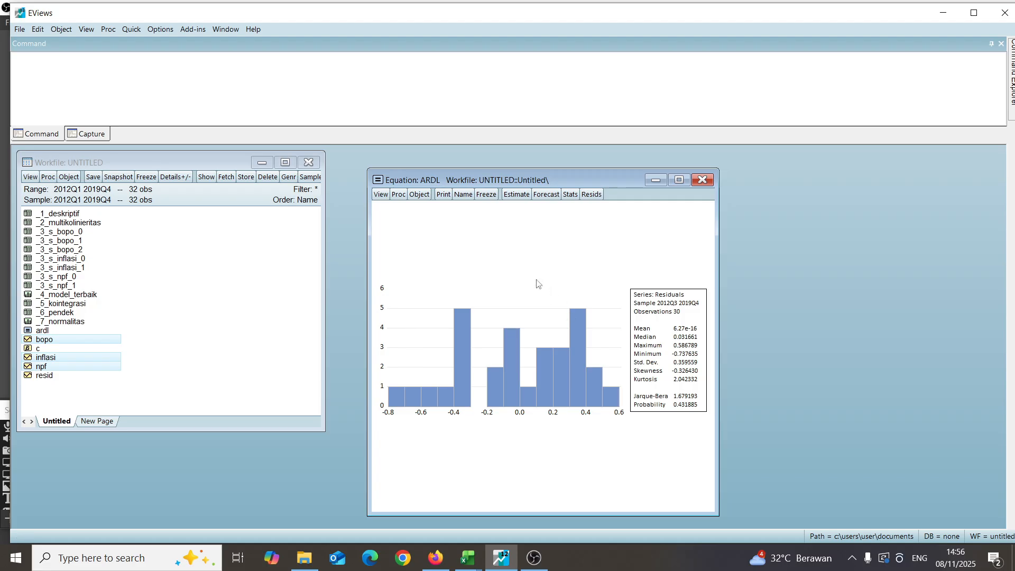
Step: Run the Serial Correlation LM Test with 2 lags on the ardl equation and freeze it as a table named _7_autokorelasi
click(381, 194)
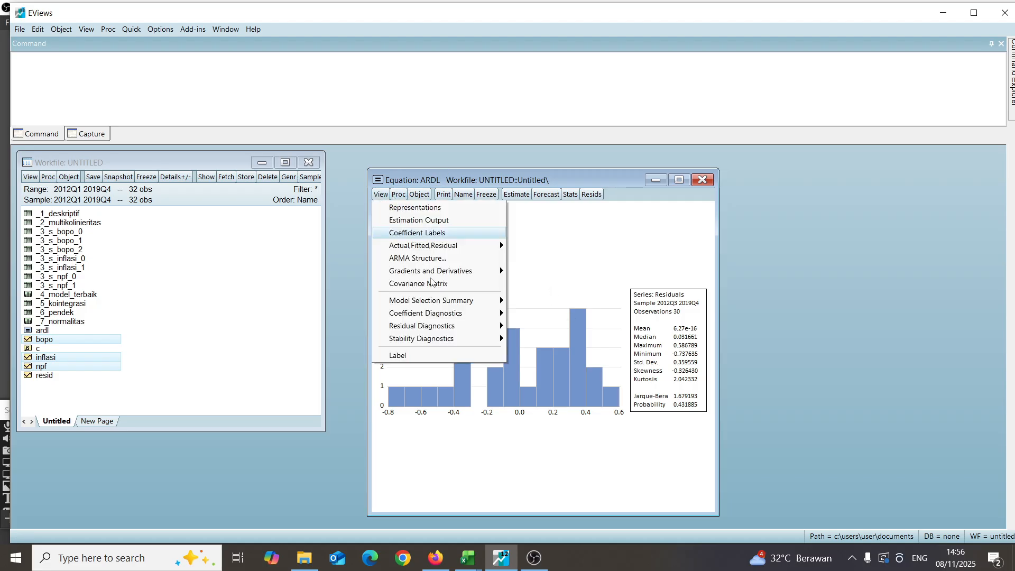
mouse_move(442, 330)
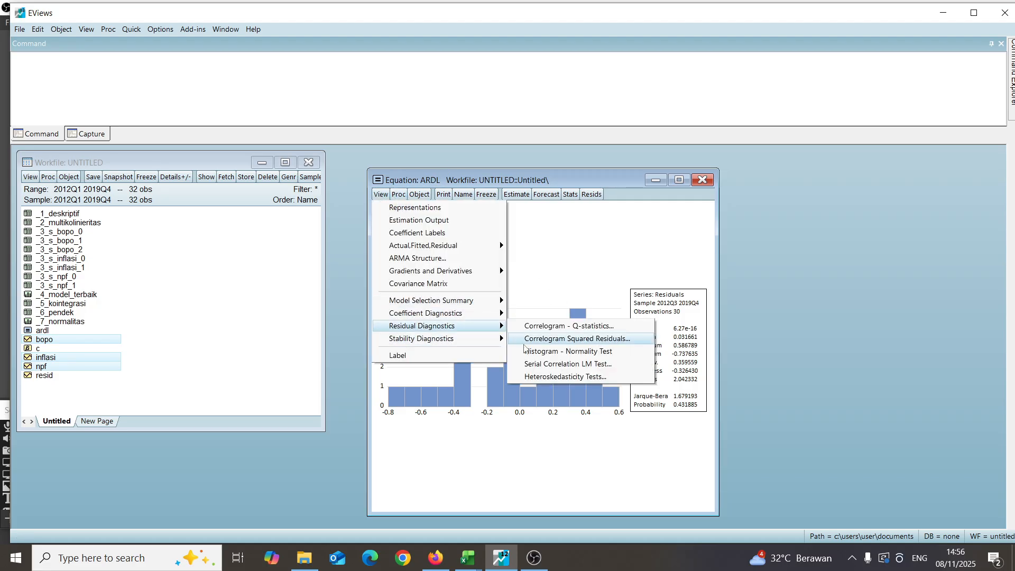
click(541, 365)
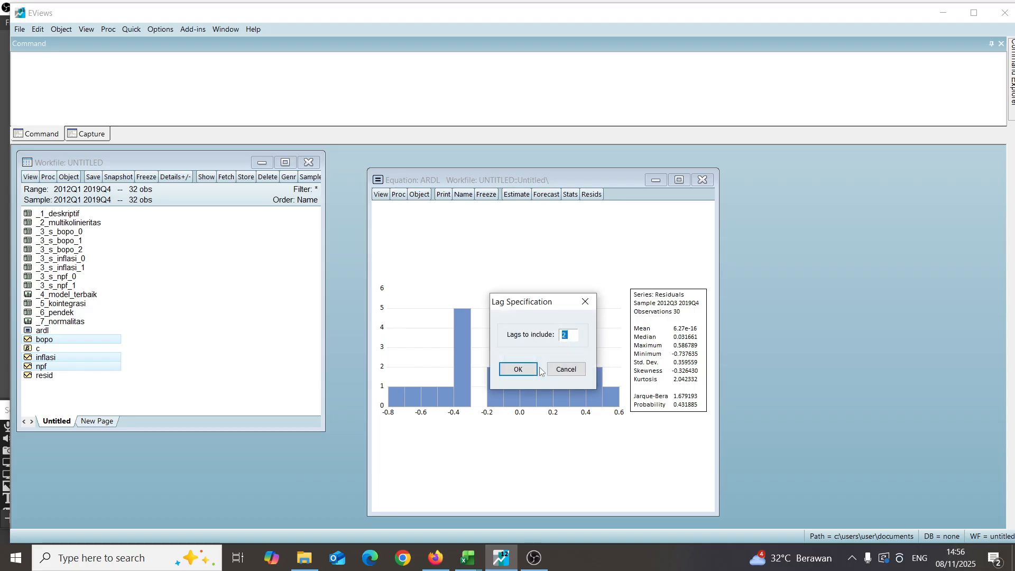
click(527, 370)
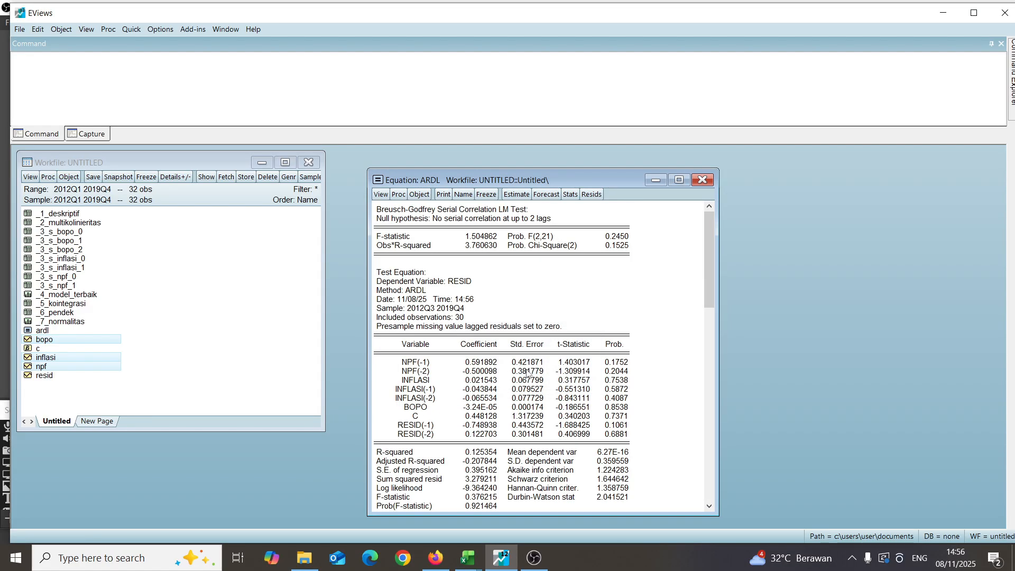
click(492, 194)
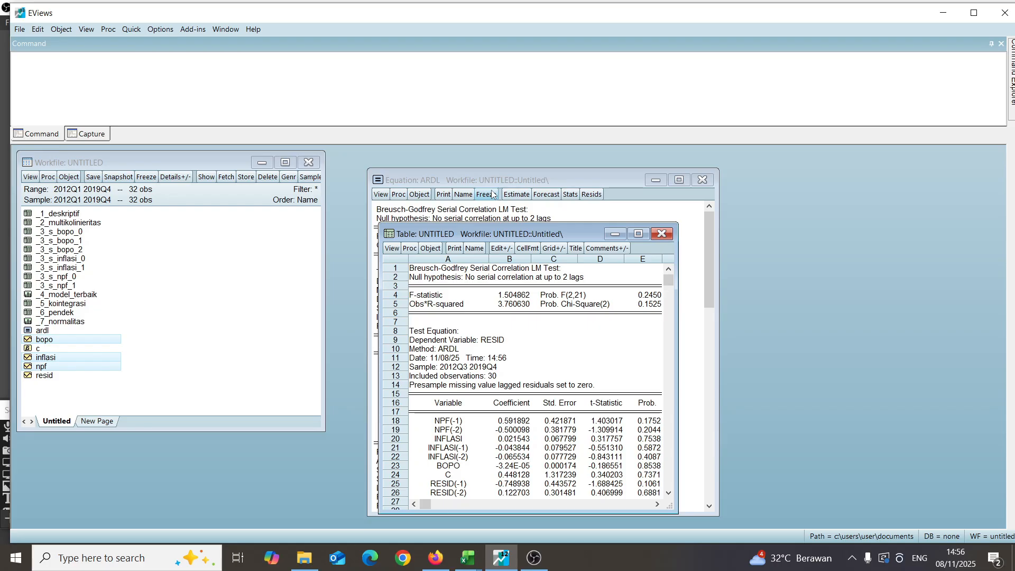
click(475, 248)
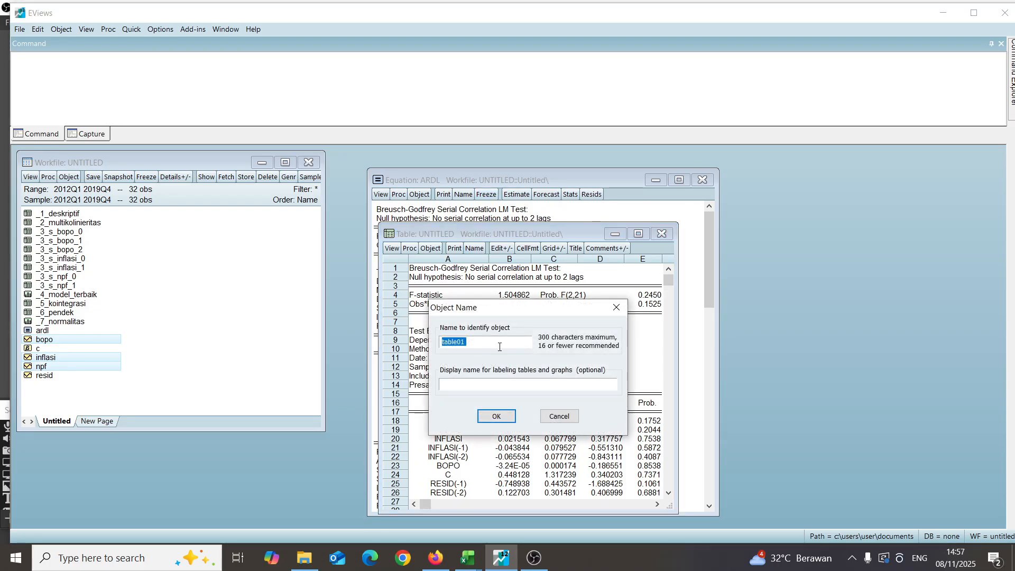
text(_)
text(7_autokorelasi)
key(Return)
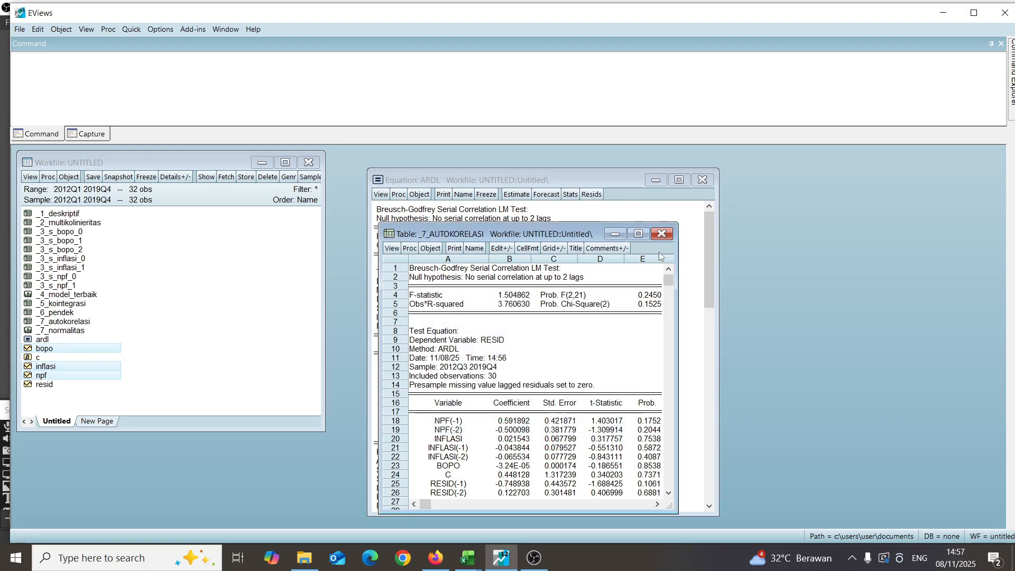
click(661, 234)
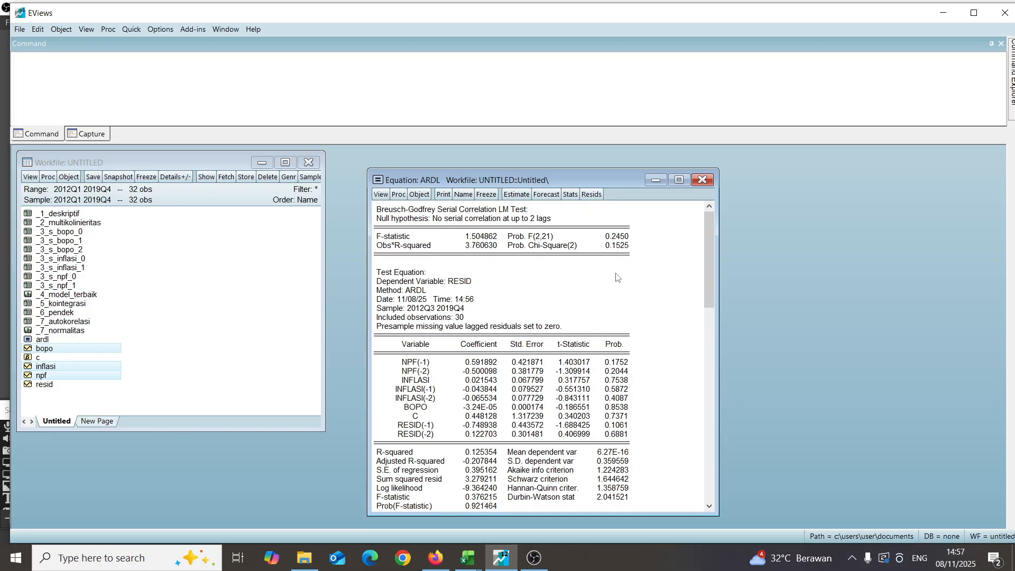
Step: Run the Breusch-Pagan-Godfrey heteroskedasticity test on the ardl equation and freeze it as a table named _7_heteroskedastisitas
click(381, 194)
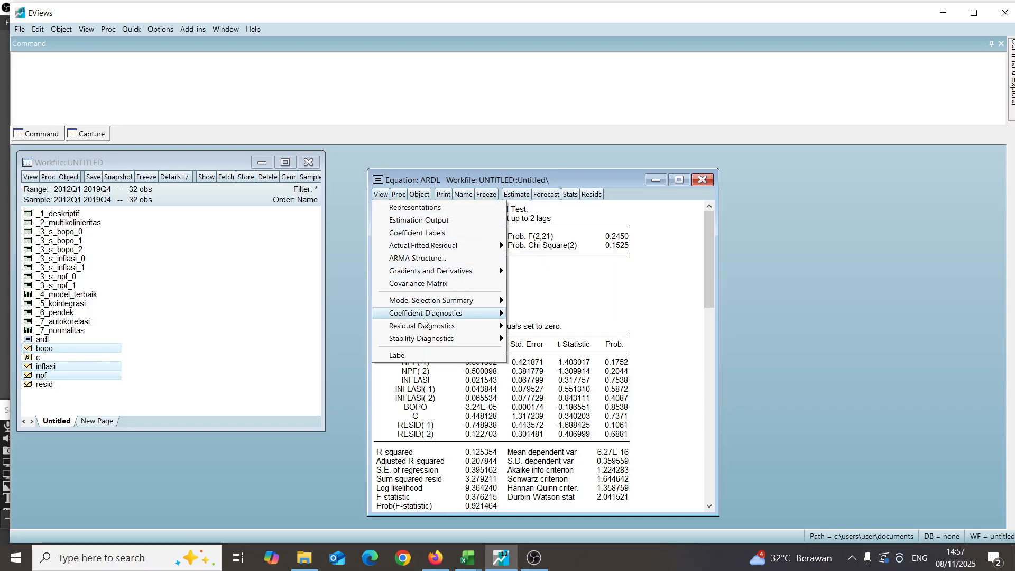
mouse_move(429, 327)
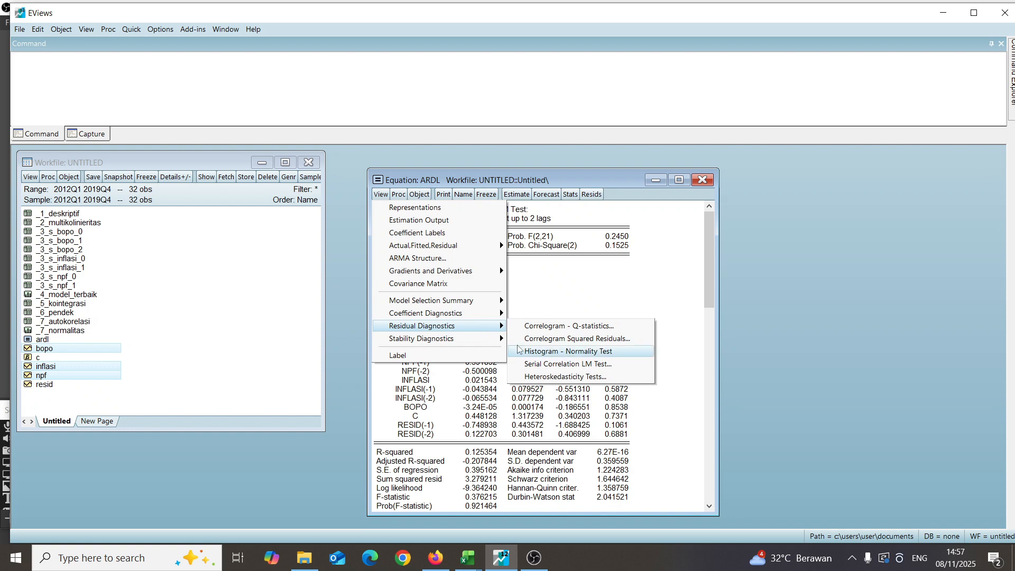
click(540, 378)
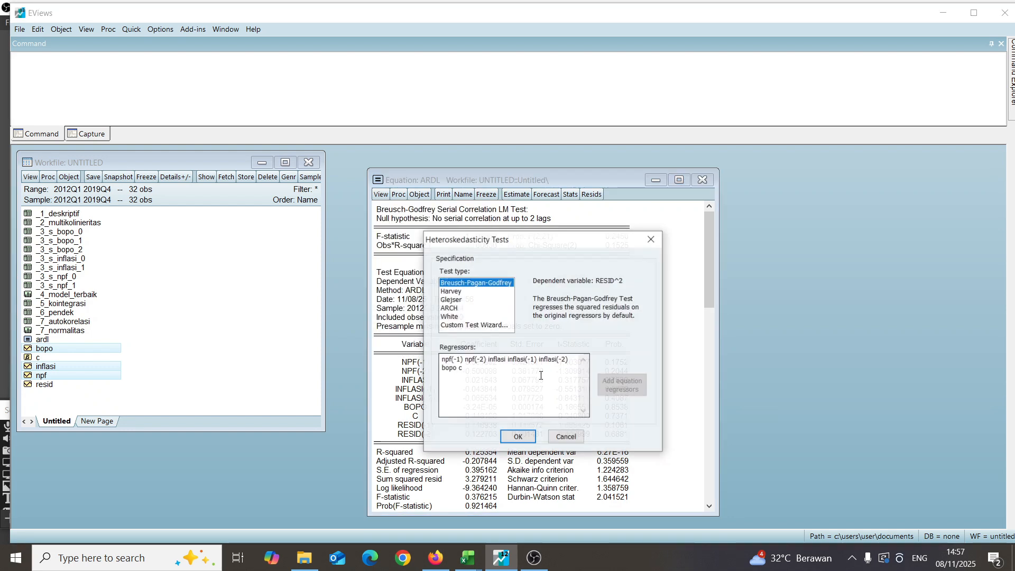
click(518, 437)
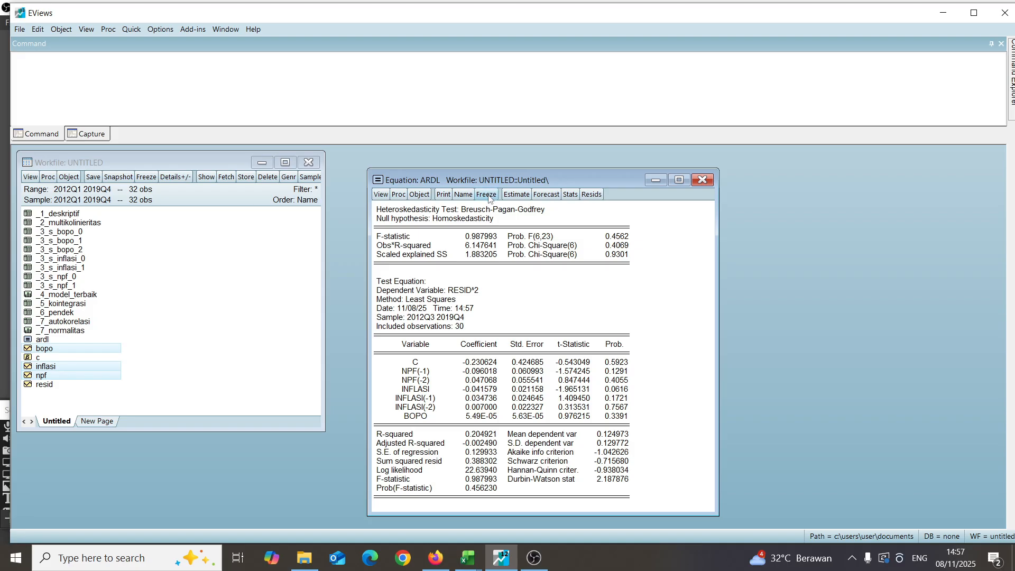
click(486, 194)
click(487, 175)
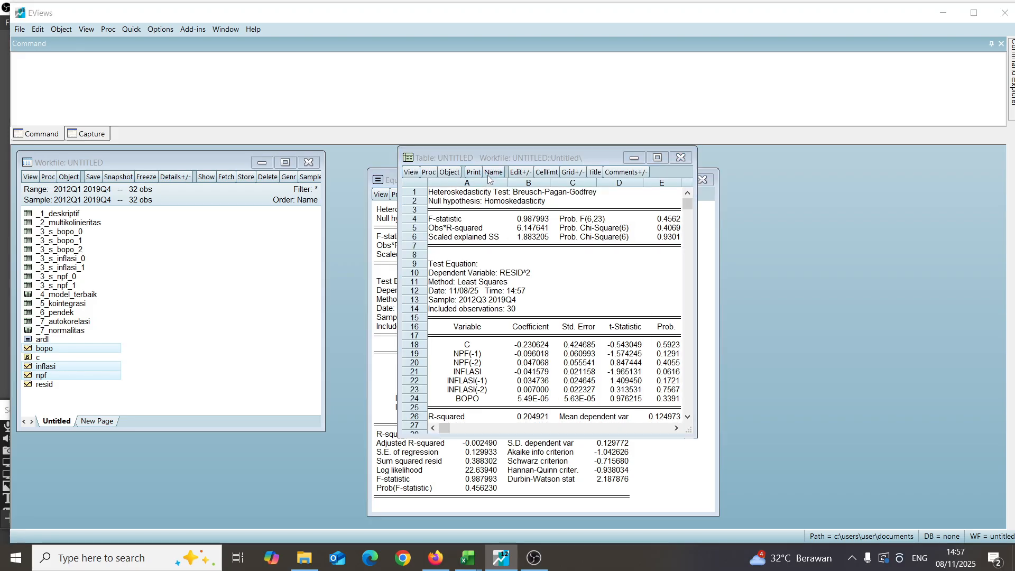
text(_)
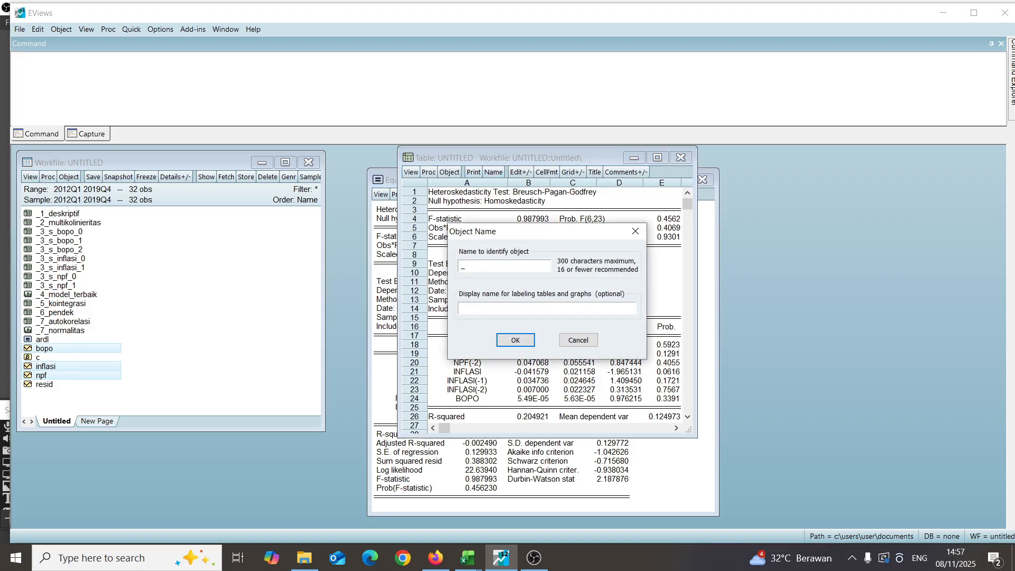
text(7_heteroskedastisitas)
key(Return)
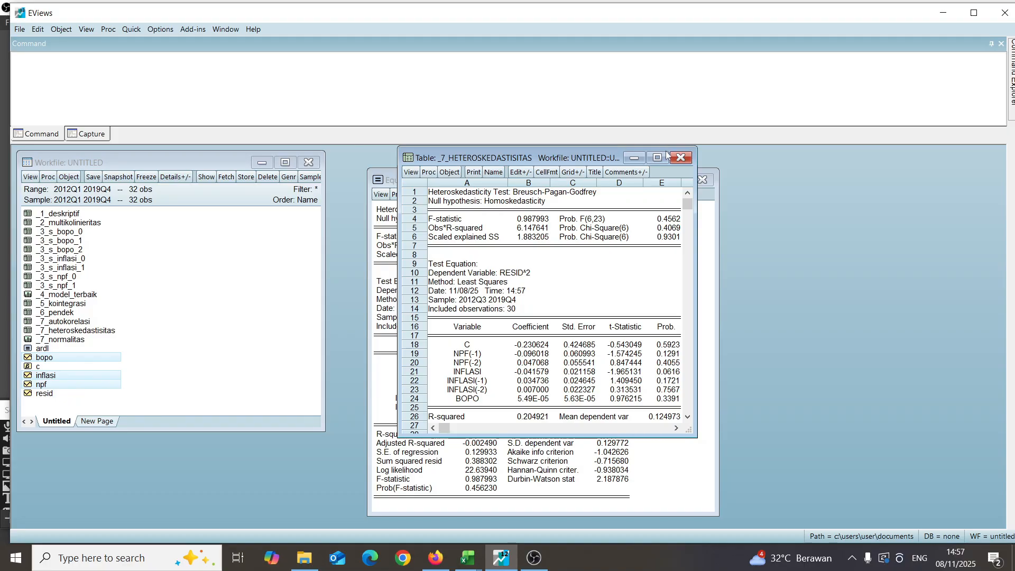
click(679, 158)
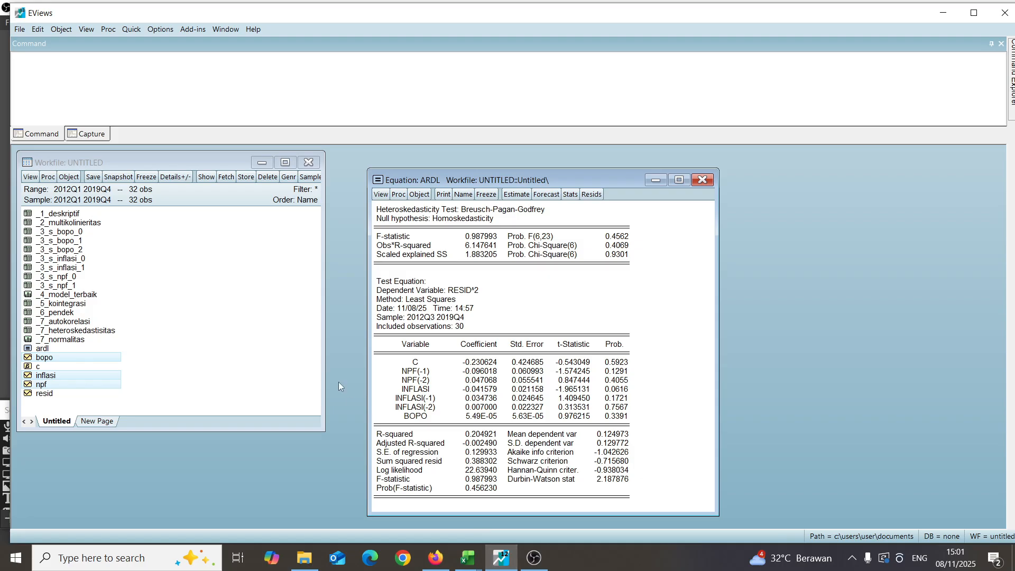
Step: Run the Long Run Form and Bounds Test on the ardl equation, freeze it as a table named _8_panjang and close the table
click(380, 194)
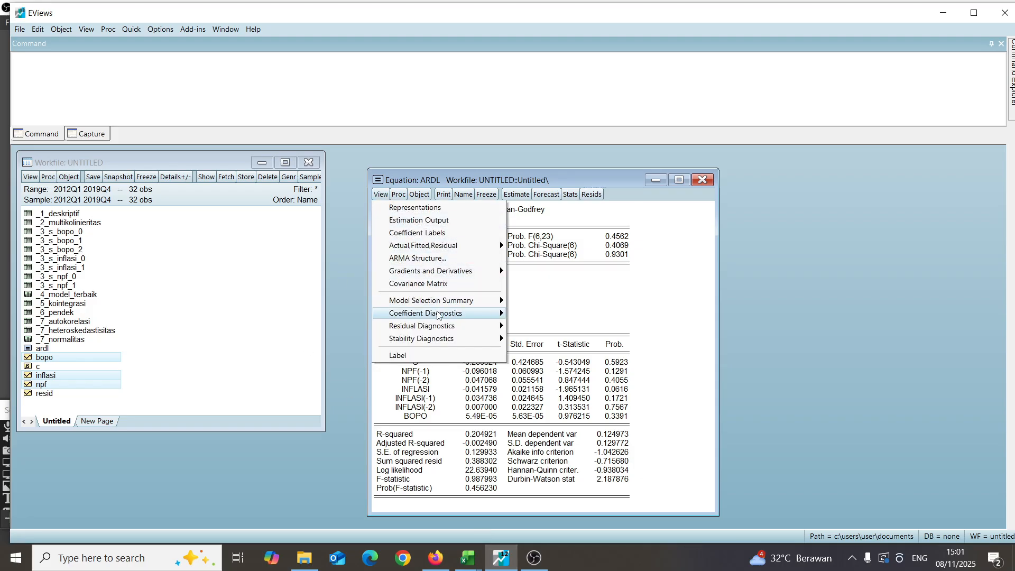
mouse_move(437, 315)
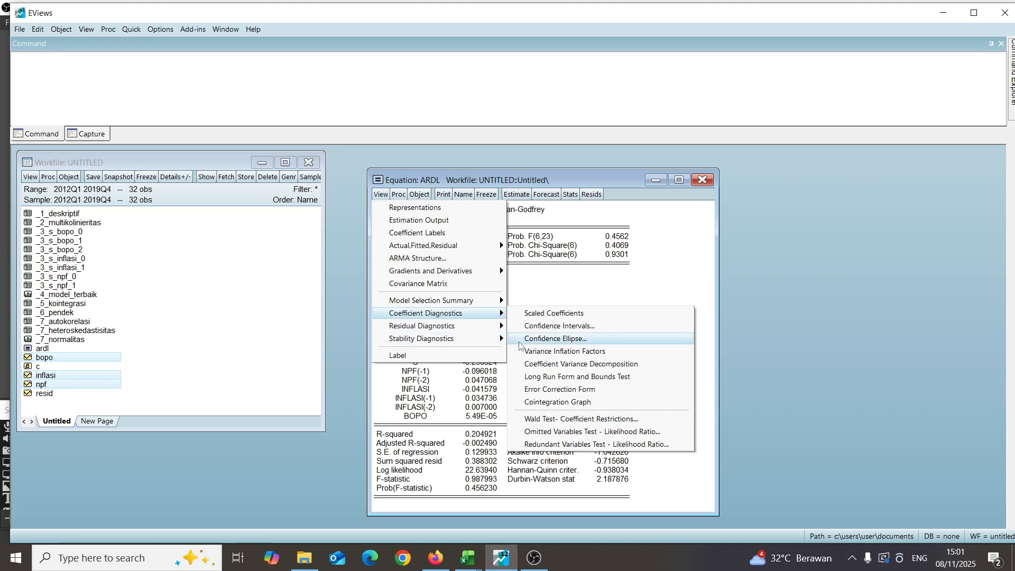
click(552, 378)
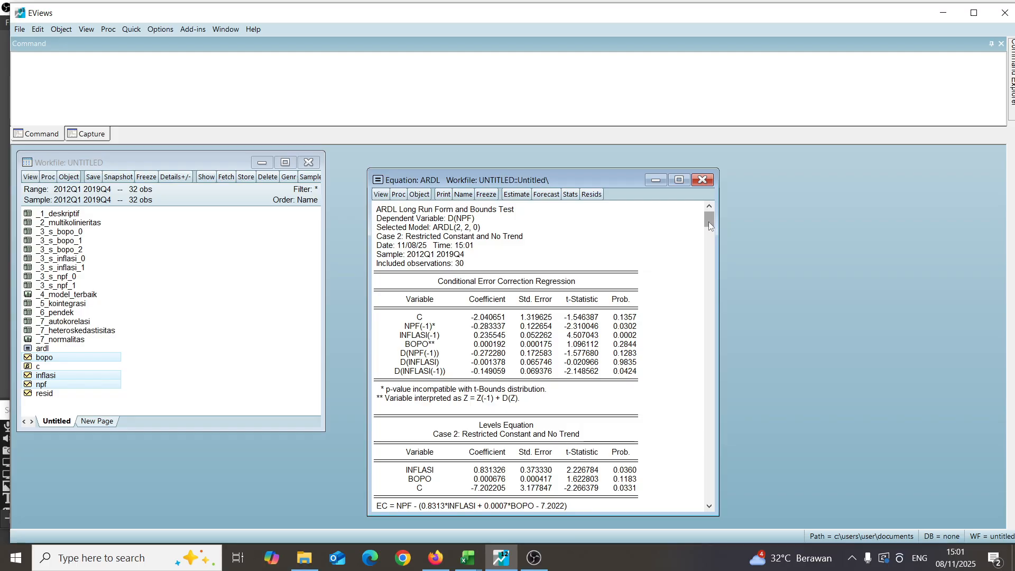
drag(708, 221, 730, 331)
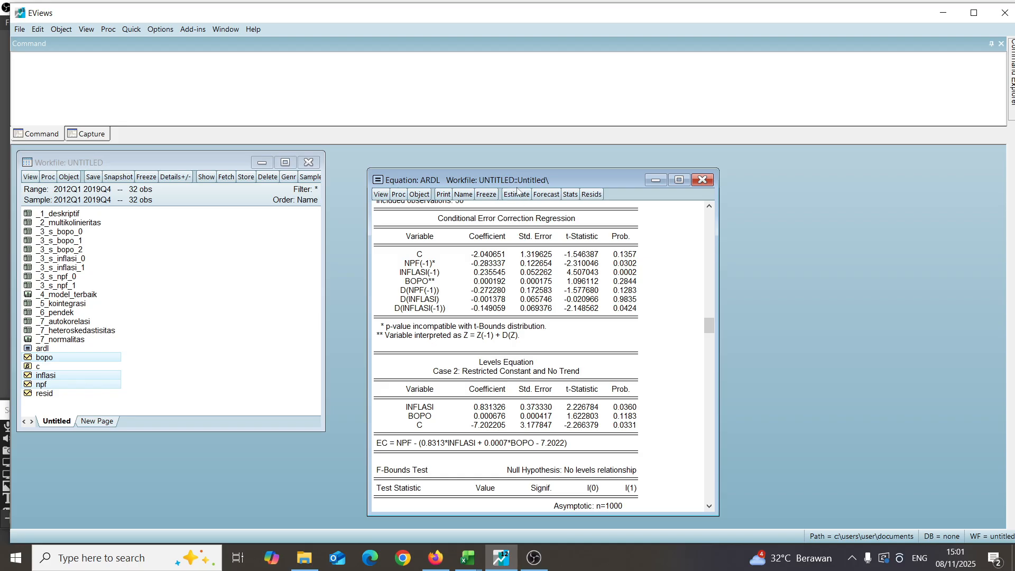
click(486, 195)
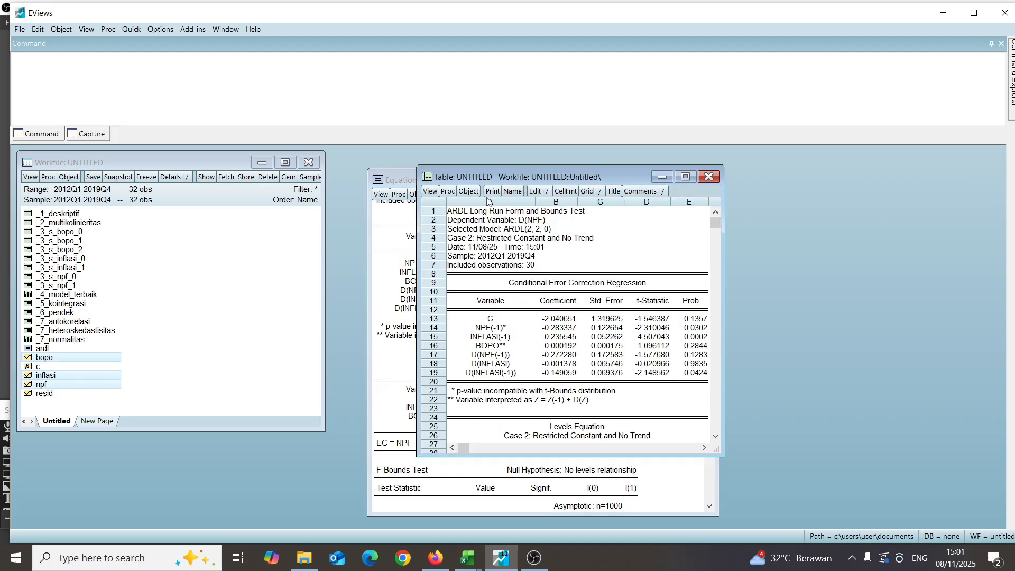
click(515, 192)
key(BackSpace)
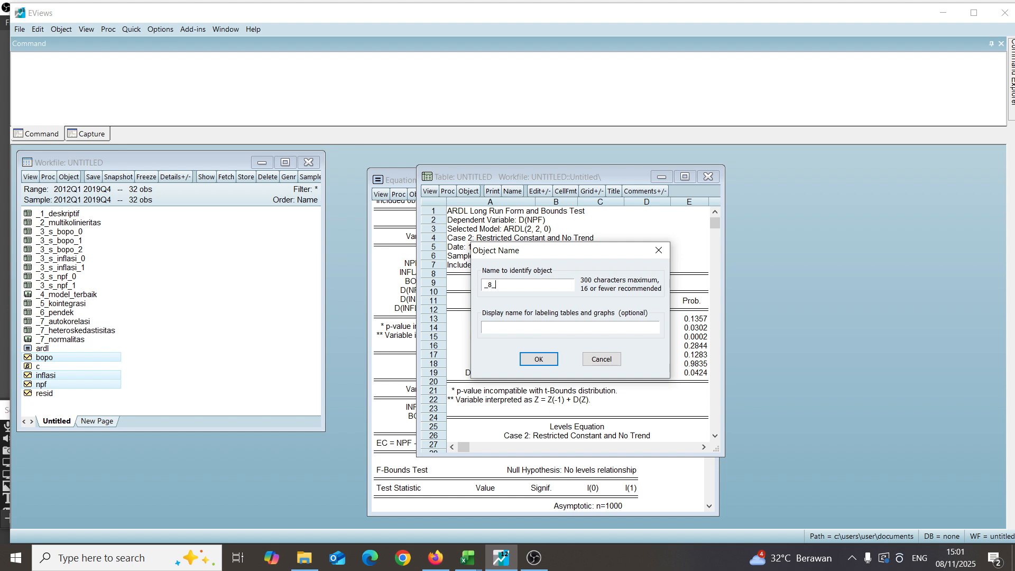
text(_8_panjang)
key(Return)
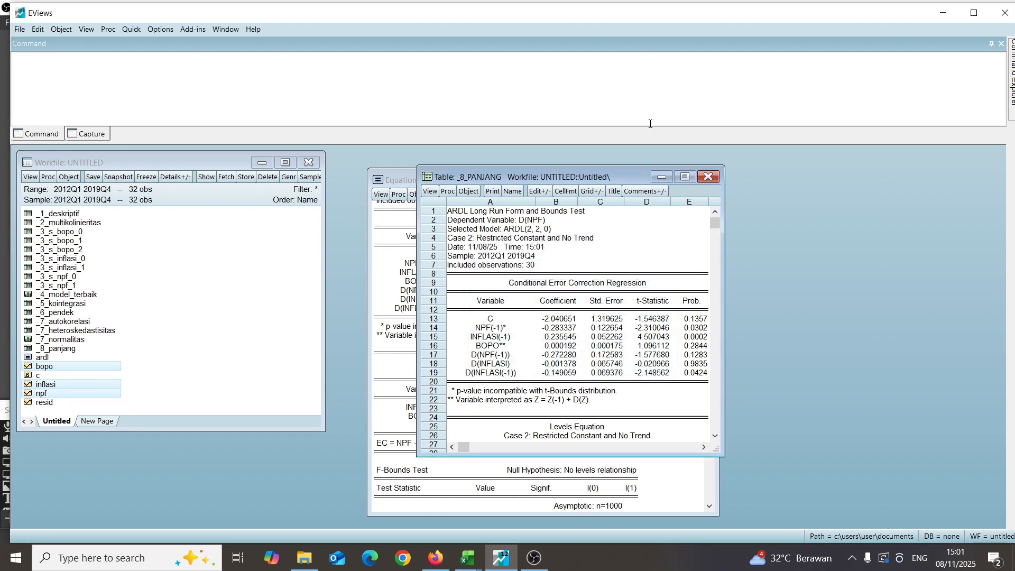
click(708, 178)
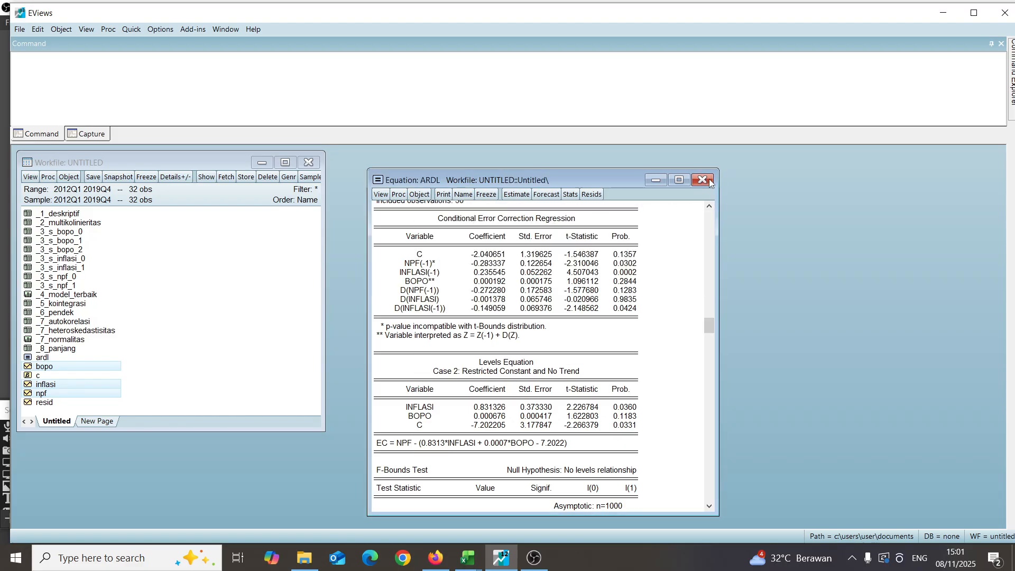
Step: Display the ardl equation's estimation output, freeze it as a table named _9_model_umum and close the table
drag(708, 327, 709, 213)
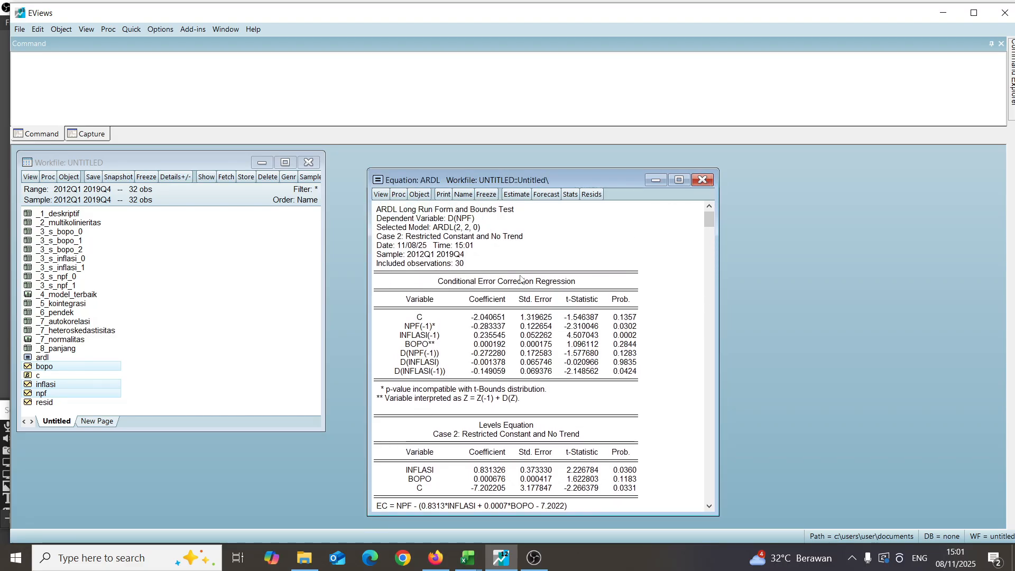
click(381, 195)
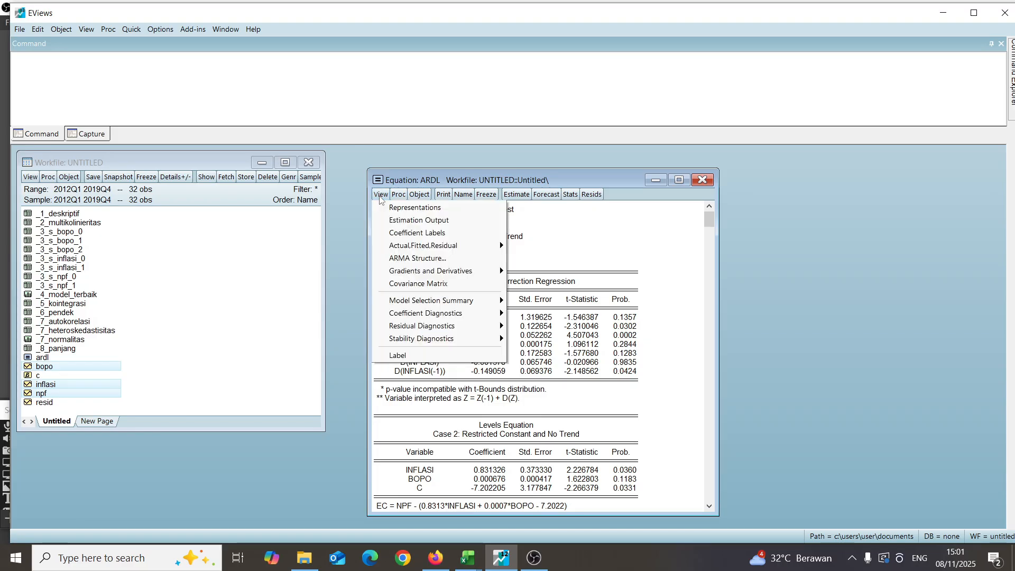
click(403, 225)
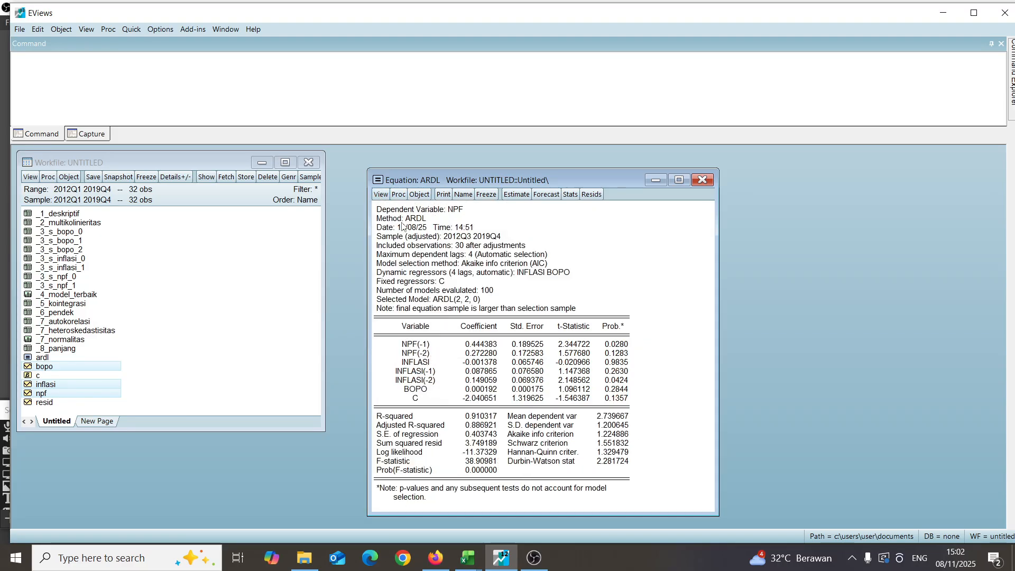
click(486, 195)
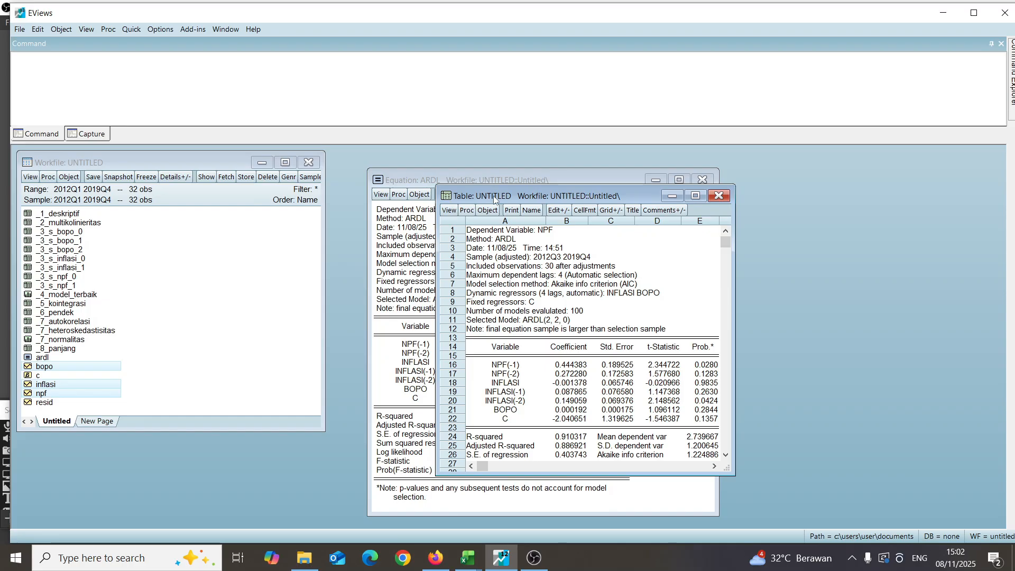
click(531, 211)
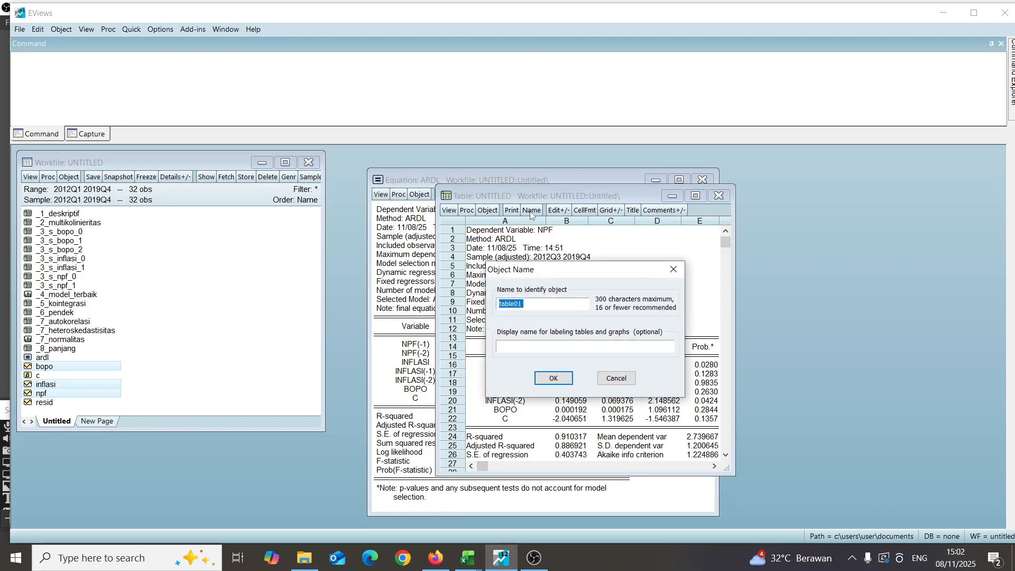
key(BackSpace)
text(_9_model_)
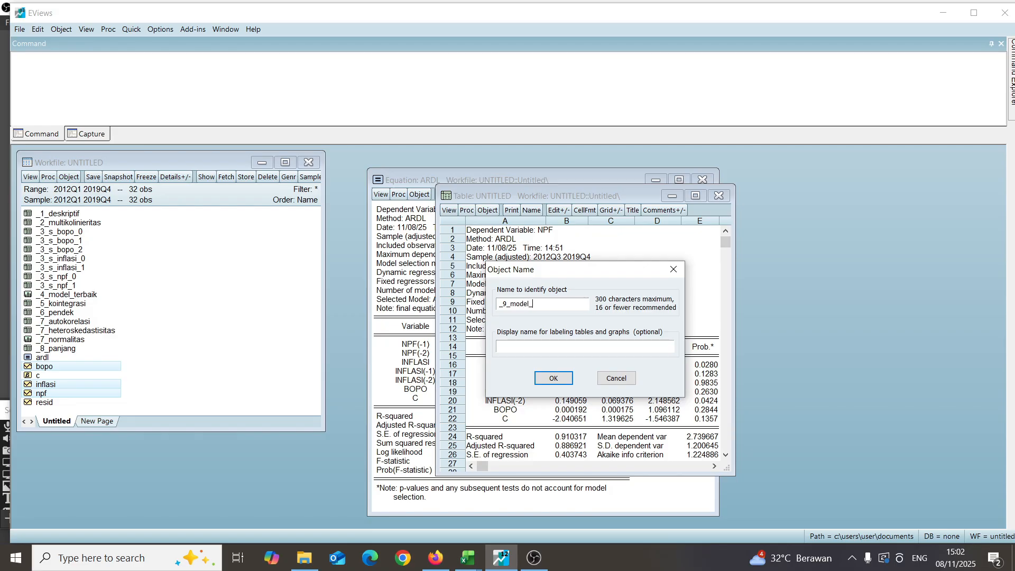
text(umum)
key(Return)
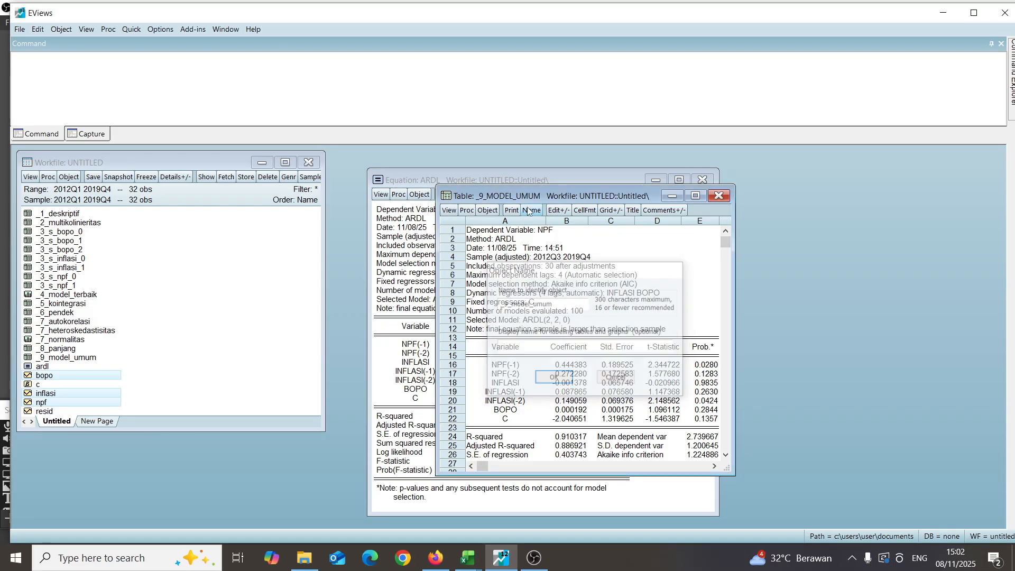
click(720, 196)
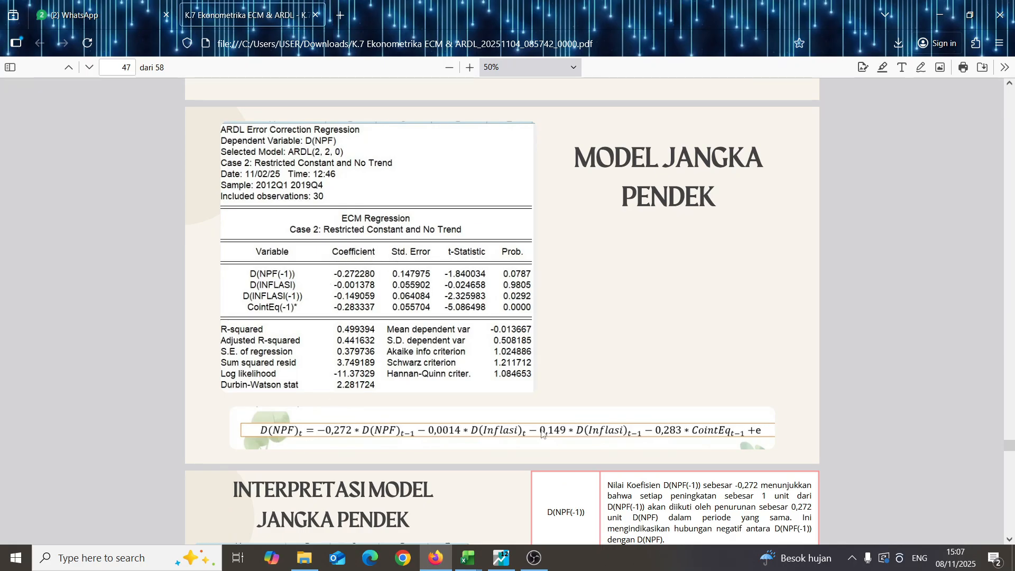
Step: In the ECM & ARDL presentation PDF in Firefox, review the short-run model interpretation and the t-test slides for each short-run variable
scroll(615, 446, down, 10)
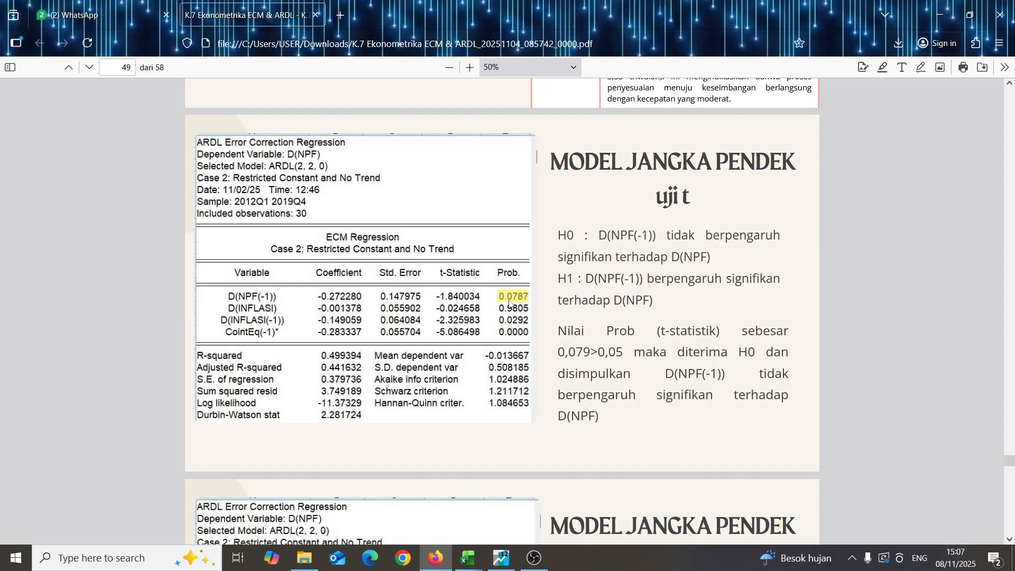
scroll(509, 302, down, 8)
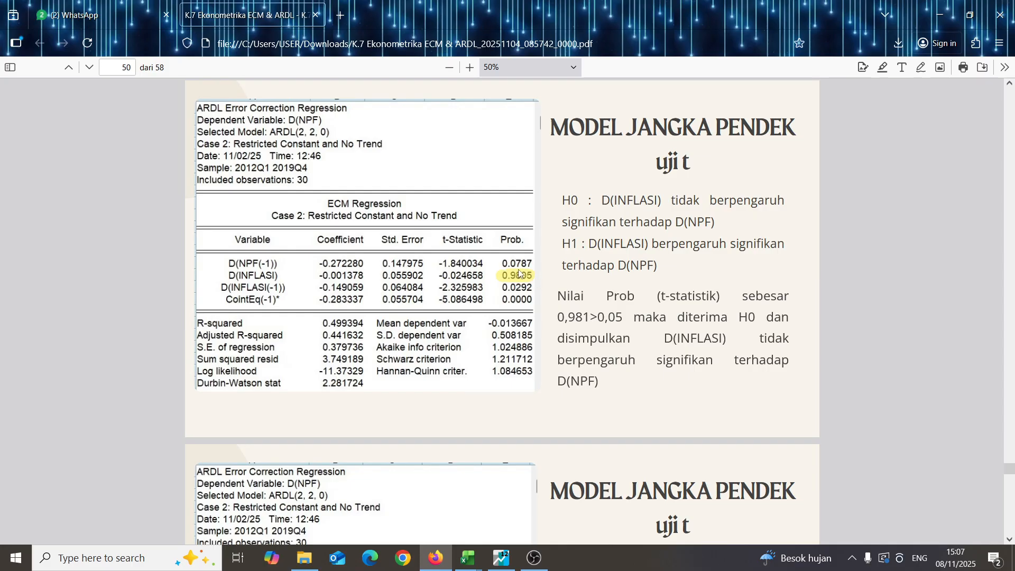
scroll(518, 273, down, 7)
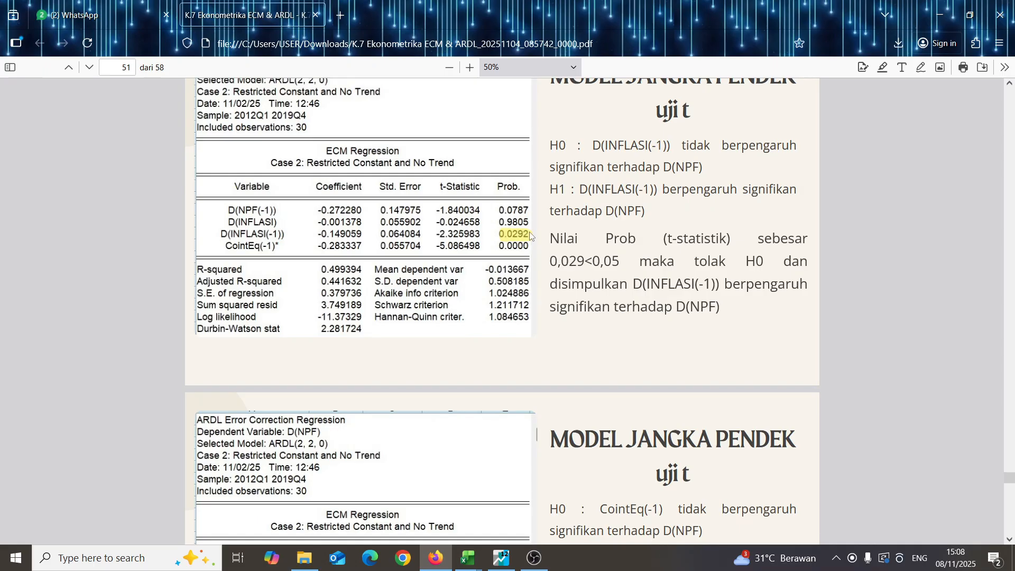
scroll(530, 236, down, 8)
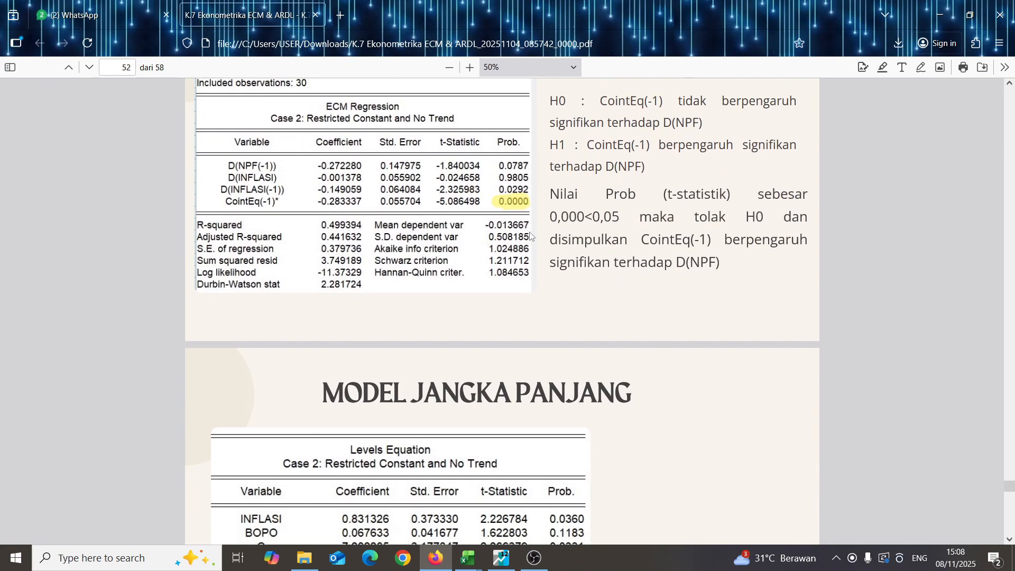
scroll(531, 236, up, 2)
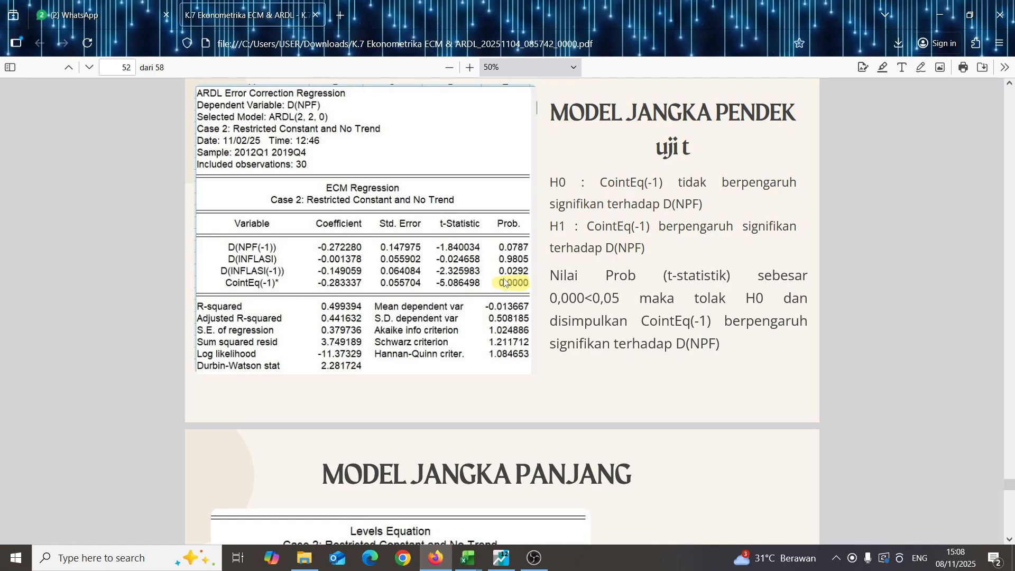
Step: Review the slides on the long-run model equation, the INFLASI and BOPO t-tests, and the coefficient of determination
scroll(505, 282, down, 5)
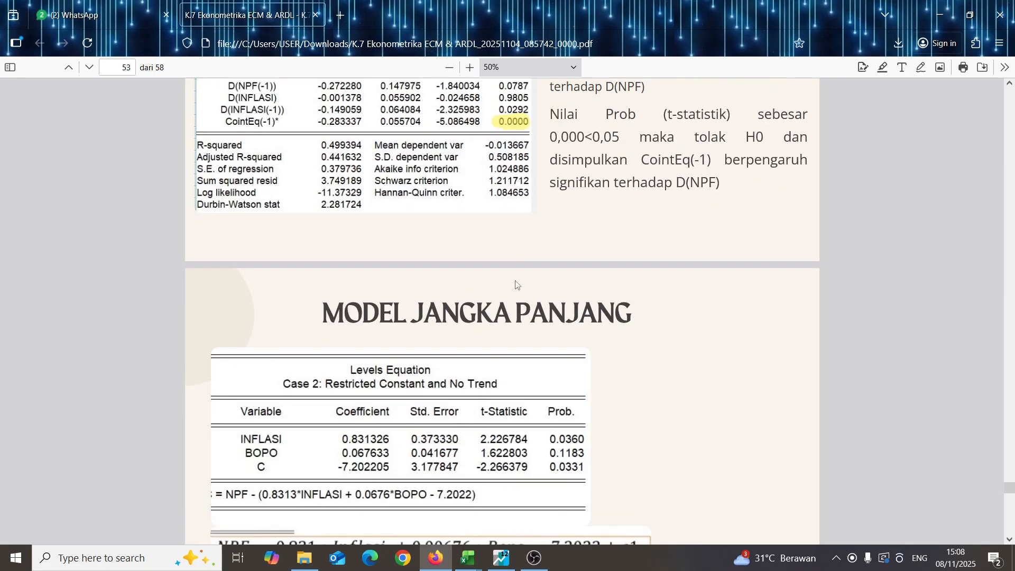
scroll(517, 285, down, 3)
scroll(517, 284, up, 4)
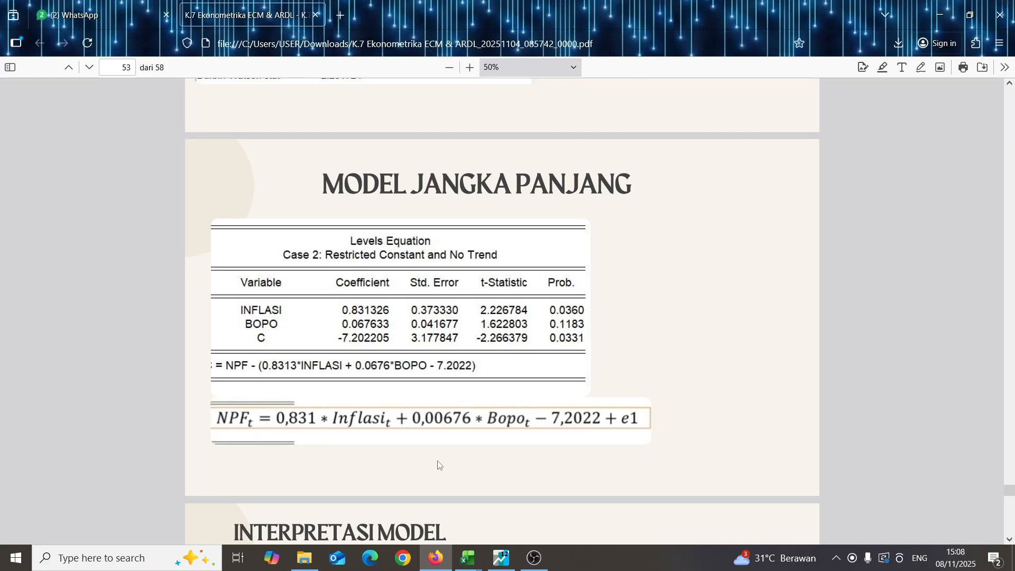
scroll(438, 464, down, 2)
scroll(437, 464, down, 18)
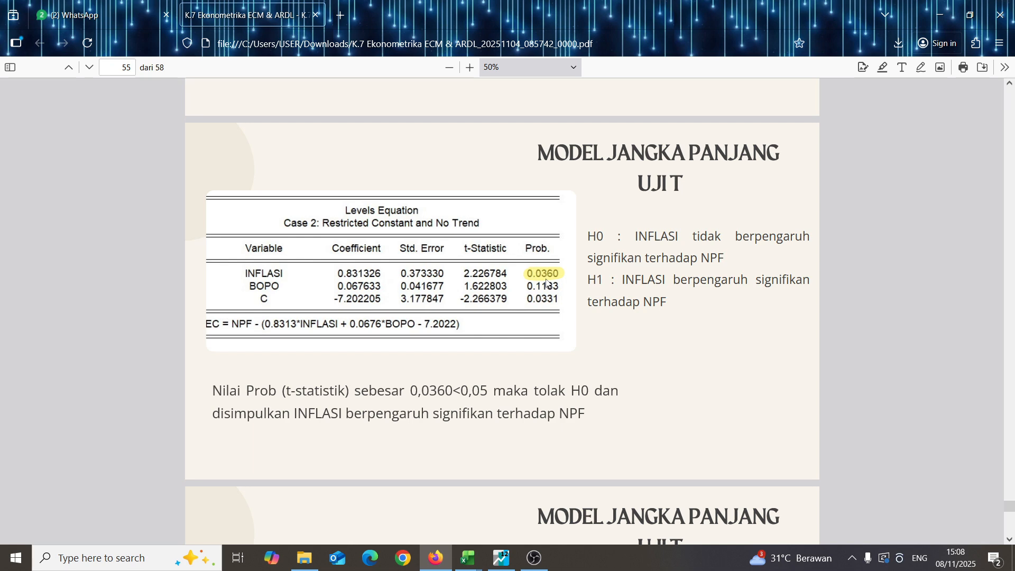
scroll(546, 283, down, 5)
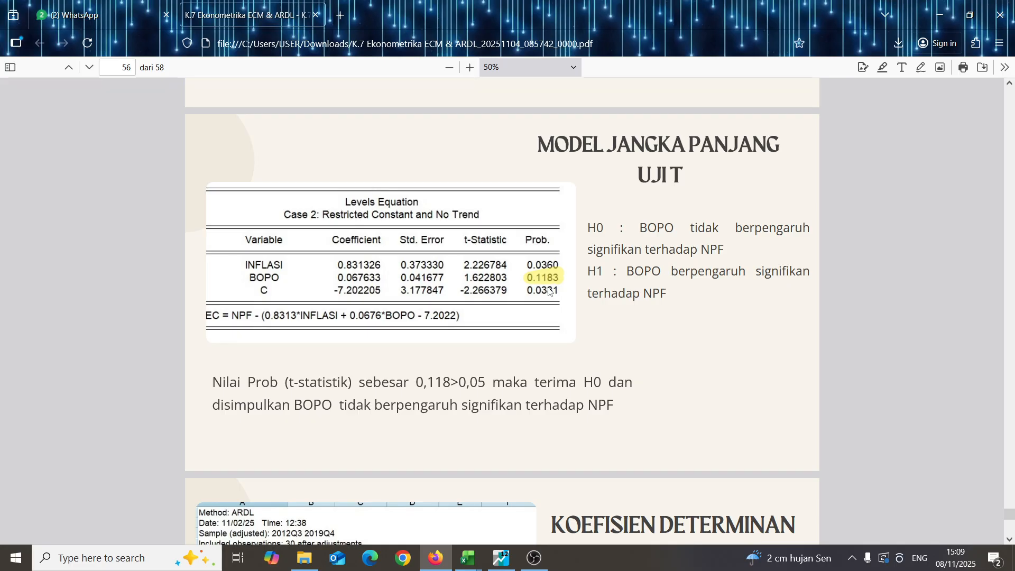
scroll(548, 290, down, 8)
scroll(548, 290, up, 3)
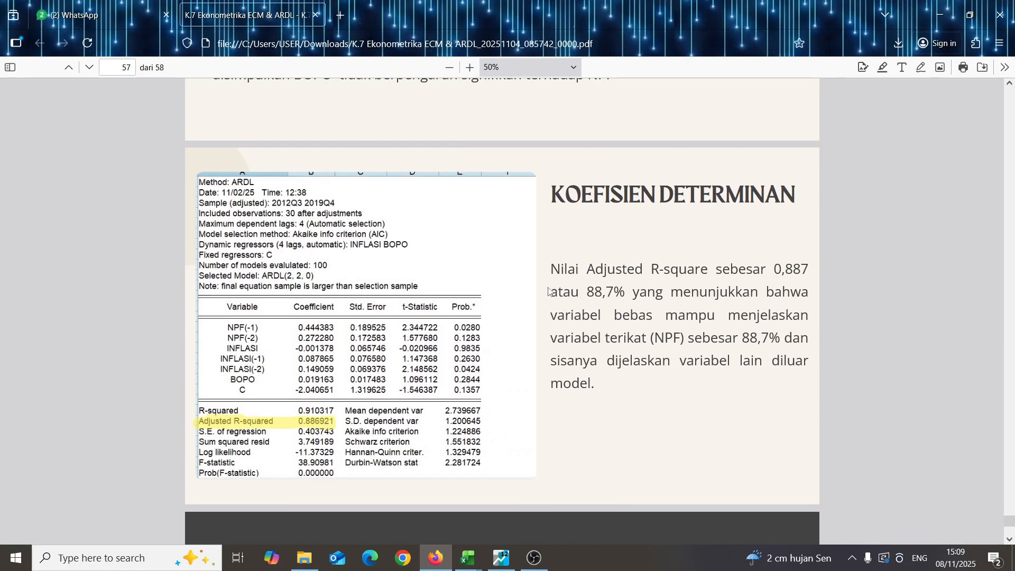